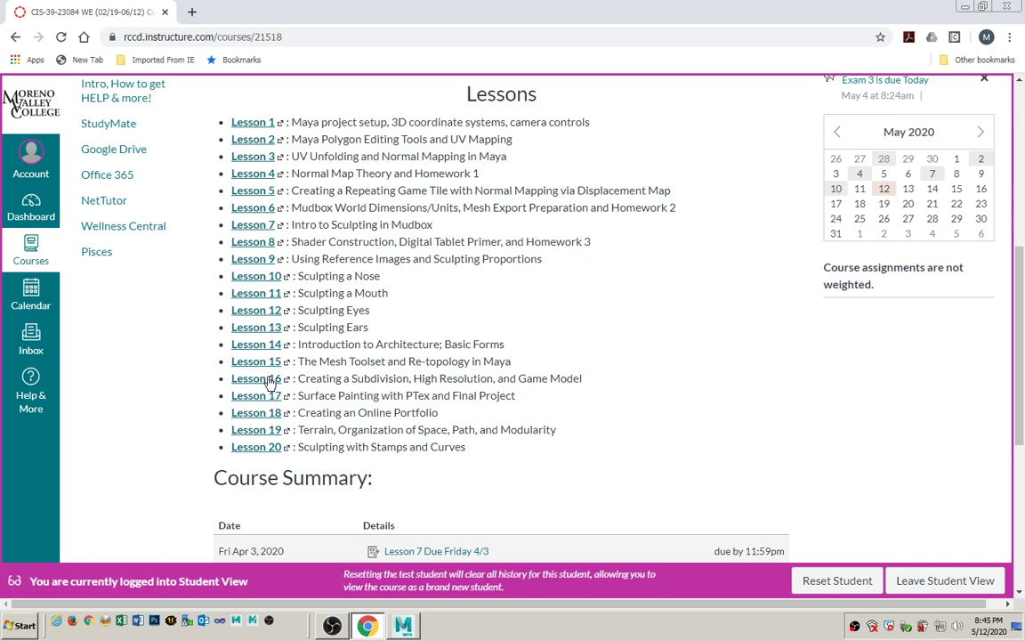
Step: Open Lesson 16 from the course's lesson list and review its subdivision, high resolution and game model topics and the first step's instructions
click(252, 379)
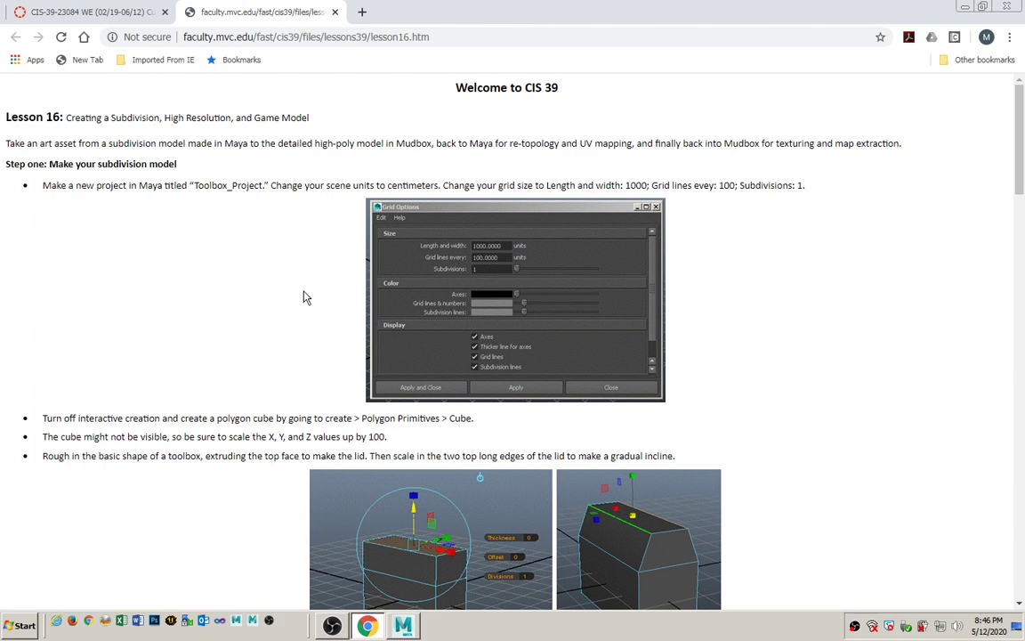
double_click(115, 118)
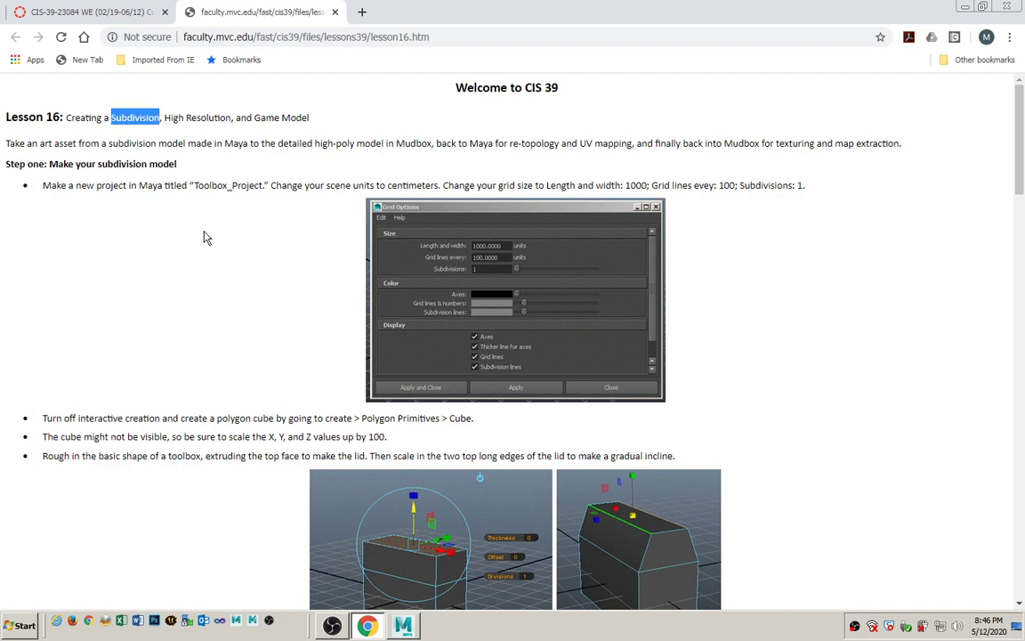
scroll(445, 392, down, 4)
scroll(460, 403, down, 3)
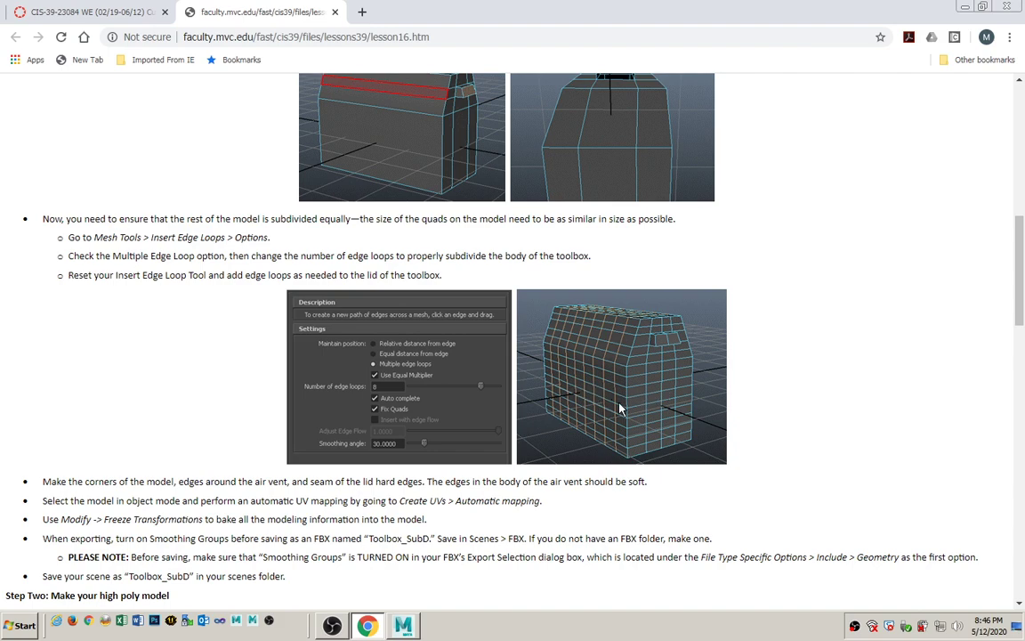
scroll(621, 409, up, 7)
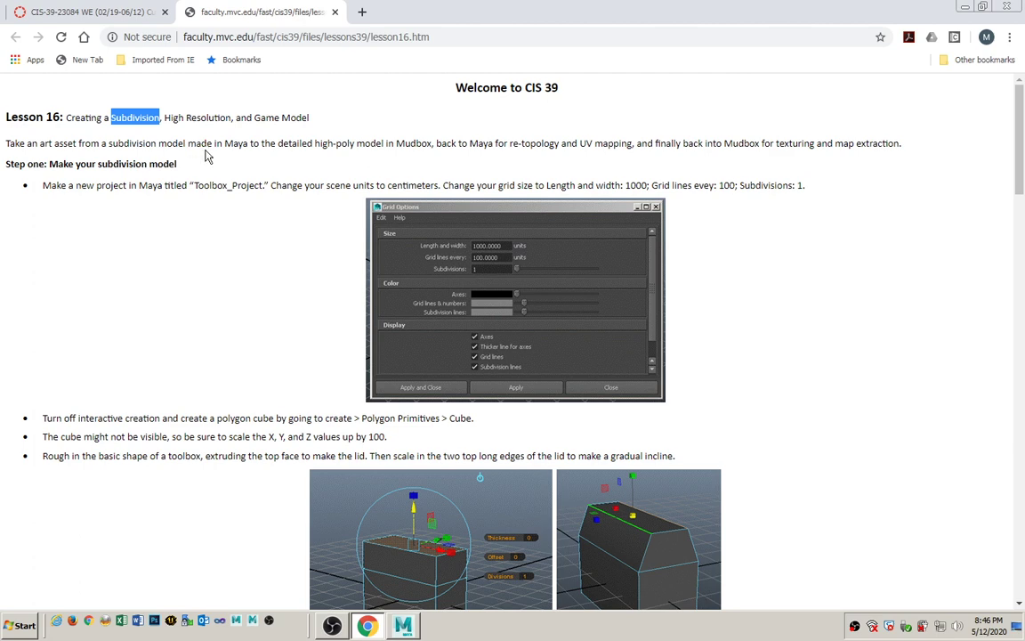
drag(164, 117, 231, 121)
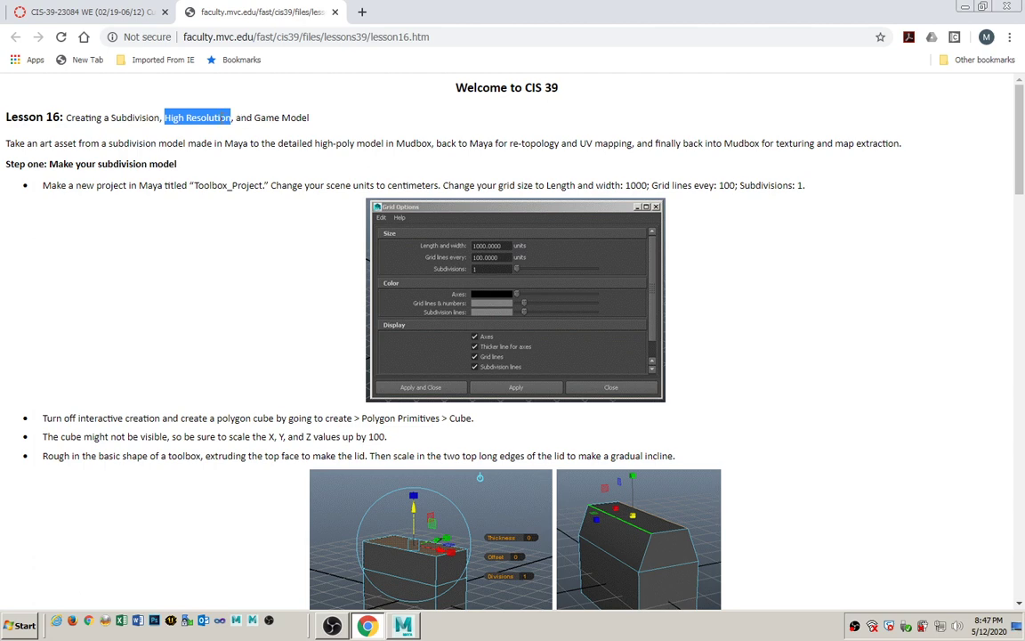
drag(254, 116, 310, 125)
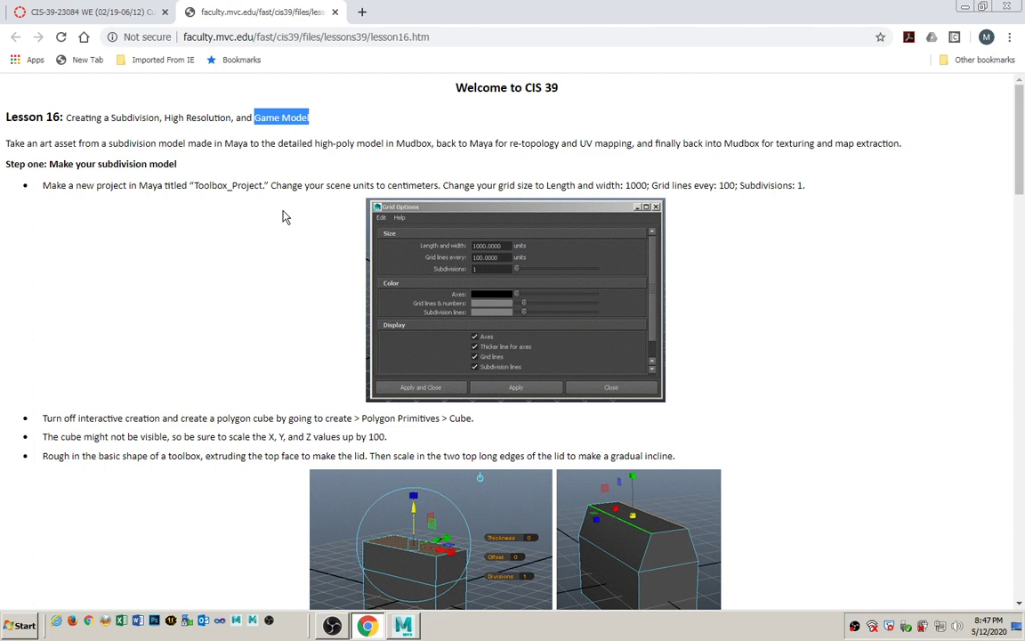
click(253, 173)
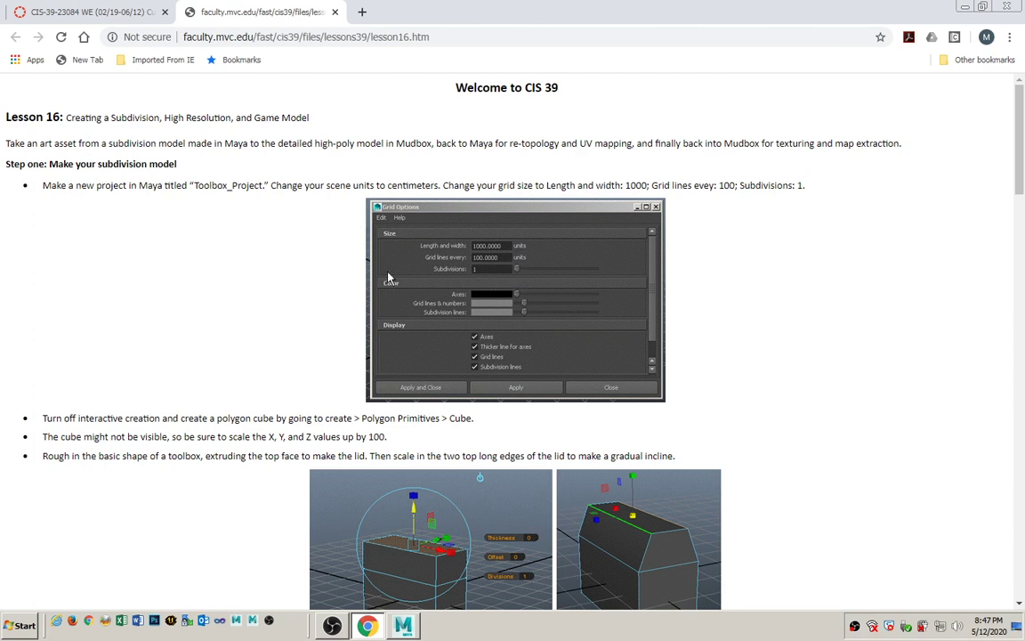
Step: Switch to Maya and create a new project named Toolbox_Project located on the Desktop
key(alt+Tab)
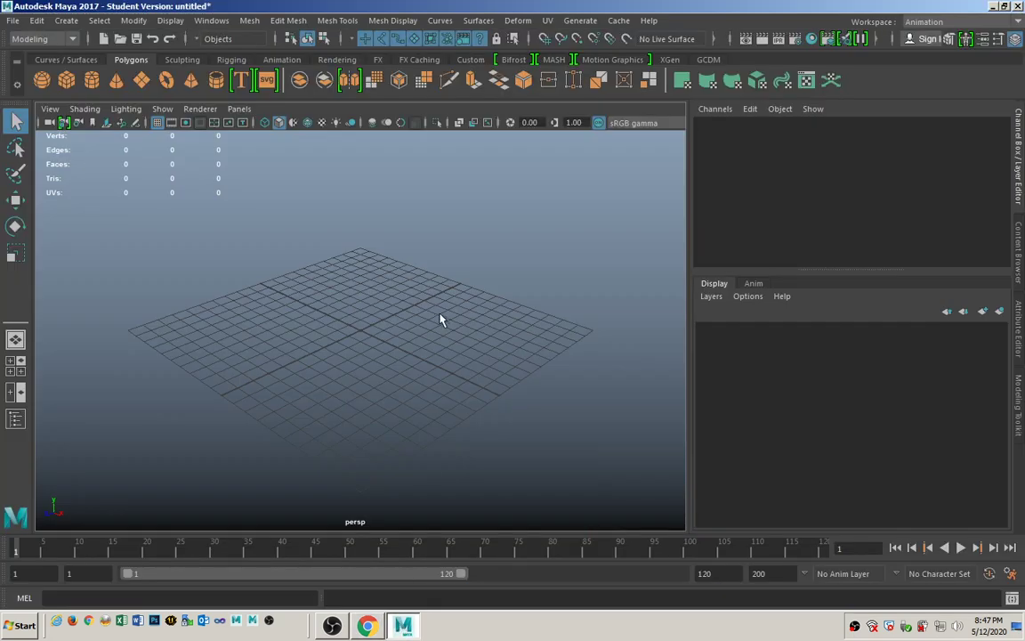
click(16, 21)
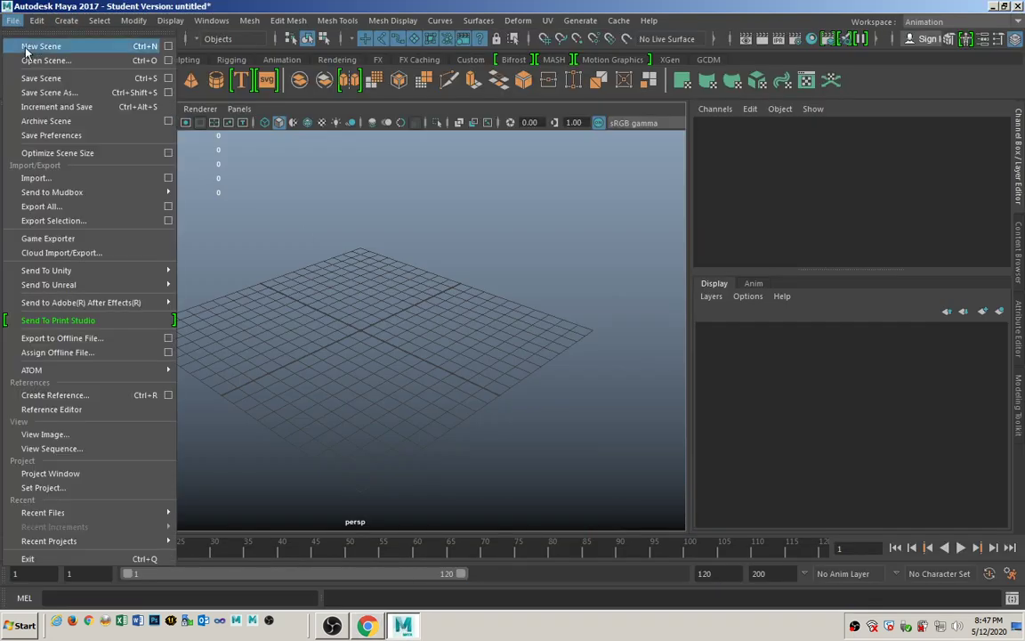
click(53, 474)
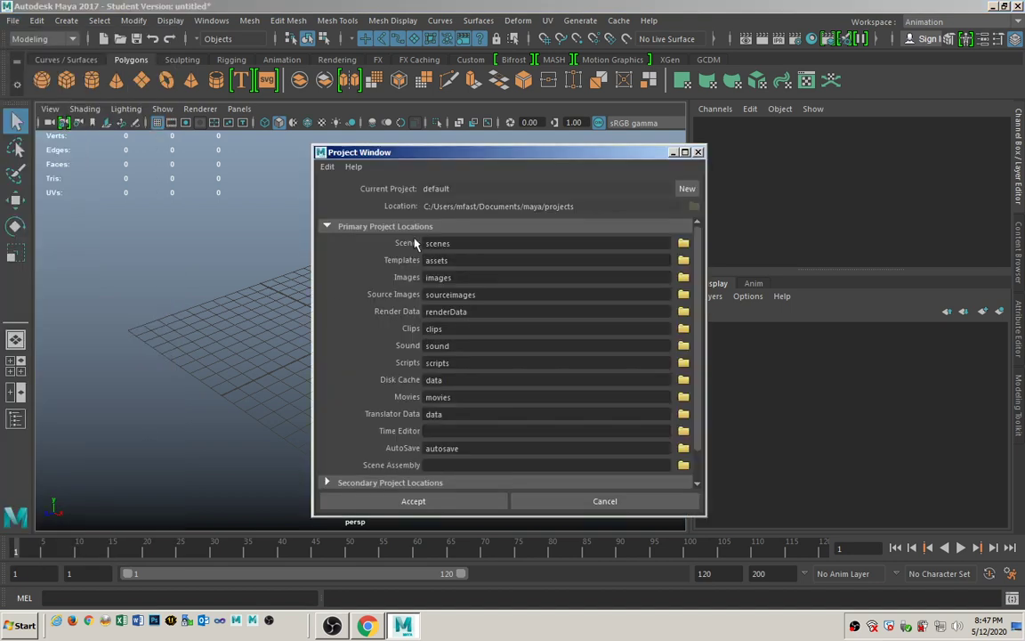
click(686, 189)
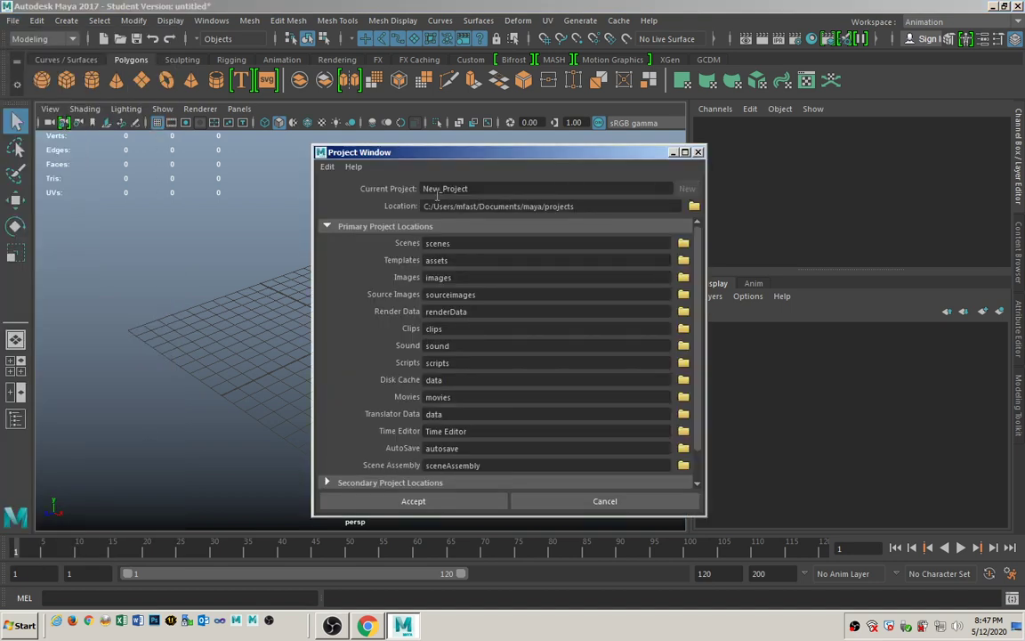
drag(440, 189, 421, 190)
text(Toolbox)
click(693, 207)
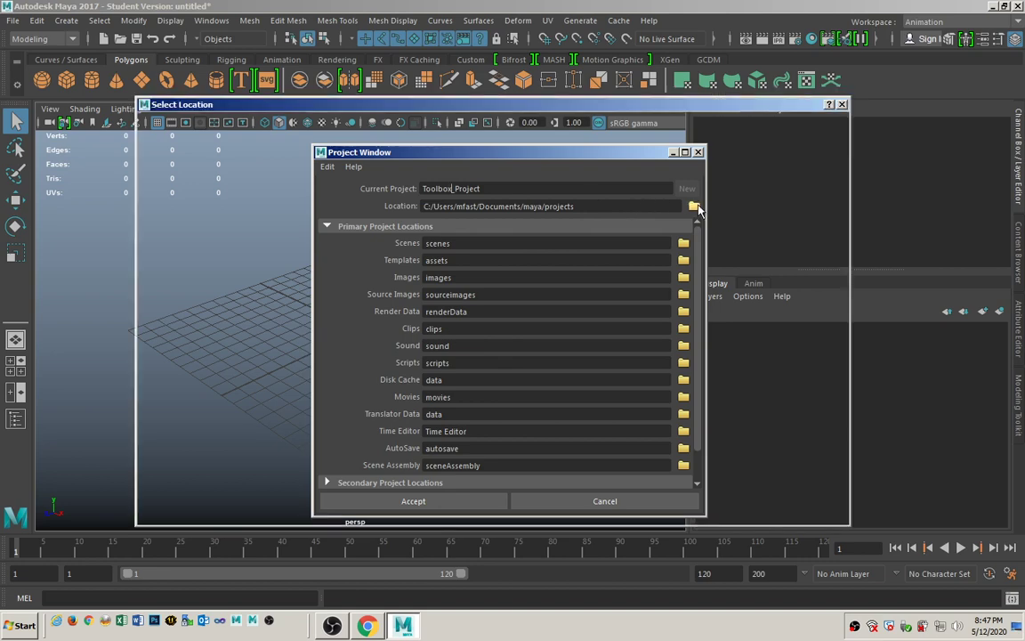
click(169, 169)
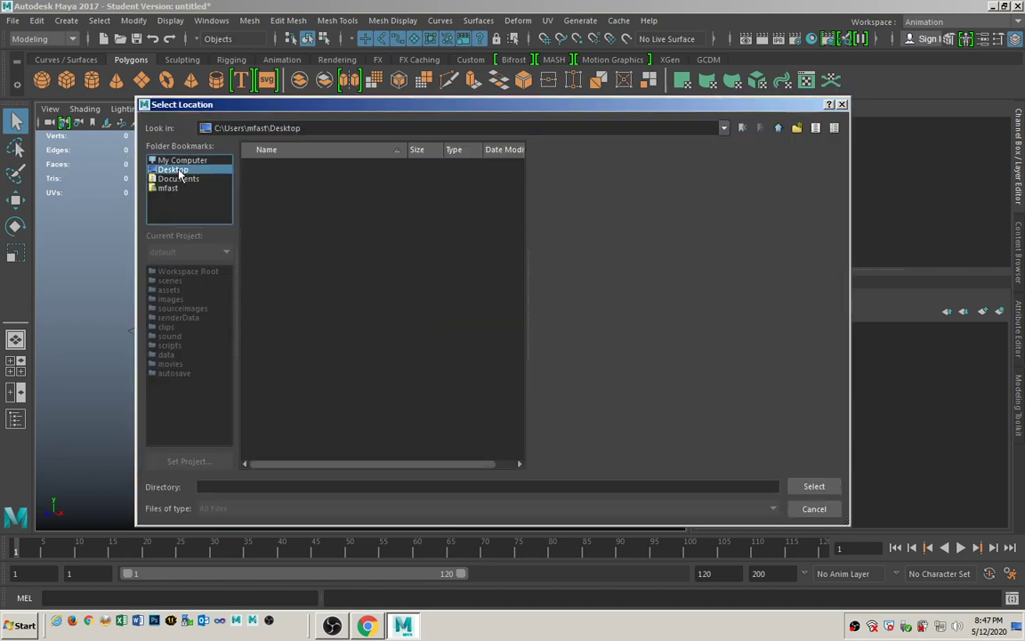
click(813, 485)
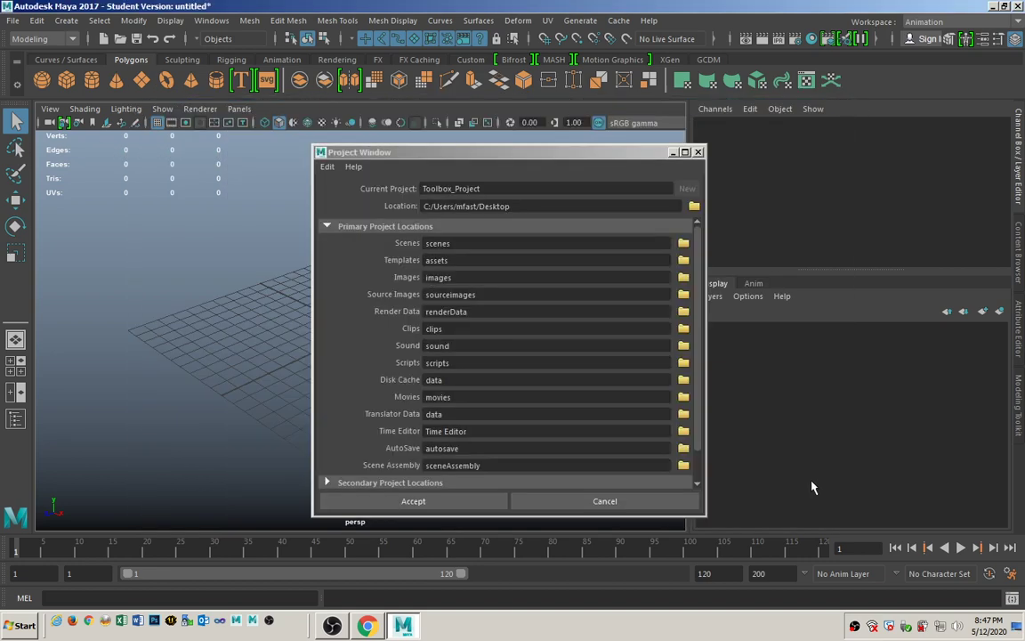
click(485, 502)
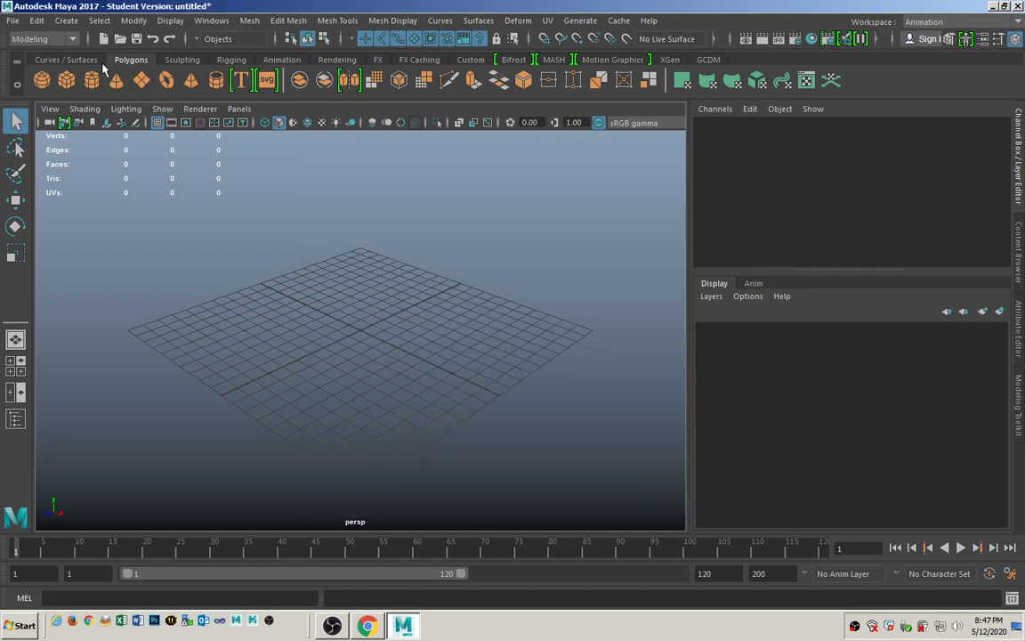
Step: Save the scene as subD_toolbox in Maya Binary format in the project's scenes folder
click(14, 21)
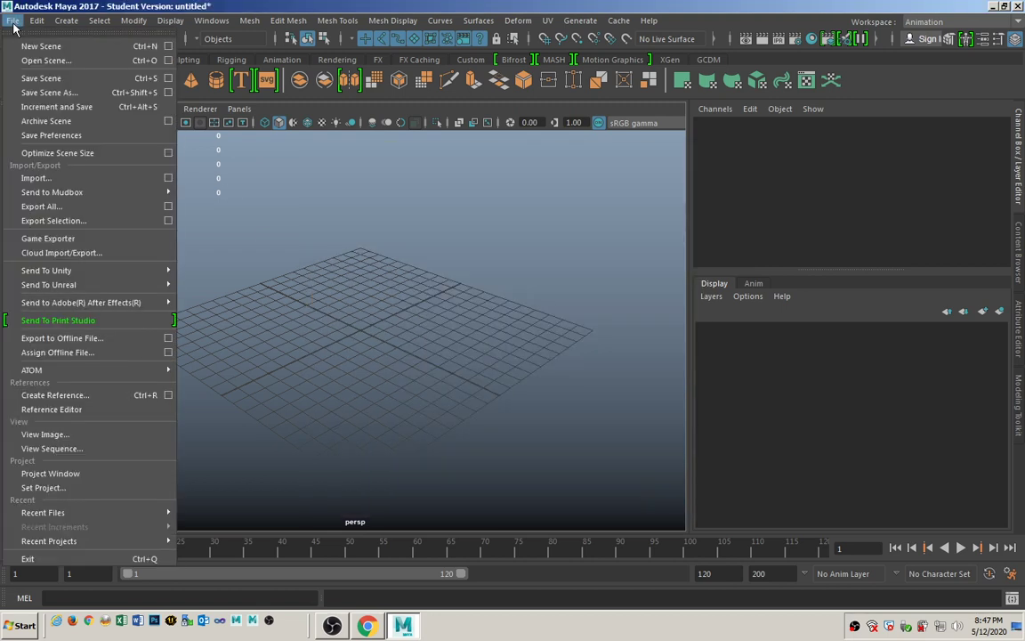
click(50, 93)
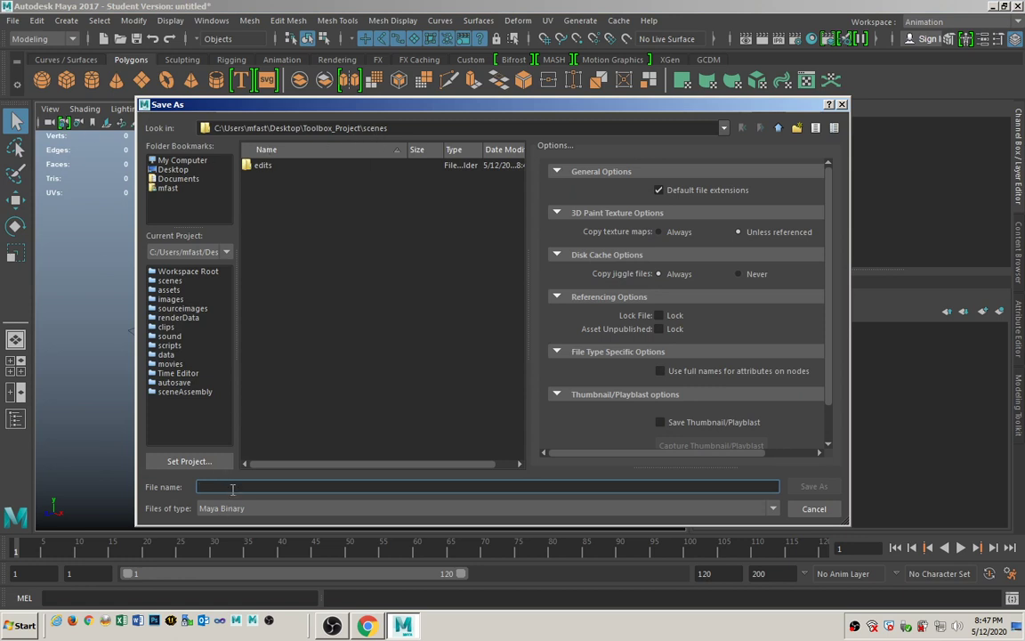
text(suc)
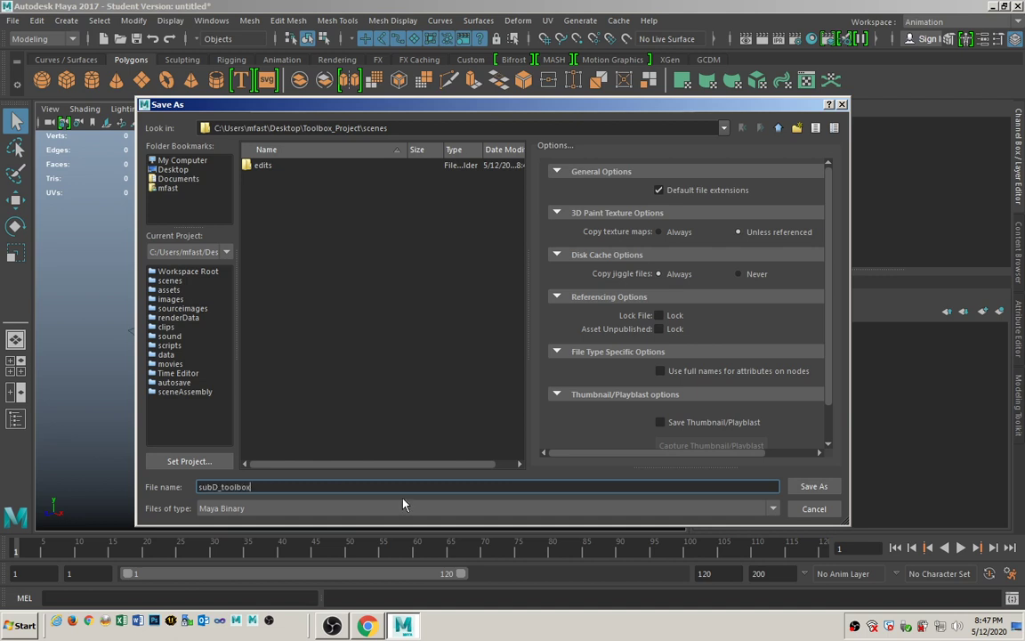
click(813, 485)
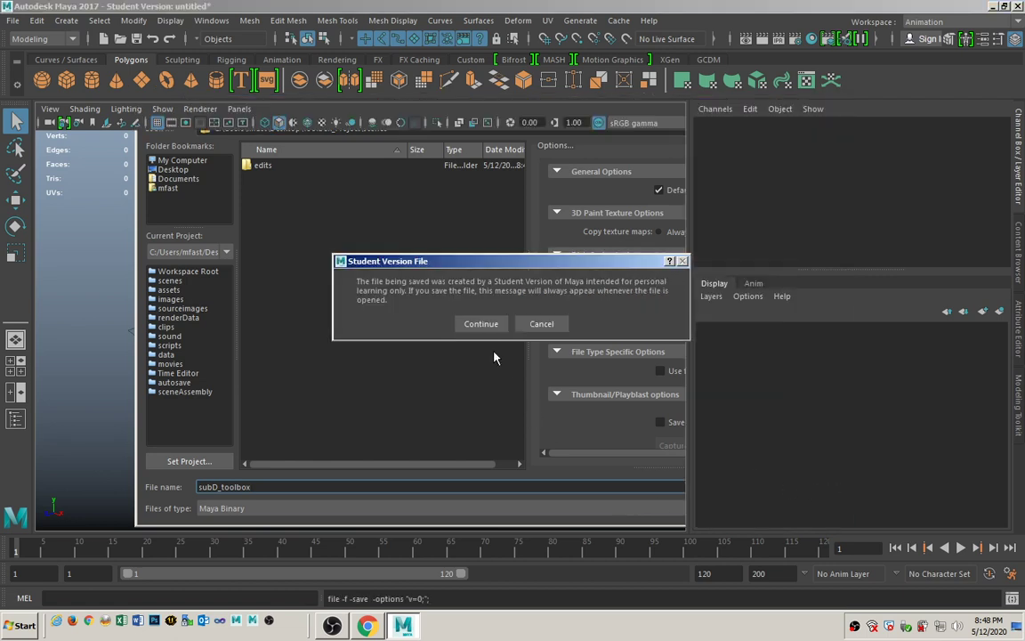
click(481, 323)
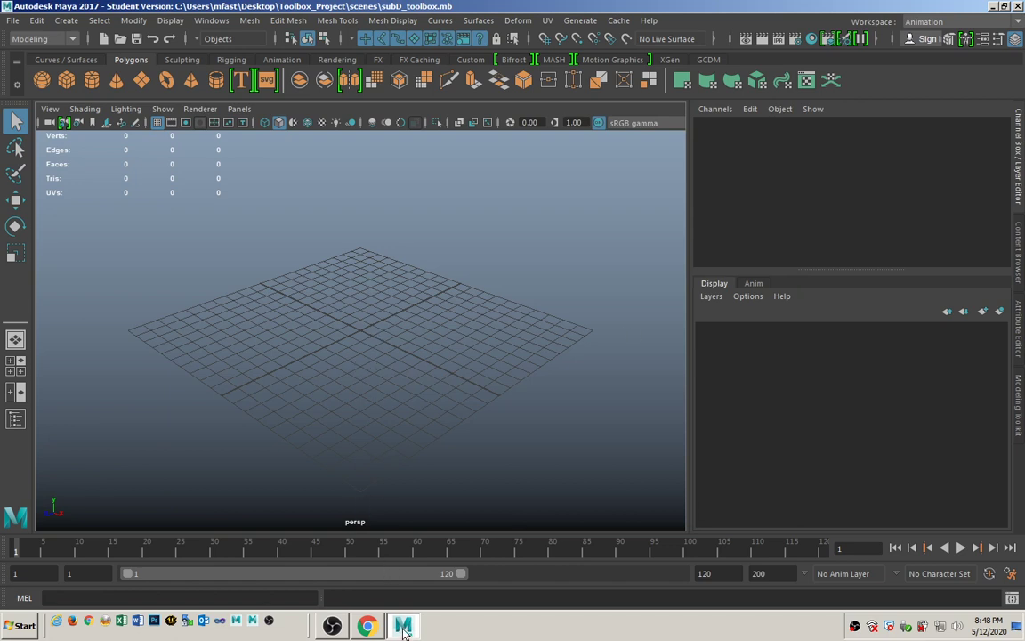
Step: Switch to Chrome, look up the Lesson 6 topic in the course lesson list, and return to the Lesson 16 instructions
click(367, 626)
click(71, 11)
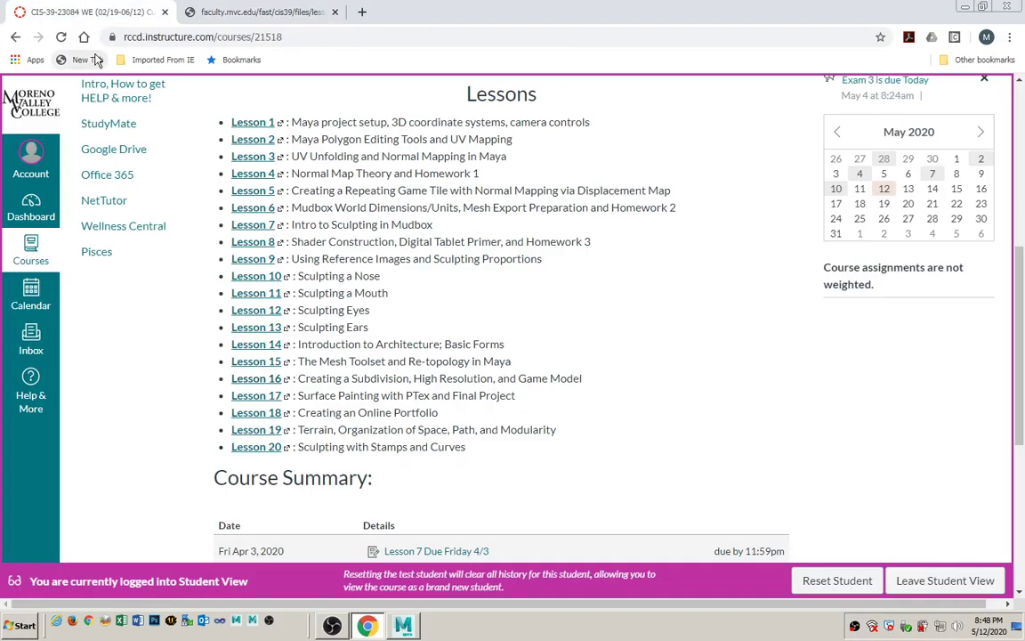
drag(291, 206, 696, 209)
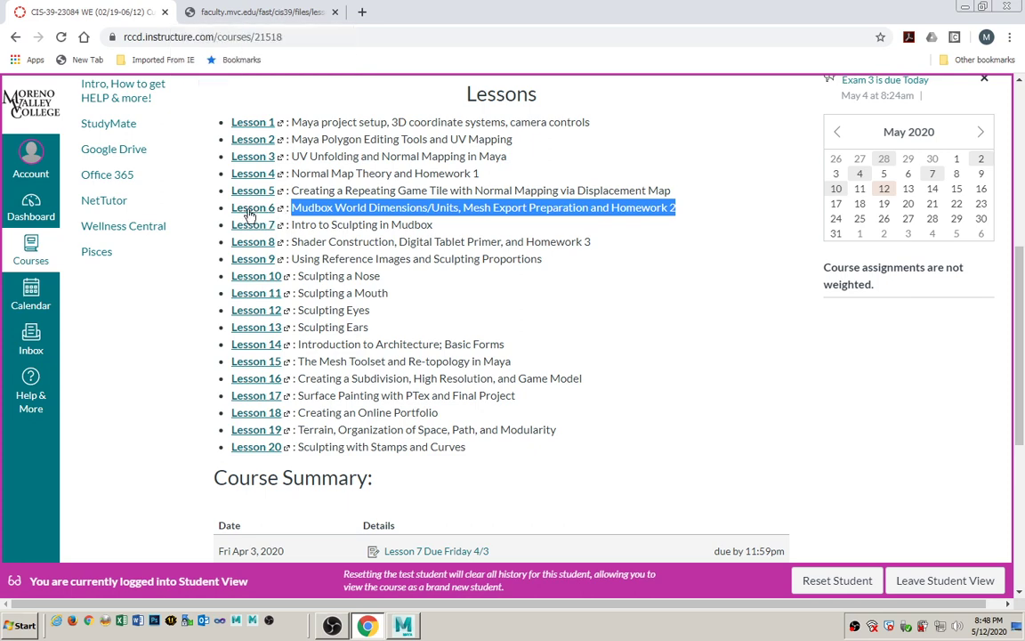
click(260, 9)
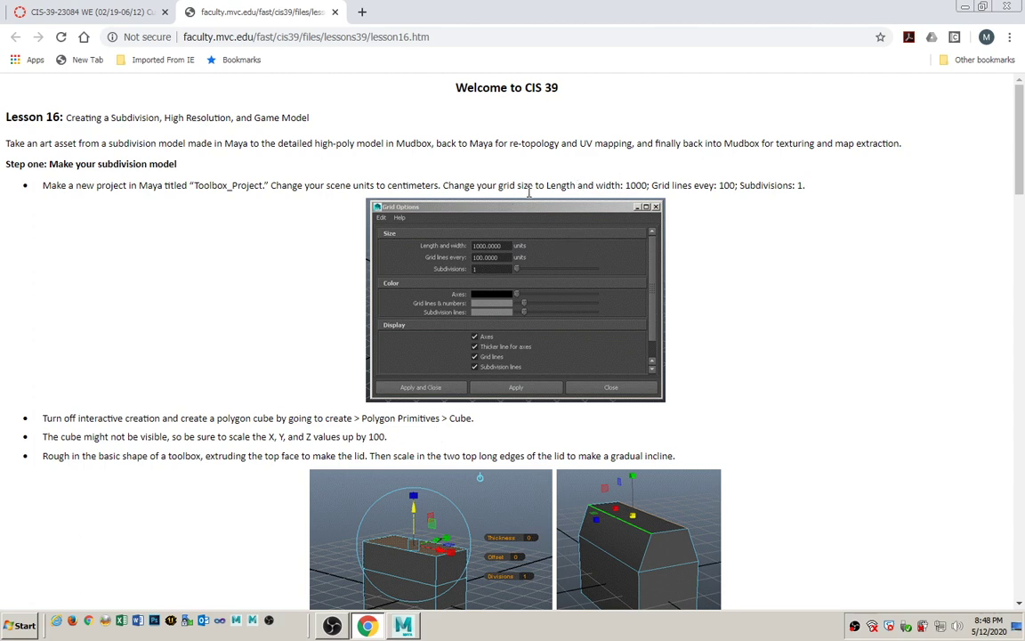
Step: Switch to Maya and try to open the application preferences
click(398, 625)
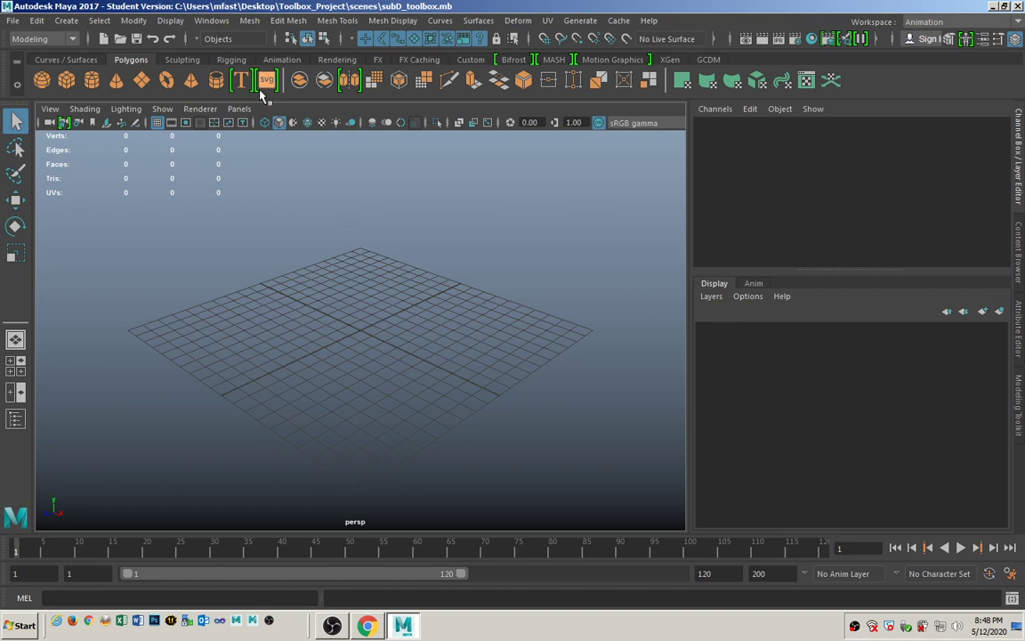
click(222, 25)
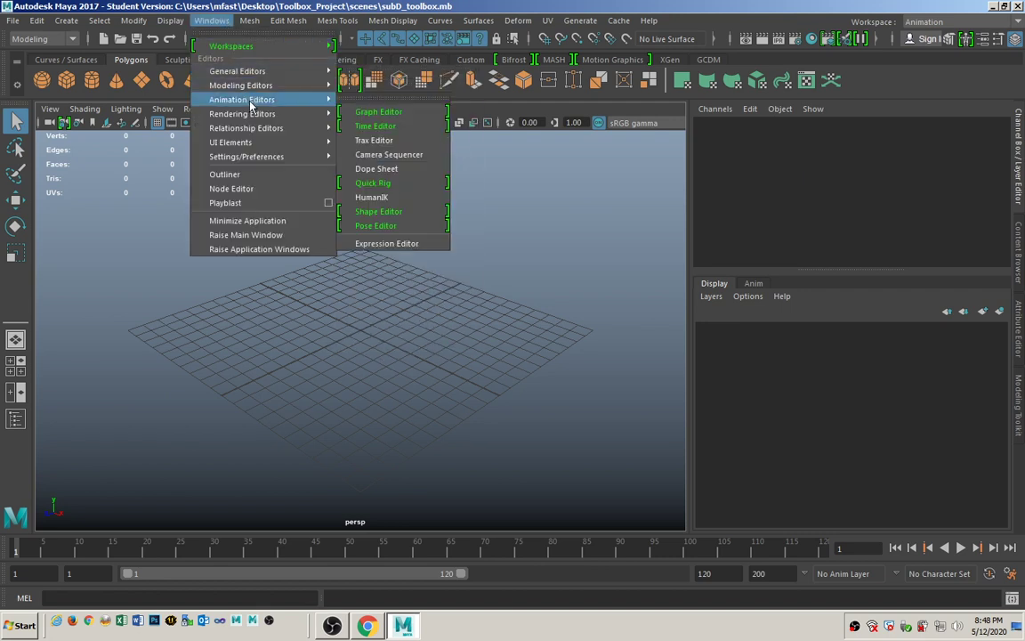
mouse_move(275, 160)
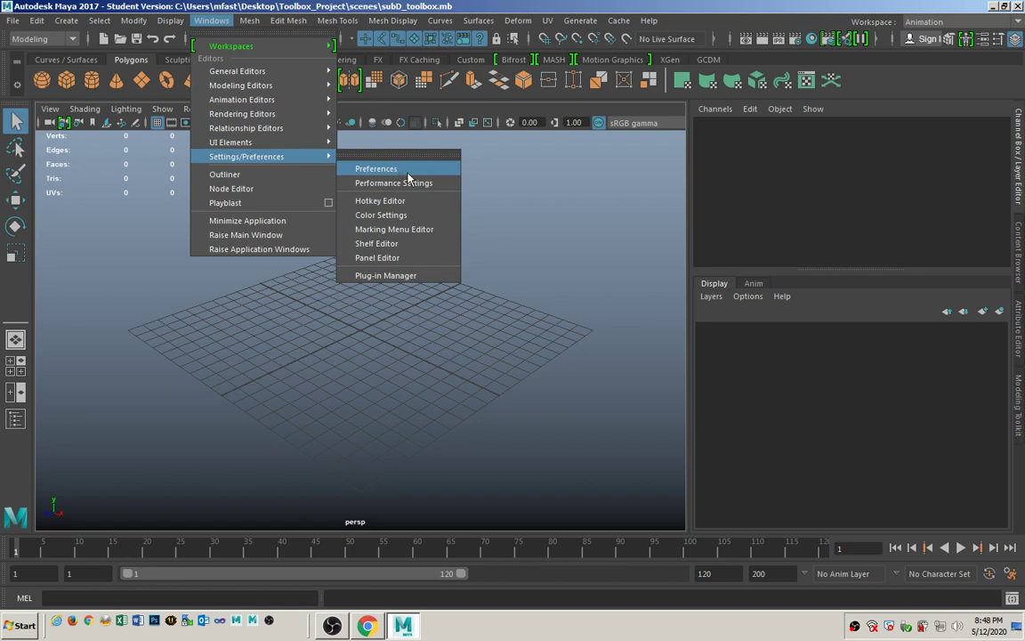
click(369, 168)
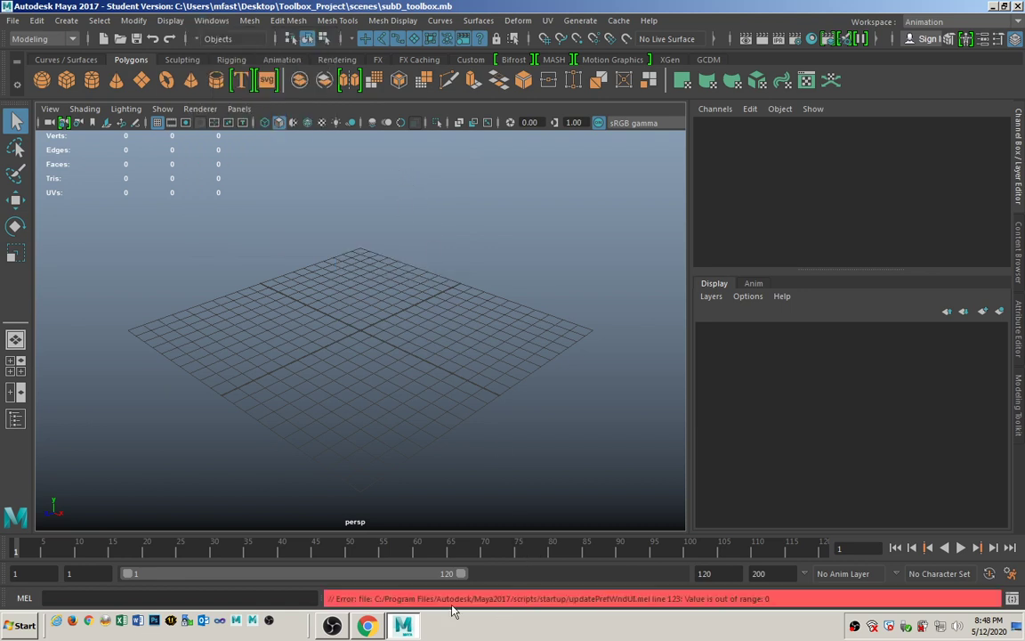
Step: Start a new scene and check the linear working unit in the general application preferences, leaving them without saving
click(101, 38)
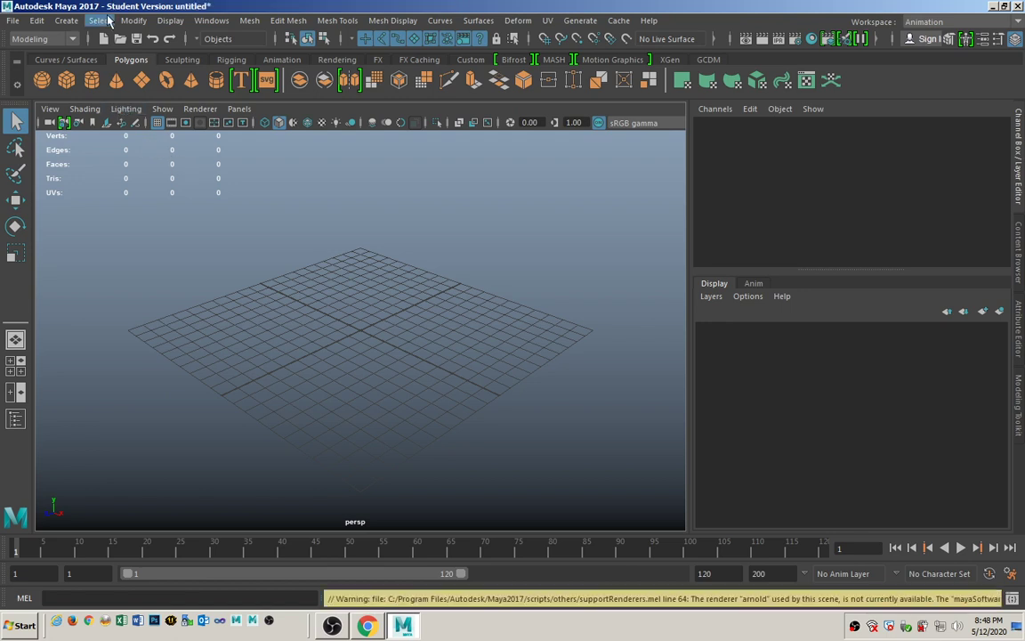
click(212, 21)
mouse_move(258, 156)
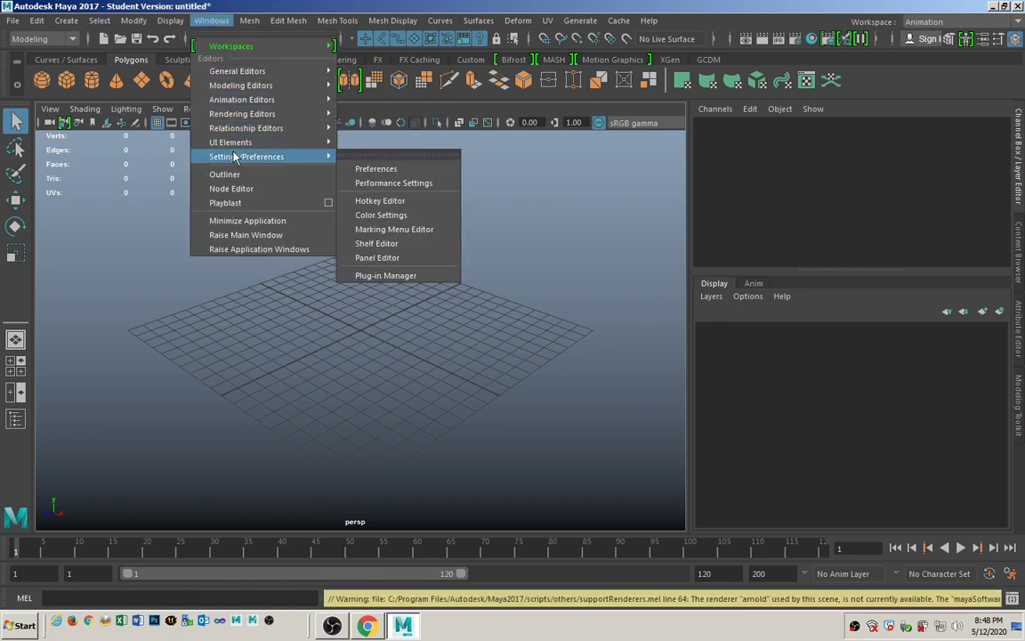
click(374, 167)
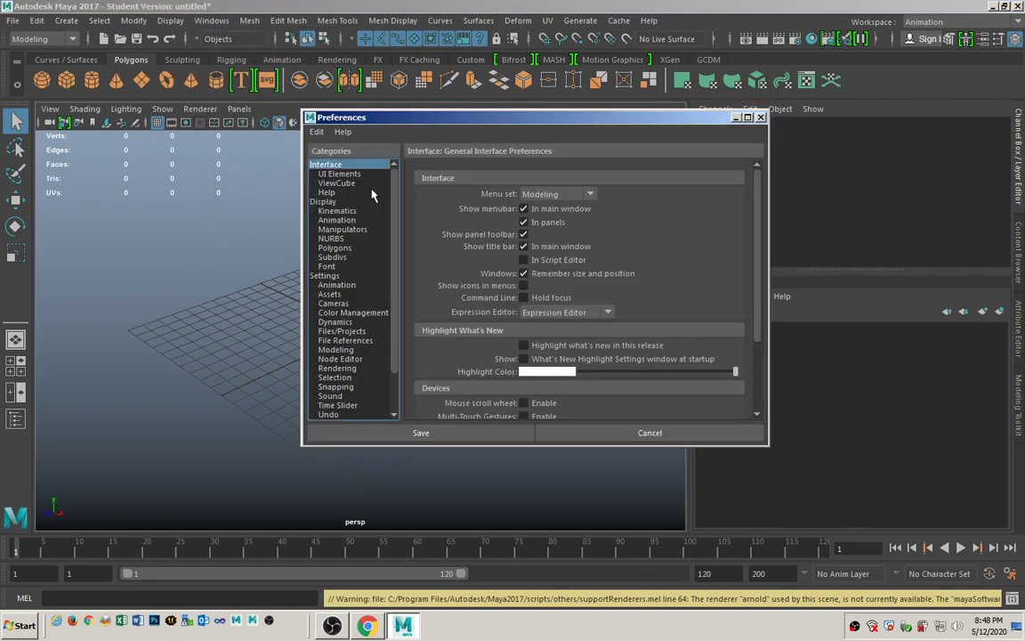
click(324, 275)
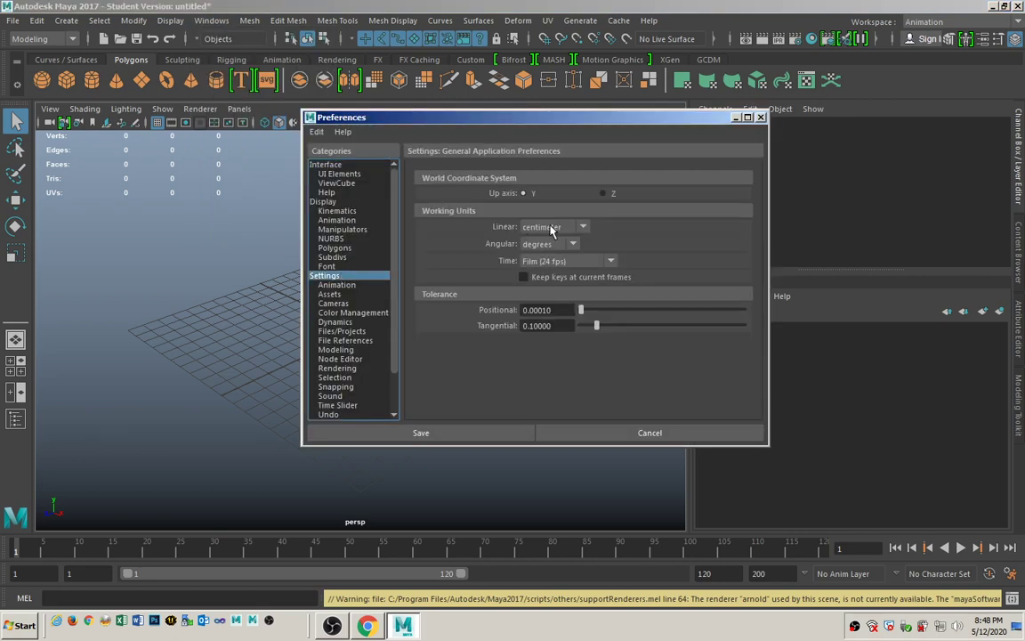
click(574, 436)
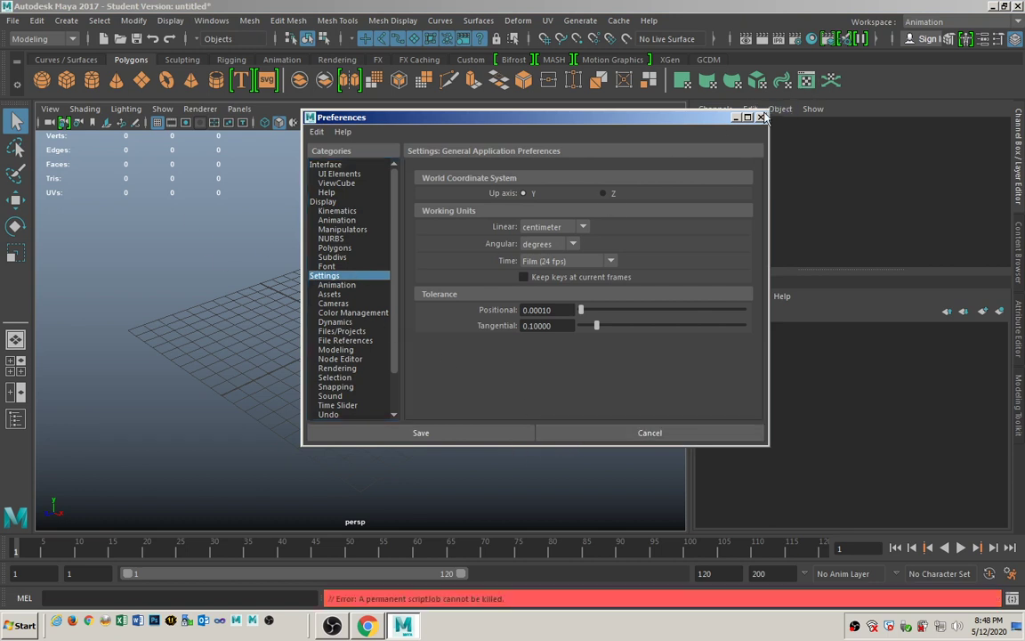
click(690, 107)
Step: Reopen the scene subD_toolbox.mb from the project's scenes folder, accepting the student version notice
click(119, 38)
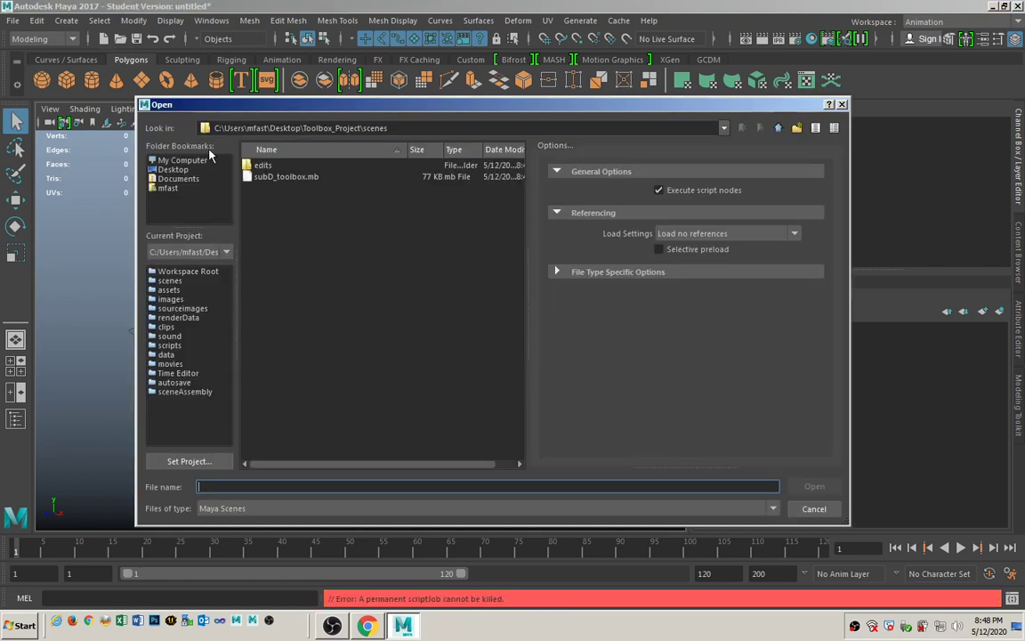
click(286, 176)
click(811, 486)
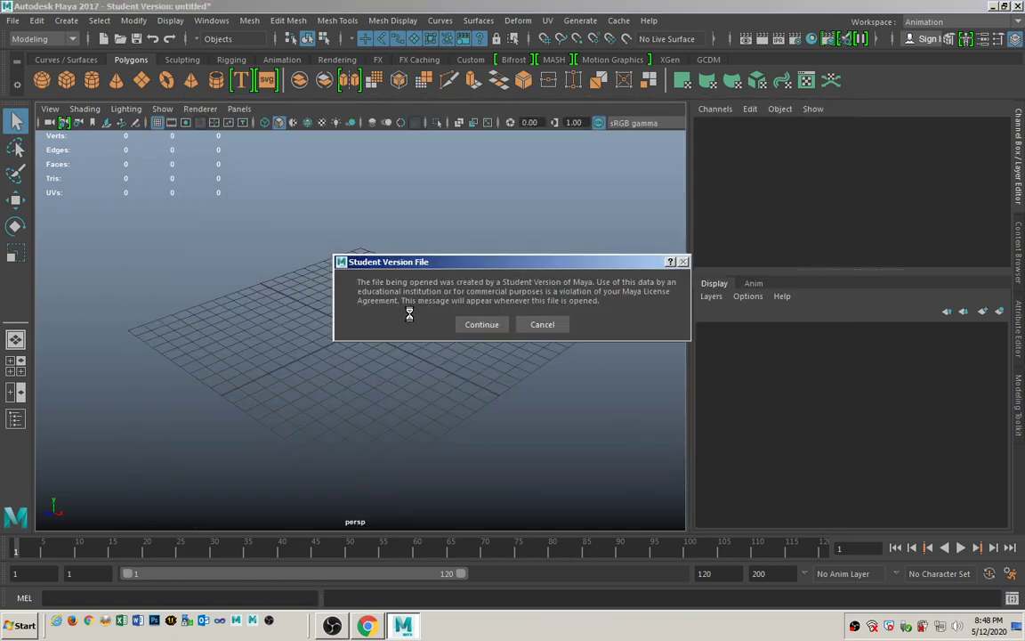
click(477, 325)
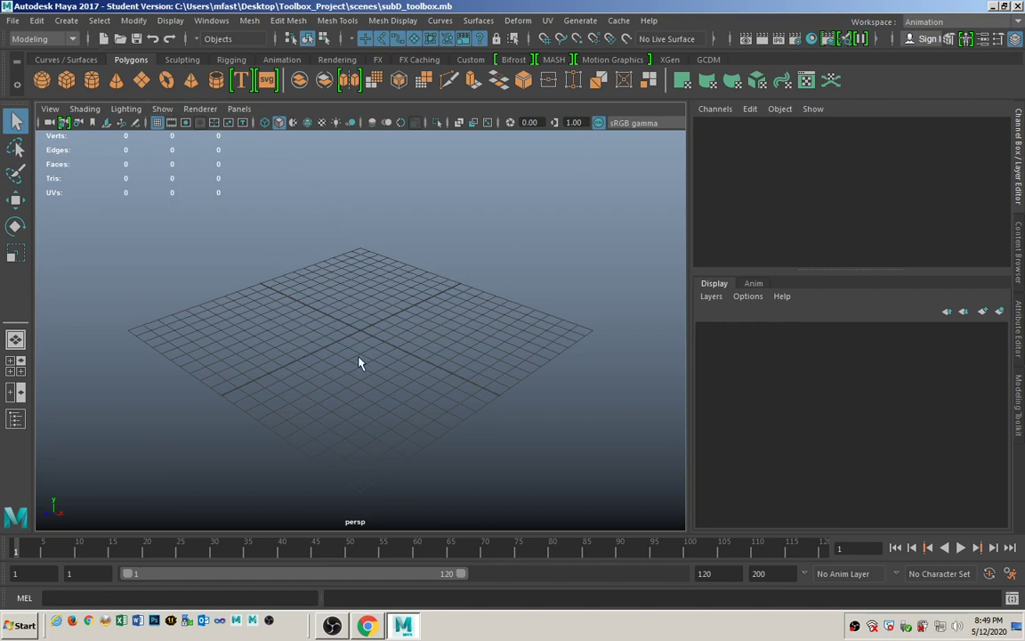
Step: Apply a grid length and width of 1000 units, grid lines every 100 units and 1 subdivision
click(170, 21)
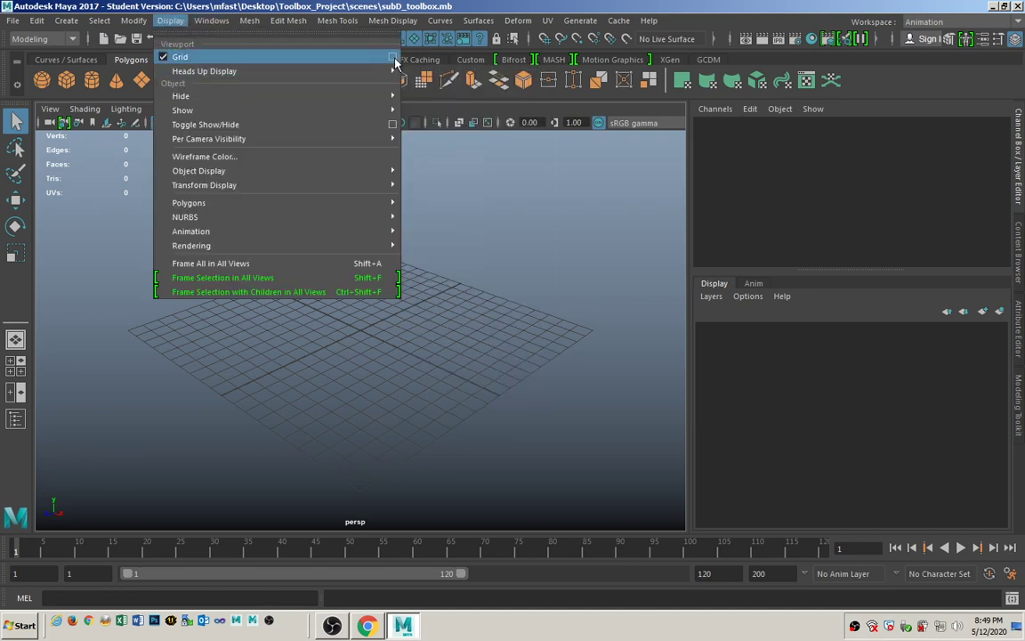
click(393, 56)
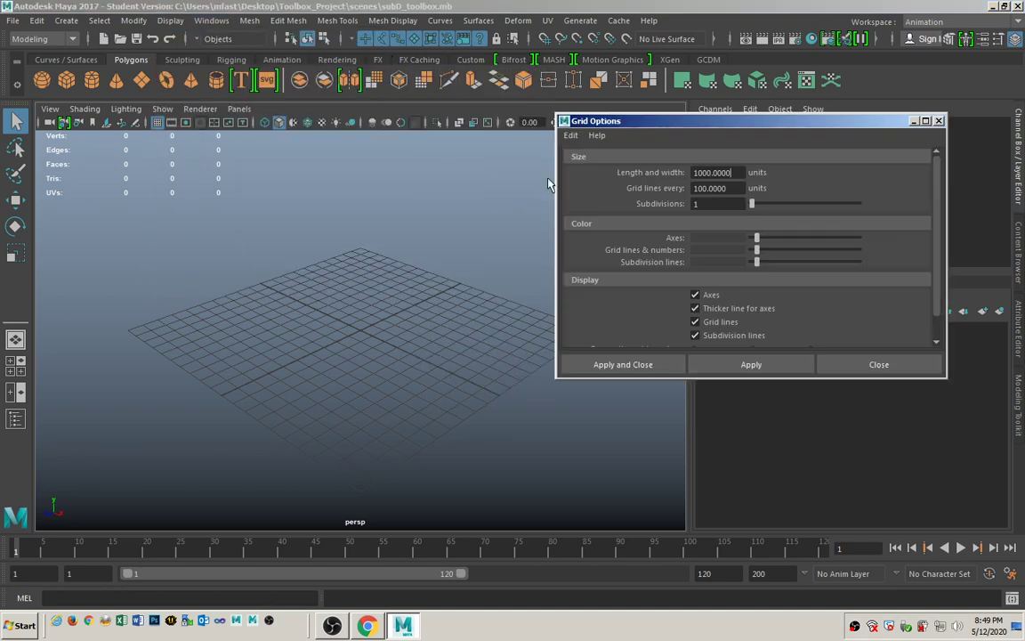
double_click(712, 172)
key(Tab)
key(Tab)
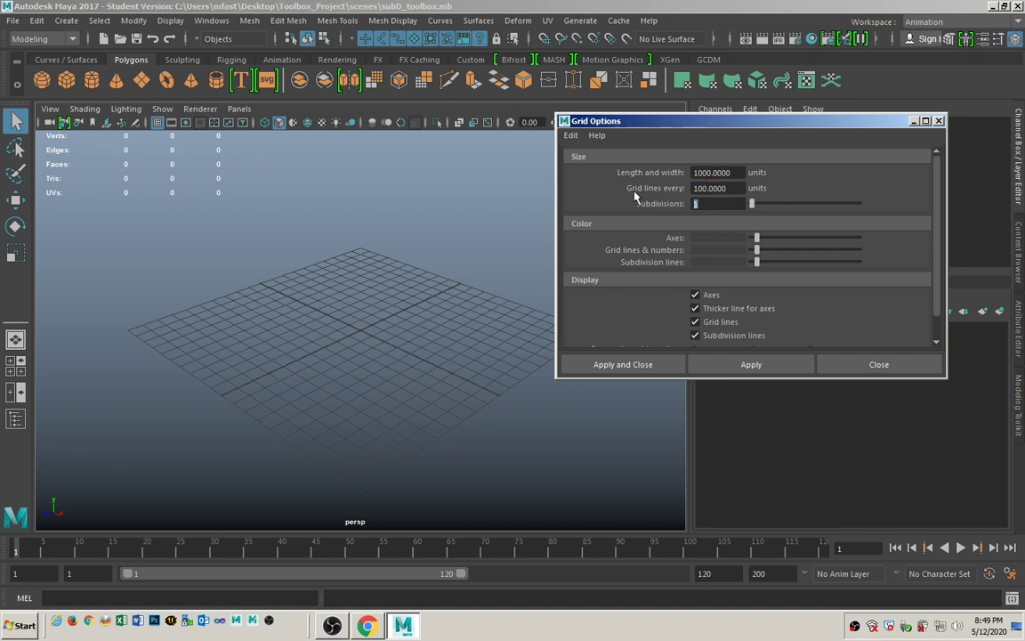
click(647, 365)
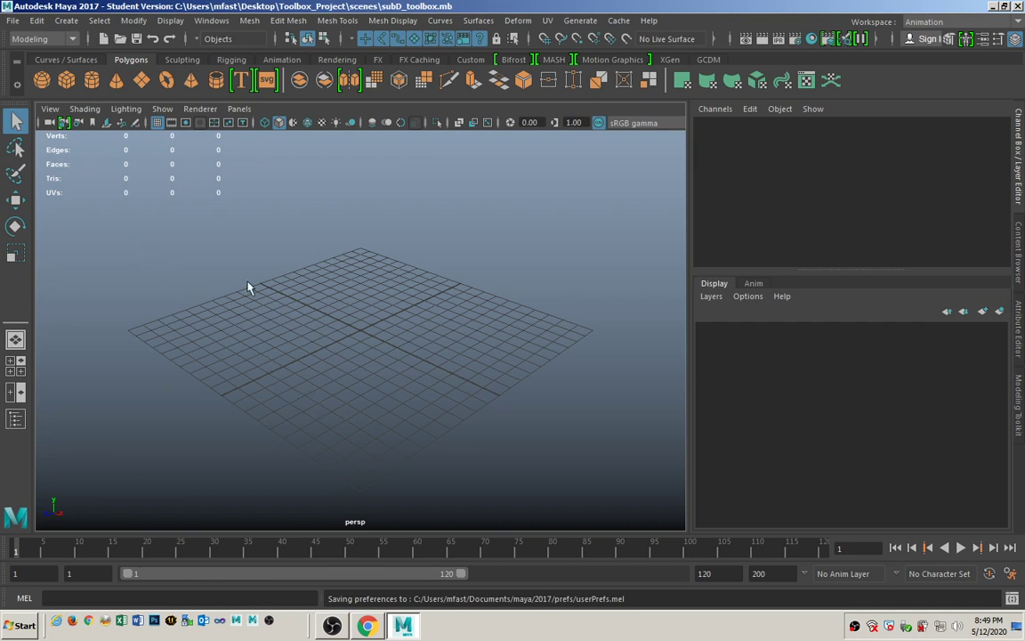
Step: Create a polygon cube at the origin and set its X, Y and Z scale to 100
click(68, 81)
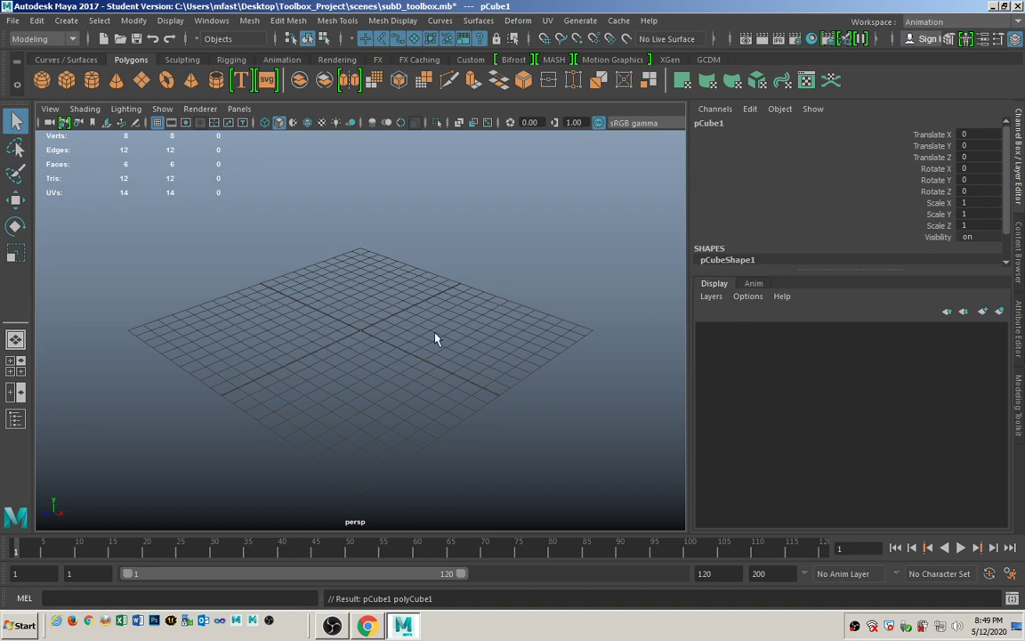
drag(973, 202, 974, 225)
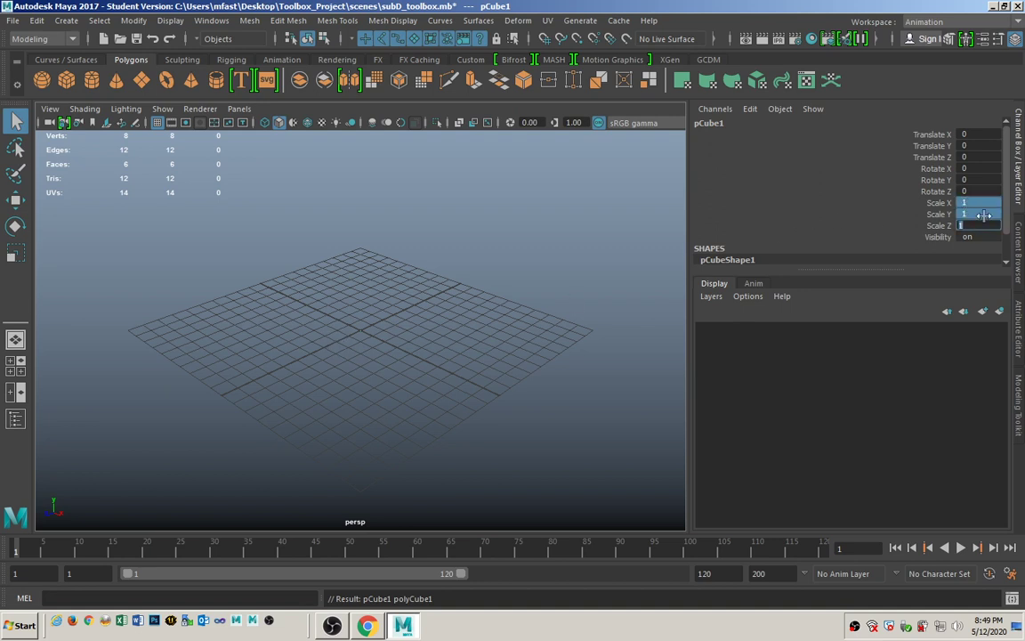
key(Return)
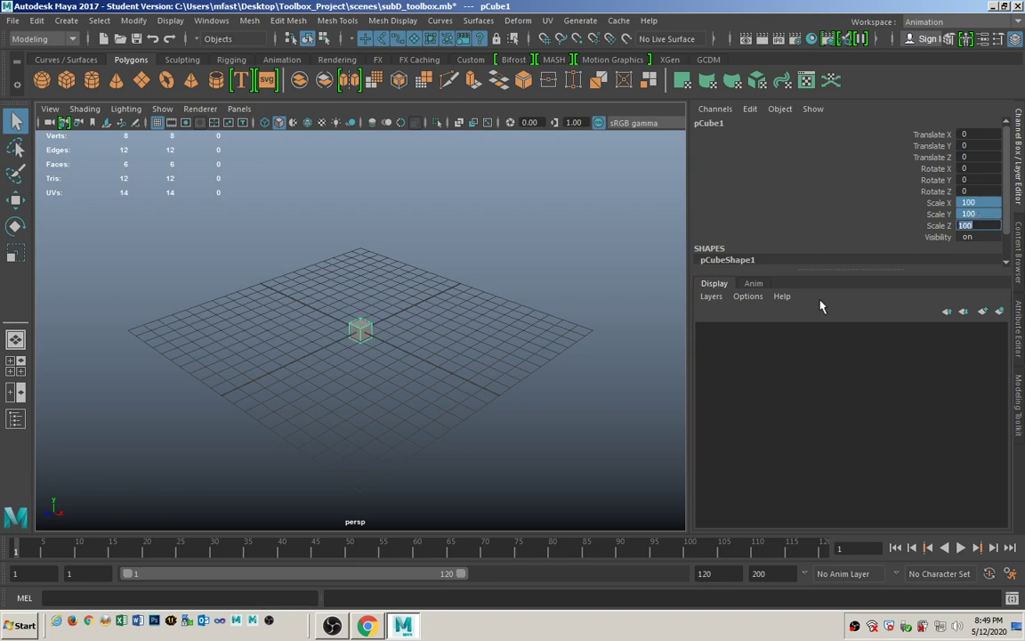
scroll(434, 316, up, 10)
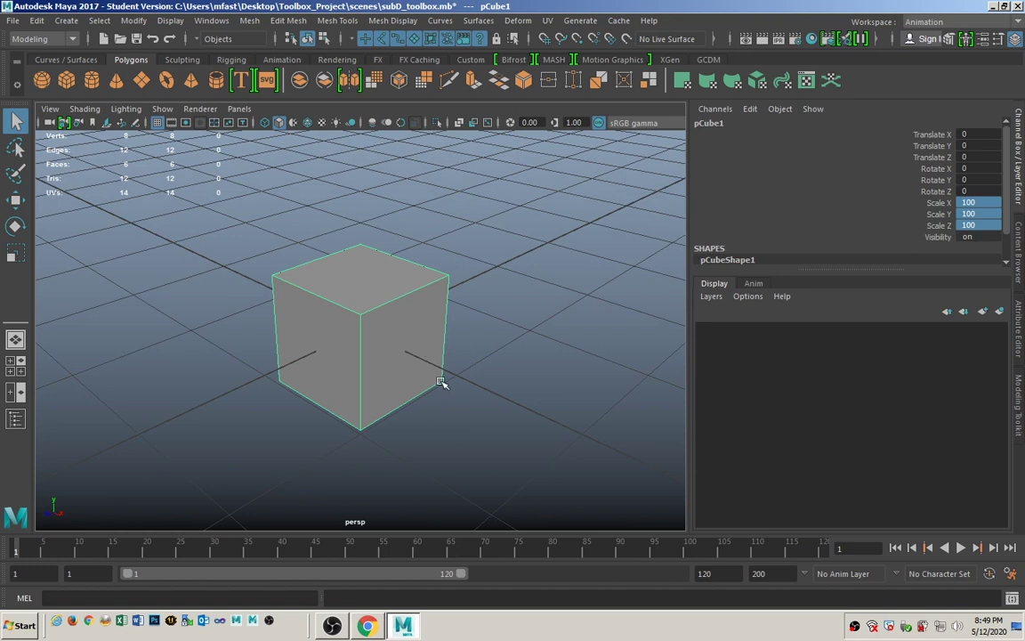
Step: Scale the cube down to about 76.7 in Y and about 53.9 in Z for the toolbox body
key(r)
drag(310, 353, 360, 328)
drag(361, 269, 360, 287)
drag(314, 355, 327, 351)
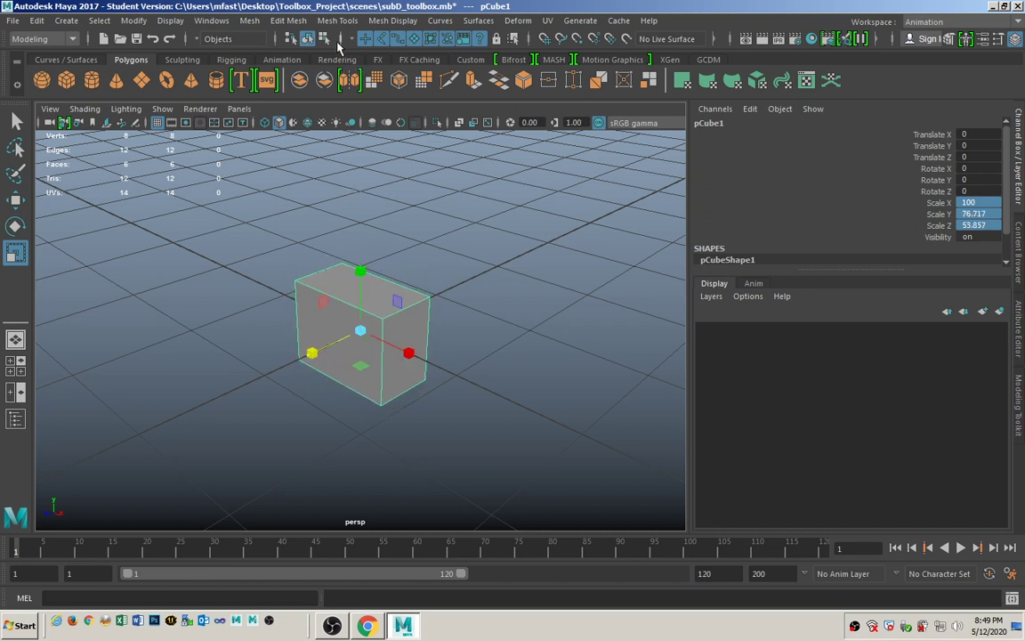
Step: Extrude the box's top face upward about 31.9, narrow it across the depth into a taper, and return to object selection
click(325, 40)
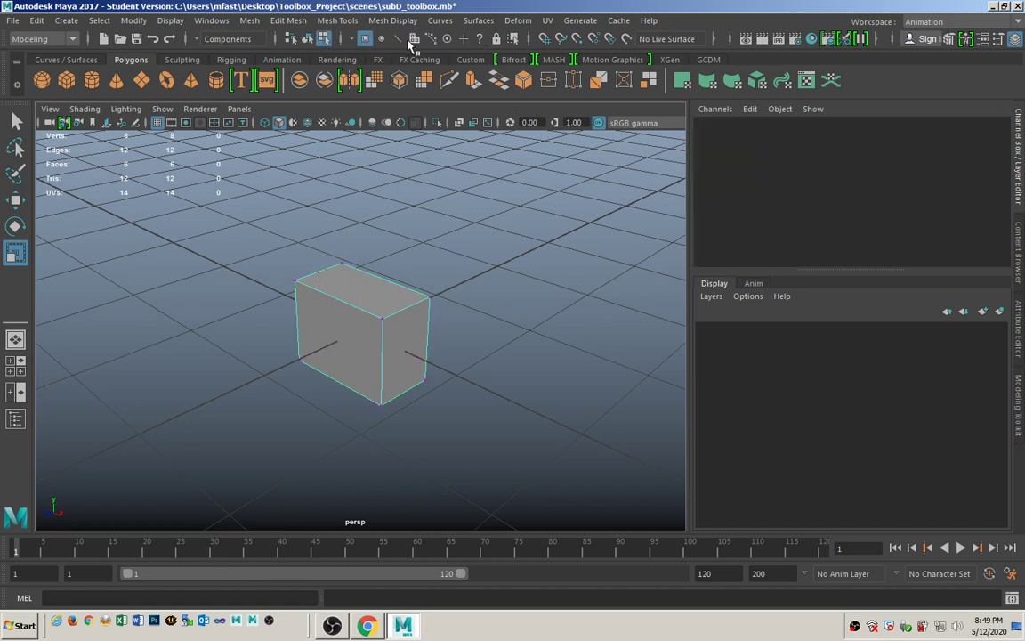
click(373, 301)
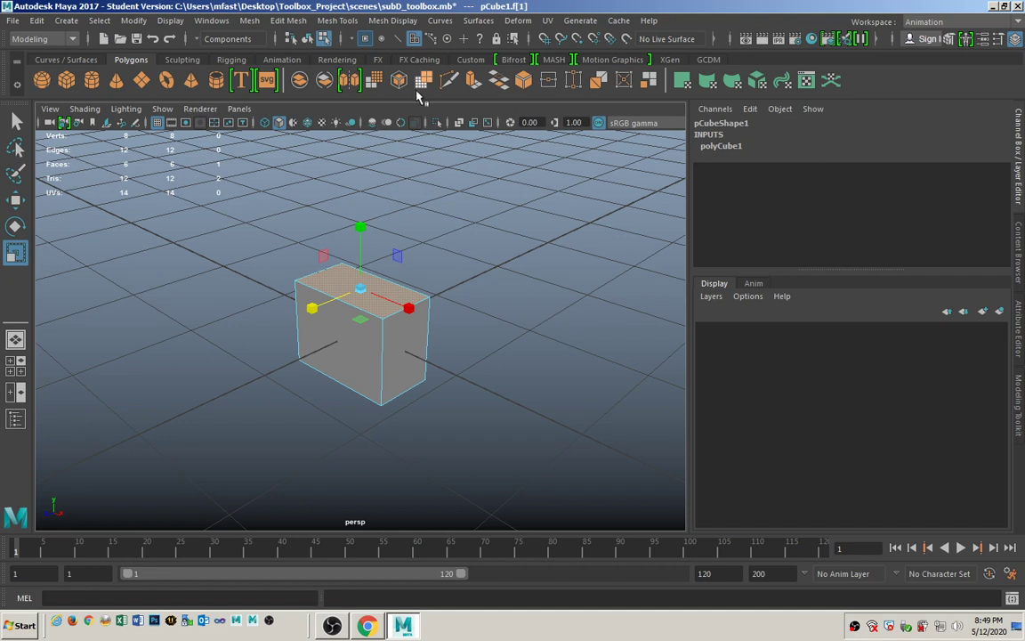
click(474, 81)
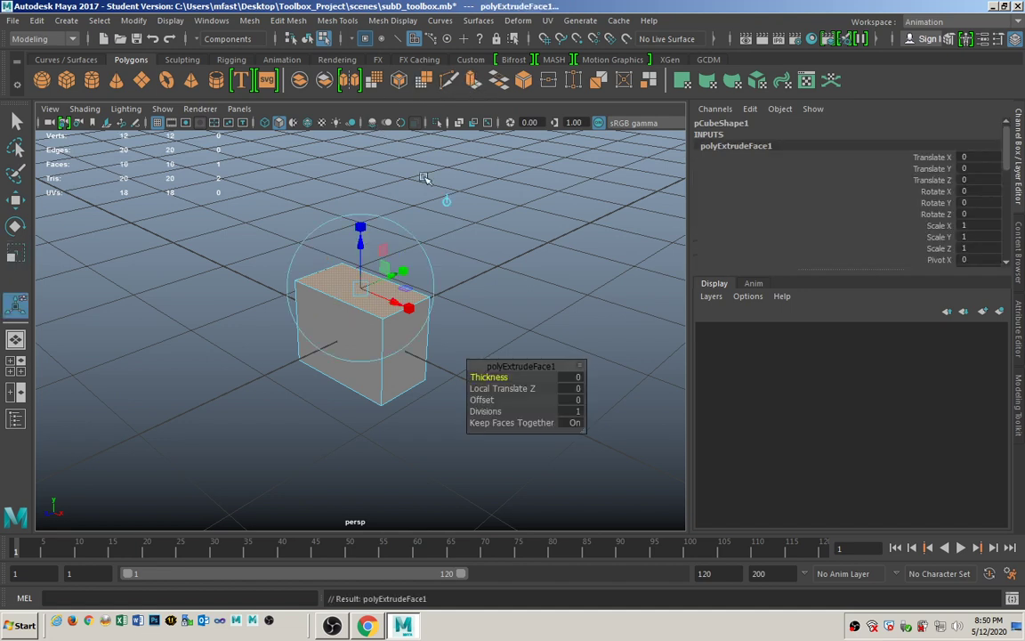
drag(362, 247, 361, 205)
alt+drag(444, 268, 396, 247)
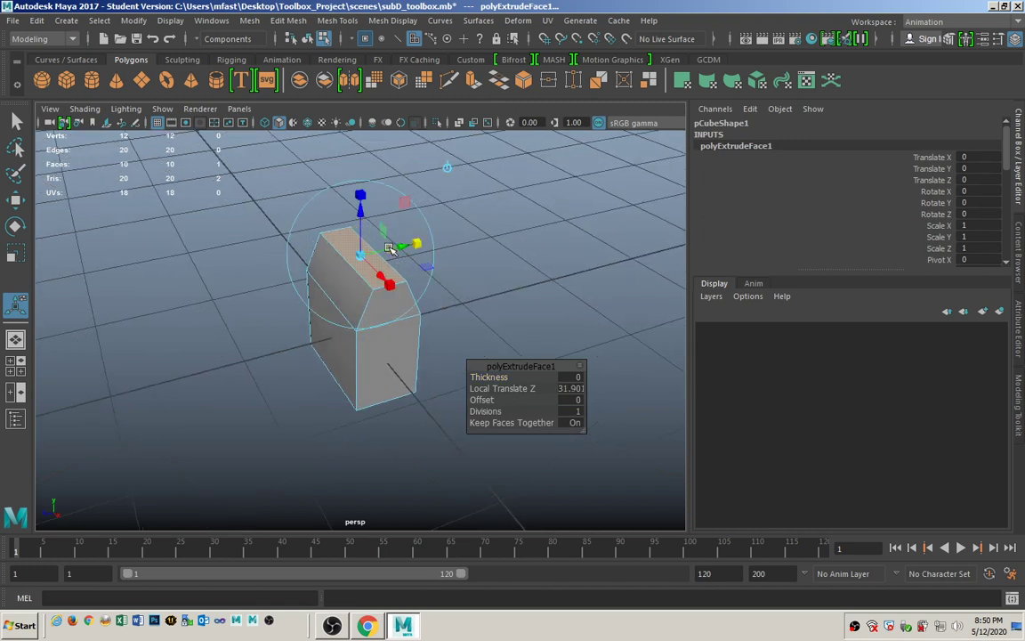
click(16, 120)
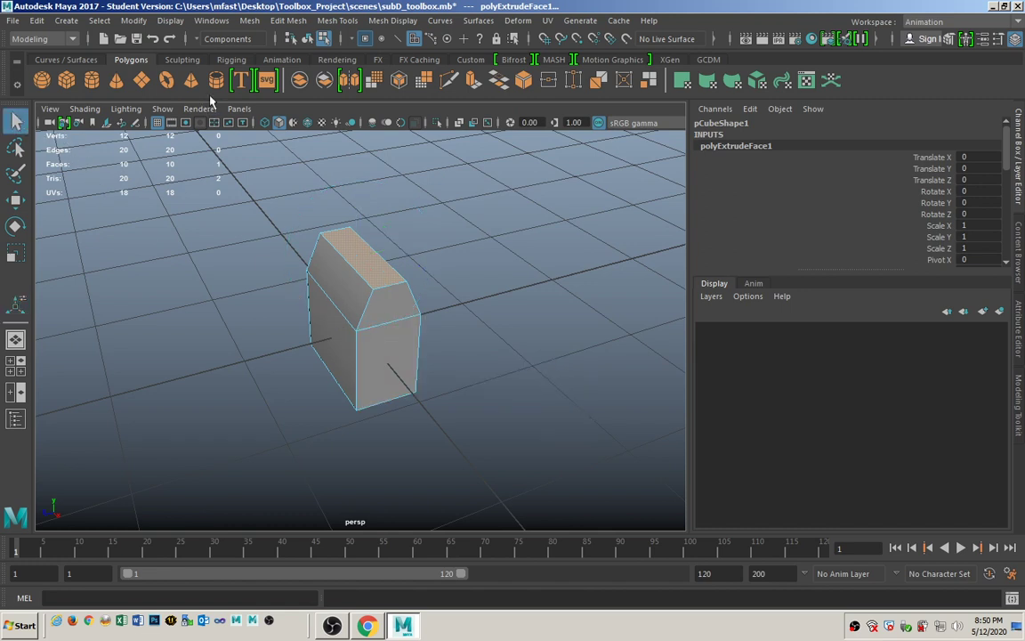
click(307, 39)
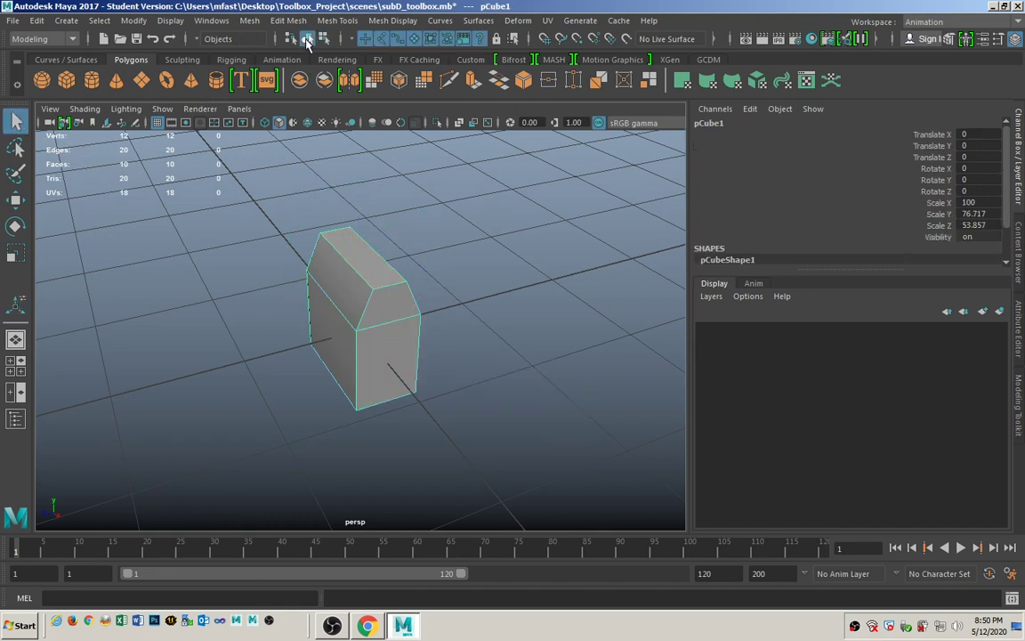
Step: Reset the Insert Edge Loop tool, then insert two loops lengthwise over the toolbox and two horizontal loops around its tapered top
alt+drag(366, 384, 275, 367)
alt+right_drag(275, 367, 392, 366)
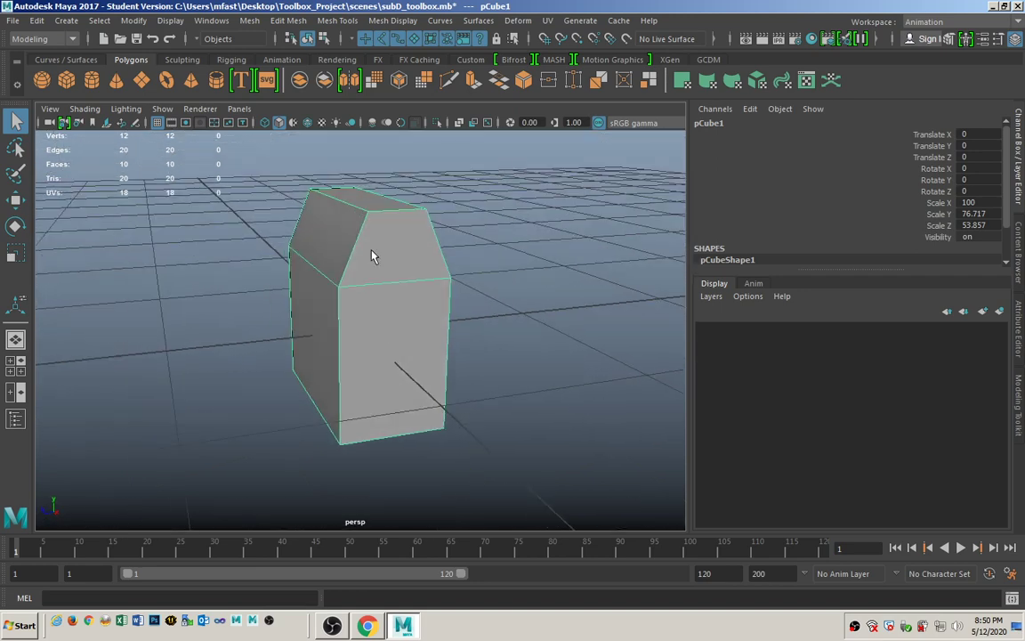
click(351, 23)
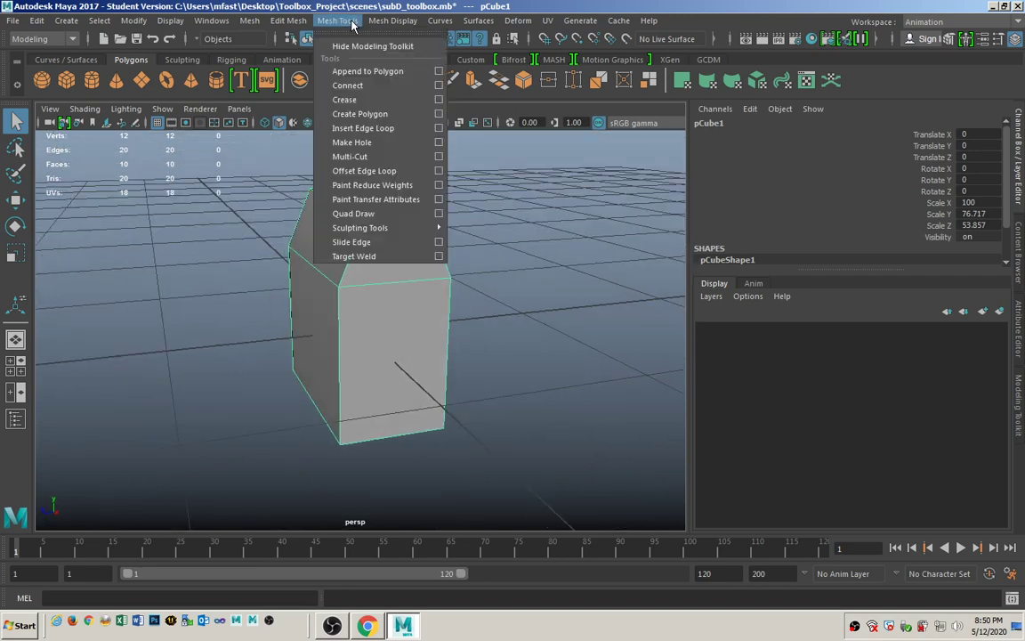
click(438, 131)
click(403, 169)
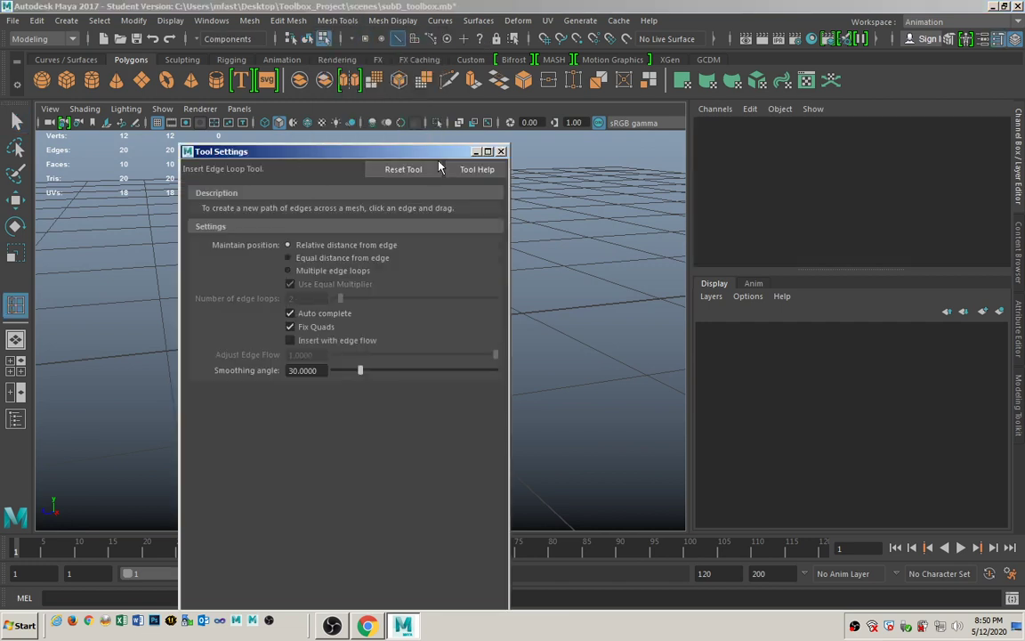
click(501, 152)
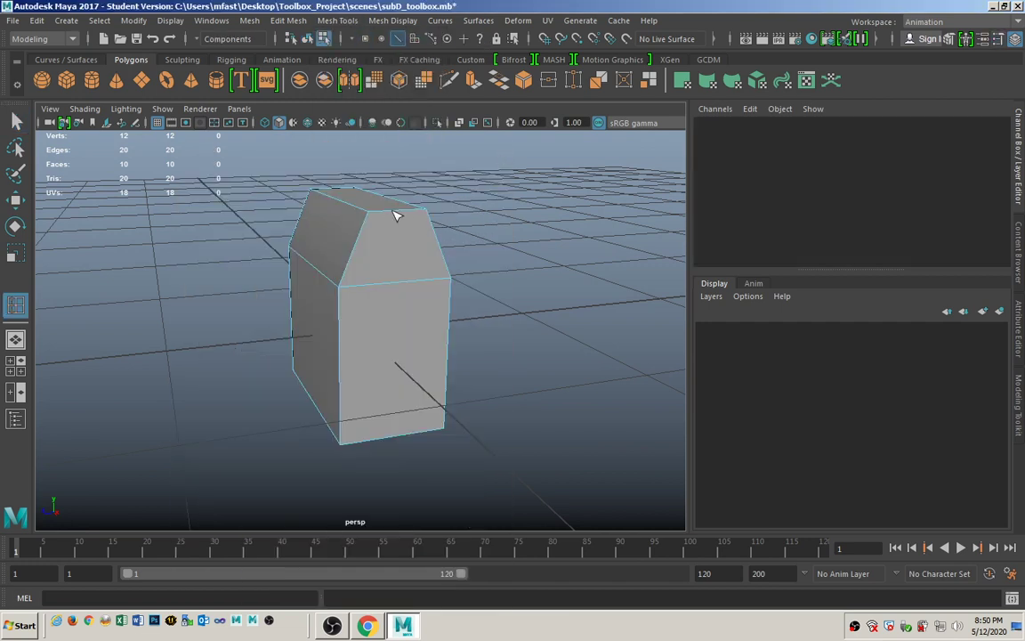
drag(400, 213, 377, 261)
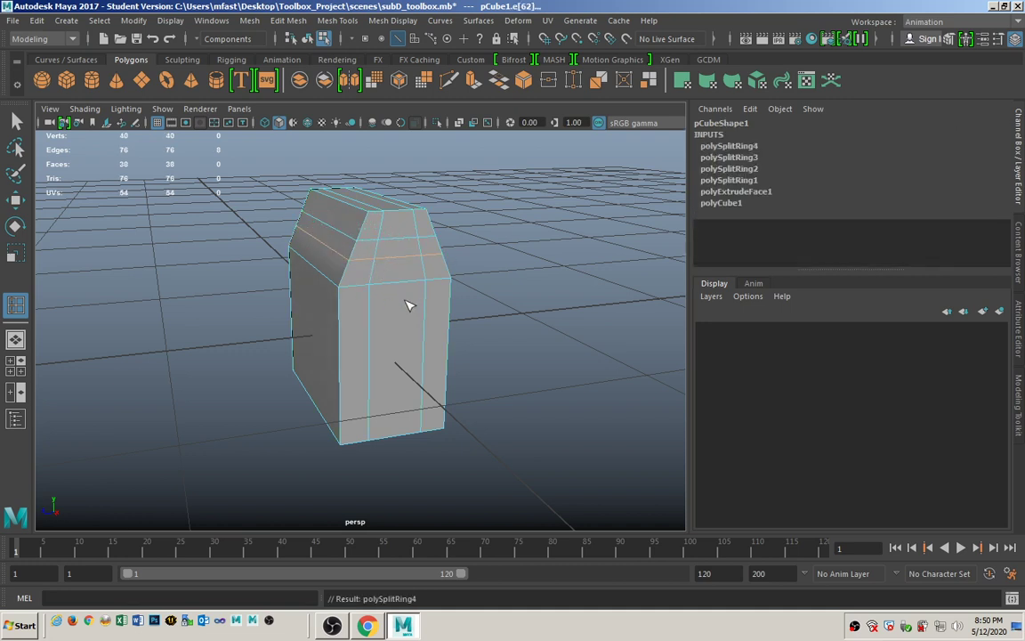
alt+right_drag(407, 306, 468, 294)
alt+drag(468, 293, 405, 300)
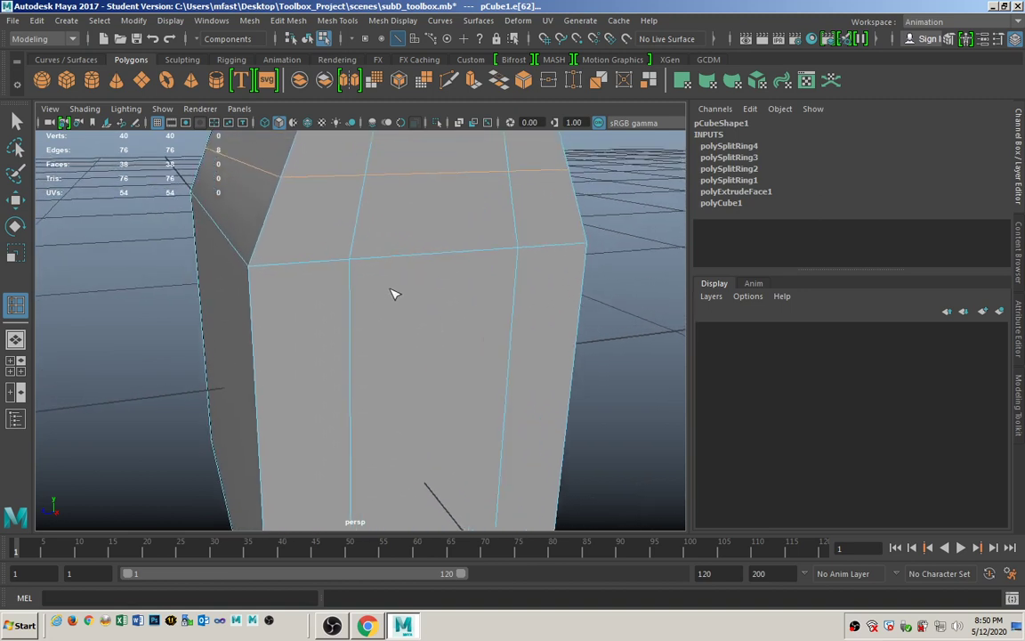
Step: Undo the last edge loop and insert it again as the lower horizontal loop on the tapered top
key(ctrl+z)
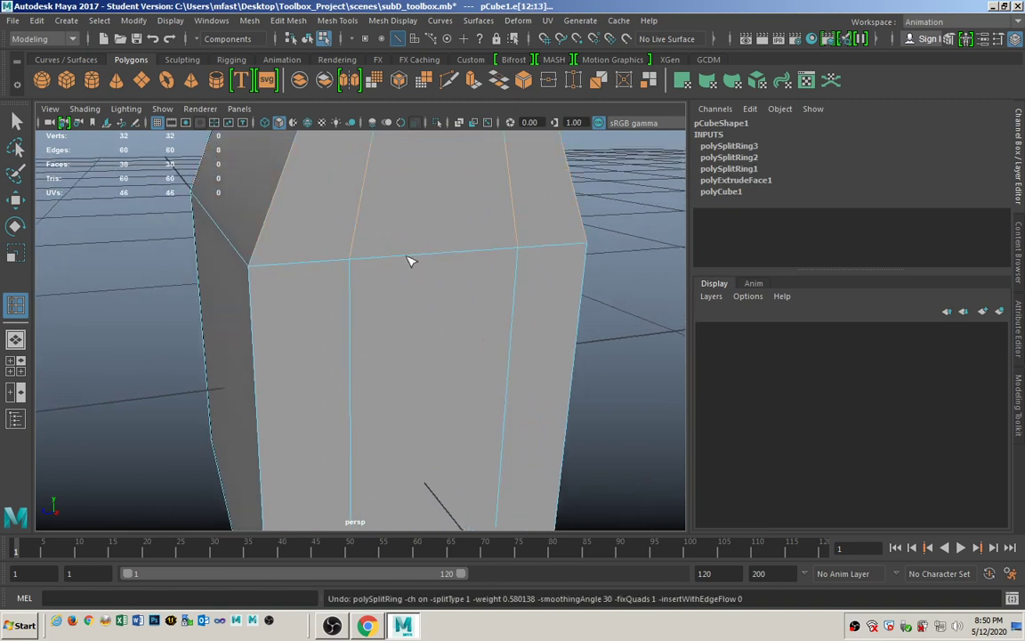
alt+right_drag(410, 261, 317, 253)
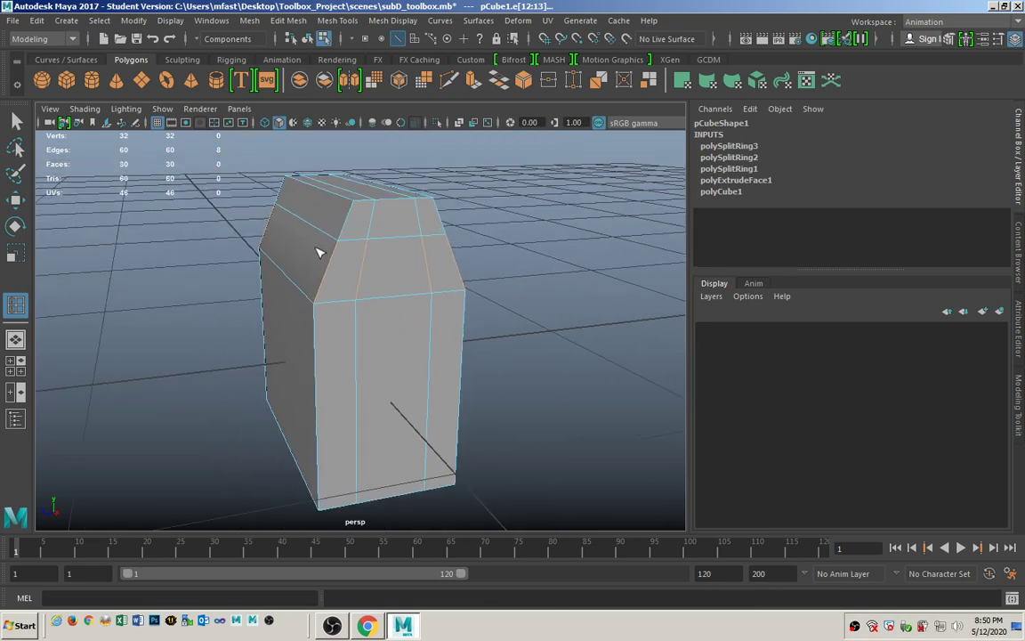
click(363, 267)
alt+right_drag(267, 342, 232, 291)
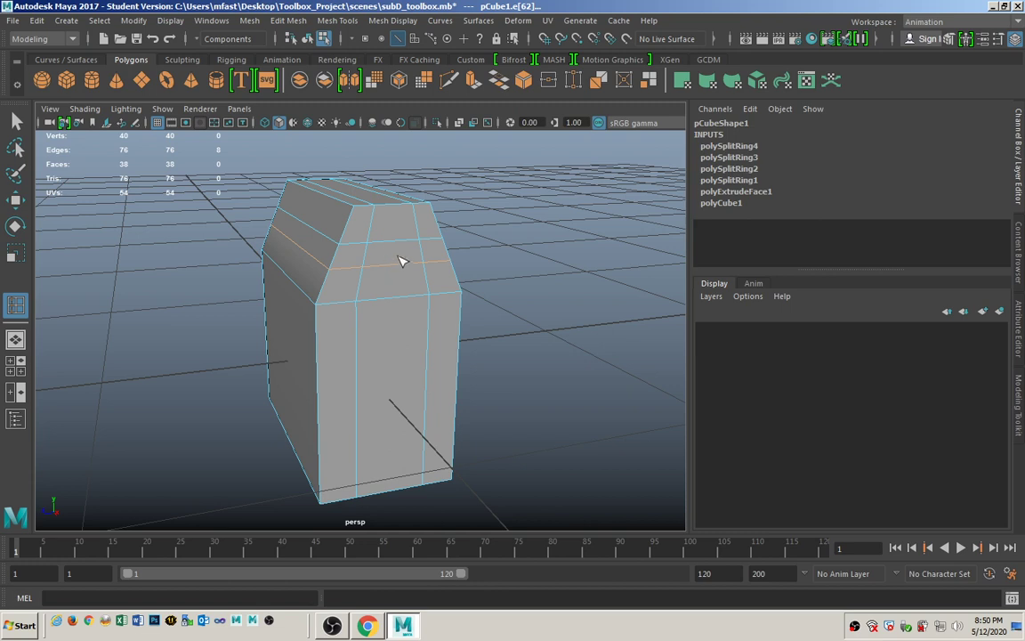
click(15, 120)
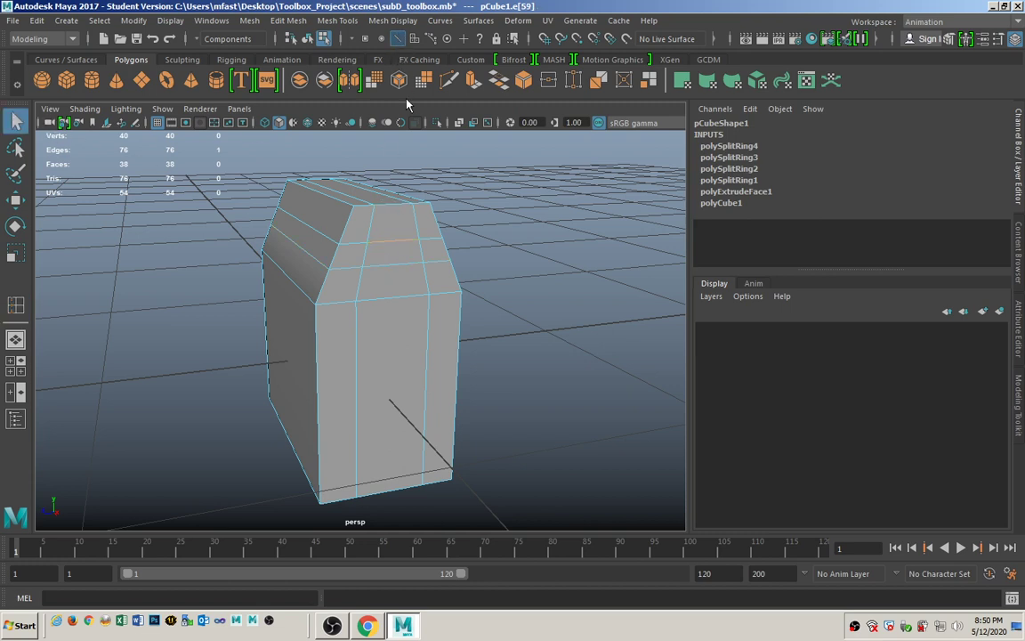
Step: Extrude the centre face between the loops on the tapered end outward about 13.8 to form a handle mount
click(414, 39)
click(393, 257)
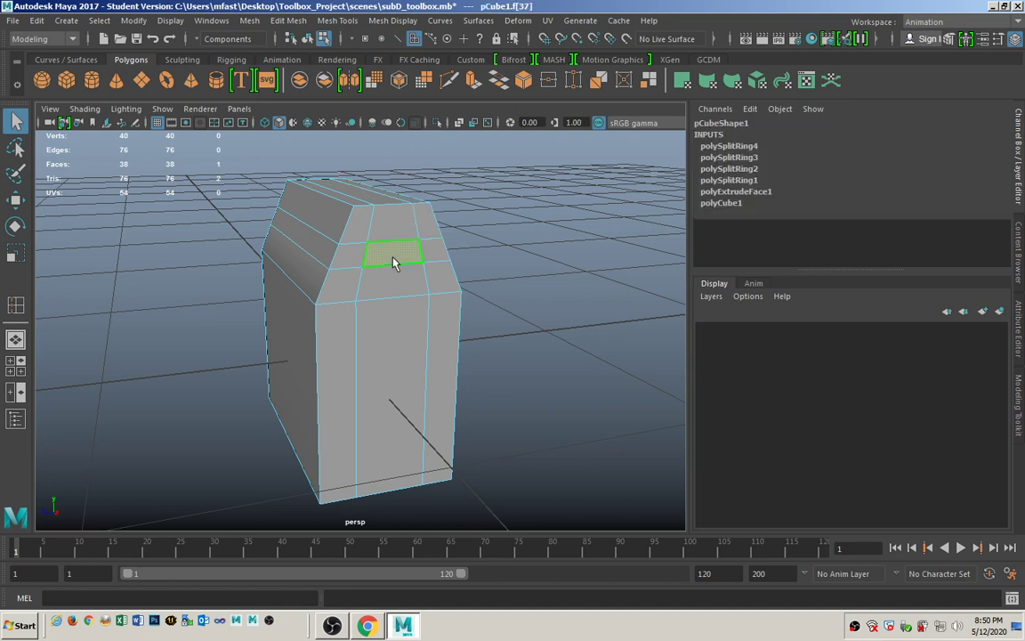
click(425, 80)
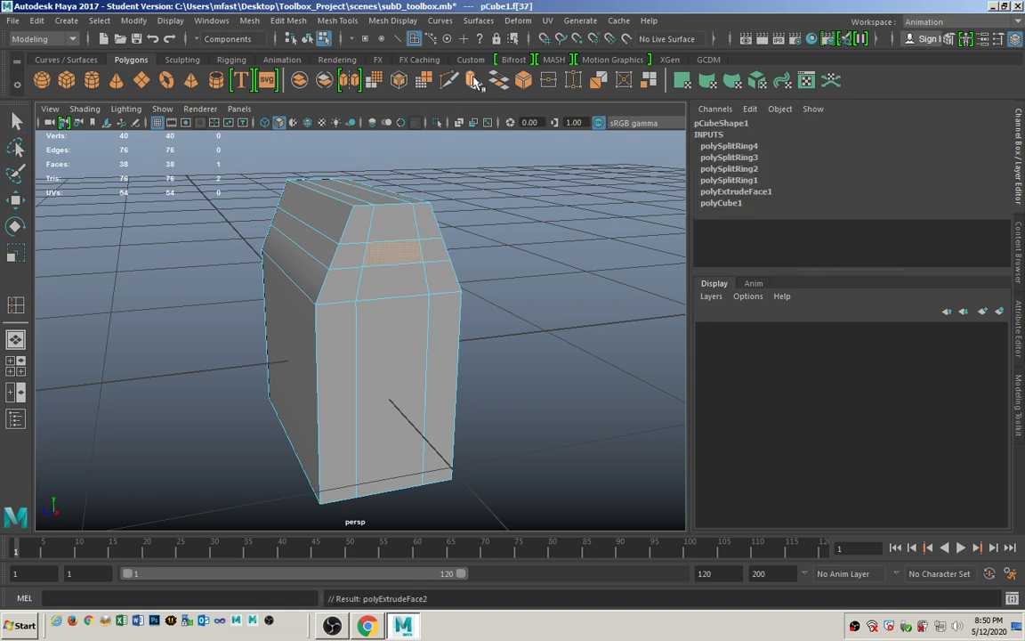
drag(411, 264, 428, 270)
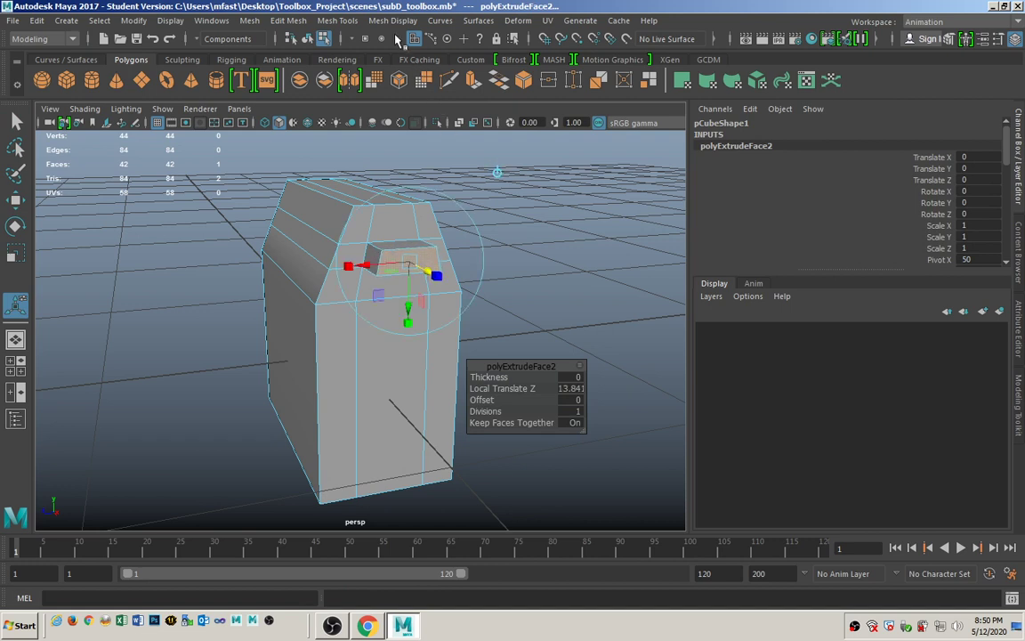
click(17, 121)
click(259, 273)
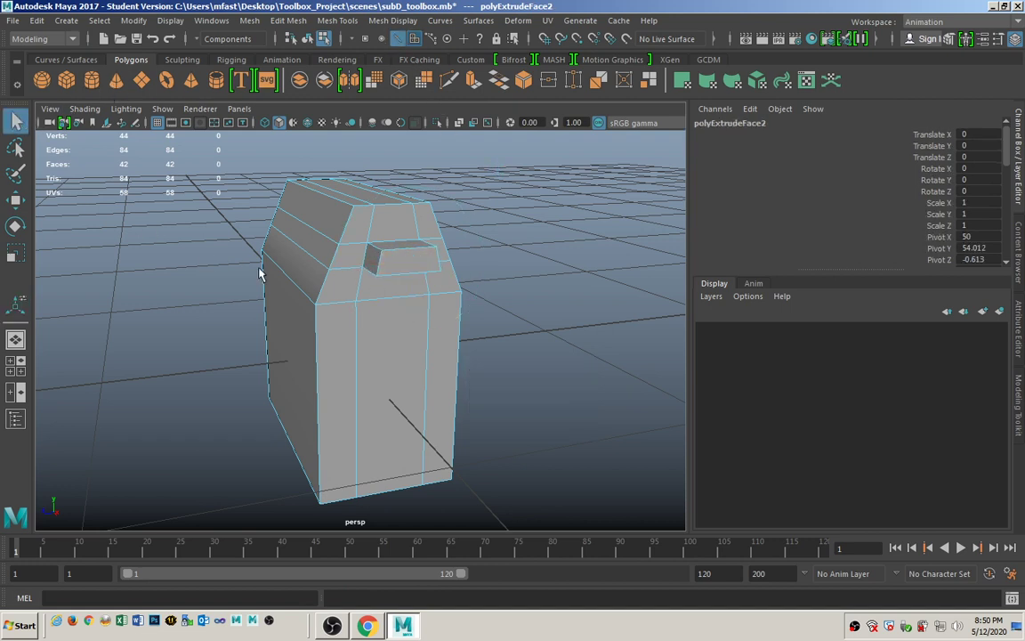
click(415, 251)
key(w)
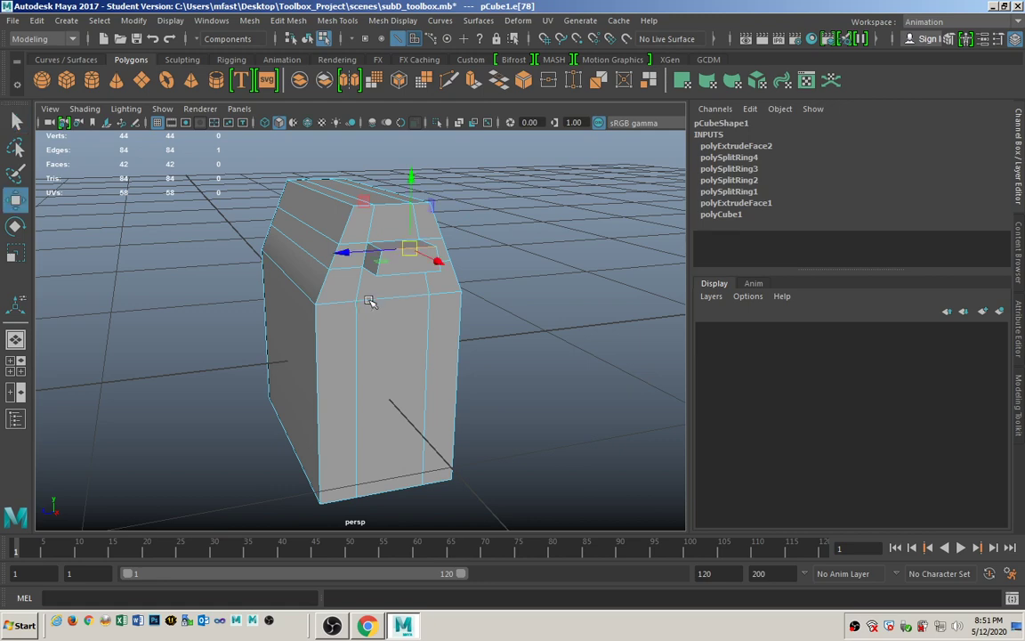
alt+drag(338, 314, 505, 263)
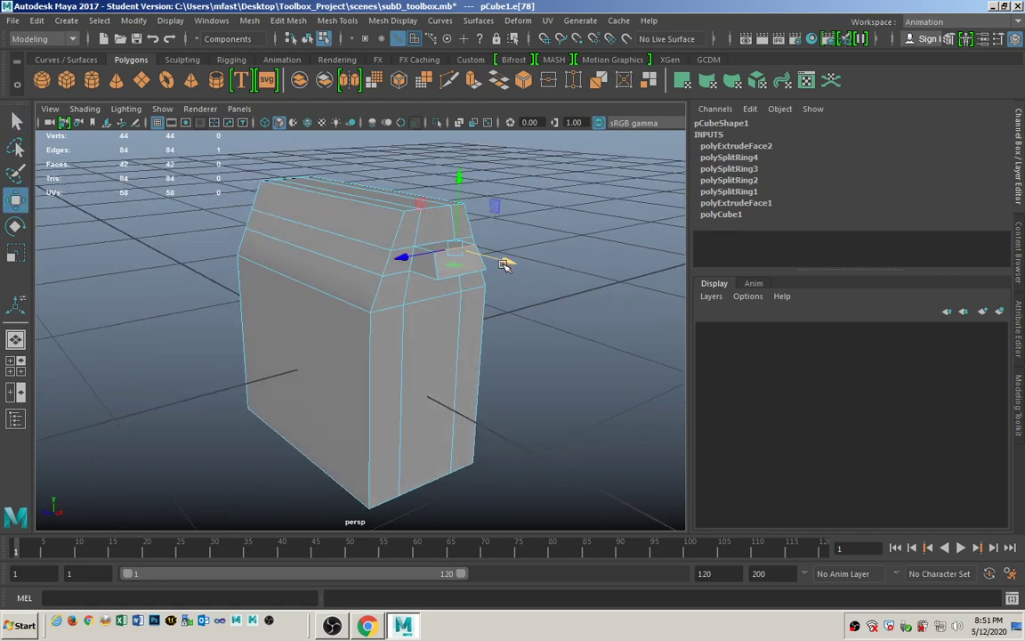
key(q)
alt+drag(410, 299, 449, 323)
Step: Delete the underside face of the extruded block on the tapered end
click(398, 44)
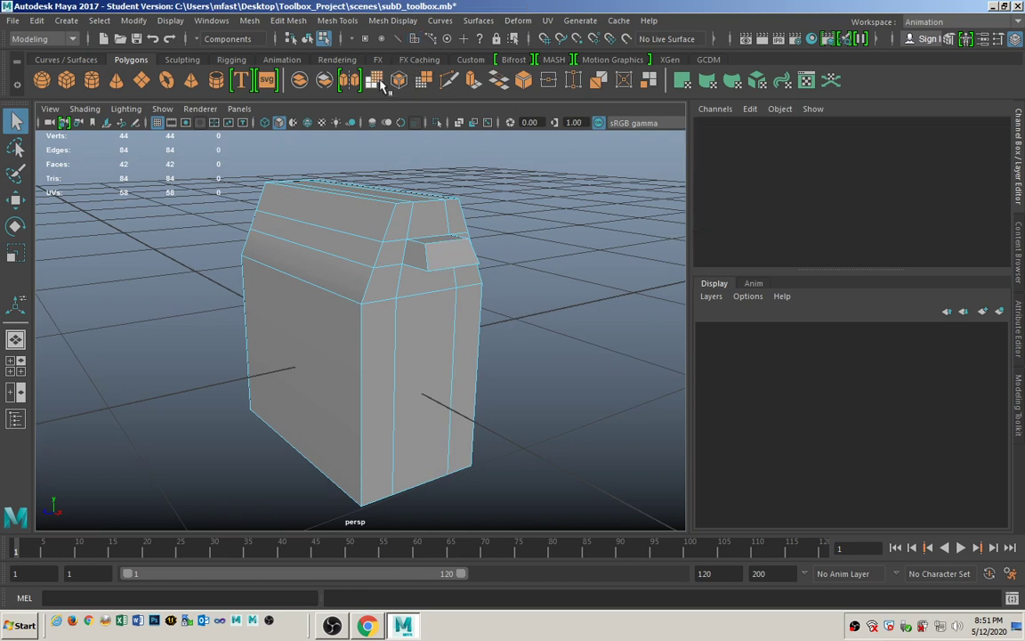
click(397, 39)
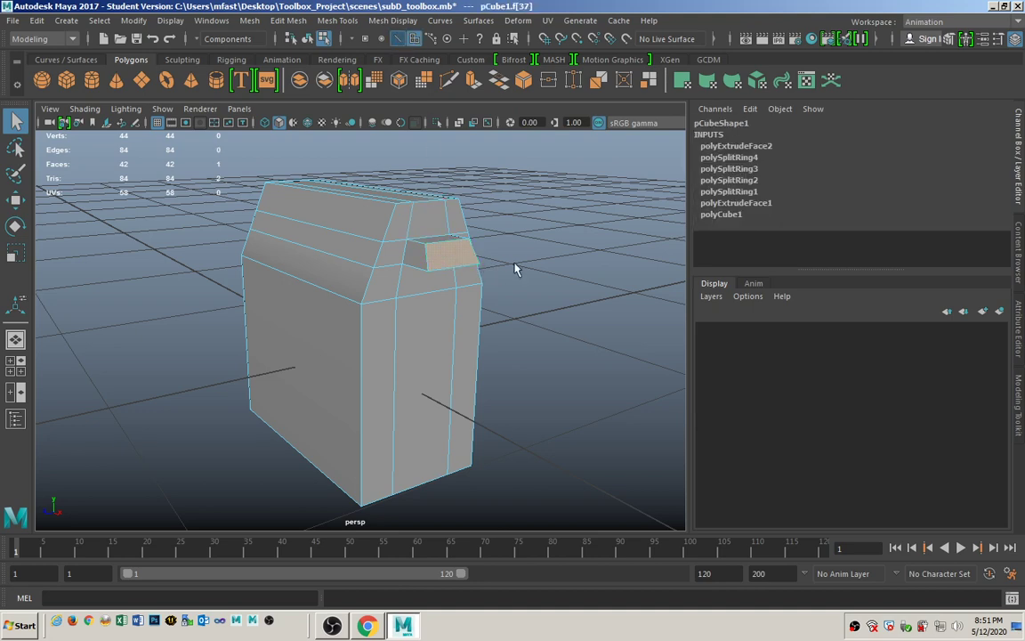
alt+drag(517, 268, 425, 237)
click(407, 184)
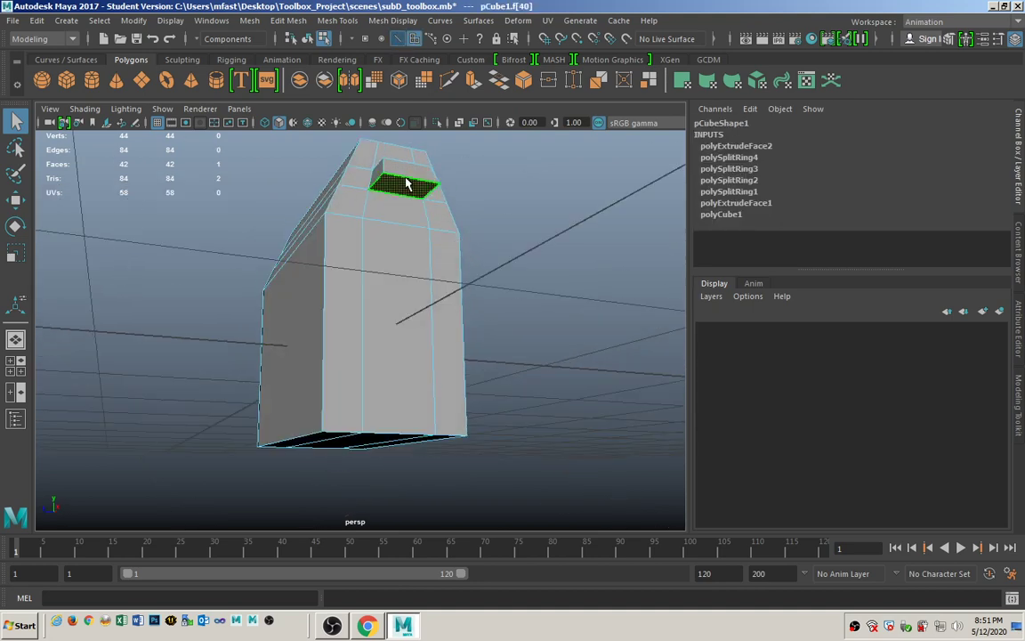
key(Delete)
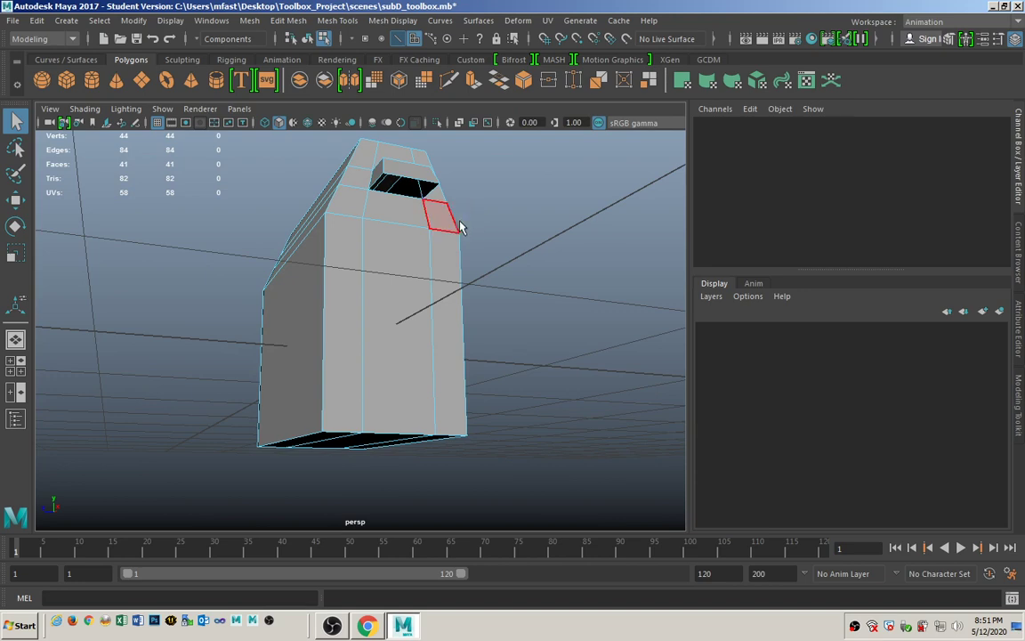
Step: Configure the Insert Edge Loop tool for multiple edge loops, with the number of loops set to 9
alt+drag(454, 222, 364, 336)
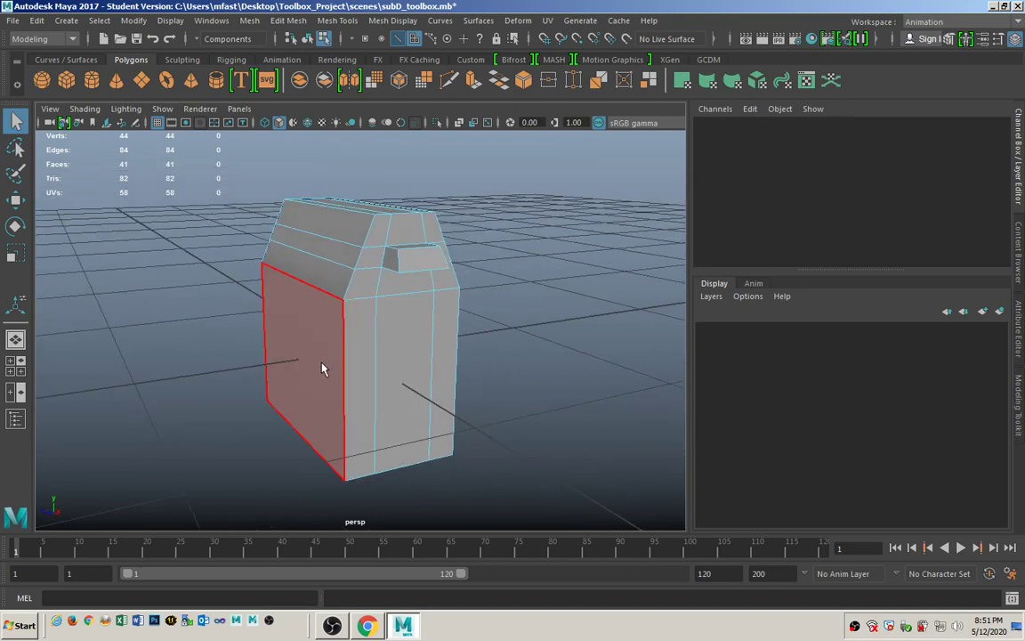
alt+drag(323, 365, 253, 365)
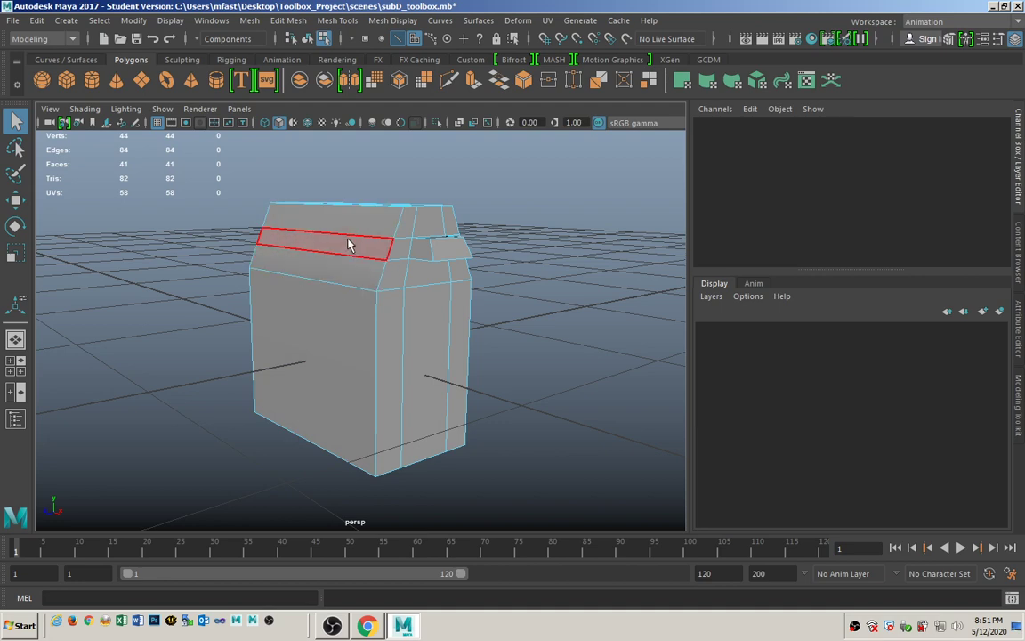
alt+drag(251, 286, 334, 287)
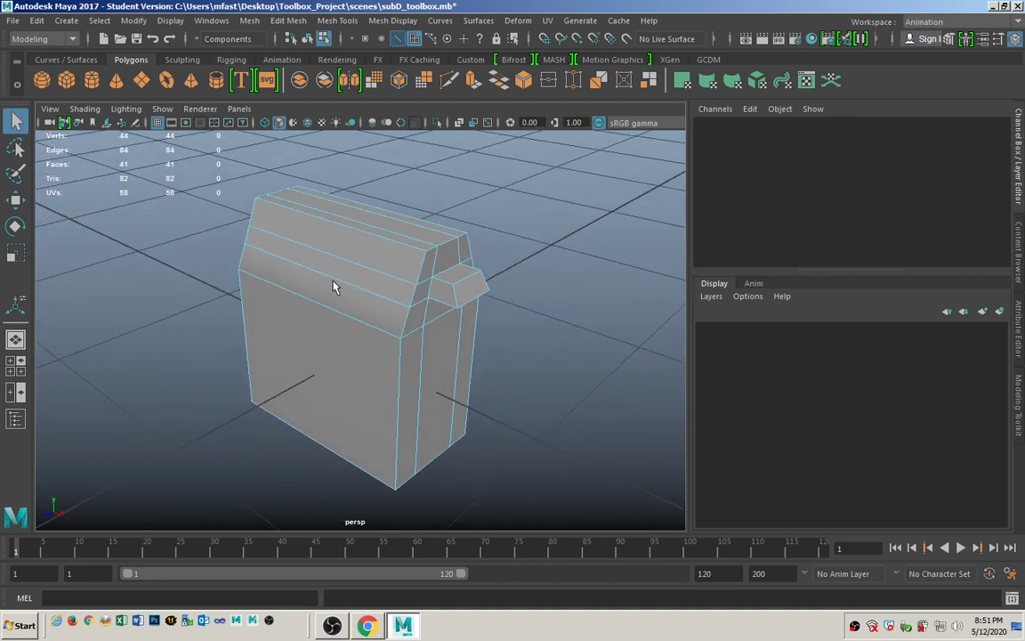
click(337, 20)
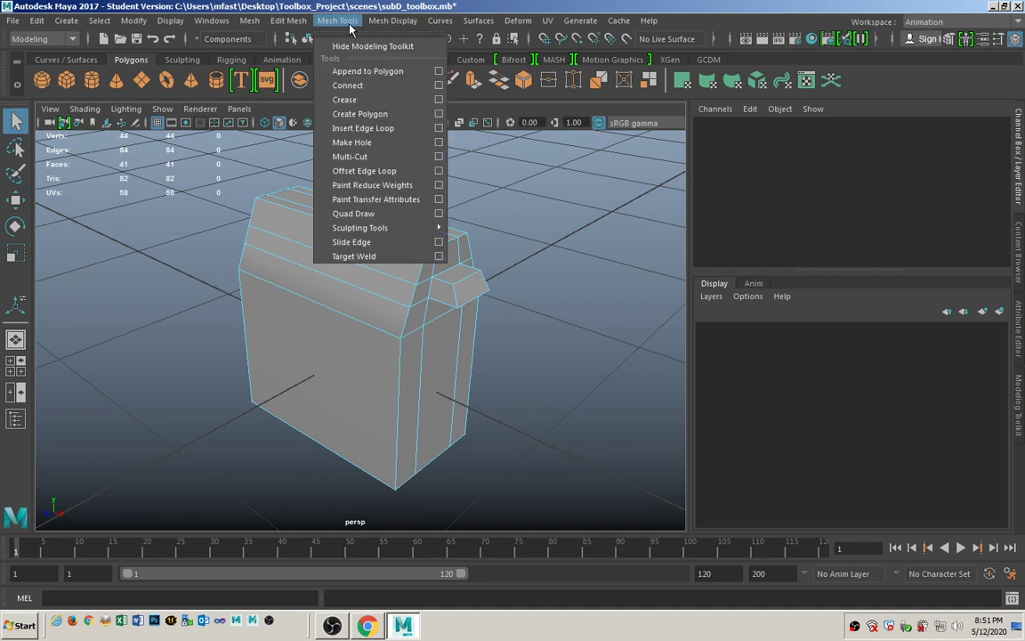
click(438, 128)
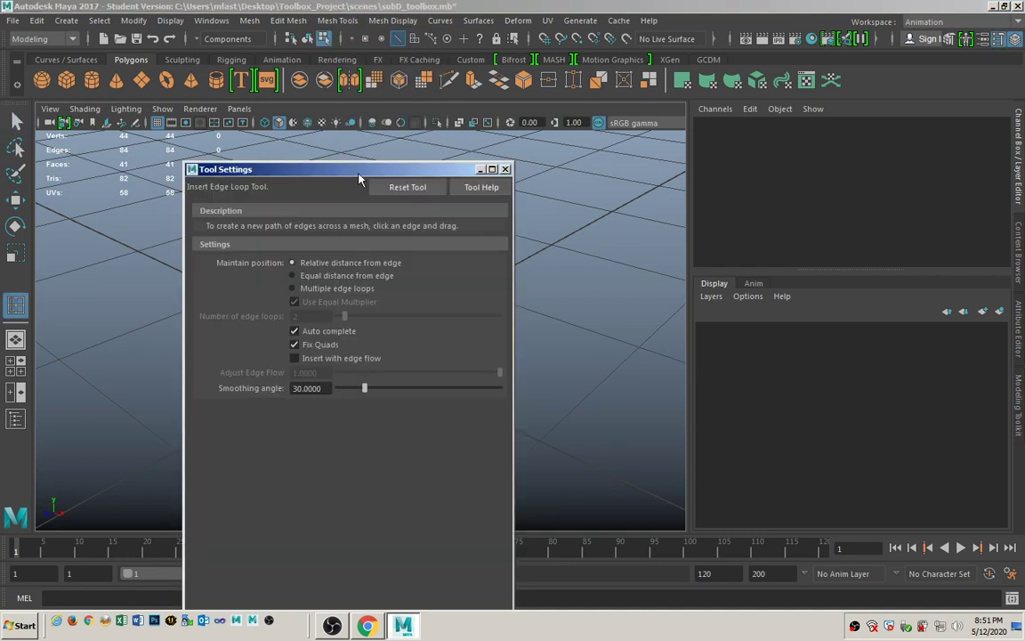
click(303, 289)
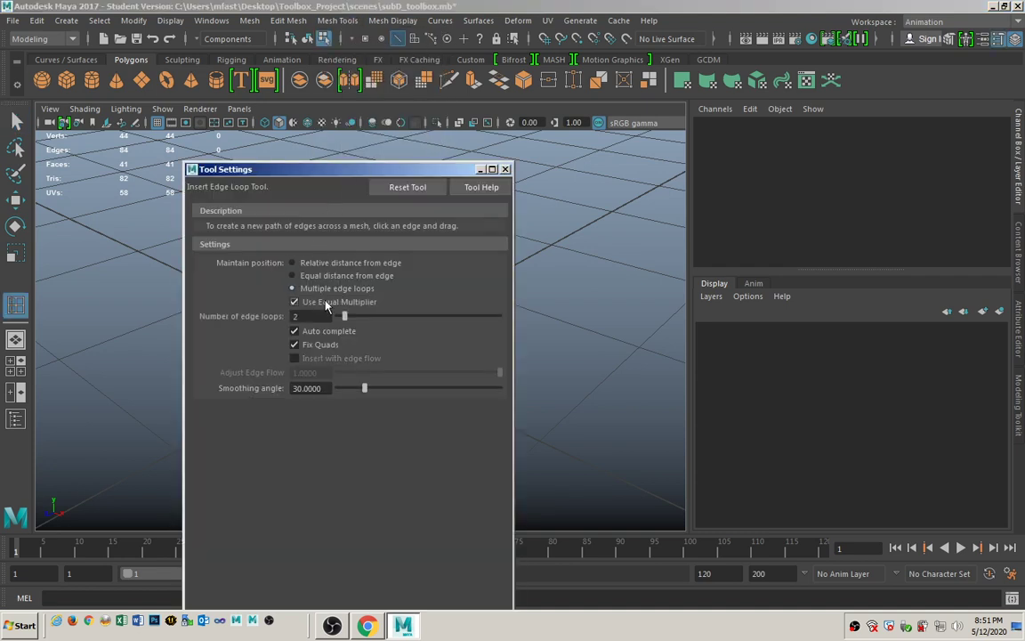
key(Return)
click(506, 169)
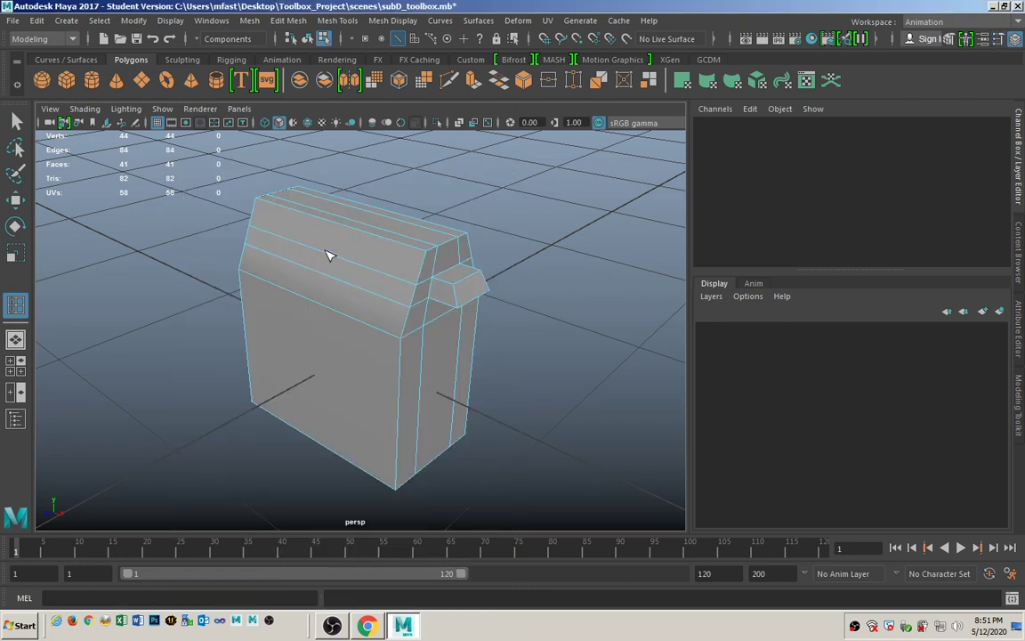
Step: Insert nine crosswise edge loops along the toolbox's length and nine horizontal loops around its lower body
click(329, 257)
click(423, 362)
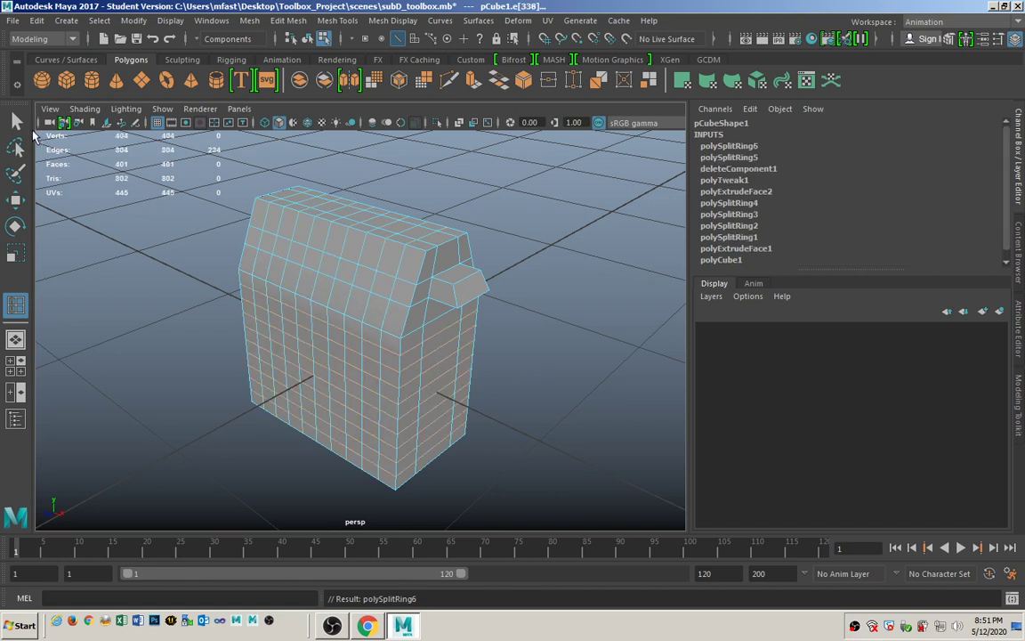
click(15, 121)
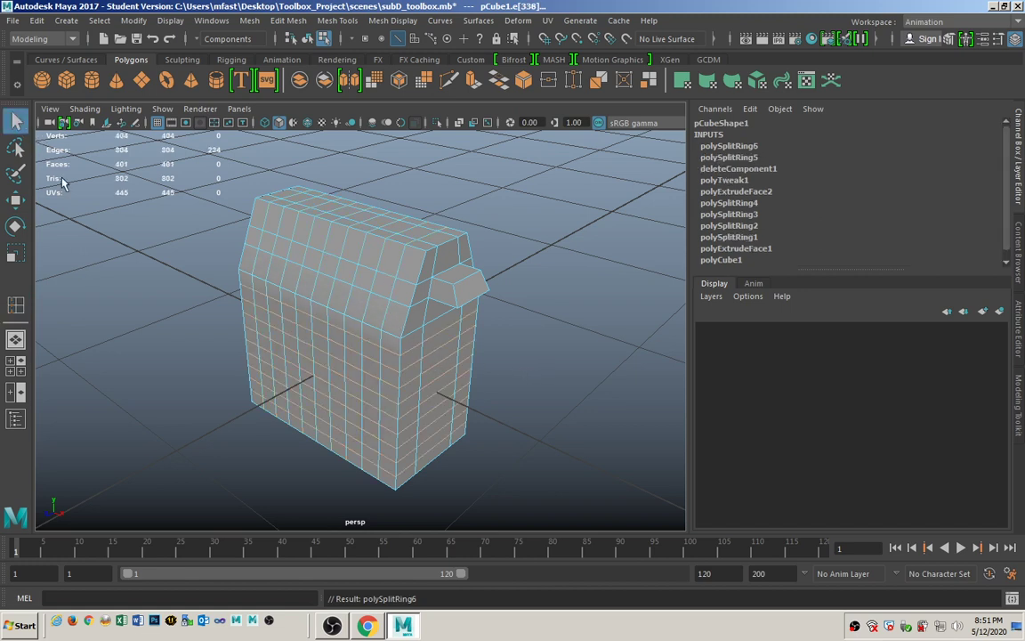
click(307, 39)
click(510, 286)
alt+drag(510, 286, 509, 369)
click(384, 325)
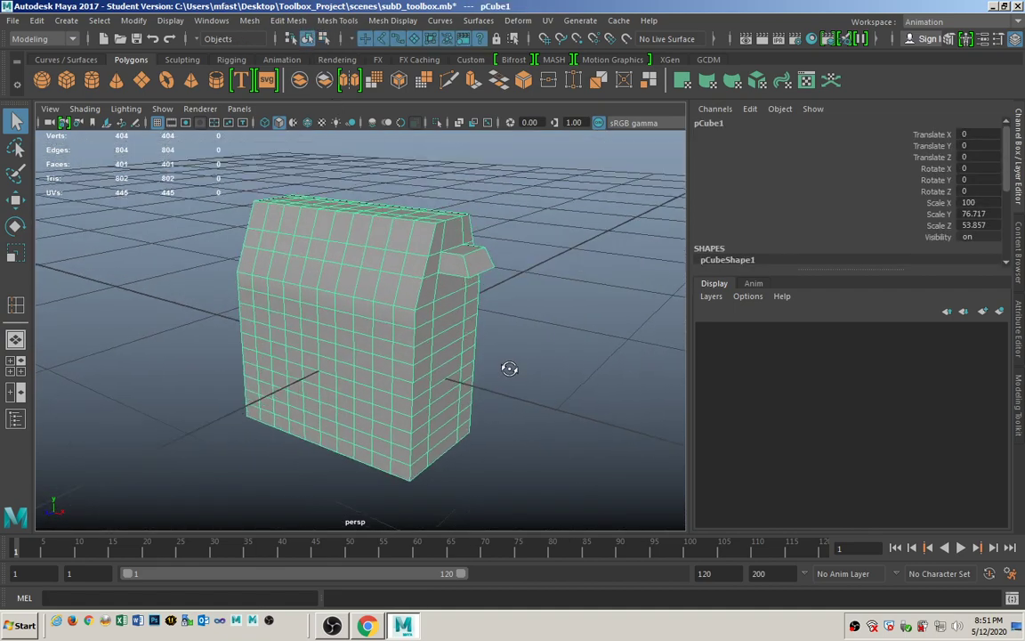
alt+drag(432, 365, 453, 373)
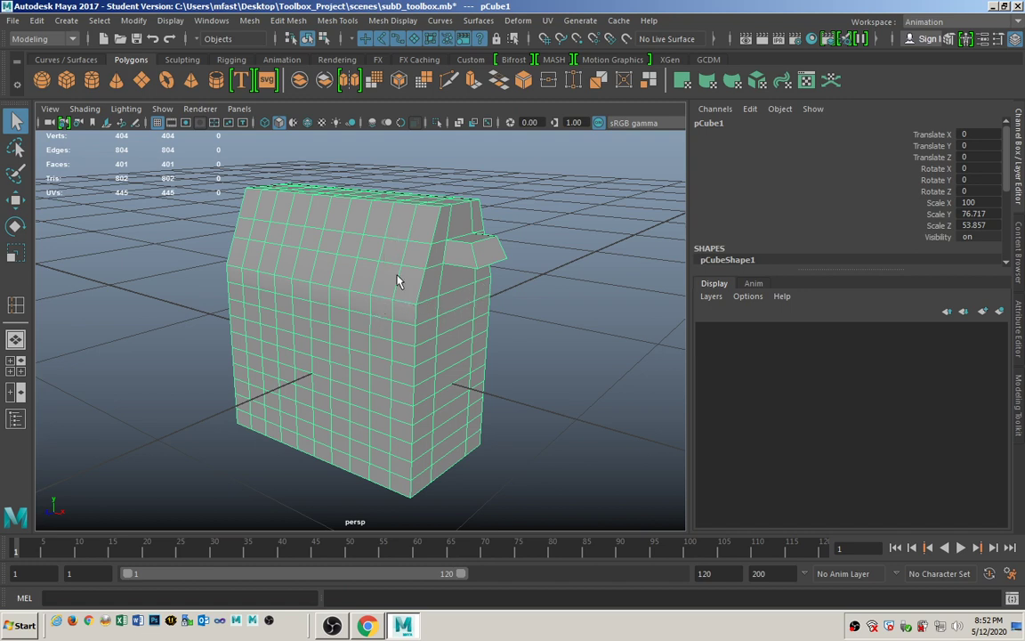
Step: Harden the edge loop around the shoulder where the tapered top meets the toolbox's lower body
click(324, 39)
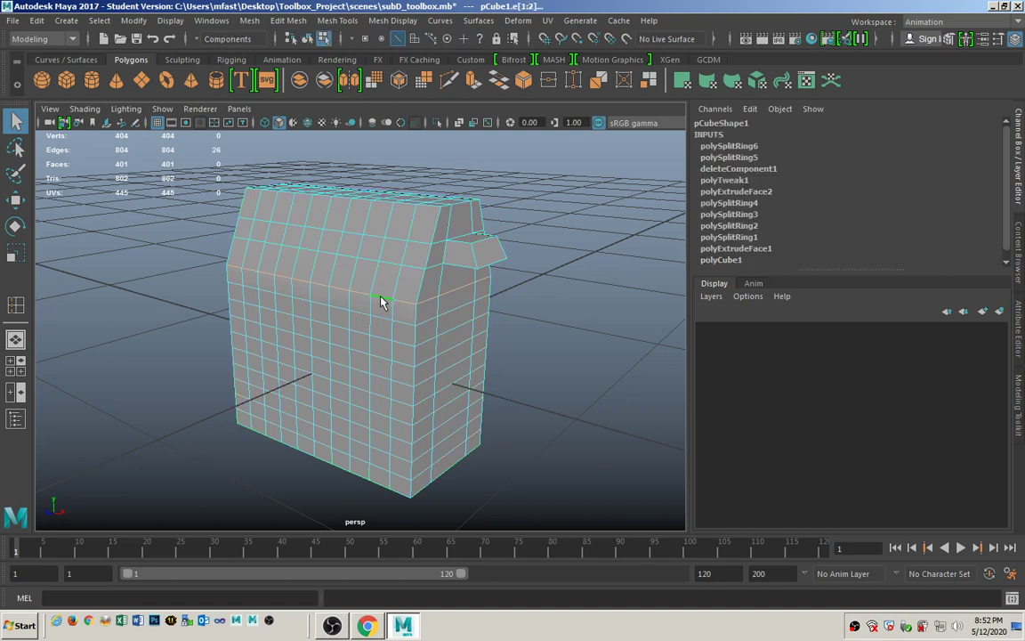
click(392, 20)
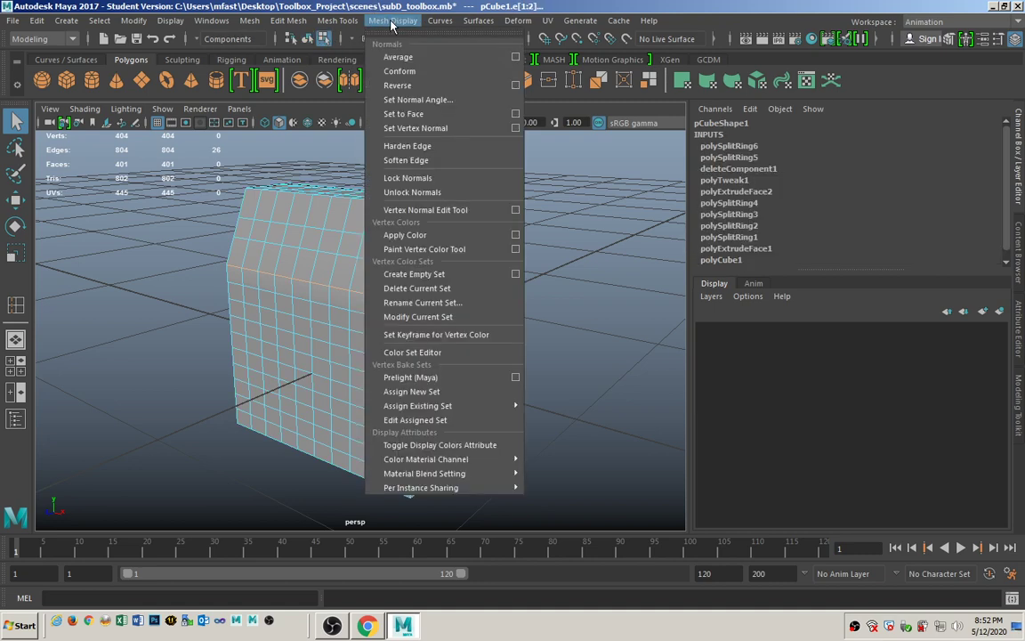
click(413, 148)
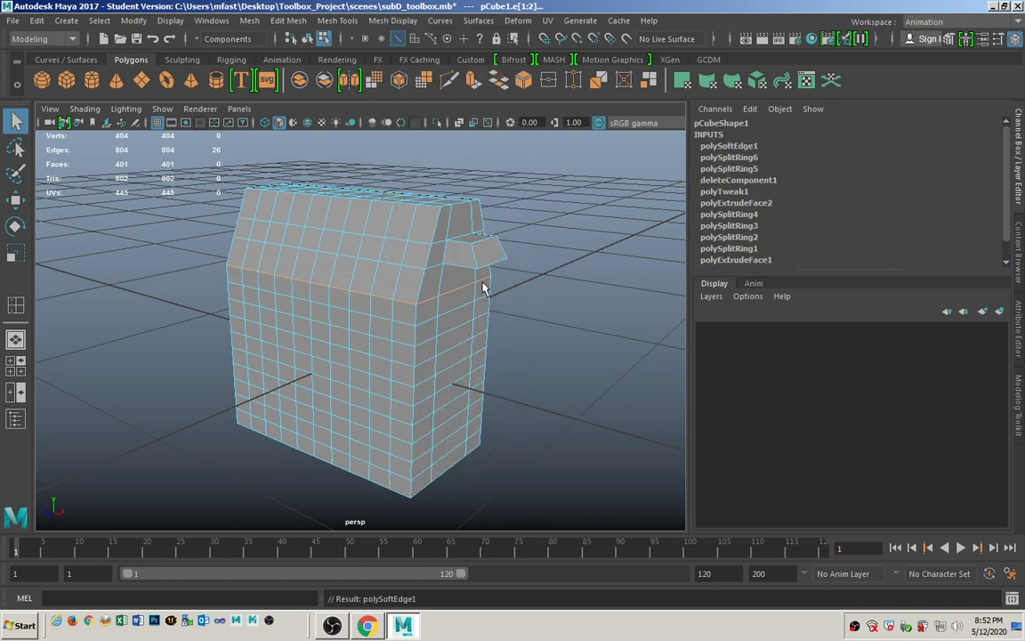
Step: Soften the outer edges of the extruded handle mount on the tapered end
alt+drag(484, 288, 320, 307)
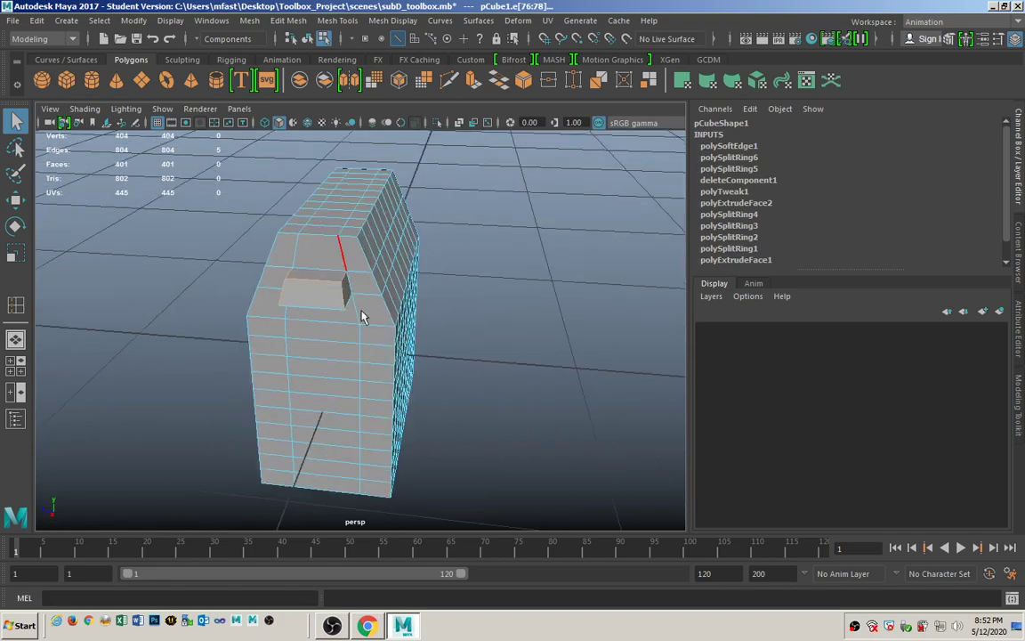
alt+drag(241, 313, 136, 313)
alt+drag(258, 315, 267, 294)
click(392, 20)
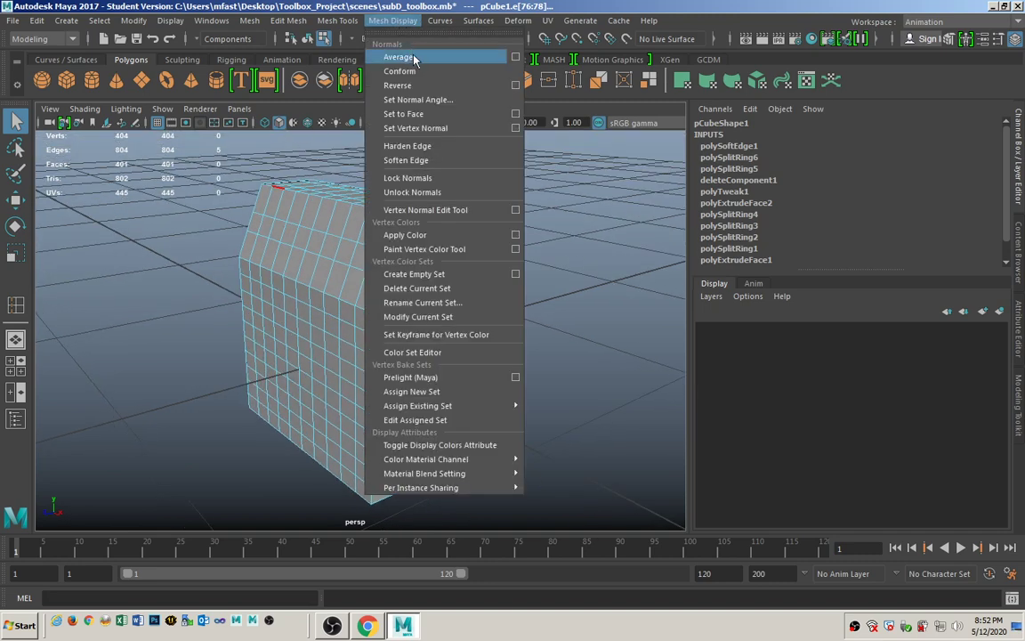
click(407, 159)
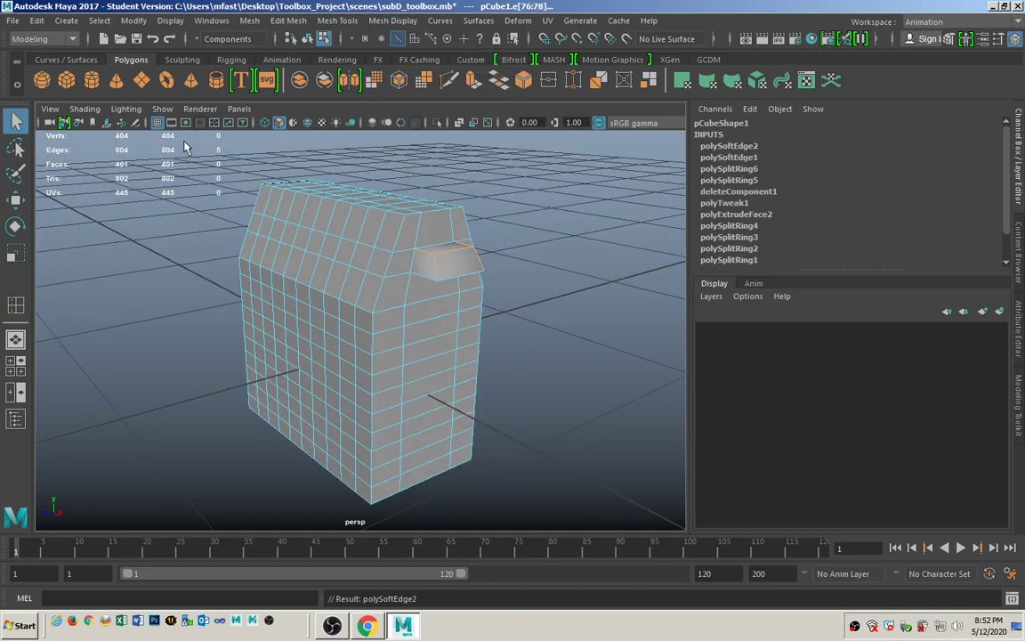
click(178, 225)
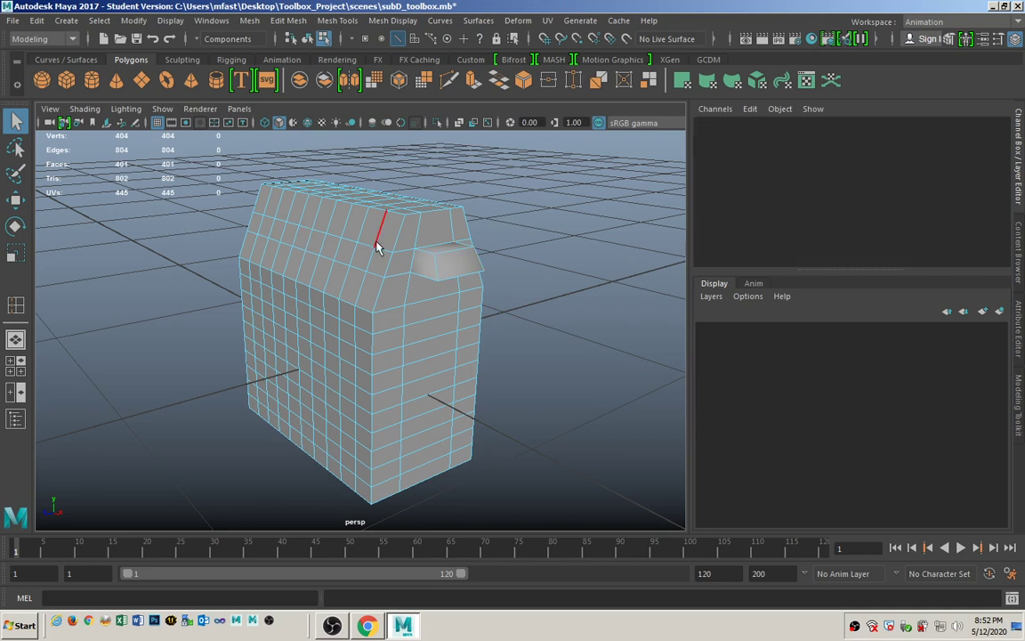
Step: Freeze the transformations of the whole toolbox to reset its scale values to 1
click(306, 39)
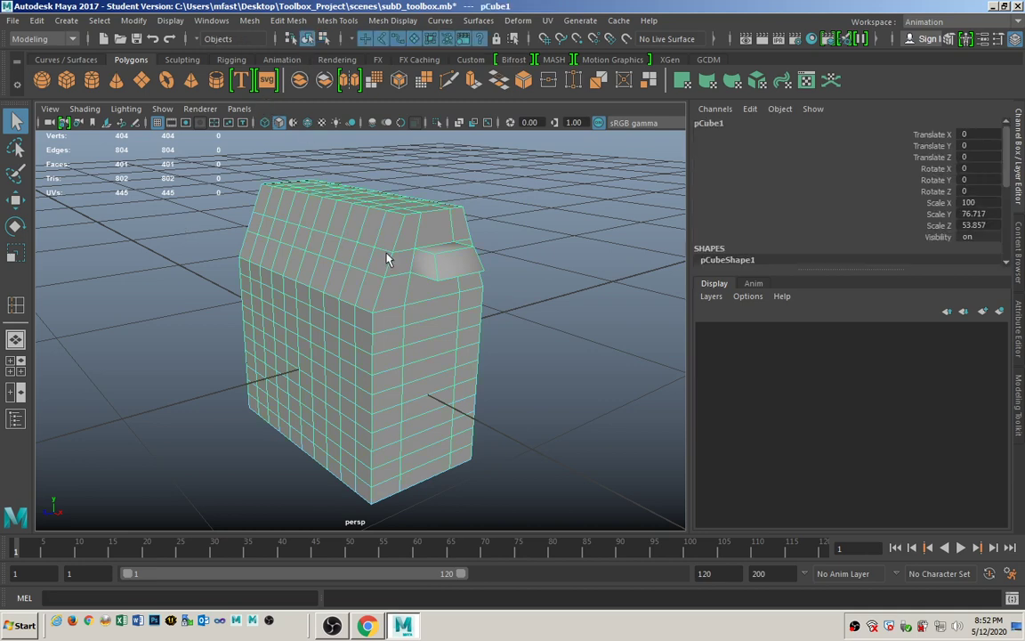
mouse_move(492, 291)
alt+mouse_down()
mouse_move(456, 236)
mouse_move(485, 265)
mouse_move(478, 290)
alt+mouse_up()
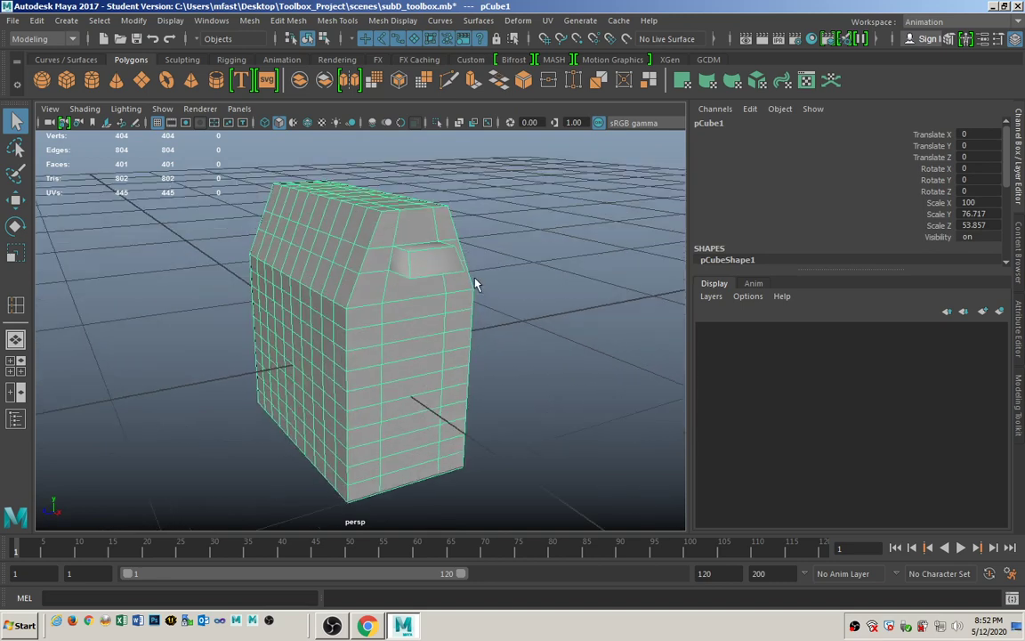
drag(926, 203, 933, 225)
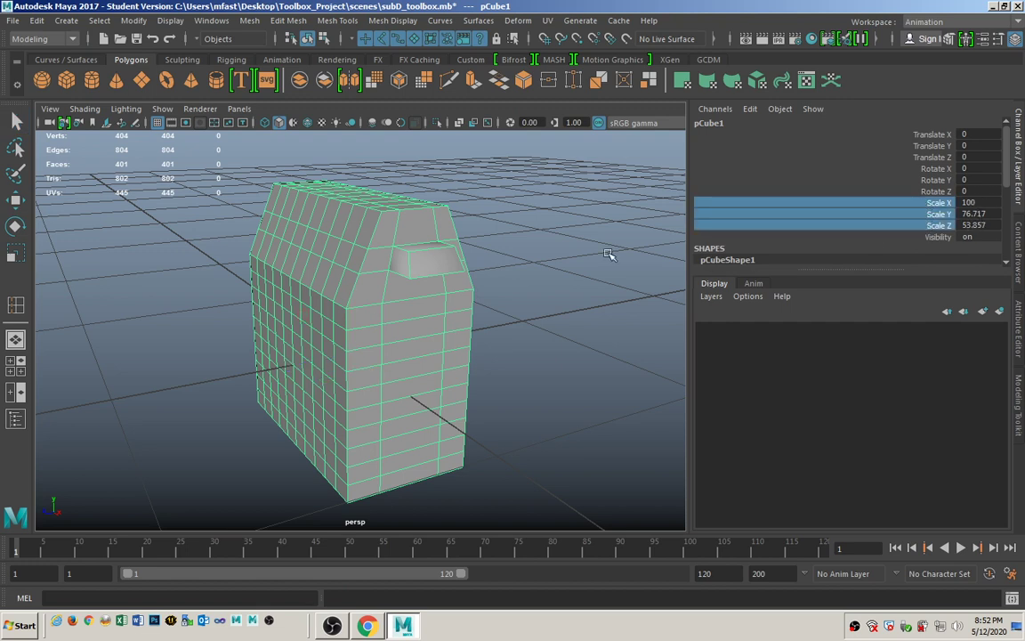
click(135, 24)
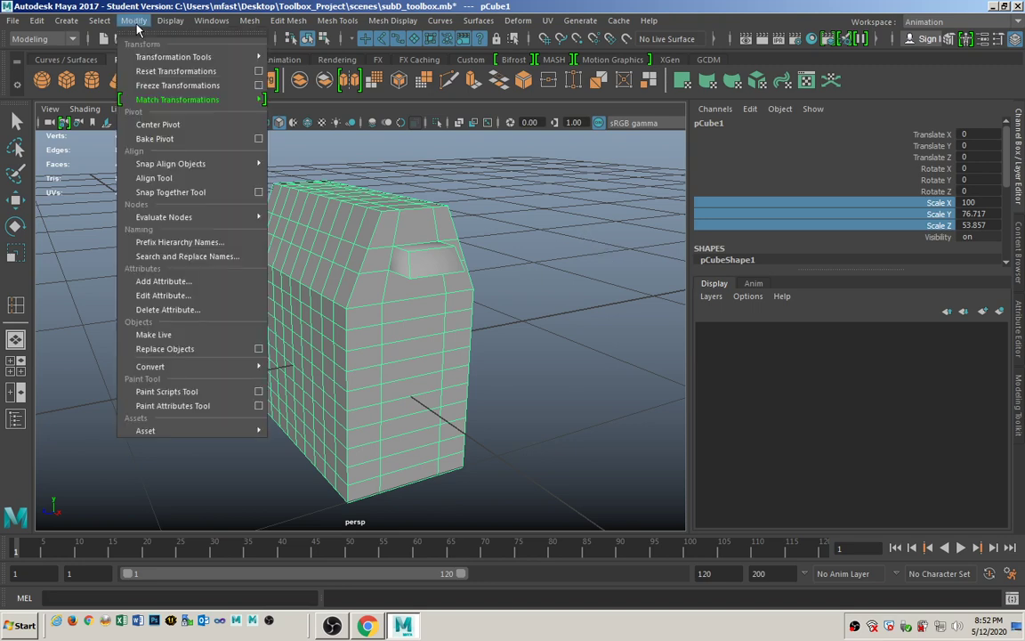
click(158, 85)
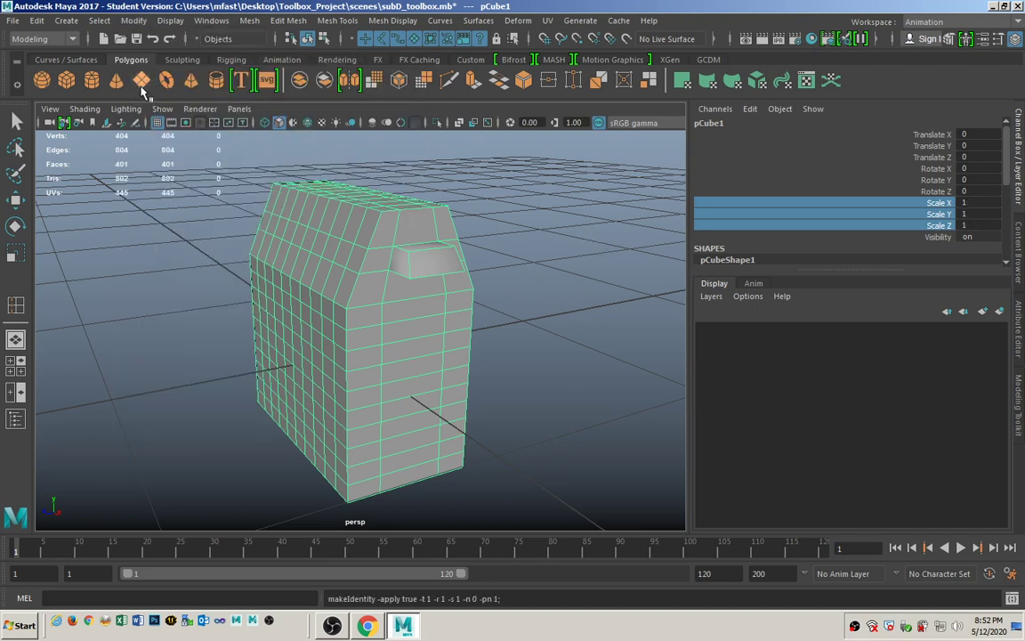
Step: Delete all construction history in the scene and deselect the toolbox
click(36, 21)
mouse_move(105, 201)
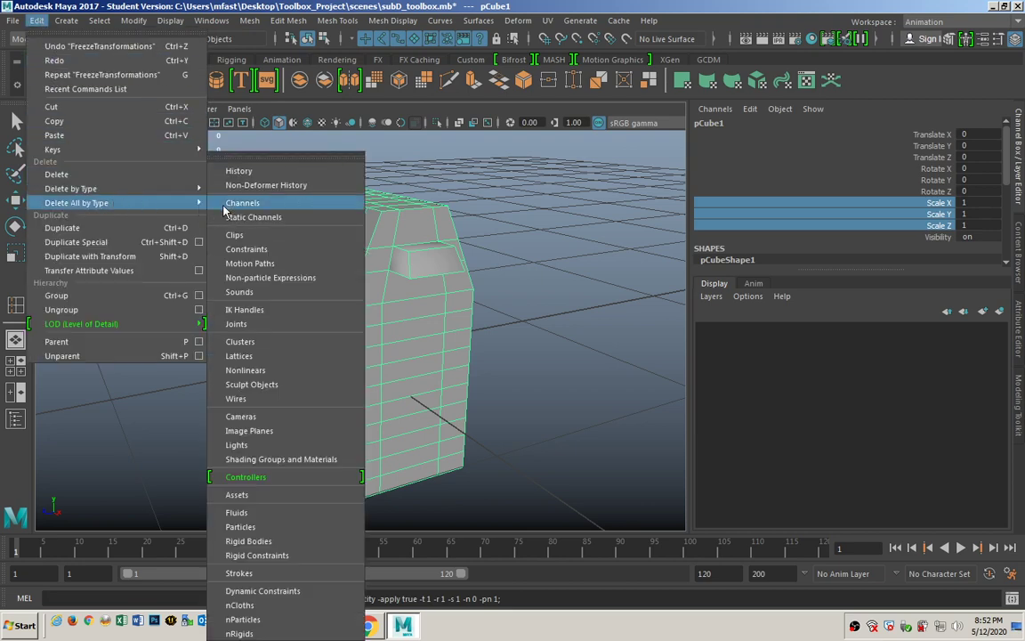
click(238, 172)
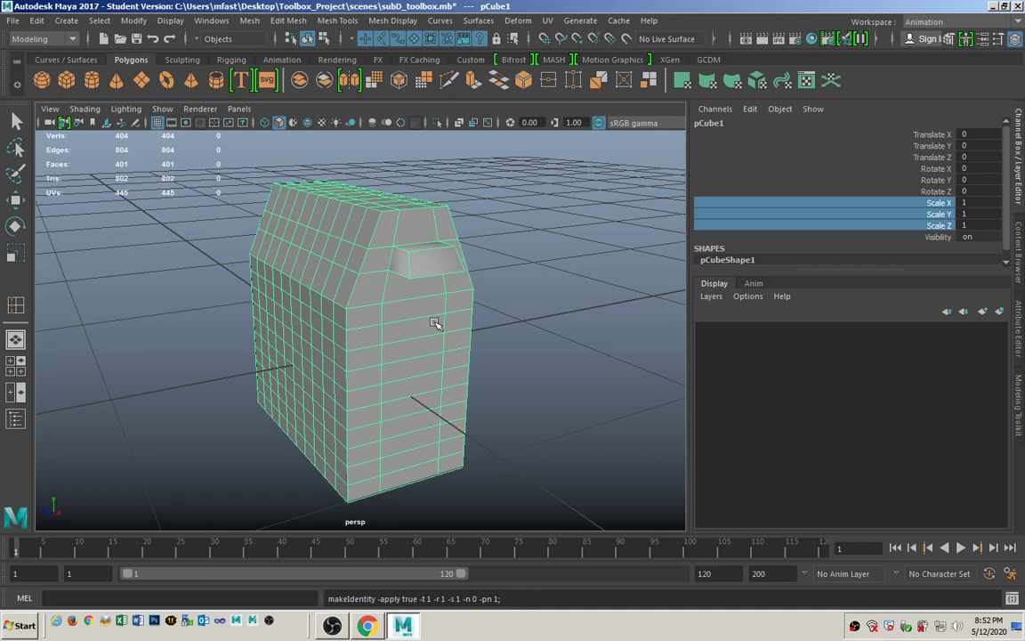
alt+drag(362, 320, 377, 311)
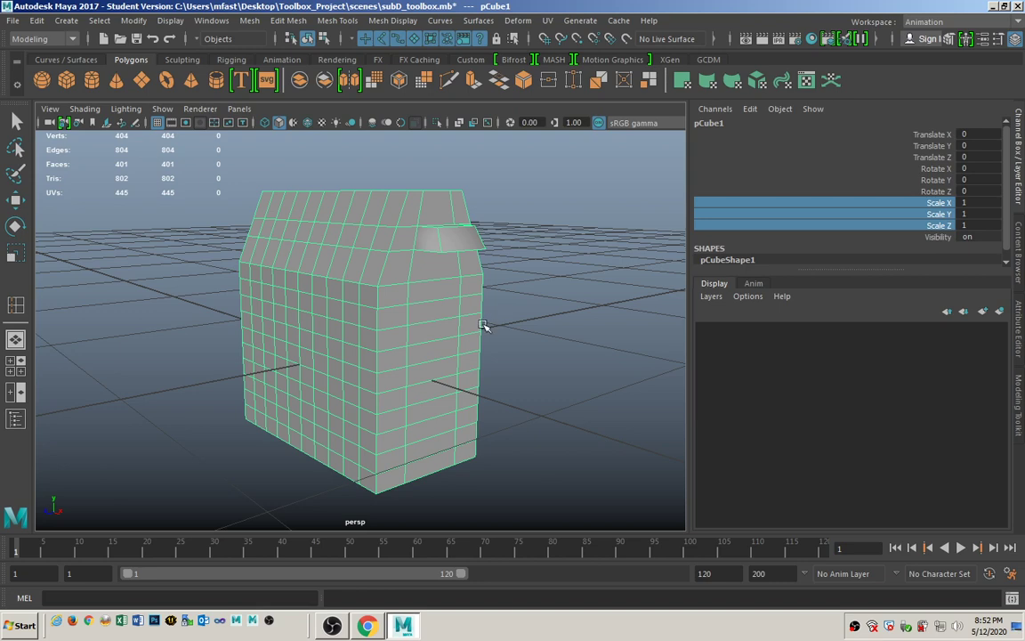
click(532, 311)
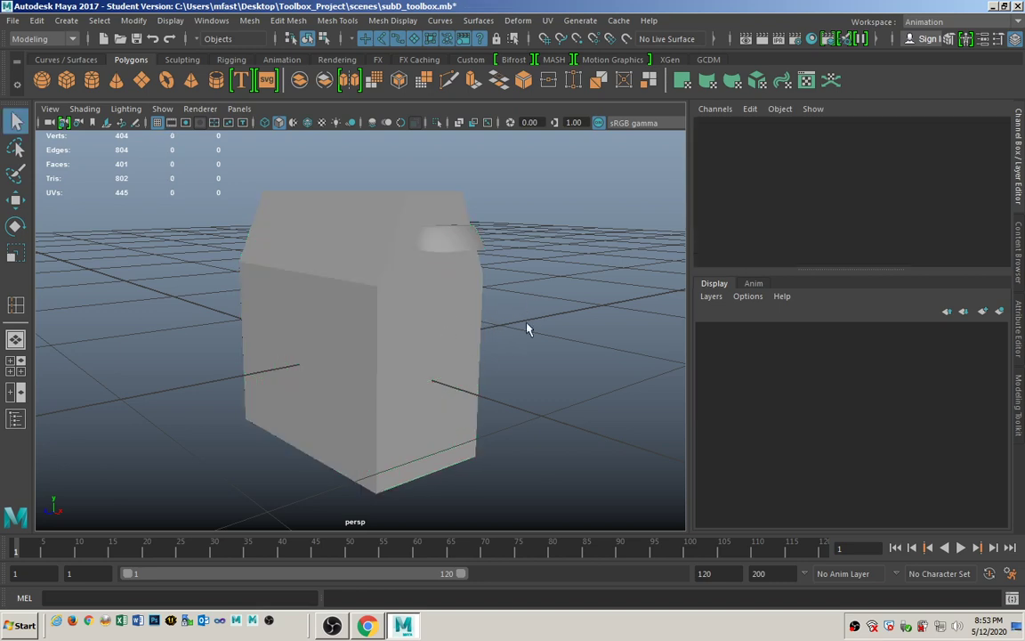
alt+drag(527, 330, 512, 345)
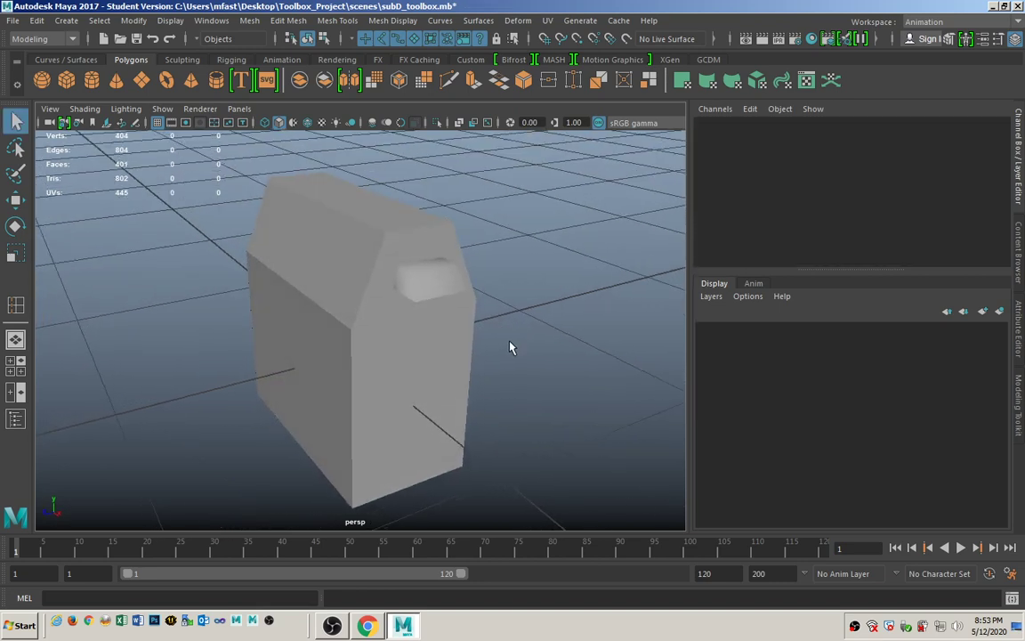
Step: Apply automatic UV mapping to the whole toolbox, then deselect its faces
click(396, 236)
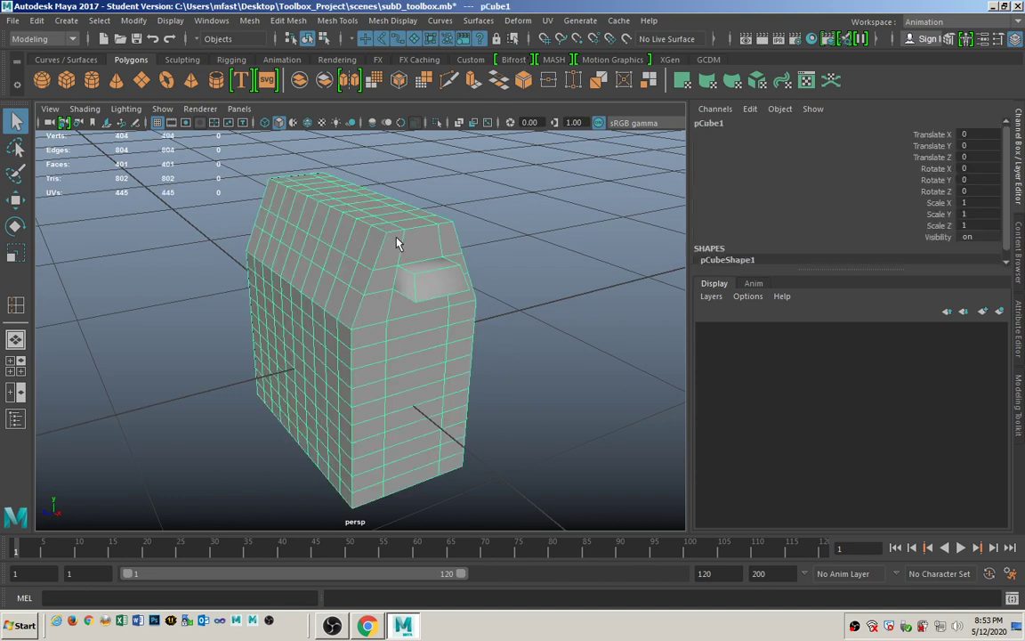
click(547, 21)
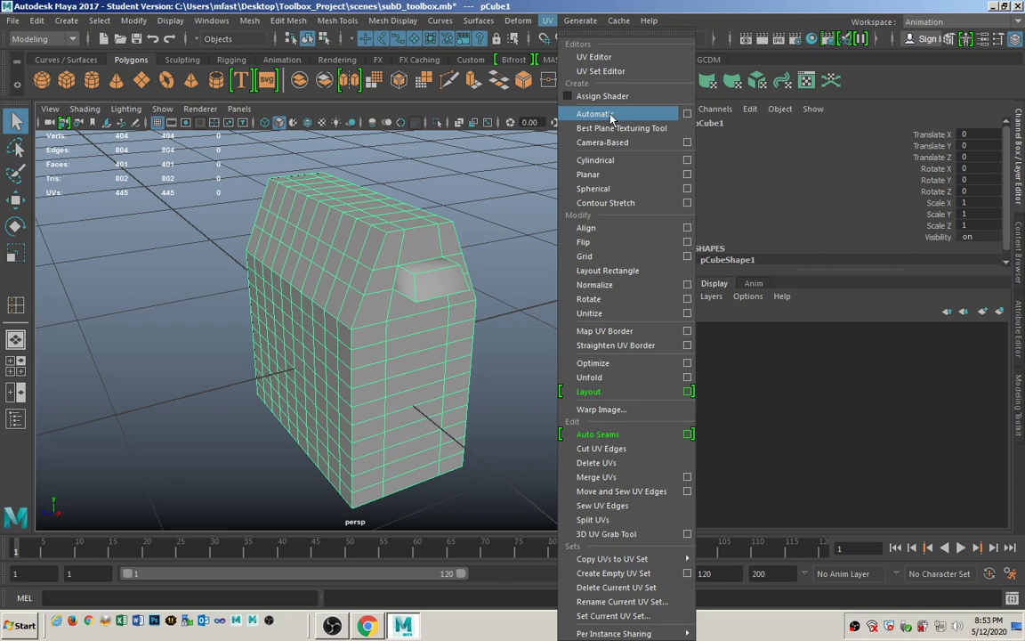
click(595, 114)
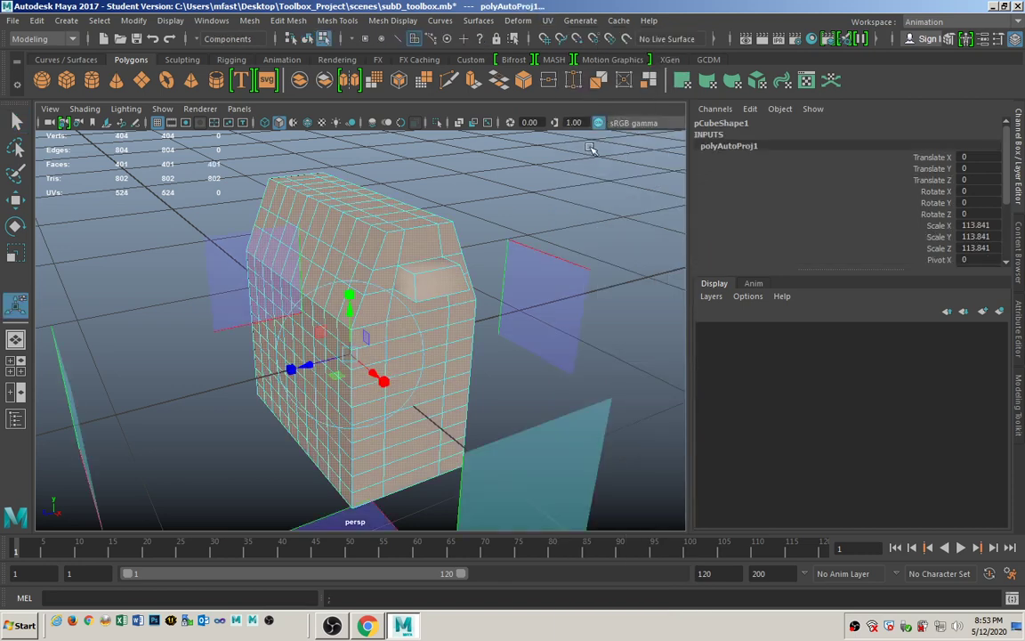
click(19, 122)
click(120, 178)
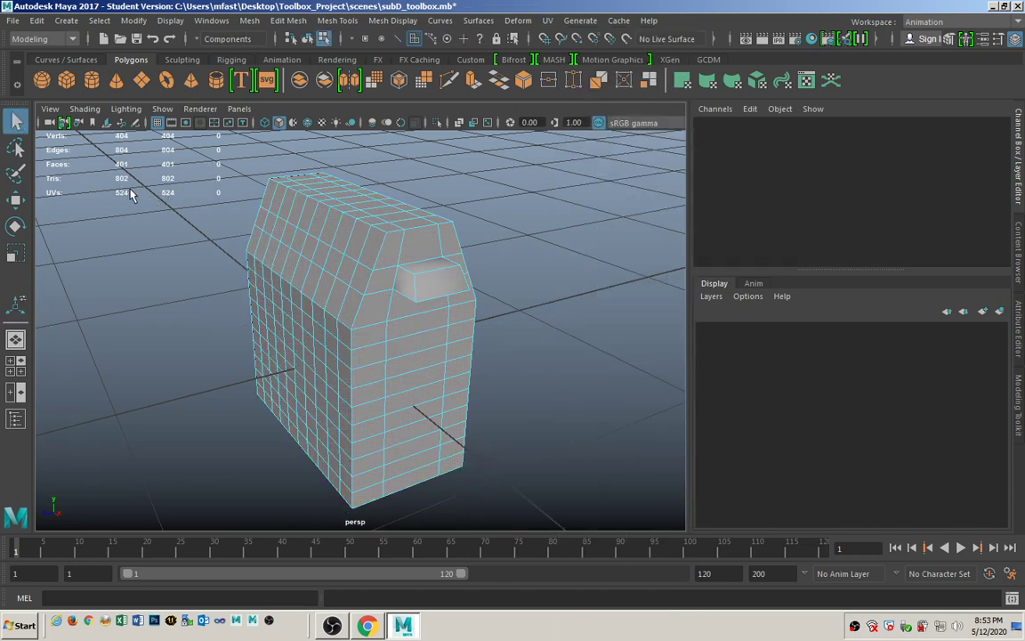
alt+drag(263, 217, 263, 201)
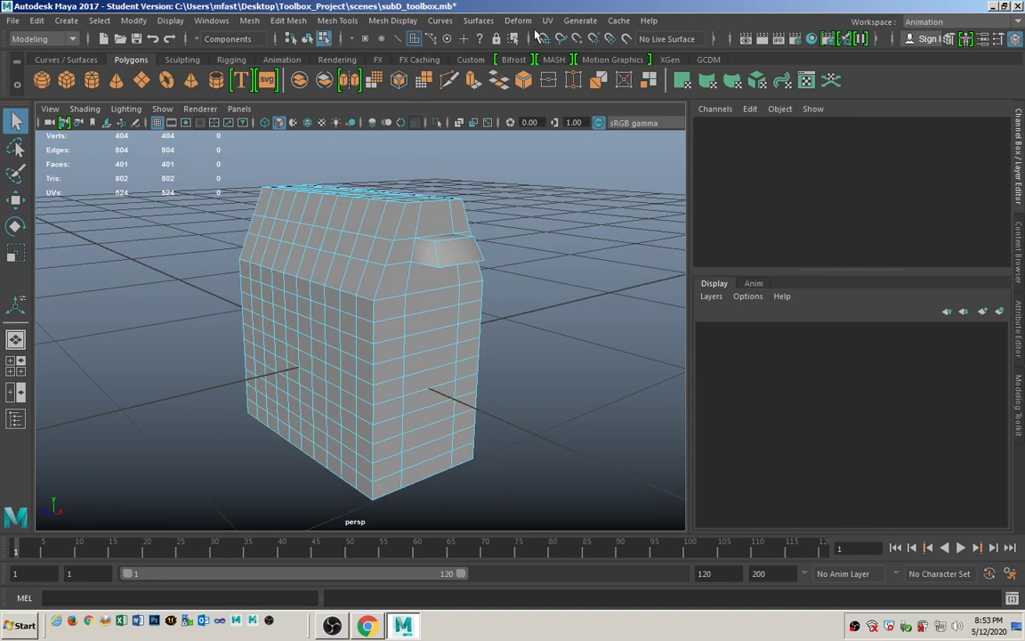
Step: Open the UV Editor and frame the toolbox's complete UV layout
click(547, 19)
click(530, 51)
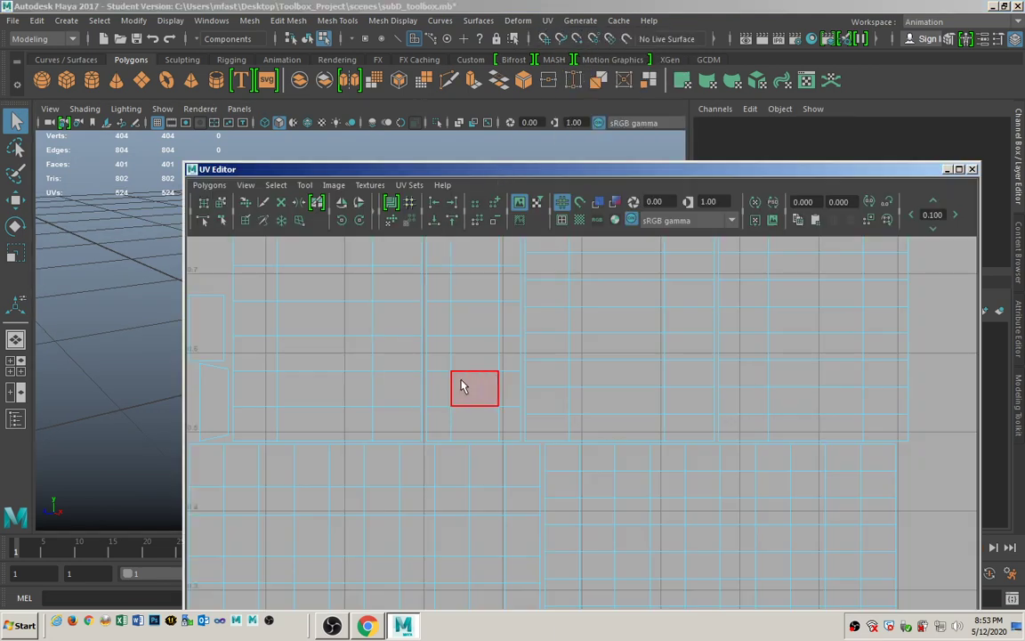
key(f)
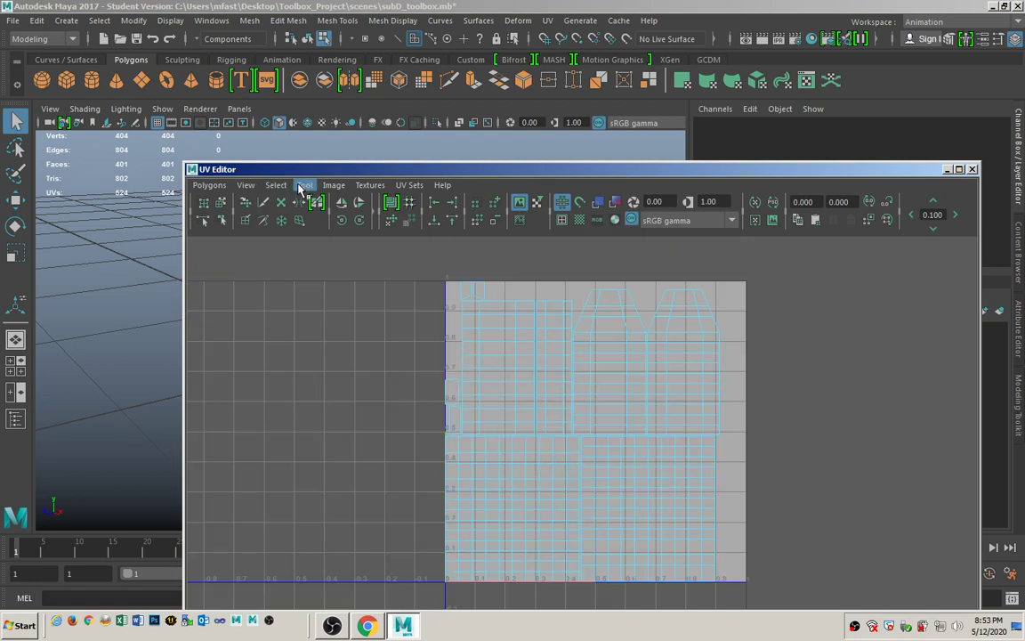
Step: Turn on UV shading for the toolbox's layout in the UV Editor, then dismiss the editor
click(334, 186)
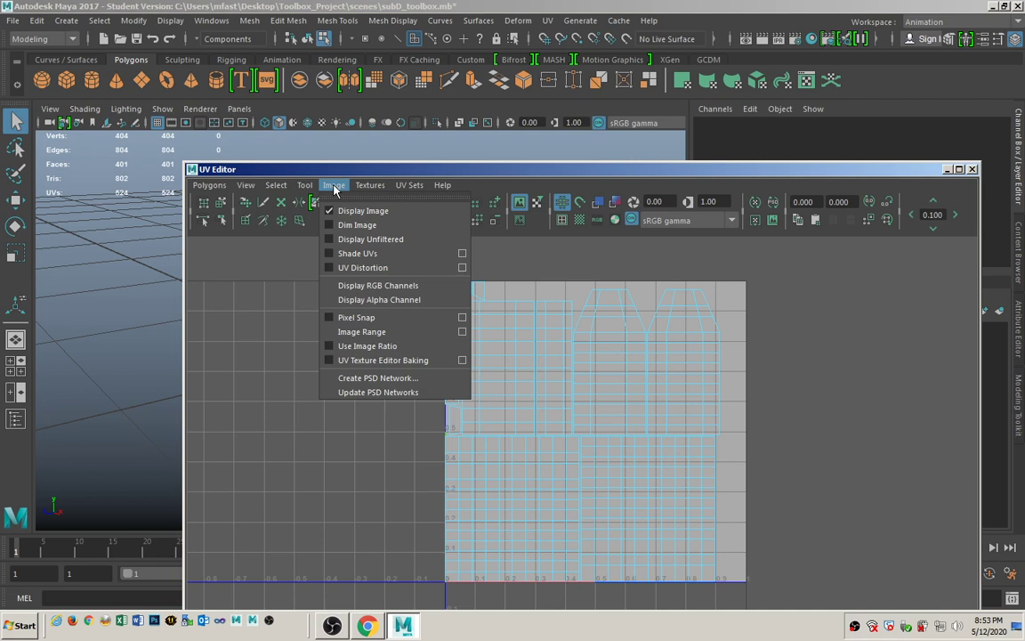
click(358, 253)
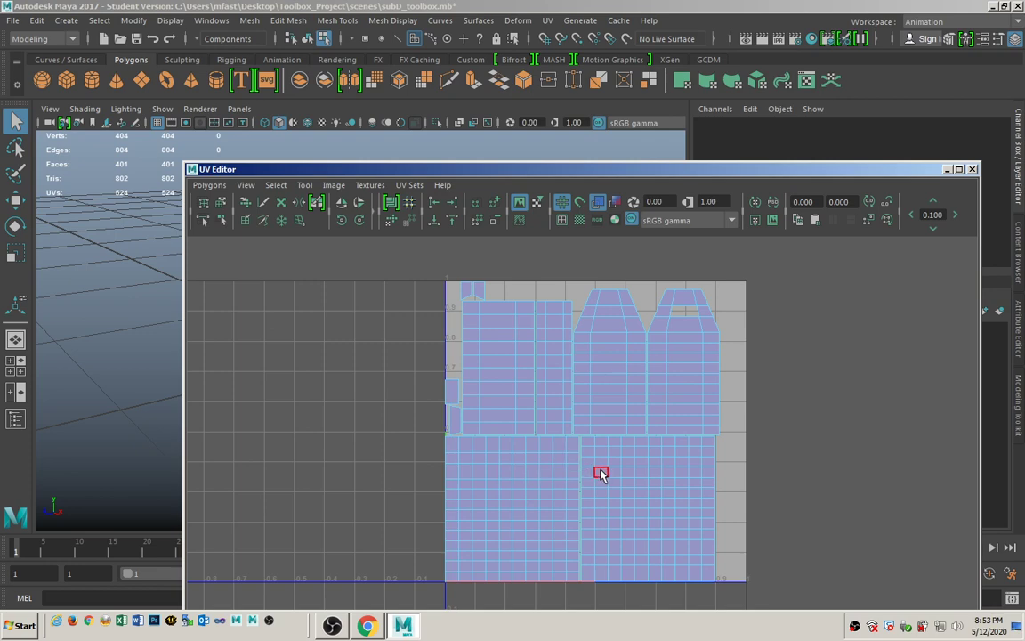
click(879, 156)
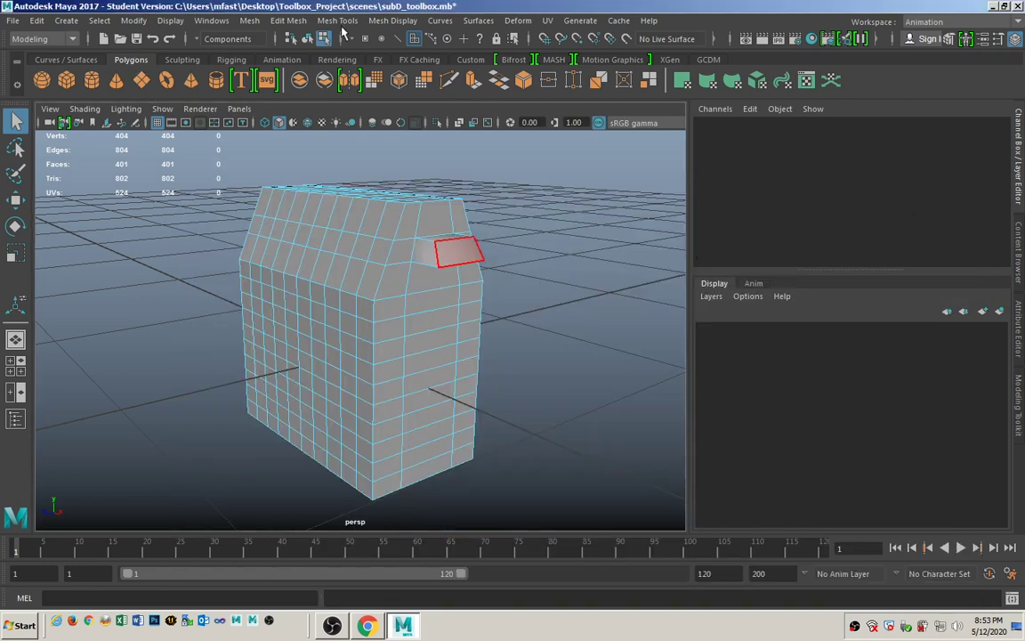
Step: Save the toolbox scene, accepting the student version notice, and return the toolbox to object selection
click(138, 39)
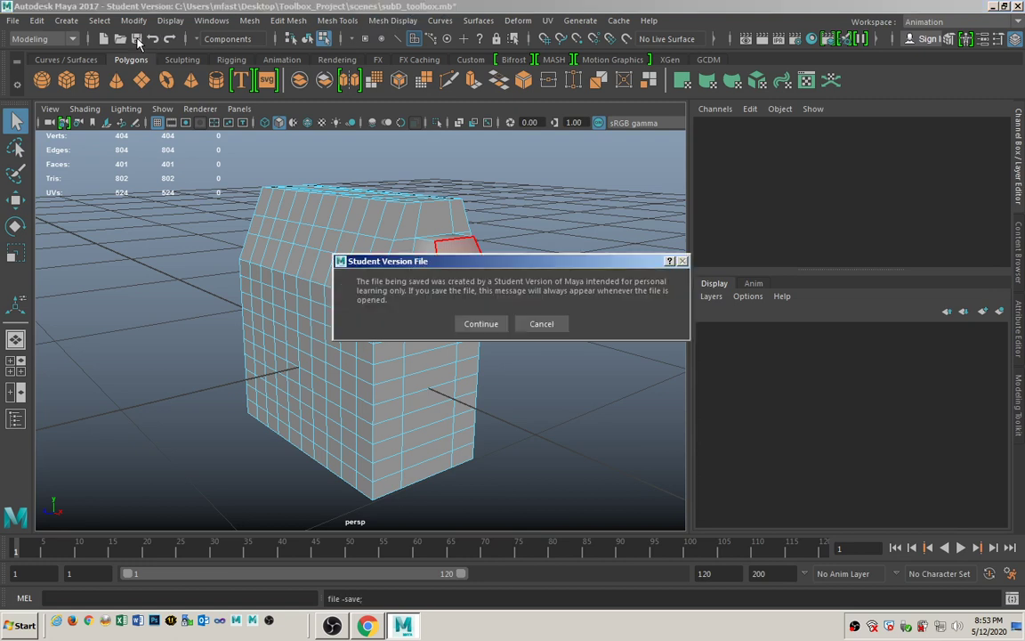
click(482, 324)
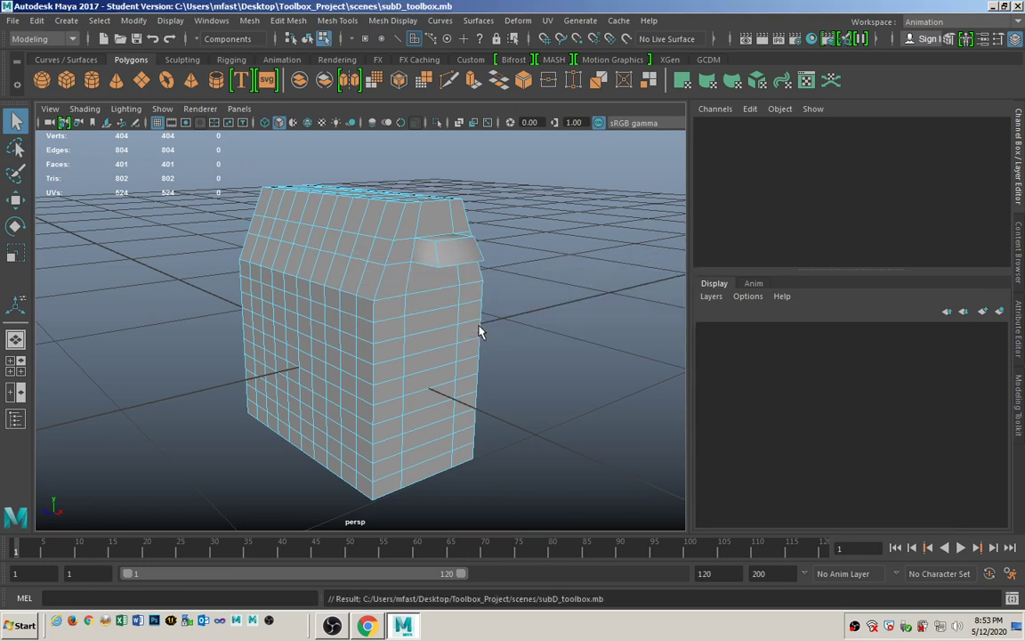
click(307, 39)
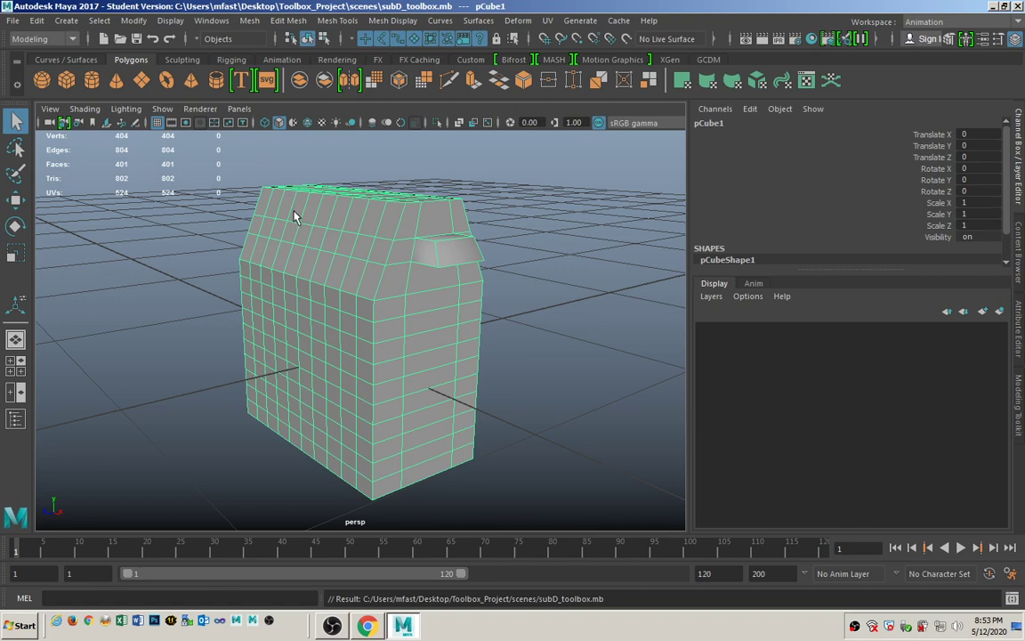
click(137, 39)
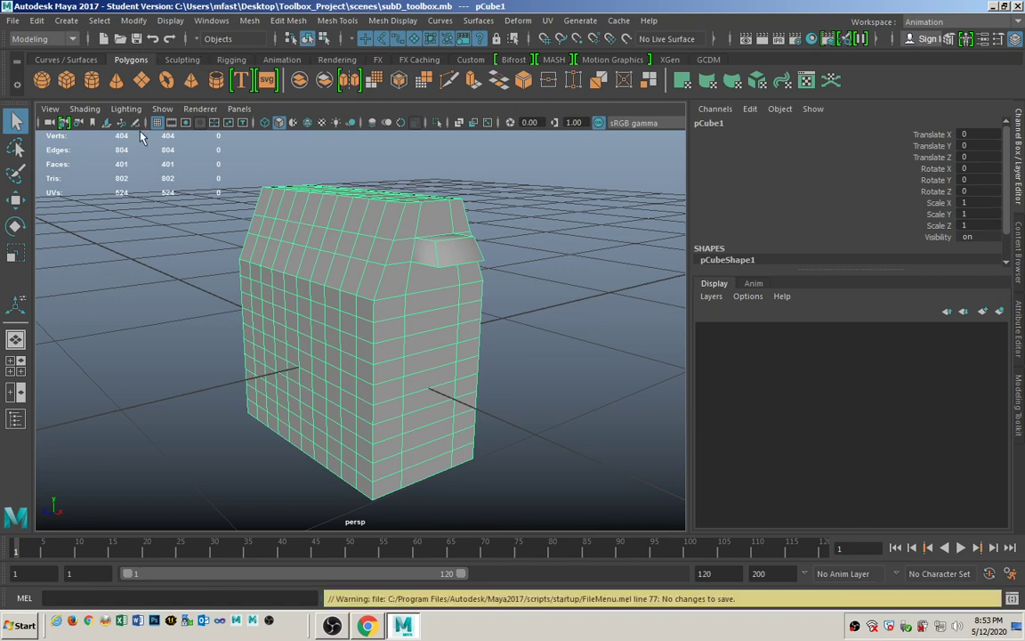
Step: Export the selected toolbox as an FBX file named subD_FBX into the project's scenes folder with Smoothing Groups on
alt+drag(431, 360, 412, 343)
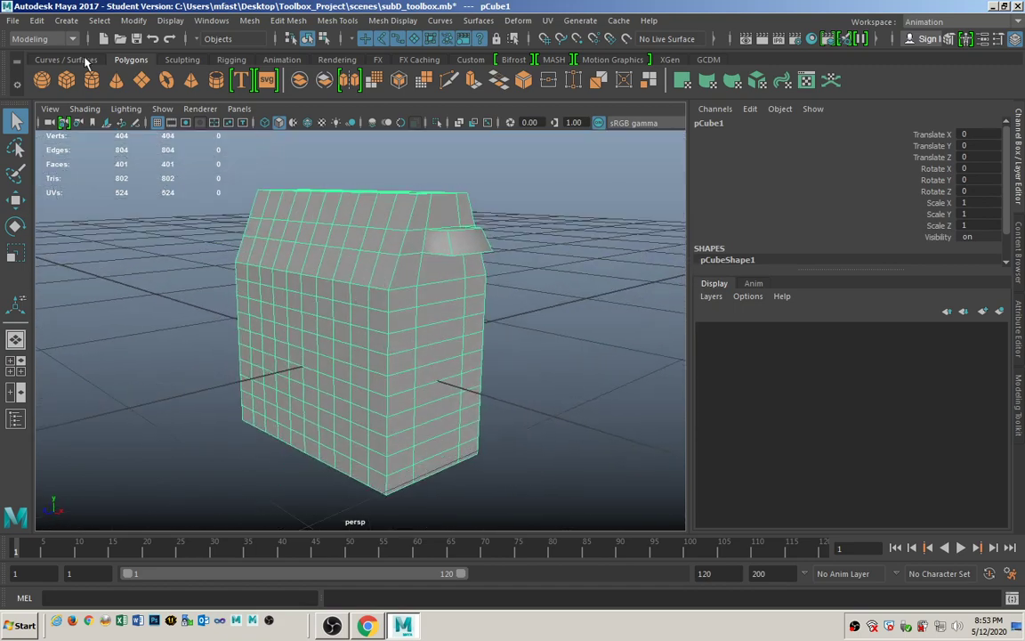
click(14, 21)
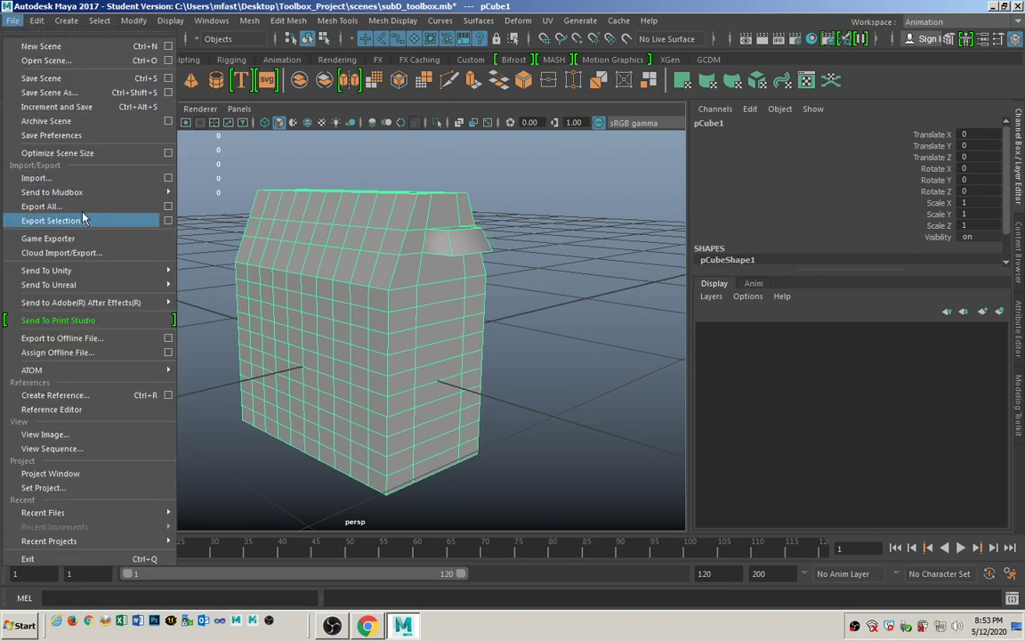
click(167, 220)
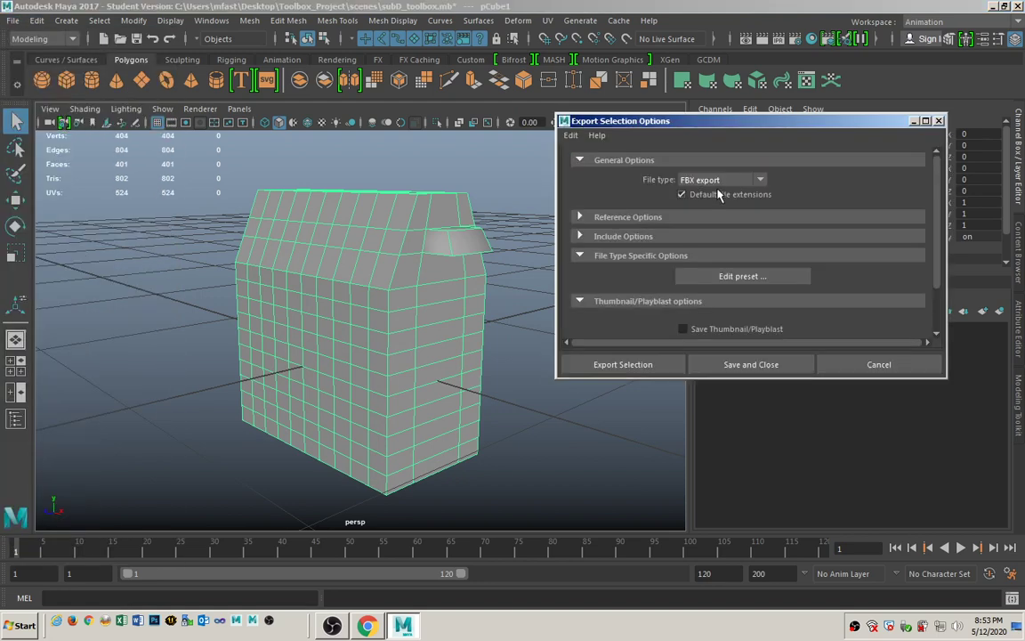
click(636, 365)
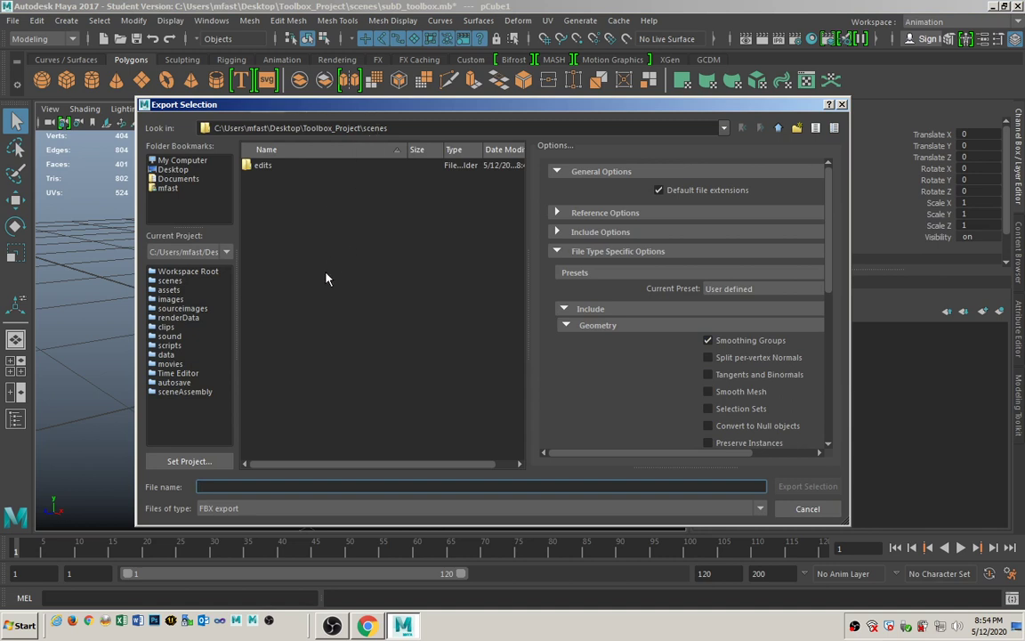
text(subD_FBX)
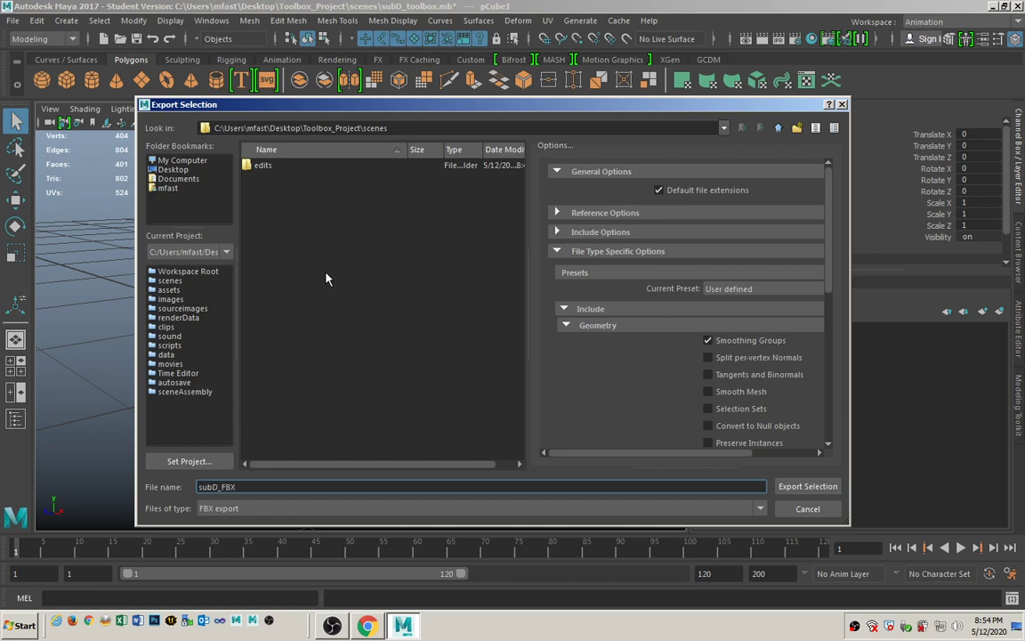
click(805, 486)
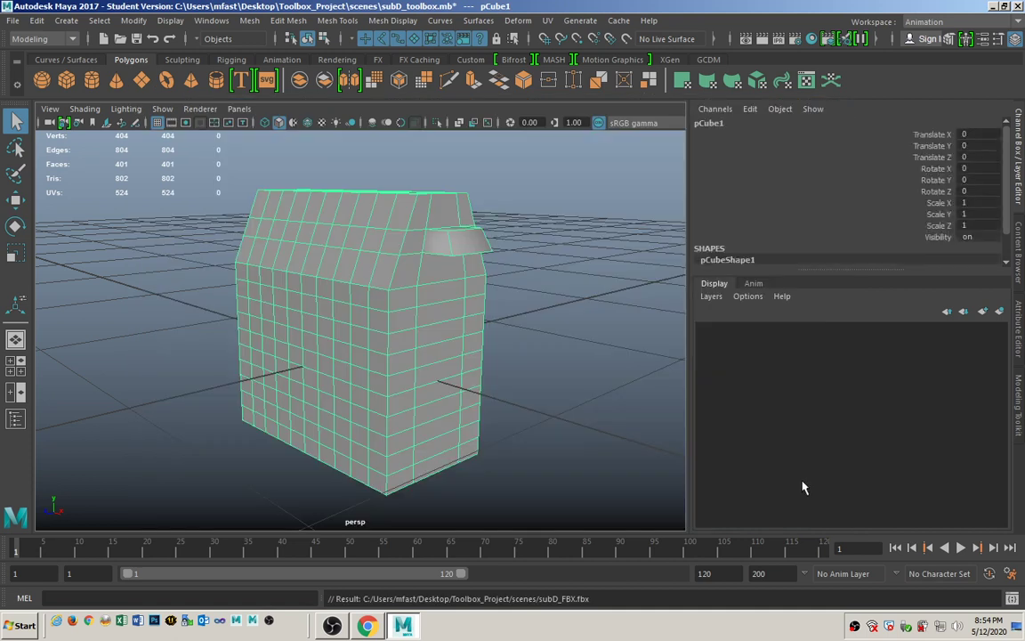
Step: Switch to Mudbox and check in the FBX preferences that Import Materials and Textures is turned off
click(572, 362)
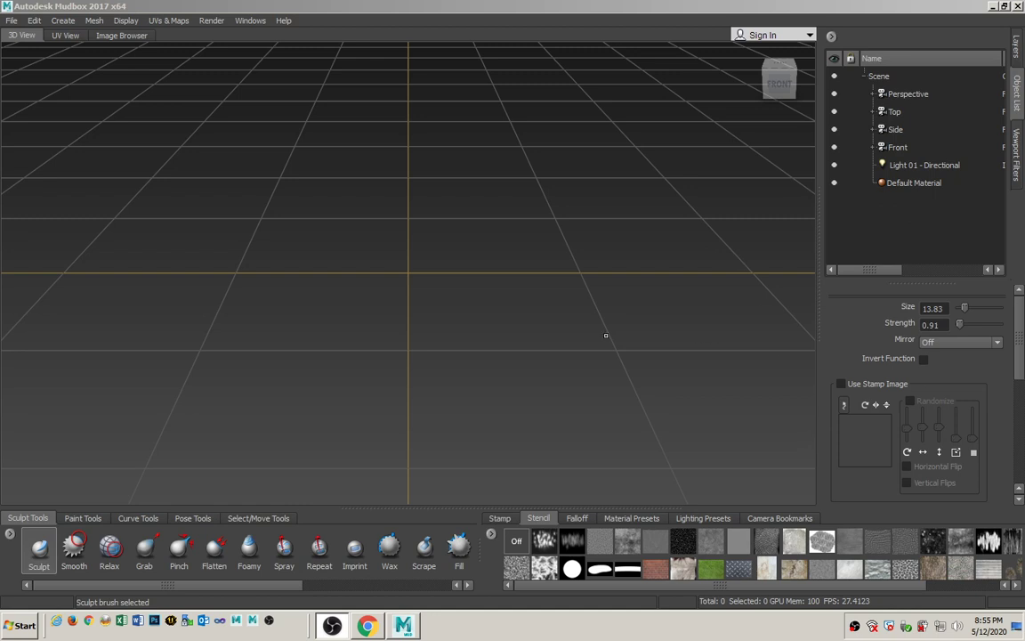
click(382, 12)
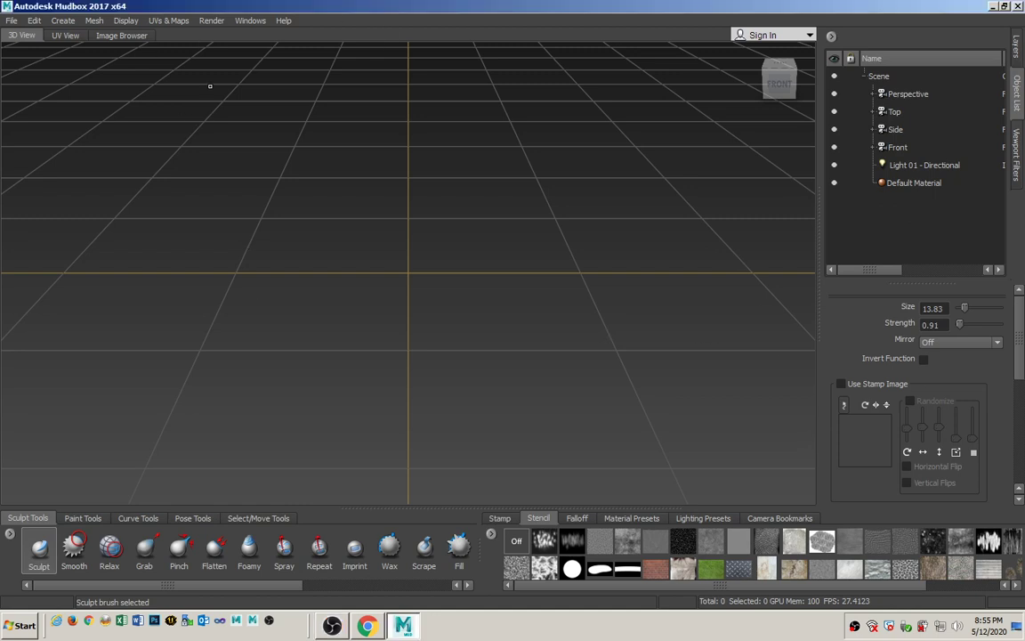
click(252, 21)
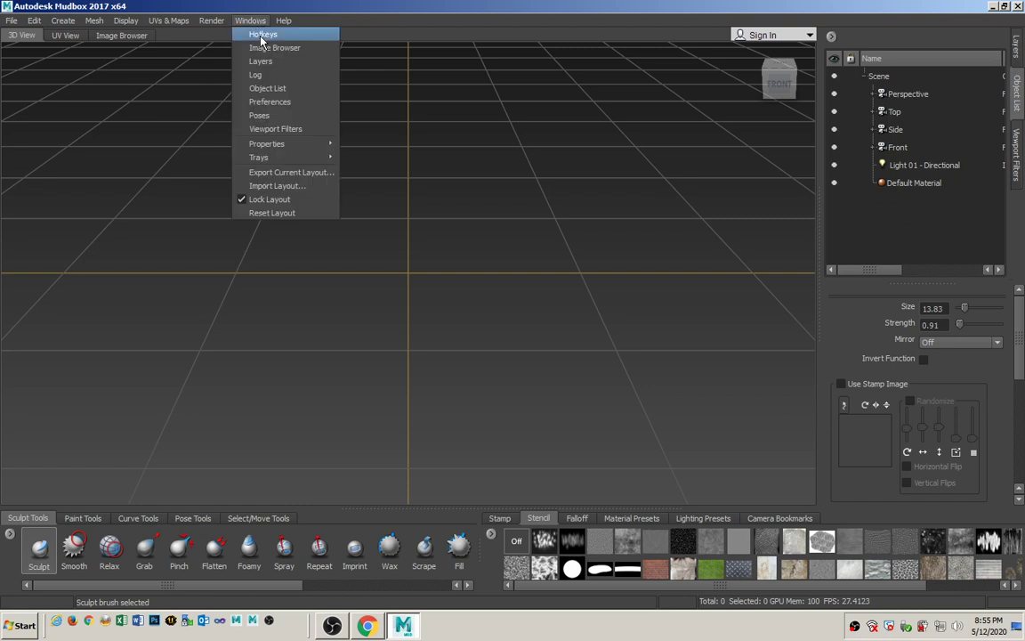
click(270, 103)
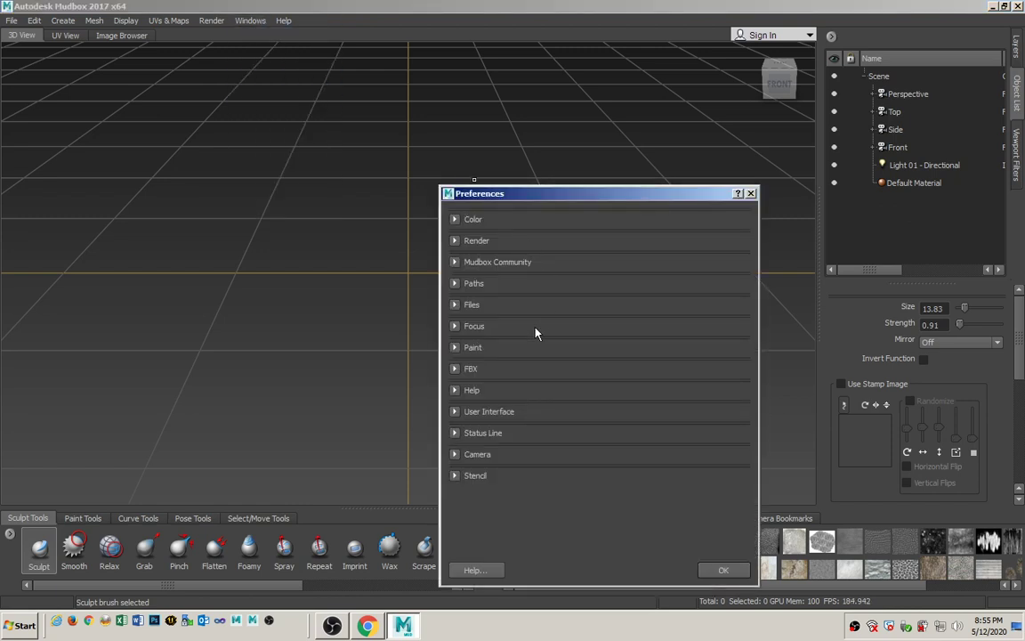
click(456, 369)
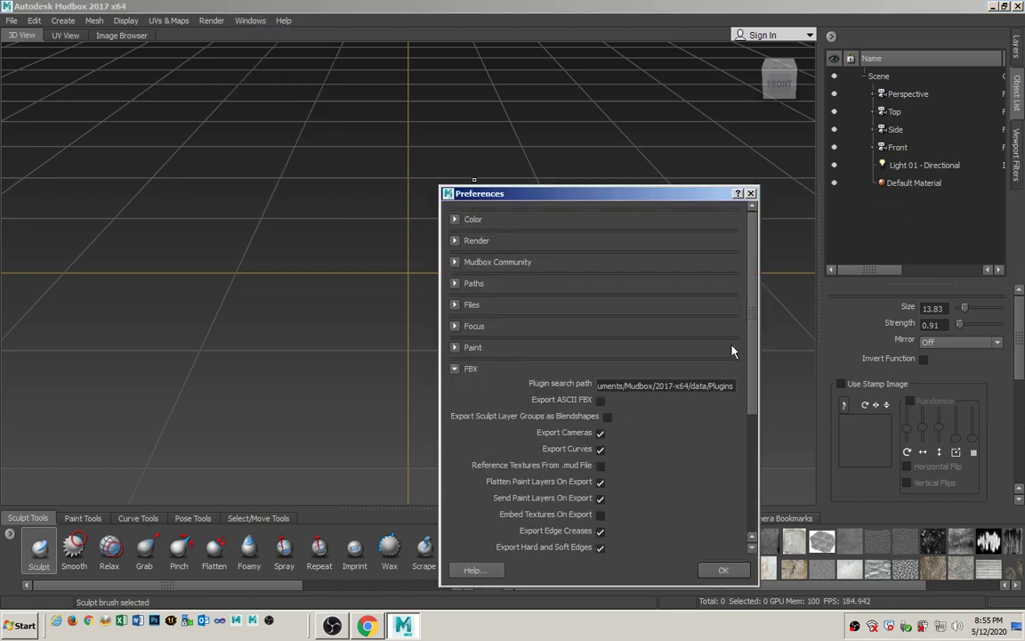
drag(751, 327, 753, 398)
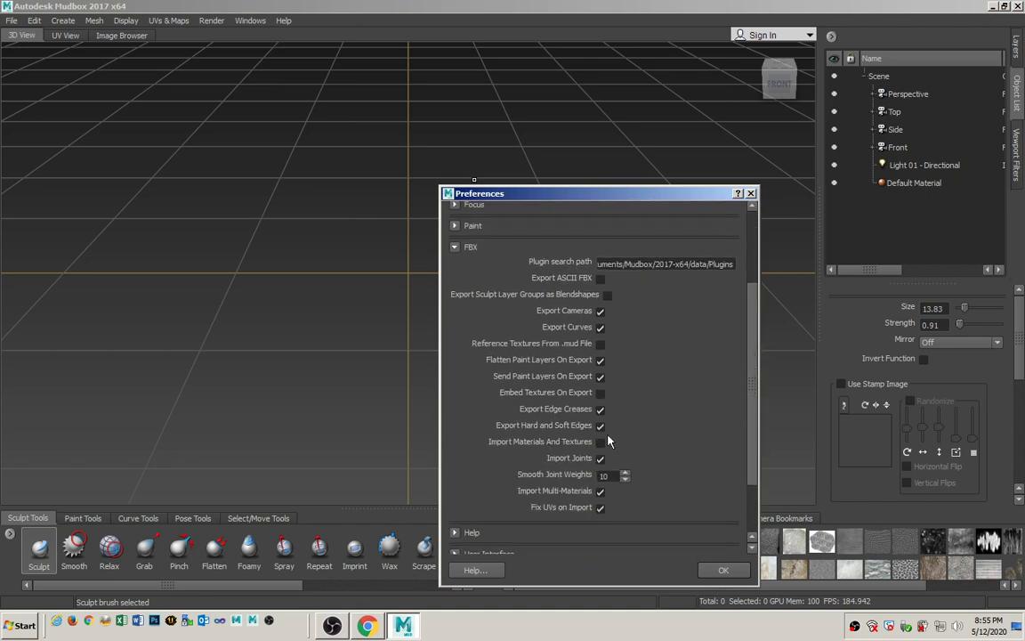
click(725, 571)
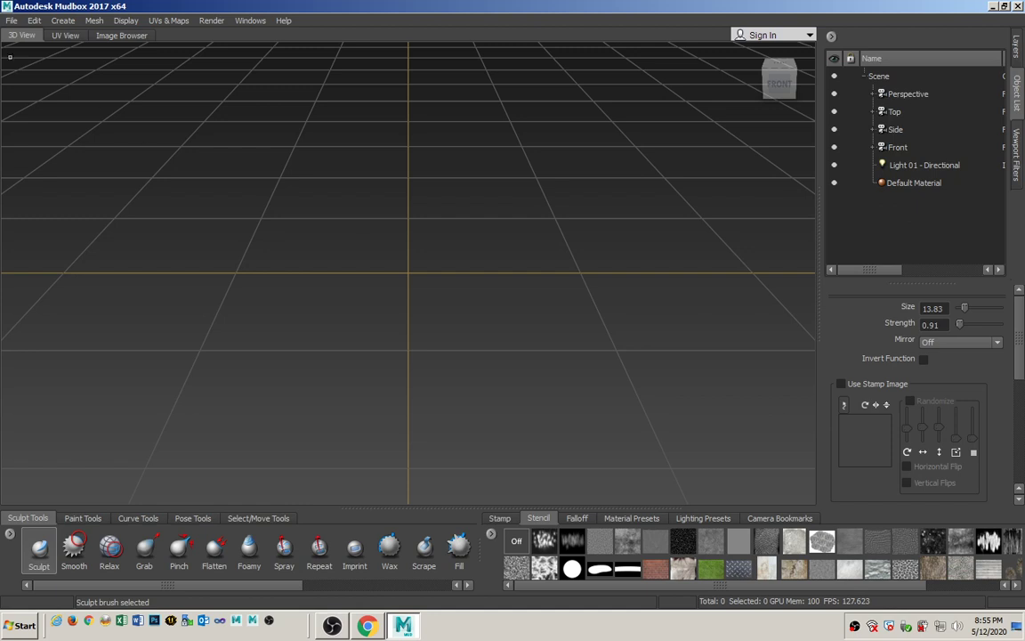
Step: Open subD_FBX.fbx from the Toolbox_Project scenes folder
click(11, 20)
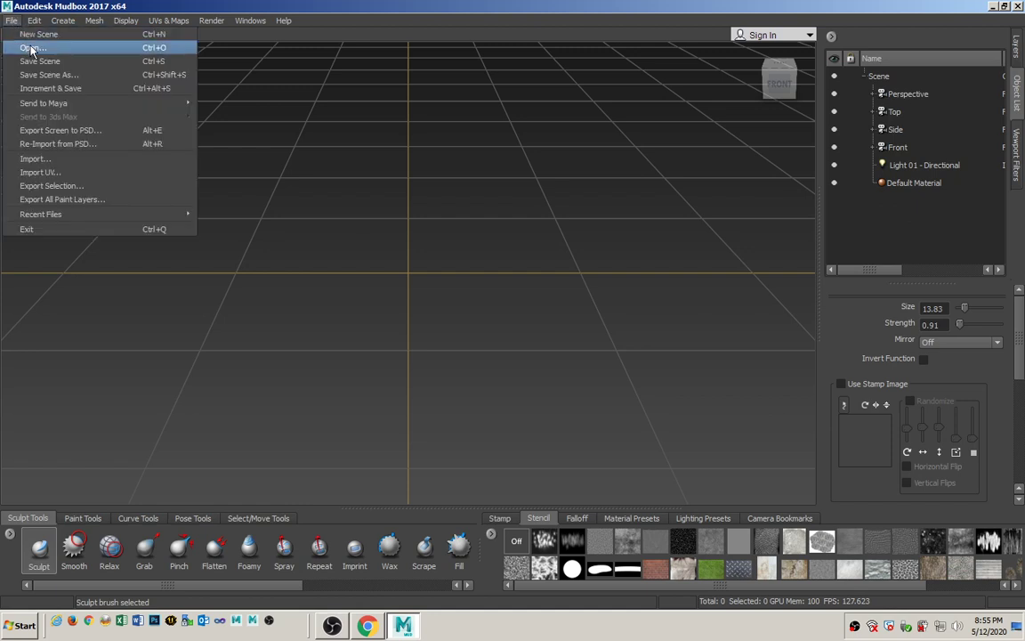
click(31, 48)
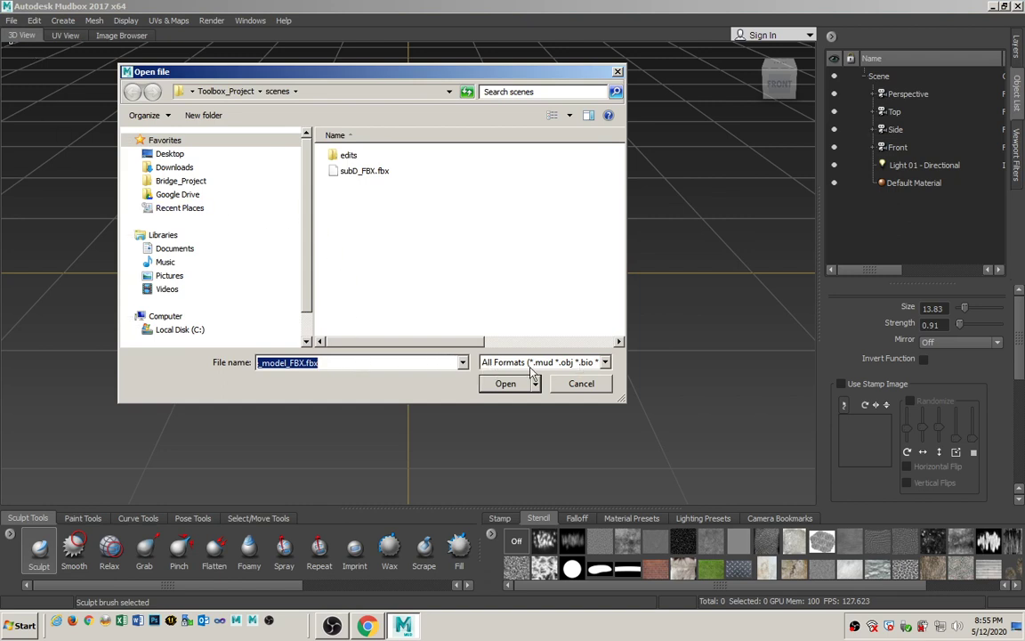
click(379, 171)
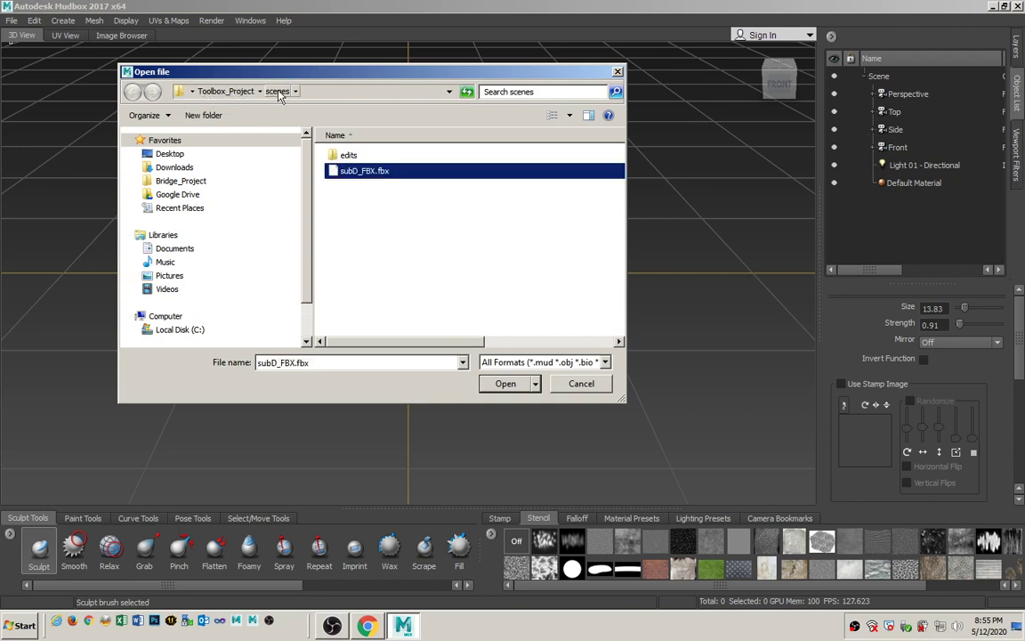
click(492, 379)
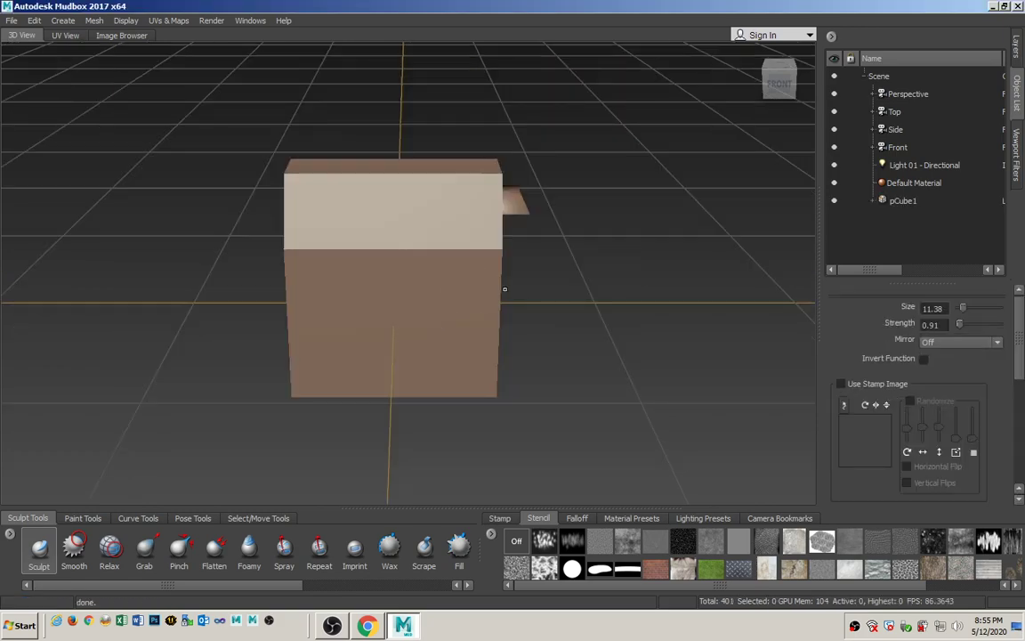
Step: Inspect the imported toolbox and its UV layout, then display the wireframe on the model in the 3D view
alt+drag(505, 289, 368, 265)
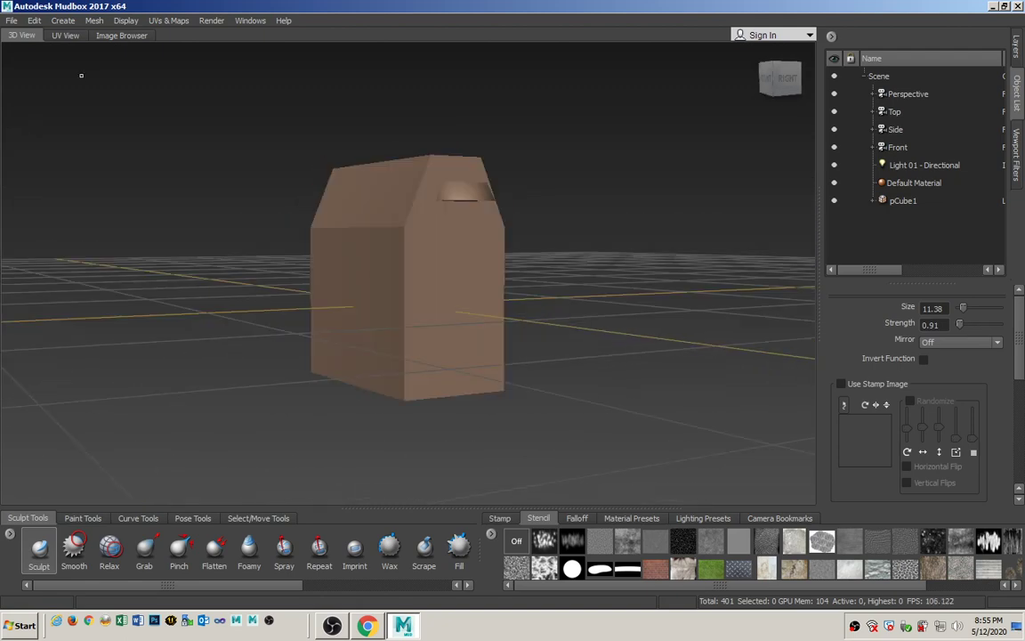
click(59, 37)
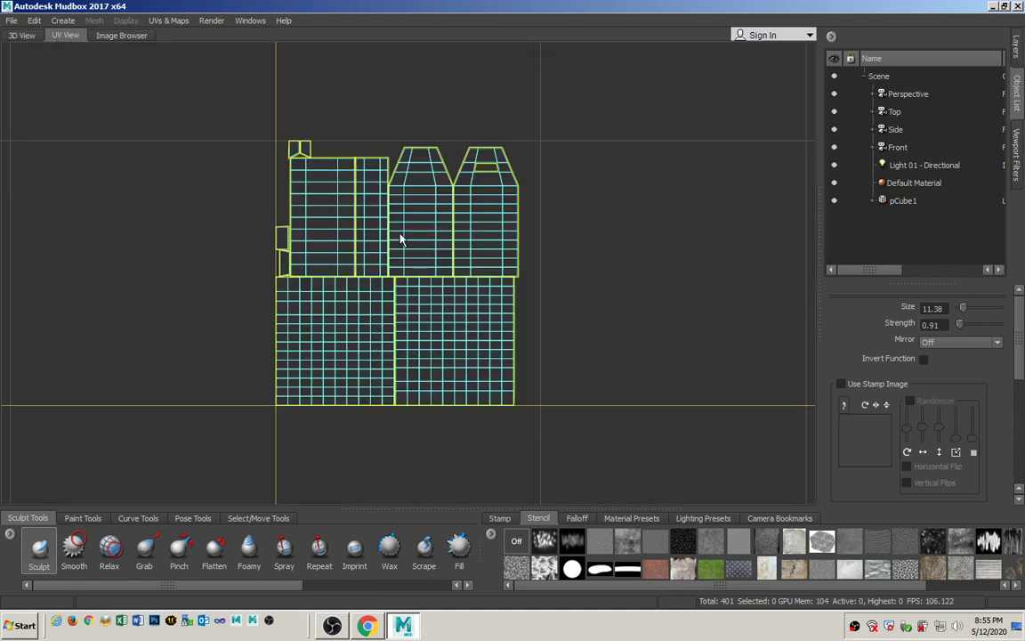
click(19, 36)
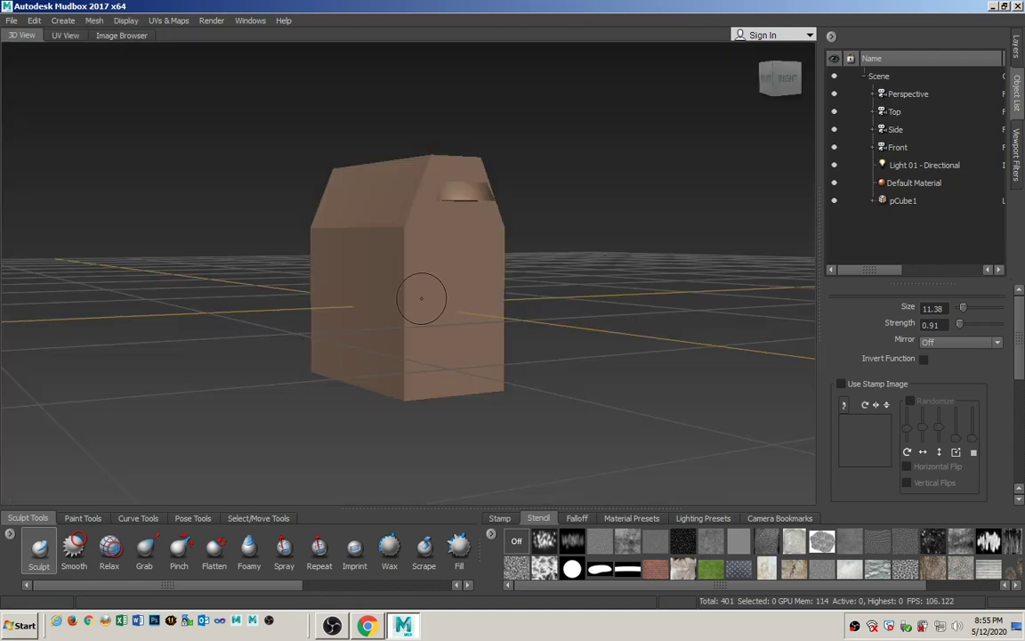
key(shift+w)
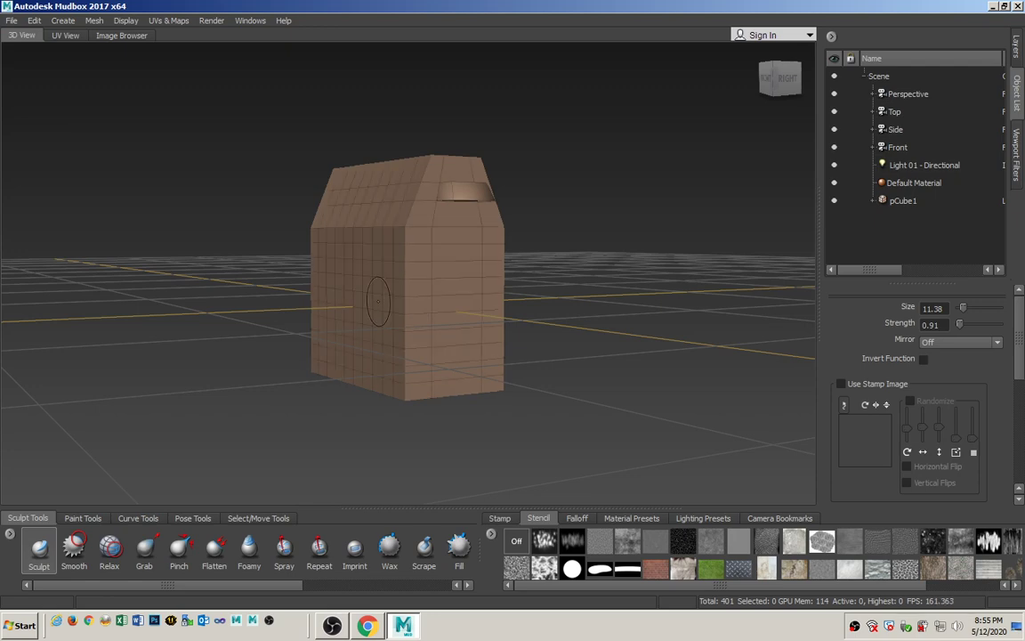
alt+drag(372, 297, 374, 328)
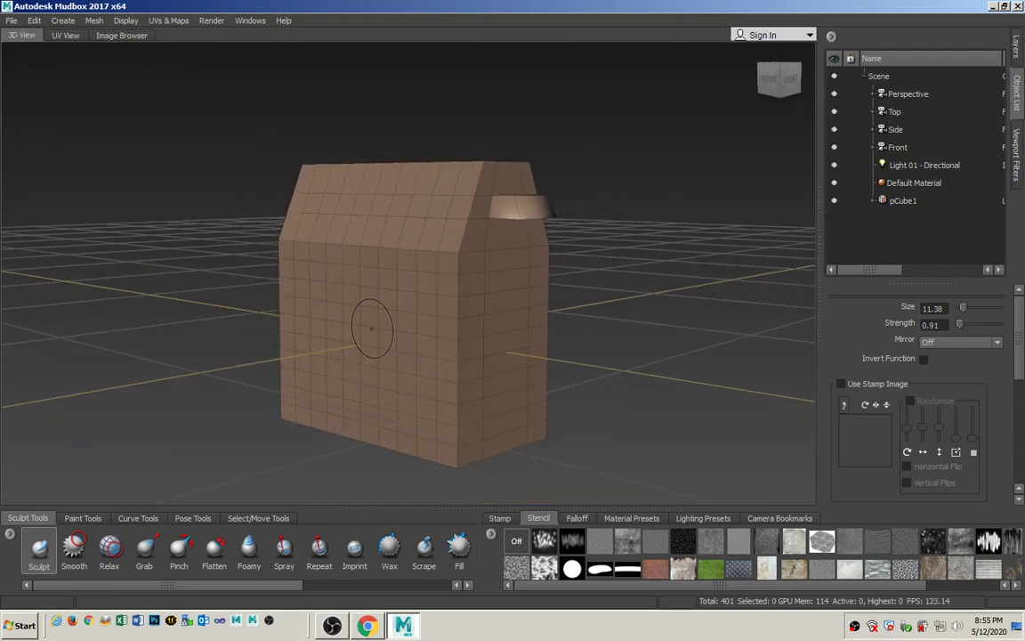
Step: Add one subdivision level to the toolbox, then reopen subD_FBX.fbx without saving the modified scene
key(shift+d)
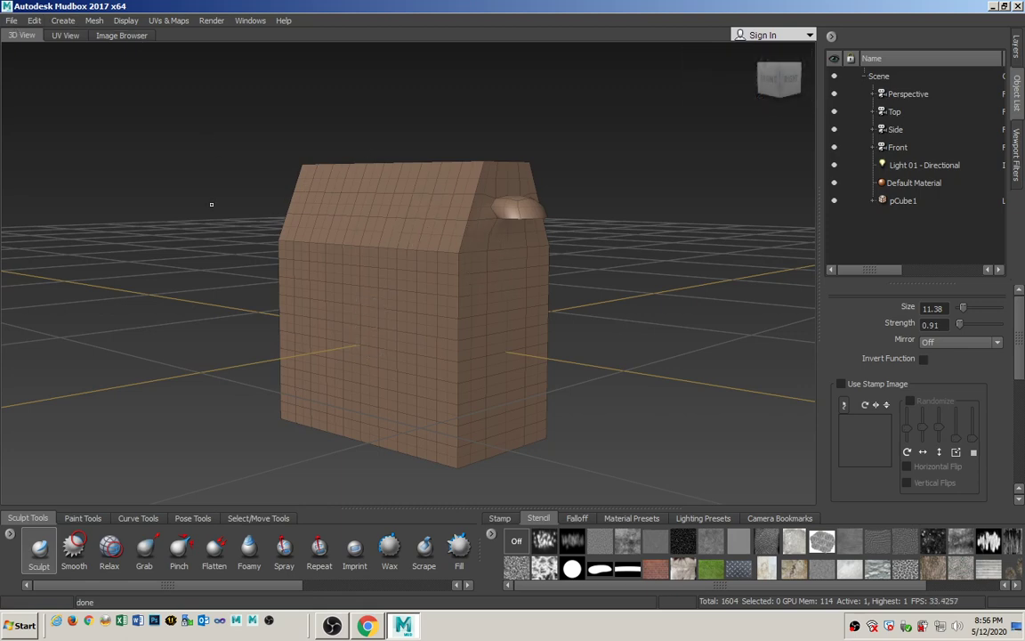
click(11, 21)
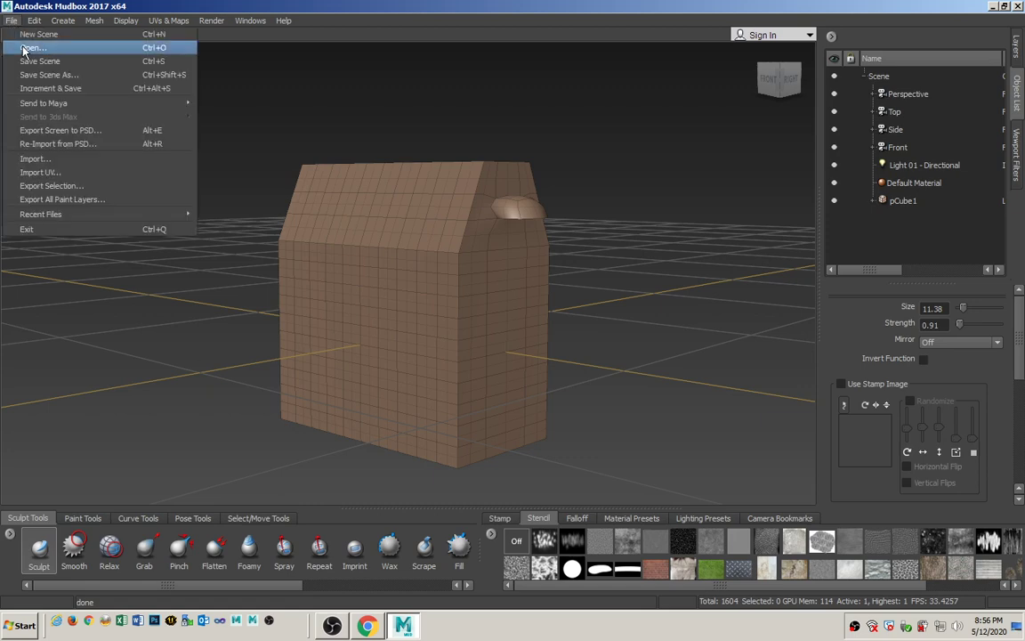
click(22, 45)
double_click(373, 172)
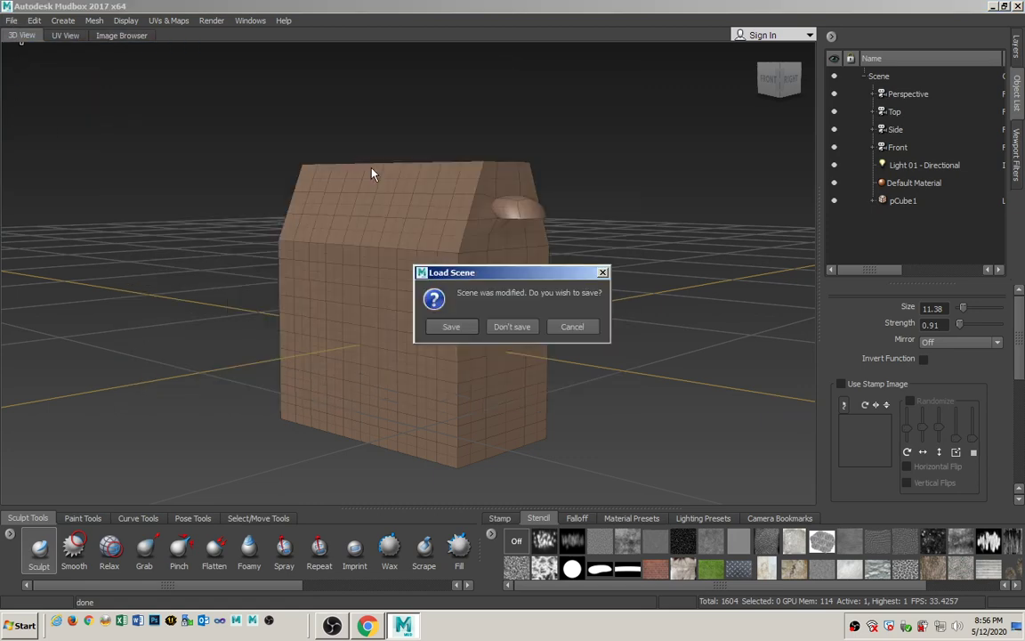
click(524, 327)
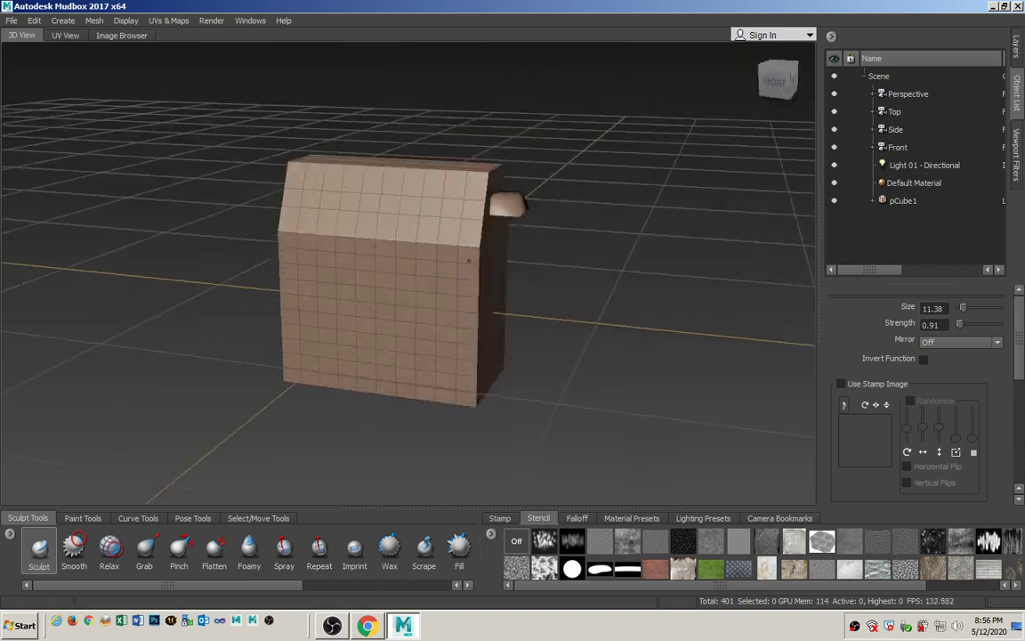
alt+drag(469, 261, 400, 252)
Step: Switch to Chrome and review the Lesson 16 Step Two instructions on Mudbox's subdivision options
click(368, 626)
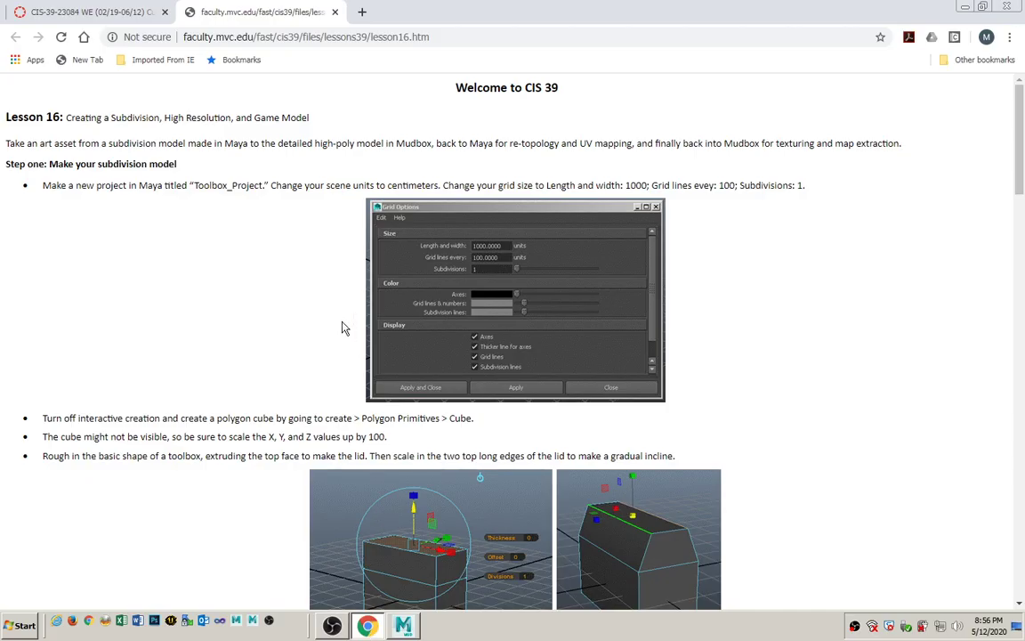
scroll(292, 337, down, 20)
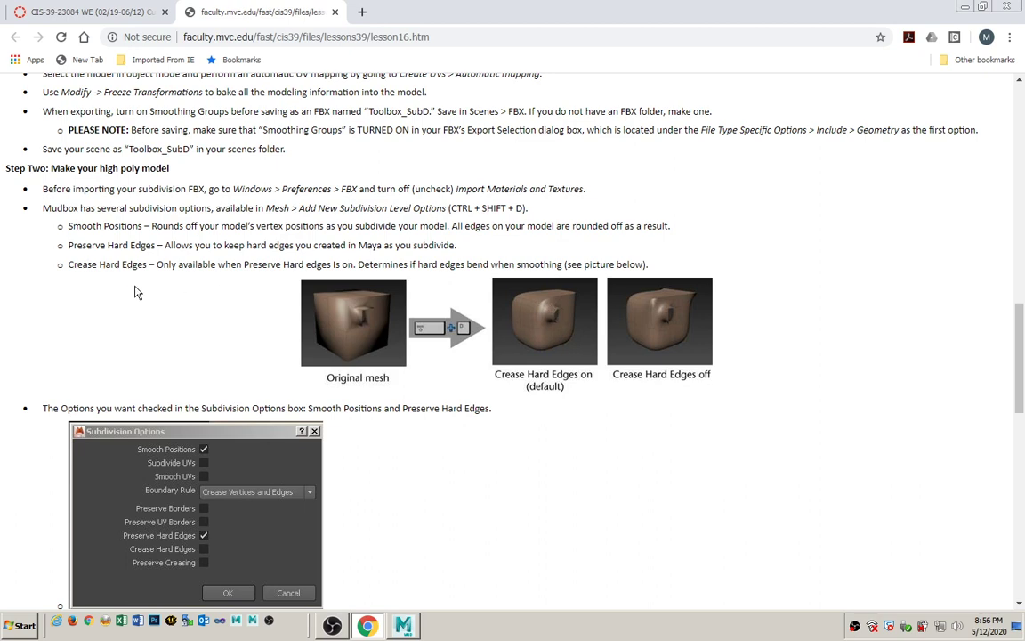
Step: Check the lesson's recommended settings, then return to Mudbox and confirm the subdivision options with Smooth Positions and Preserve Hard Edges enabled
scroll(178, 366, down, 3)
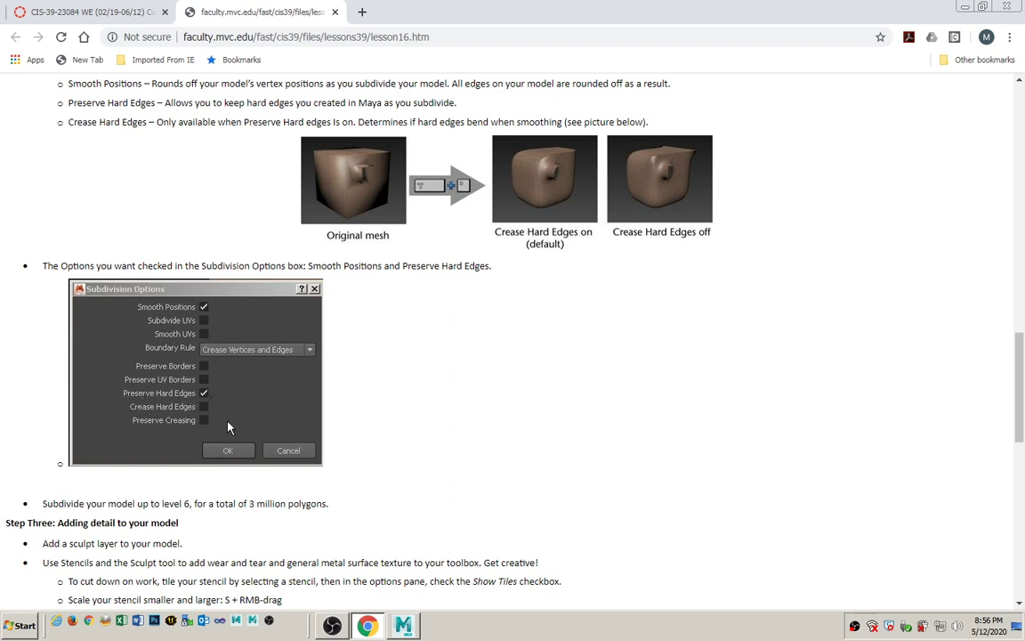
click(402, 626)
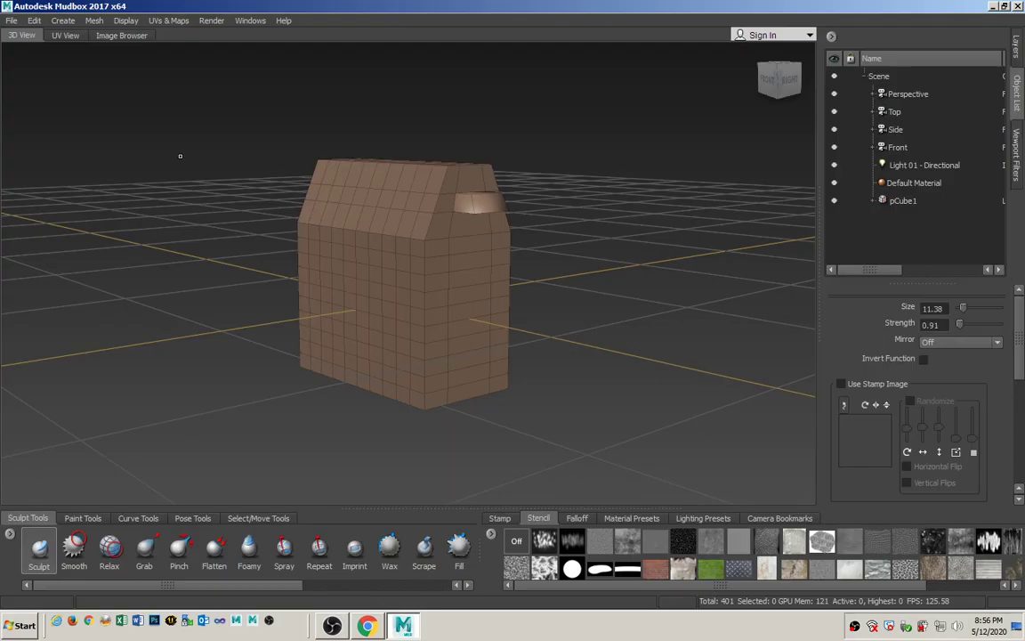
click(95, 21)
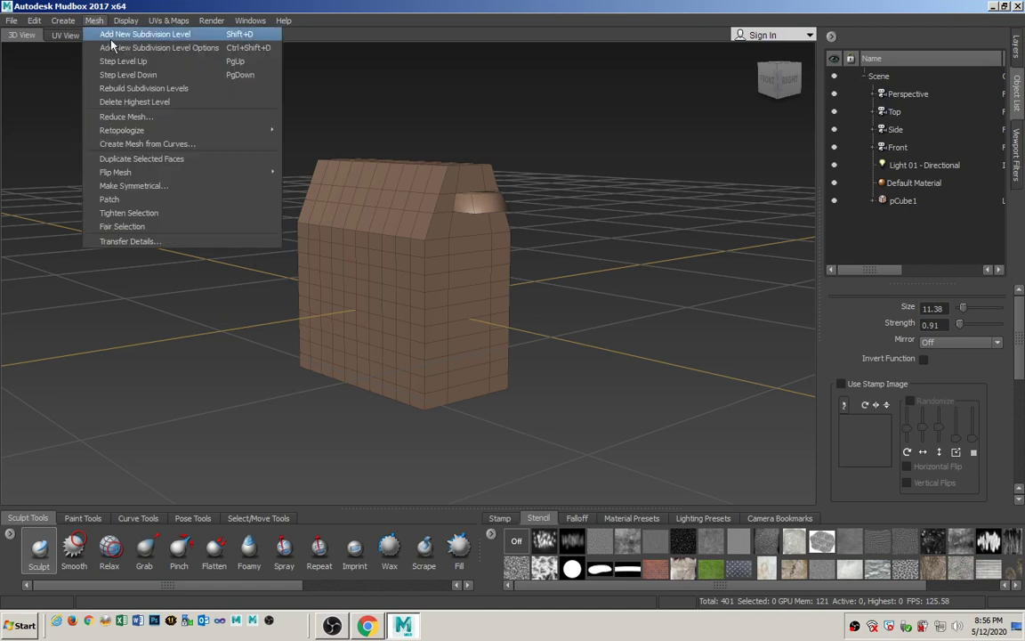
click(199, 50)
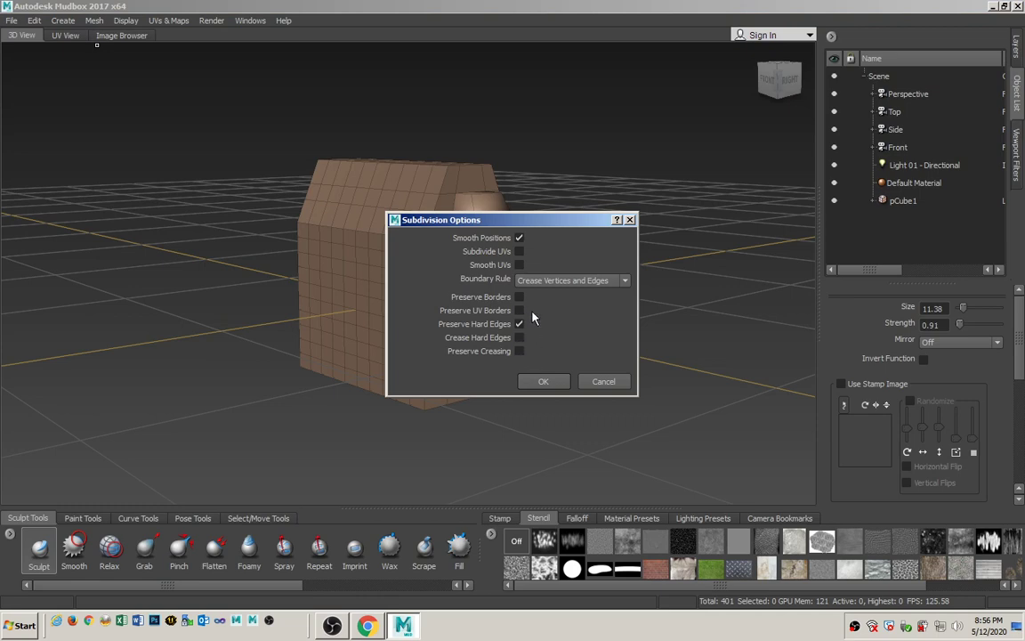
click(543, 382)
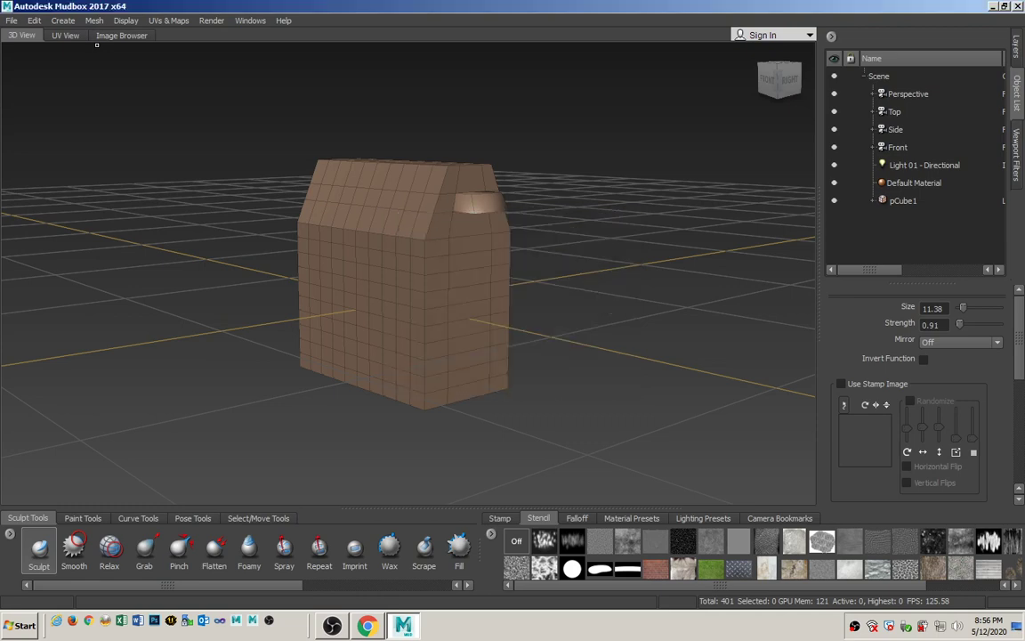
Step: Add four subdivision levels to the toolbox, bringing it to level 4
alt+drag(331, 356, 335, 311)
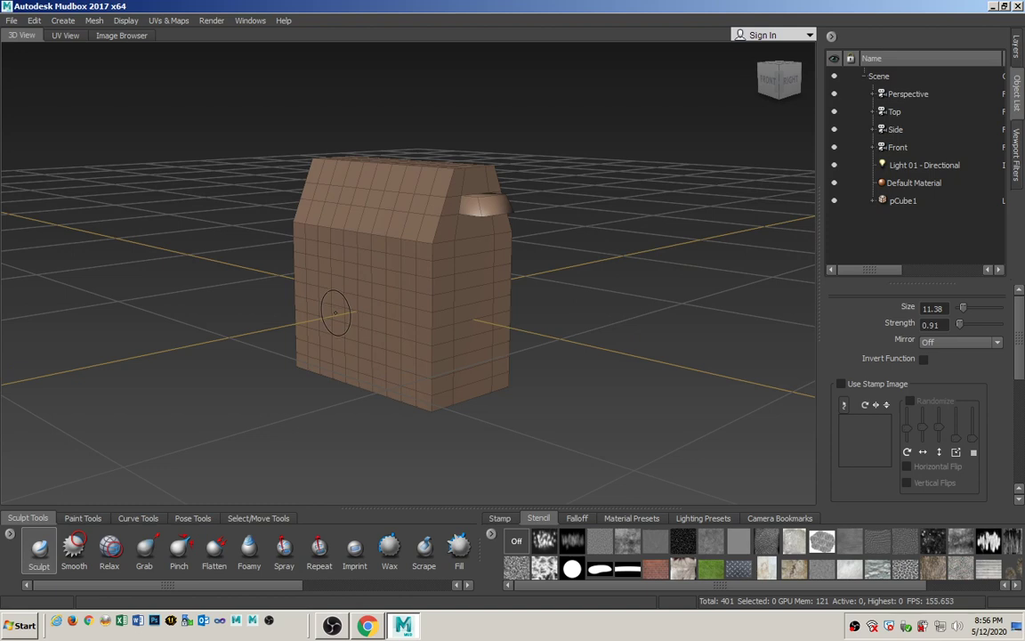
key(shift+d)
key(shift+d)
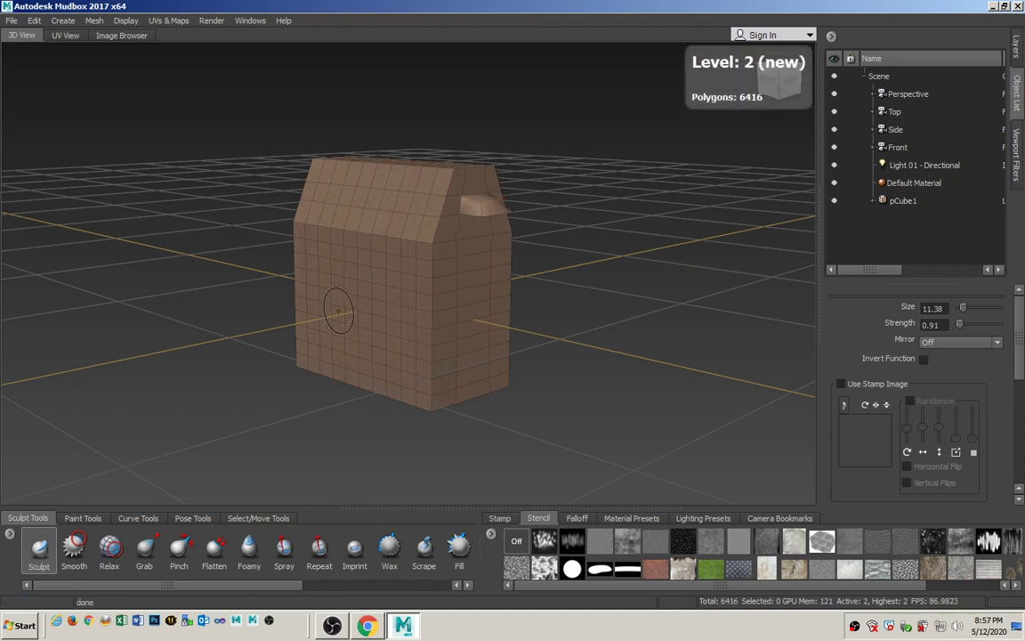
key(shift+d)
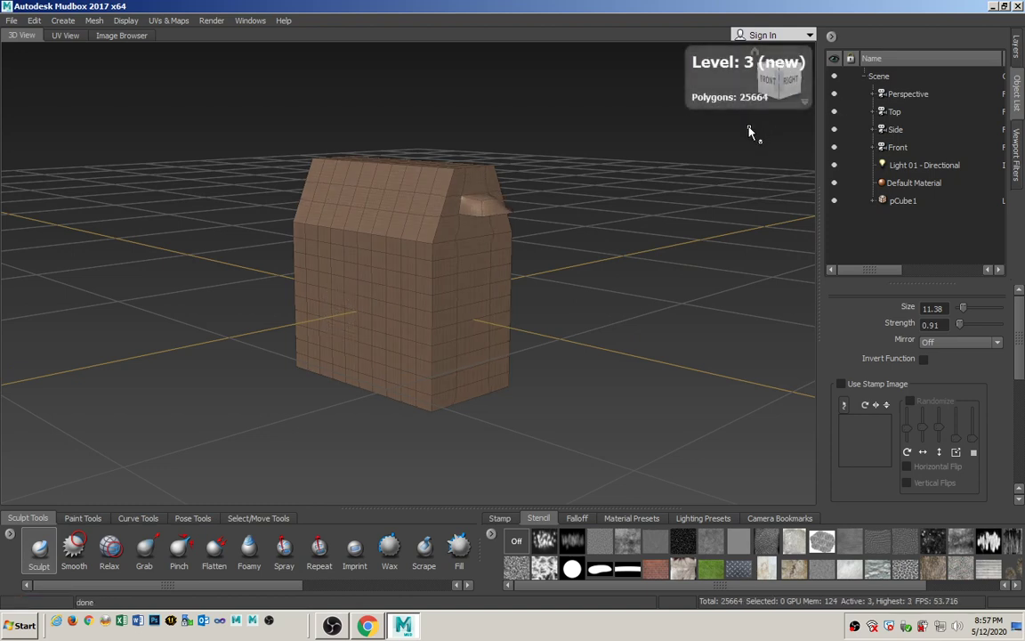
key(shift+d)
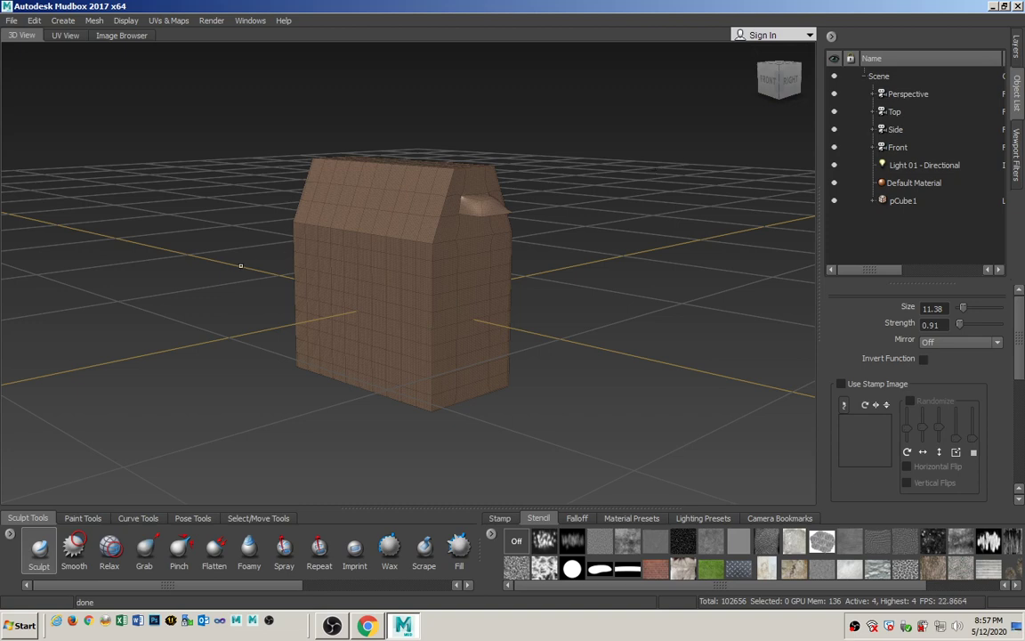
Step: Examine the toolbox up close with the wireframe off and on, then subdivide it to level 5
key(w)
key(f)
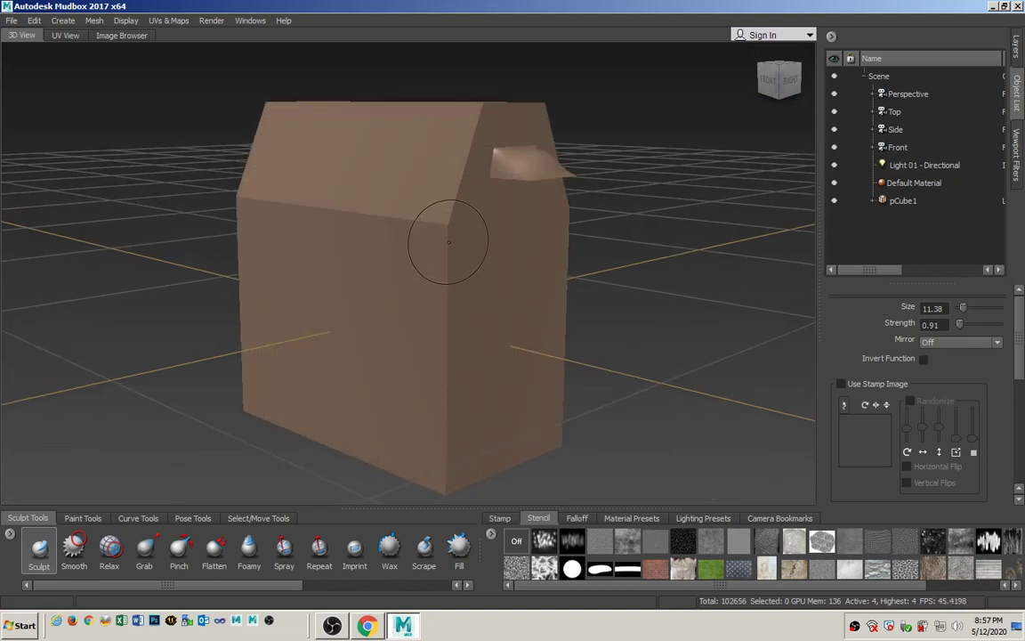
alt+right_drag(341, 250, 501, 249)
key(w)
alt+right_drag(301, 293, 454, 290)
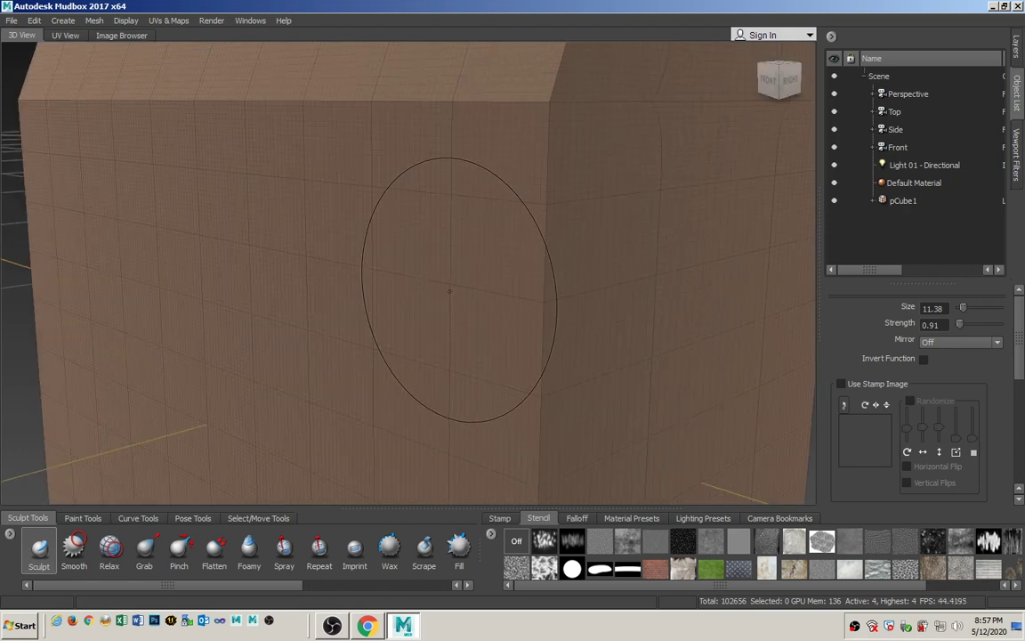
key(shift+d)
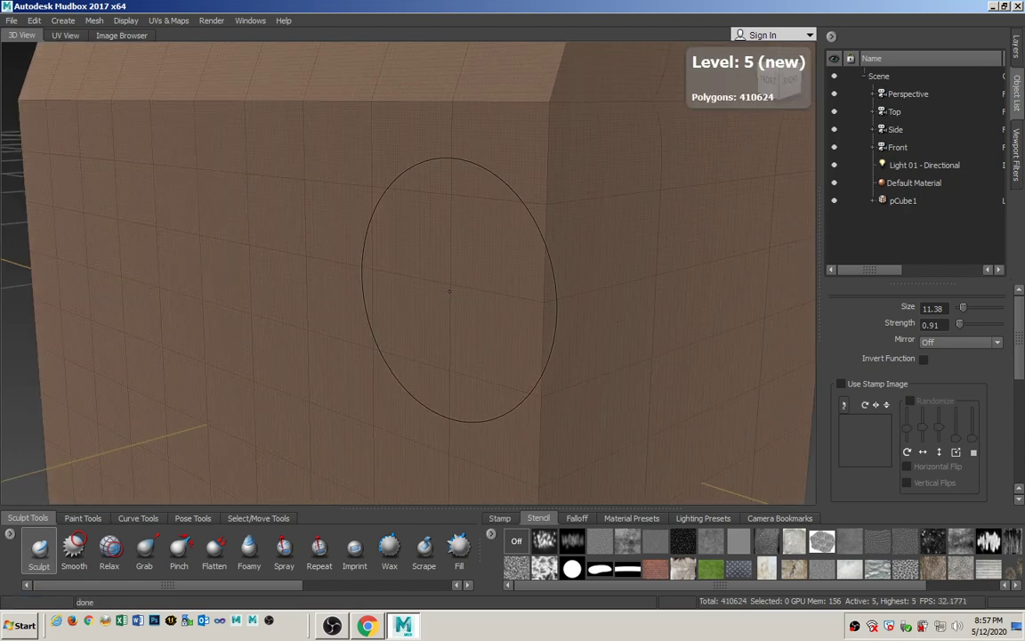
Step: Hide the wireframe and inspect the shape of the subdivided toolbox and its side handle from several angles
alt+right_drag(469, 285, 449, 264)
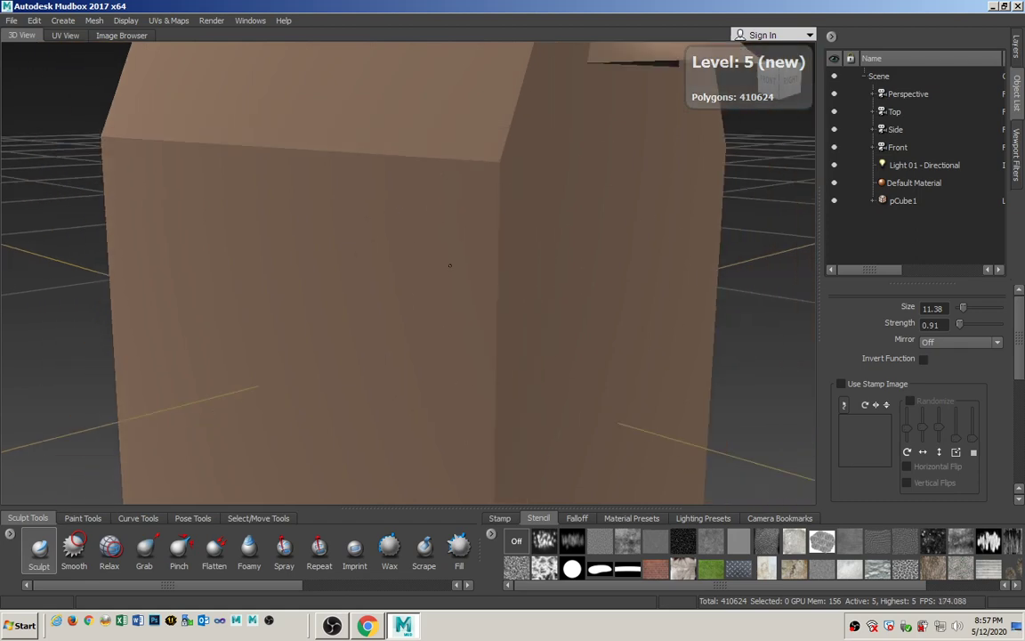
alt+drag(448, 263, 540, 176)
alt+right_drag(541, 177, 490, 257)
mouse_move(490, 257)
alt+mouse_down()
mouse_move(418, 223)
mouse_move(520, 295)
mouse_move(542, 270)
alt+mouse_up()
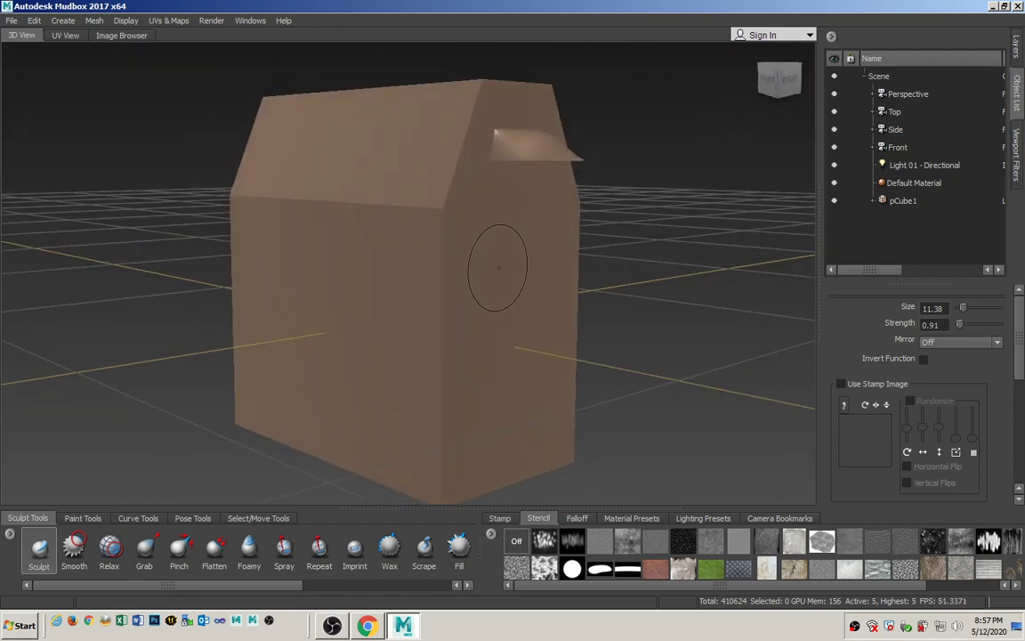
mouse_move(432, 261)
alt+mouse_down()
mouse_move(472, 296)
mouse_move(465, 274)
mouse_move(304, 350)
mouse_move(371, 279)
mouse_move(458, 300)
mouse_move(429, 286)
alt+mouse_up()
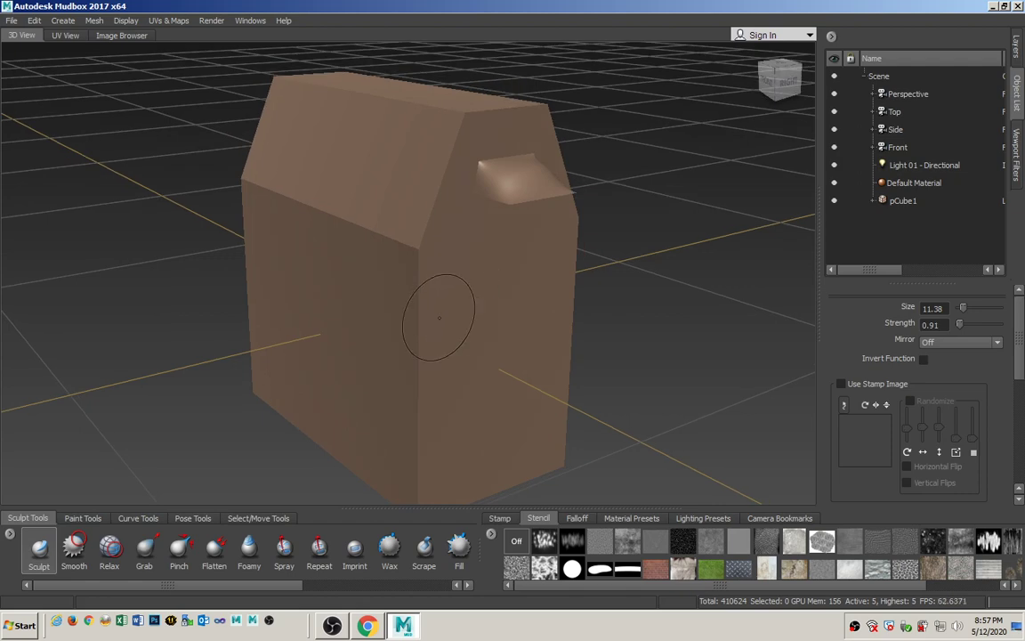
alt+drag(449, 325, 414, 347)
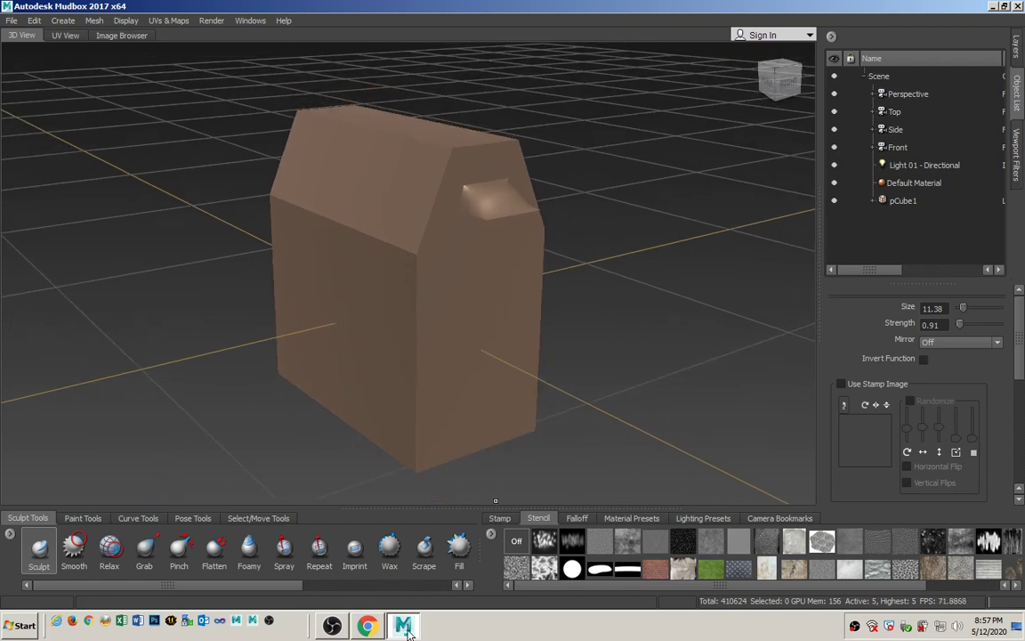
mouse_move(361, 287)
alt+mouse_down()
mouse_move(454, 317)
mouse_move(389, 328)
alt+mouse_up()
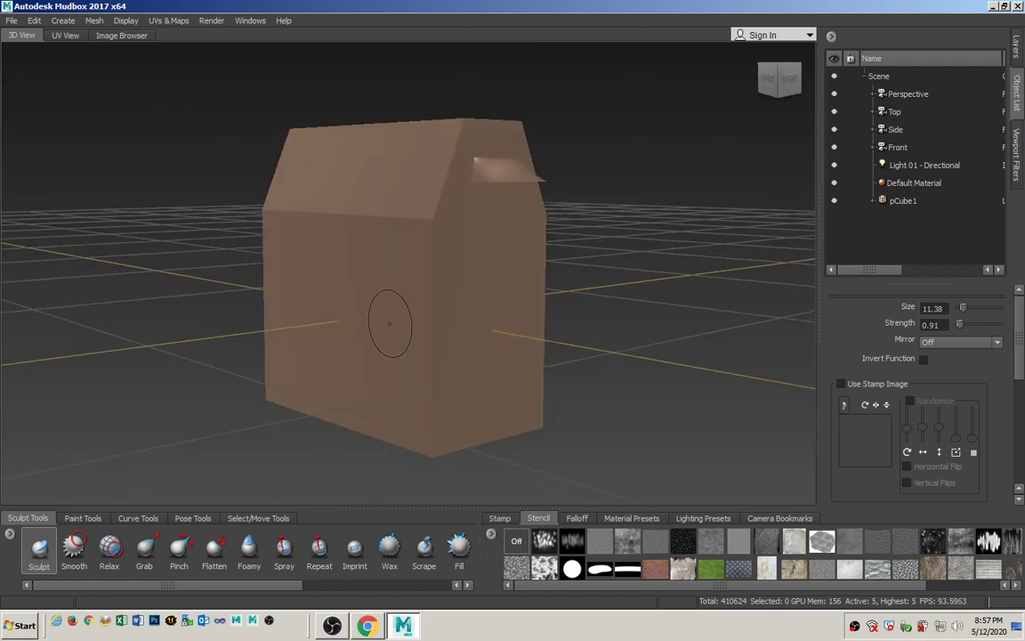
Step: Add a new sculpt layer to the toolbox and name it base
click(1019, 53)
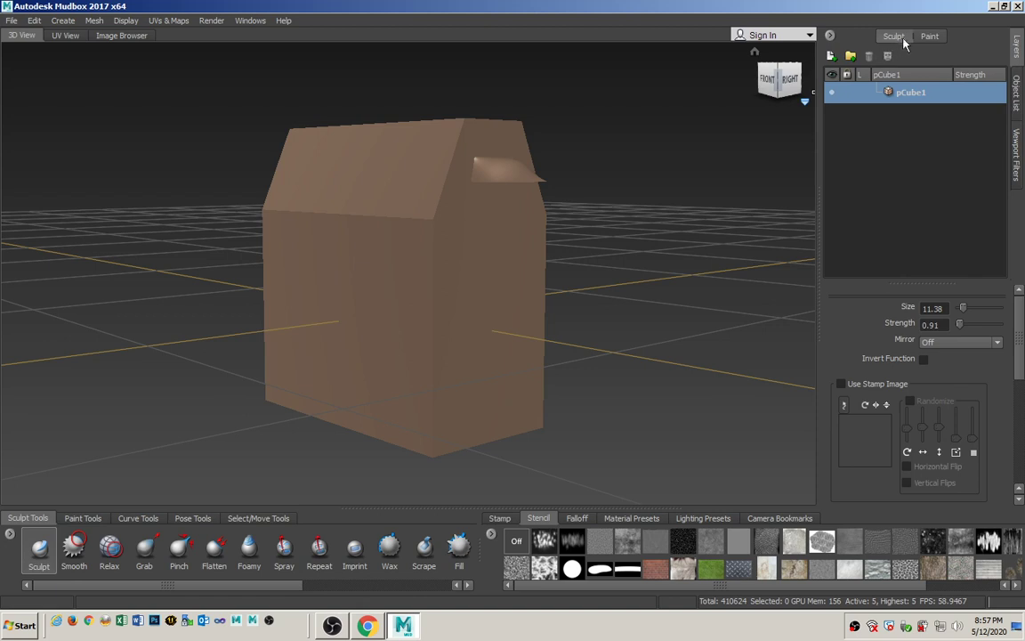
click(831, 56)
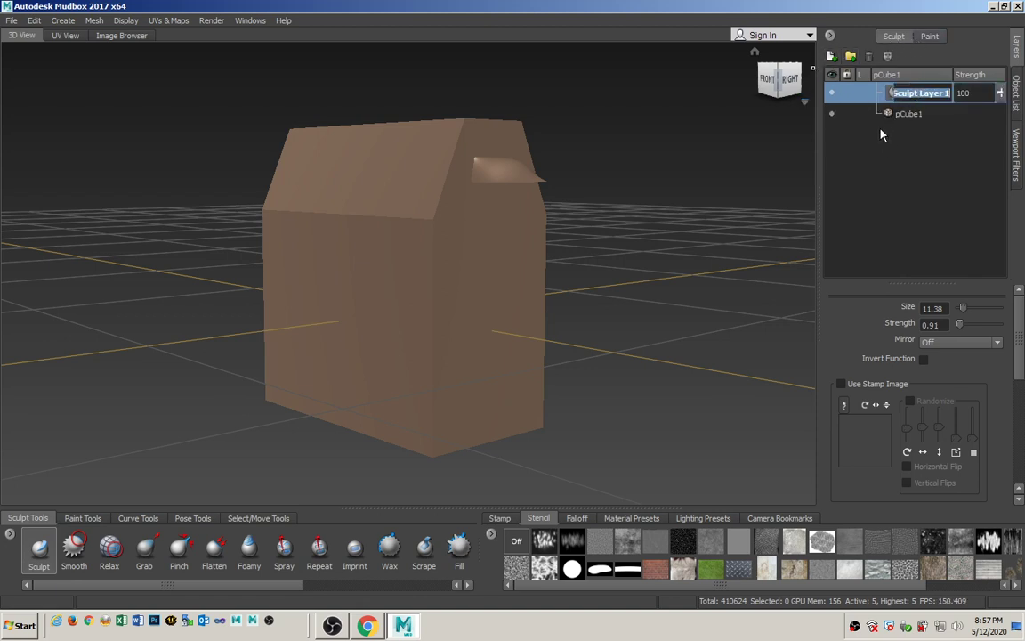
text(base)
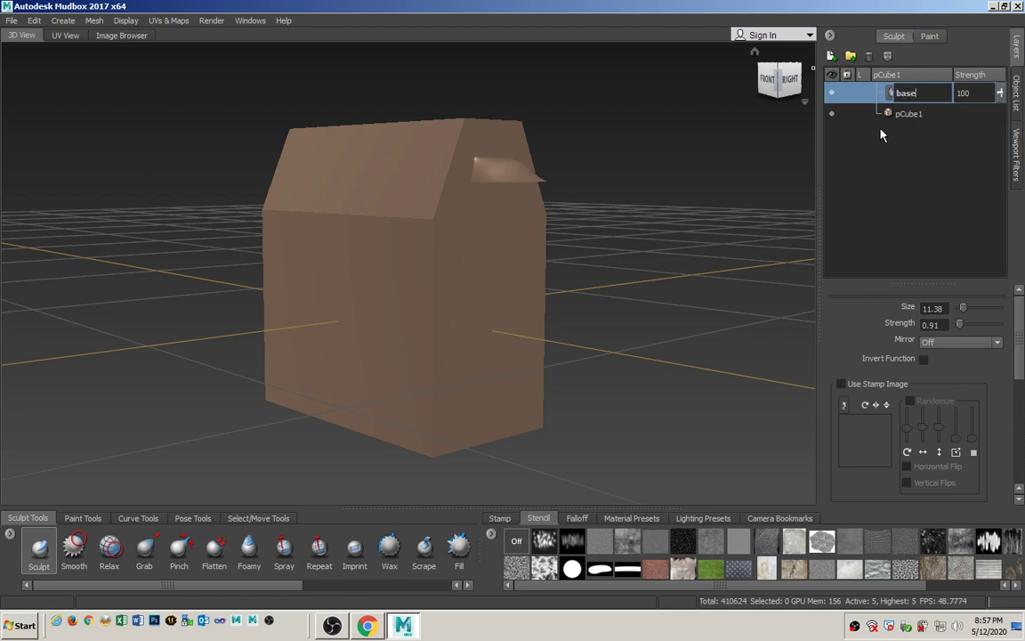
key(Return)
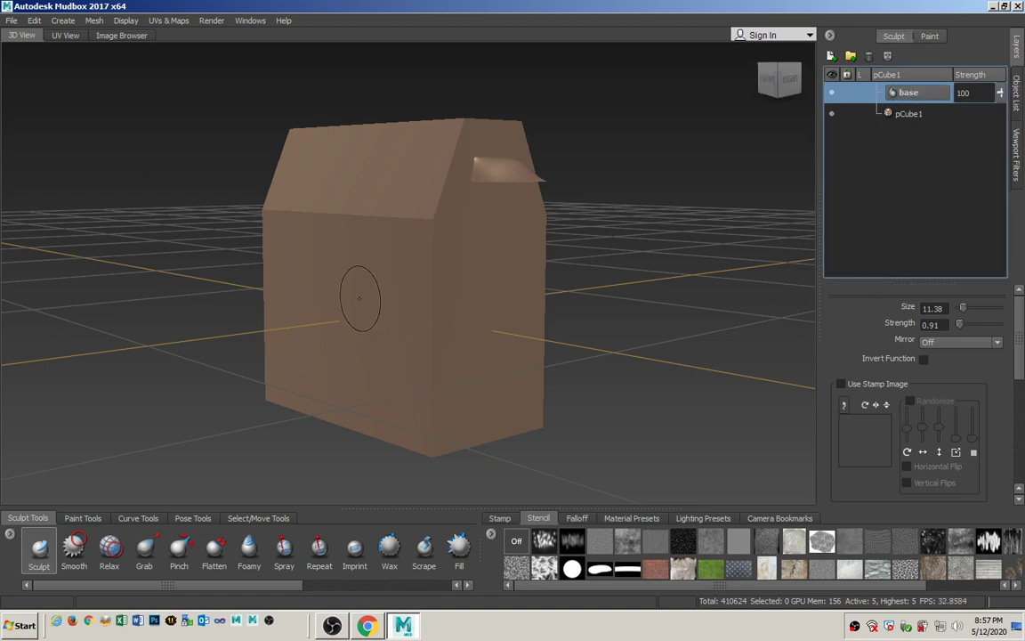
Step: Turn the toolbox to its front and load the rgb_woodBoards.jpg stencil for the Sculpt tool
alt+drag(339, 351, 374, 375)
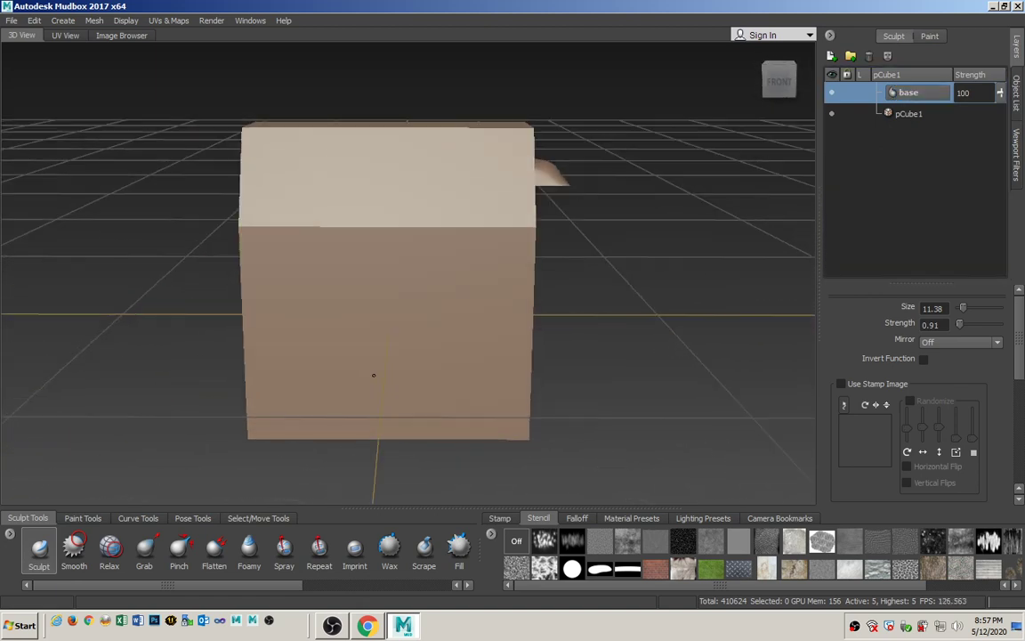
click(506, 521)
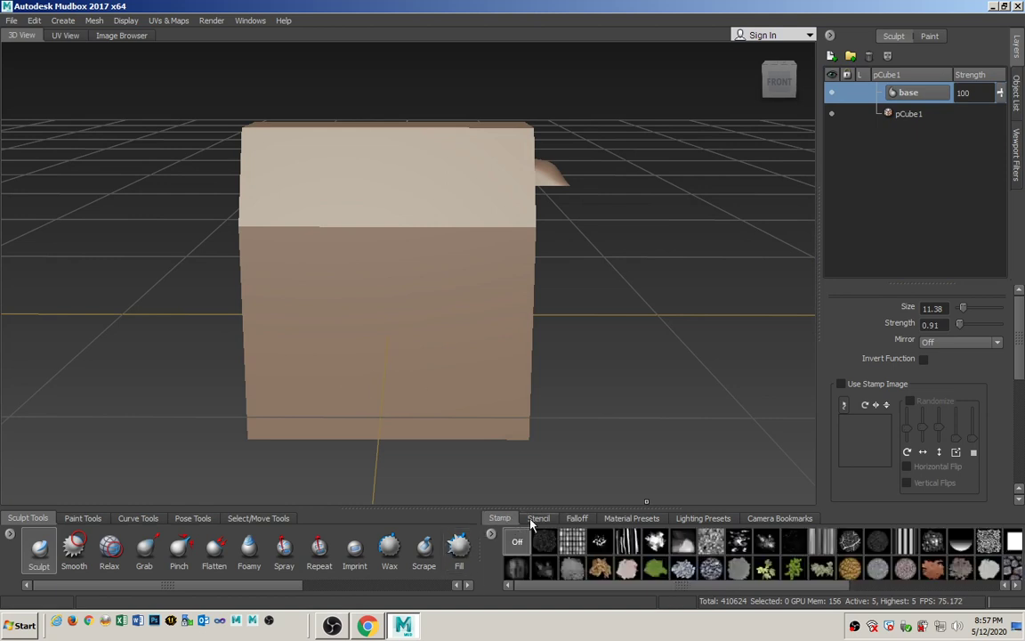
click(533, 521)
scroll(871, 577, down, 2)
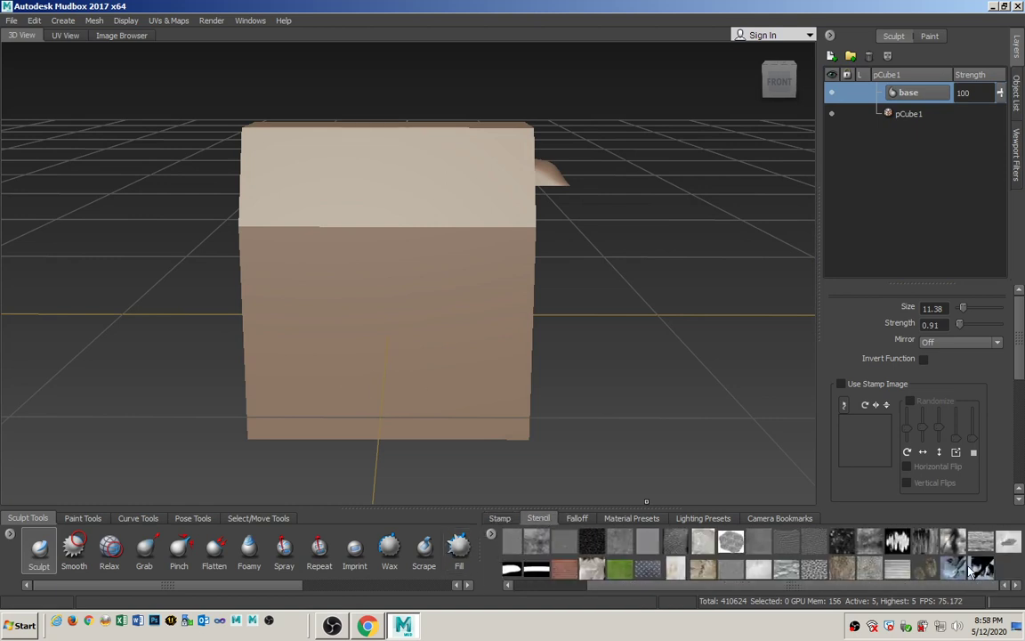
click(899, 574)
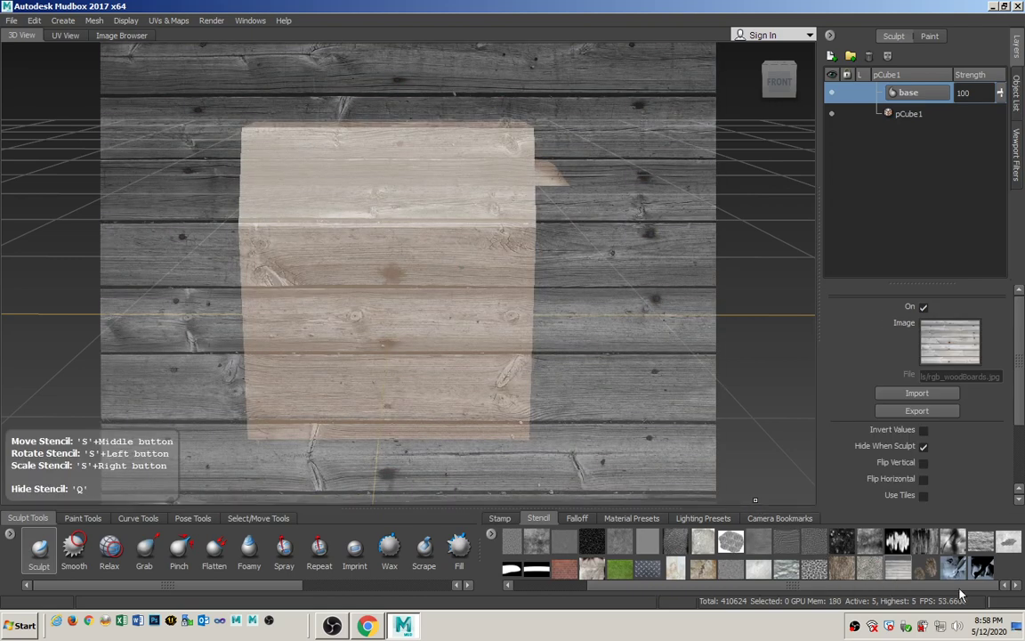
Step: Enlarge the sculpt brush and sculpt the wood board pattern onto the toolbox's front below the lid
alt+drag(525, 320, 483, 322)
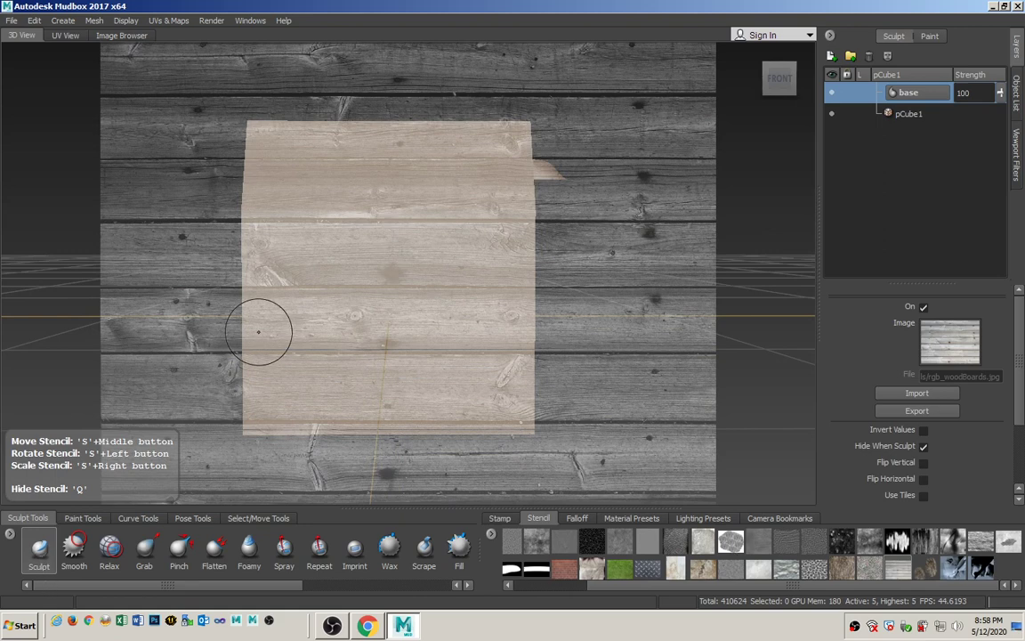
mouse_move(275, 334)
mouse_down()
mouse_move(300, 338)
mouse_move(313, 300)
mouse_move(296, 300)
mouse_up()
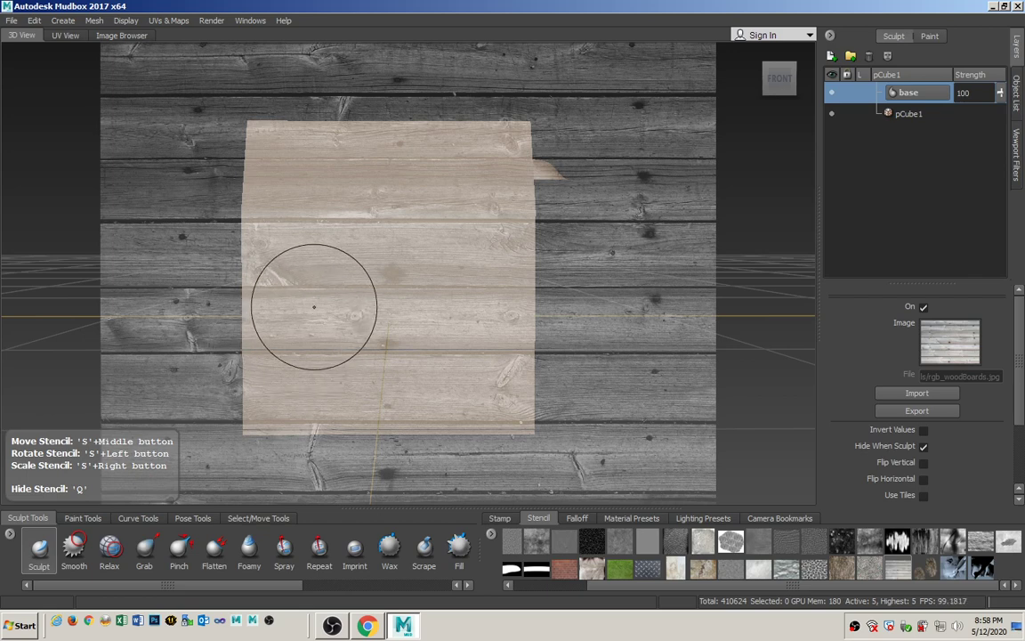
mouse_move(267, 263)
mouse_down()
mouse_move(480, 278)
mouse_move(383, 328)
mouse_move(231, 331)
mouse_move(241, 376)
mouse_move(421, 397)
mouse_move(472, 376)
mouse_move(502, 284)
mouse_move(392, 218)
mouse_move(289, 218)
mouse_move(264, 233)
mouse_up()
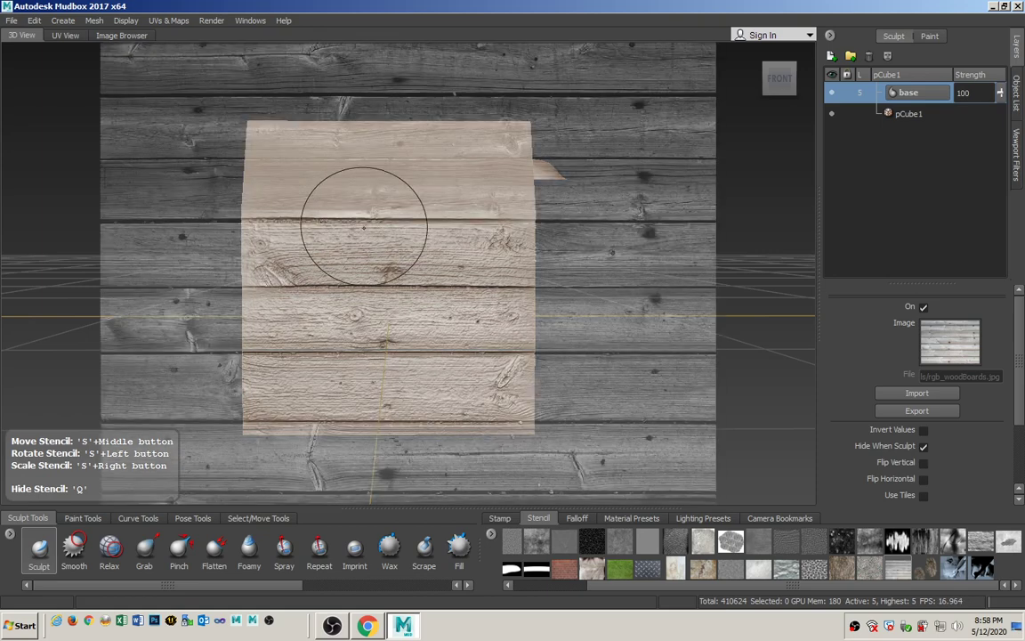
Step: Sculpt the wood boards onto the lower right side and back of the toolbox, then hide the stencil to check the relief
mouse_move(435, 366)
alt+mouse_down()
mouse_move(296, 370)
mouse_move(469, 366)
alt+mouse_up()
mouse_move(439, 304)
mouse_down()
mouse_move(429, 281)
mouse_move(302, 260)
mouse_move(374, 245)
mouse_move(454, 260)
mouse_move(484, 401)
mouse_move(374, 403)
mouse_move(324, 309)
mouse_move(361, 311)
mouse_move(501, 369)
mouse_up()
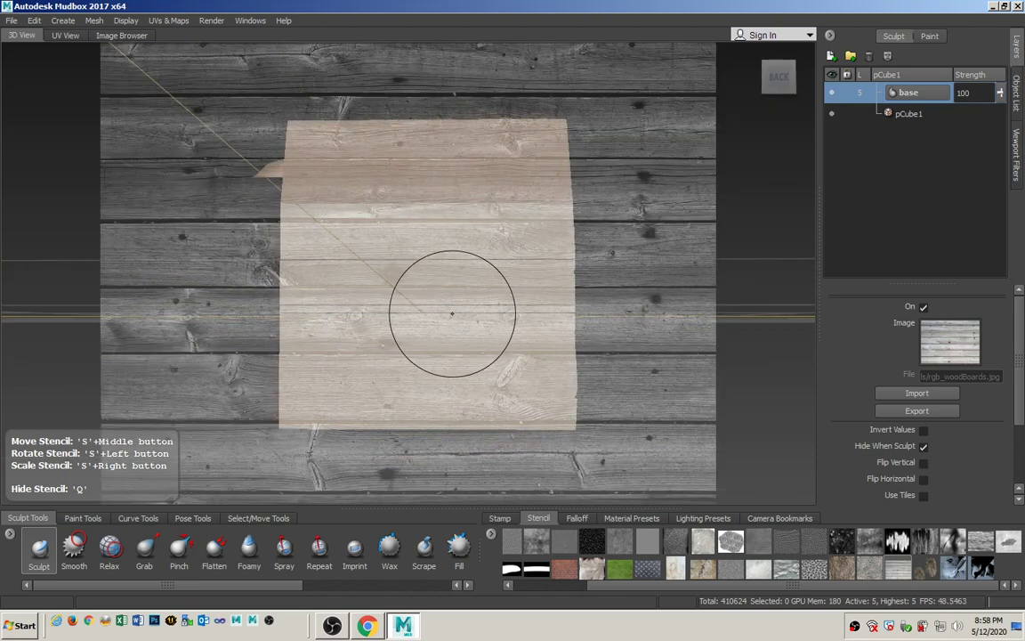
mouse_move(435, 309)
mouse_down()
mouse_move(320, 285)
mouse_move(285, 214)
mouse_move(385, 240)
mouse_move(454, 227)
mouse_move(499, 285)
mouse_move(468, 356)
mouse_move(311, 356)
mouse_move(262, 303)
mouse_move(427, 374)
mouse_move(418, 223)
mouse_move(486, 218)
mouse_move(472, 231)
mouse_up()
mouse_move(290, 295)
alt+mouse_down()
mouse_move(485, 294)
mouse_move(463, 272)
mouse_move(388, 268)
mouse_move(316, 245)
mouse_move(429, 233)
mouse_move(418, 356)
mouse_move(358, 407)
mouse_move(377, 301)
mouse_move(407, 369)
mouse_move(457, 355)
alt+mouse_up()
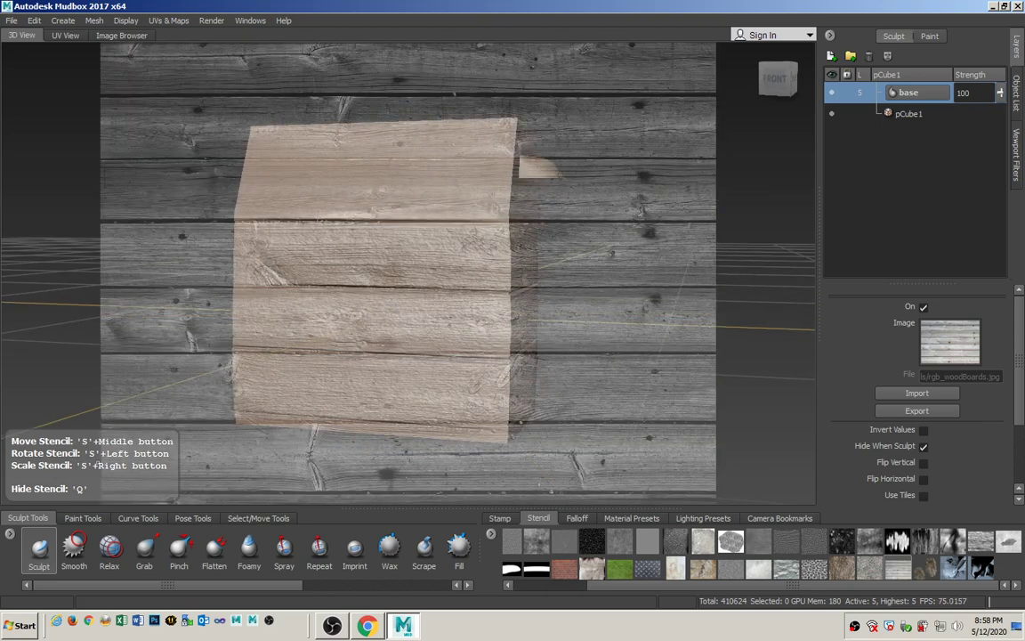
key(q)
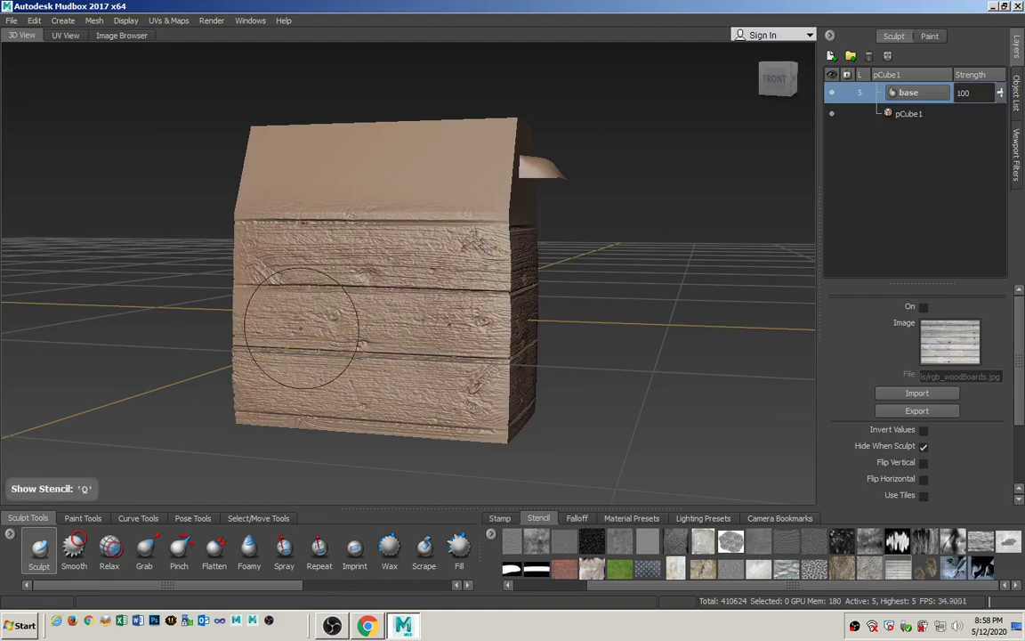
alt+drag(308, 366, 532, 487)
Step: Preview the stone wall stencil, then replace it with the rgb_metalSkid.jpg stencil
mouse_move(851, 585)
mouse_down()
mouse_move(766, 590)
mouse_move(852, 590)
mouse_up()
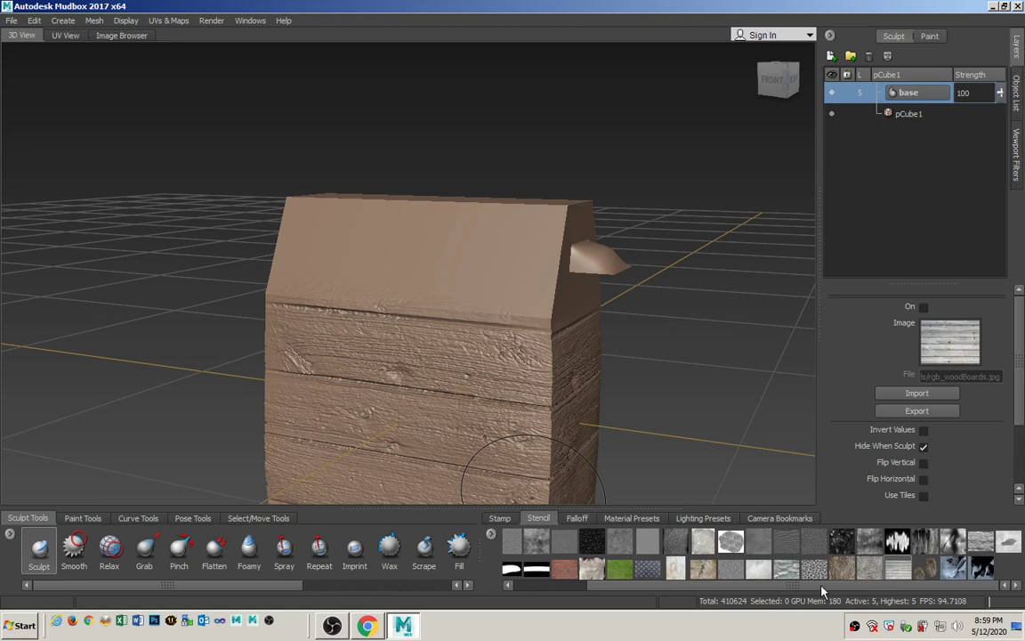
click(817, 574)
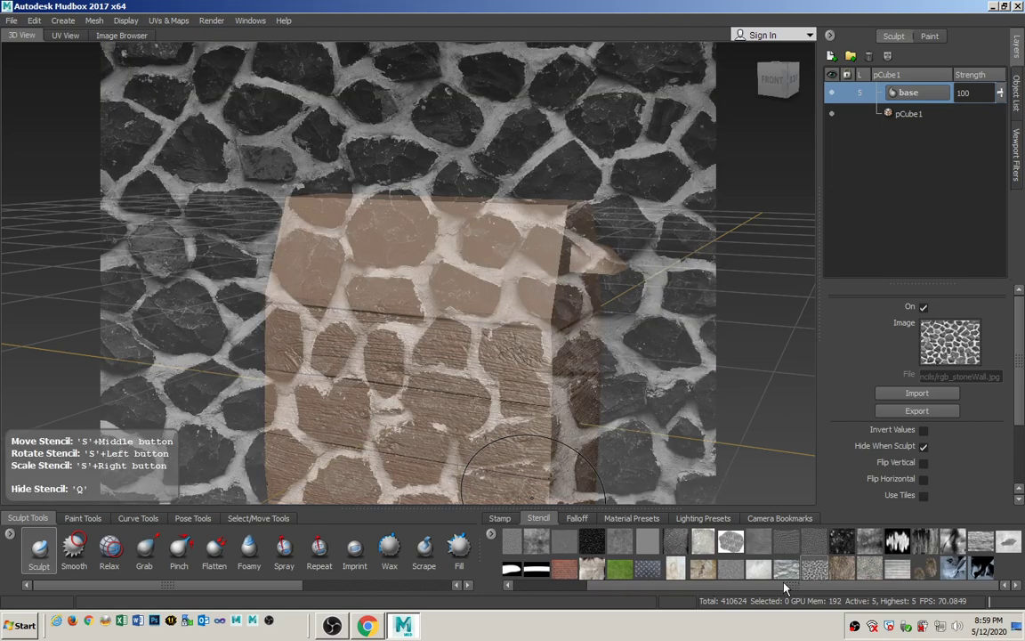
drag(781, 585, 707, 587)
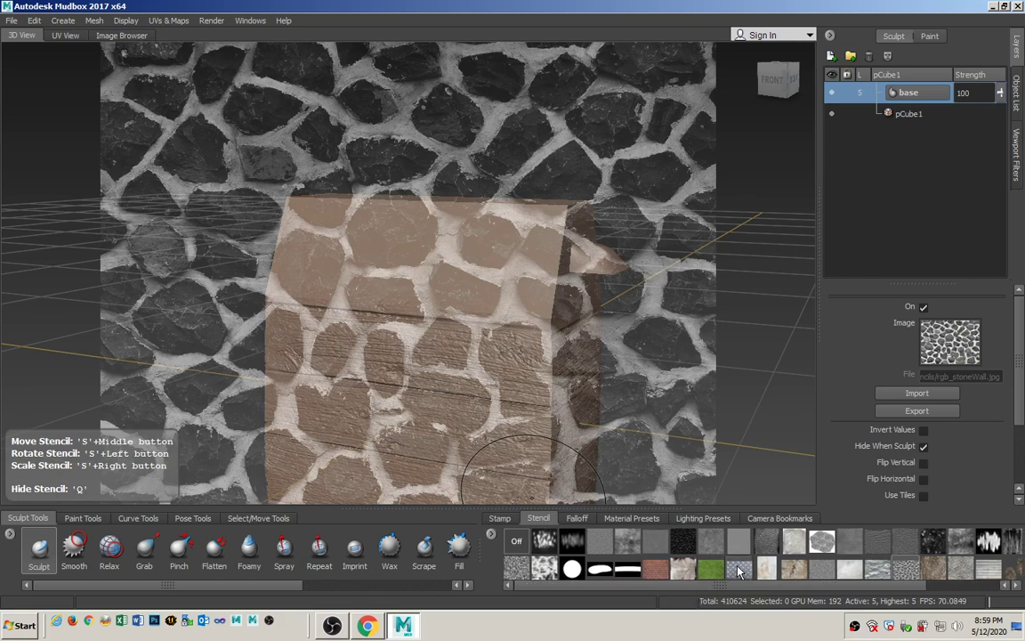
click(738, 570)
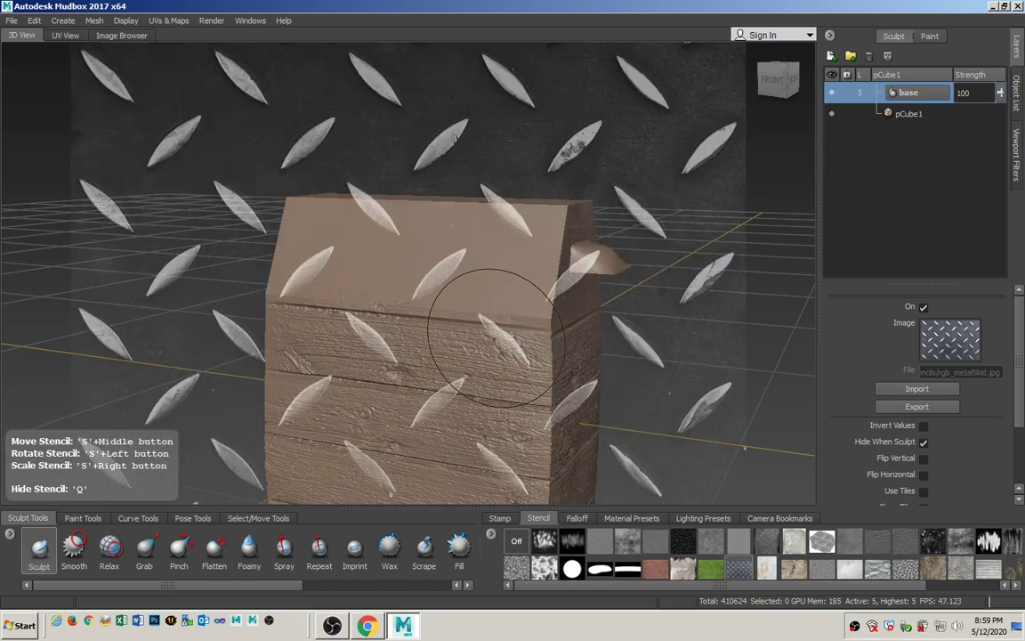
Step: Scale the metal skid stencil down over the front slope of the toolbox lid
mouse_move(492, 373)
alt+mouse_down()
mouse_move(485, 383)
mouse_move(504, 424)
mouse_move(460, 372)
alt+mouse_up()
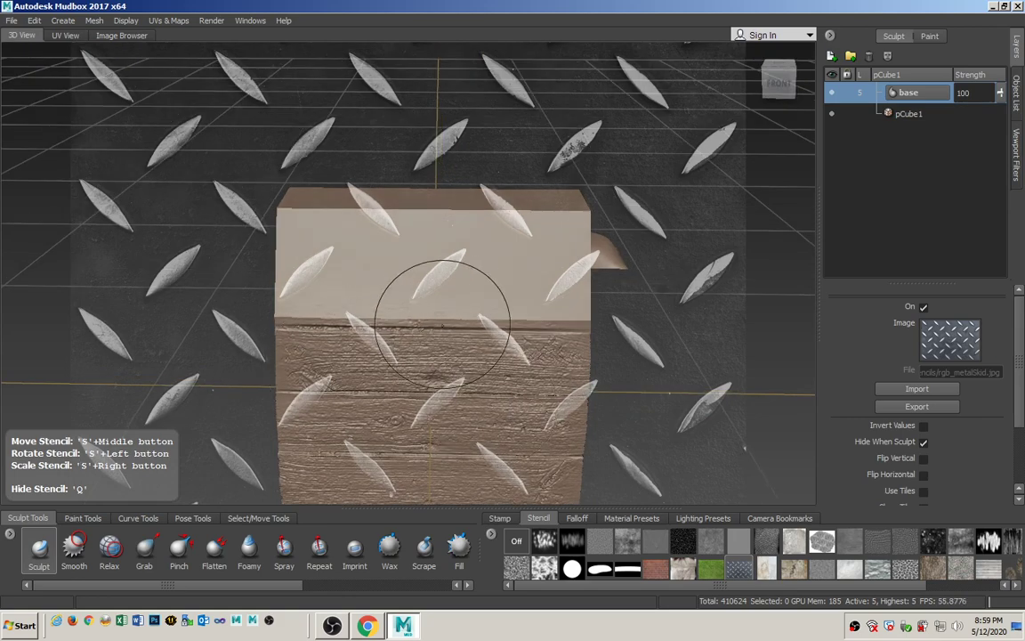
drag(546, 271, 230, 272)
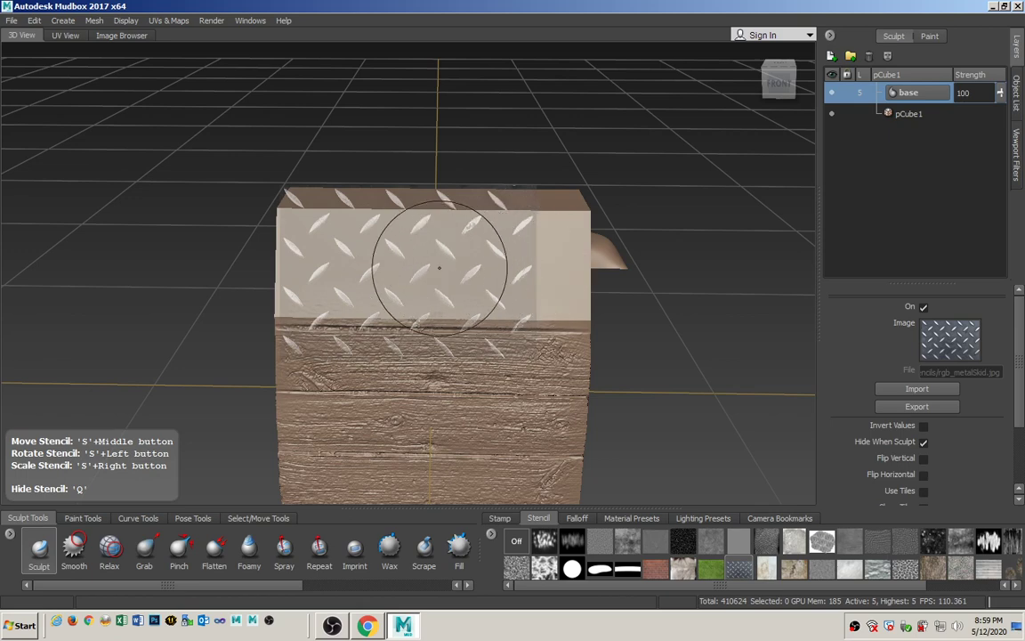
drag(438, 267, 555, 262)
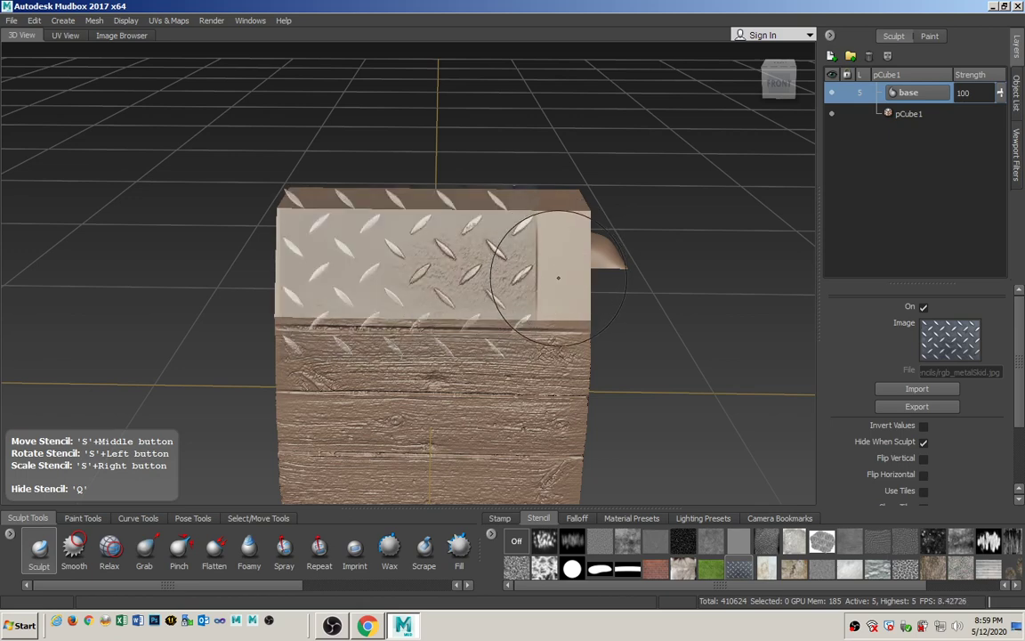
key(ctrl+z)
key(ctrl+z)
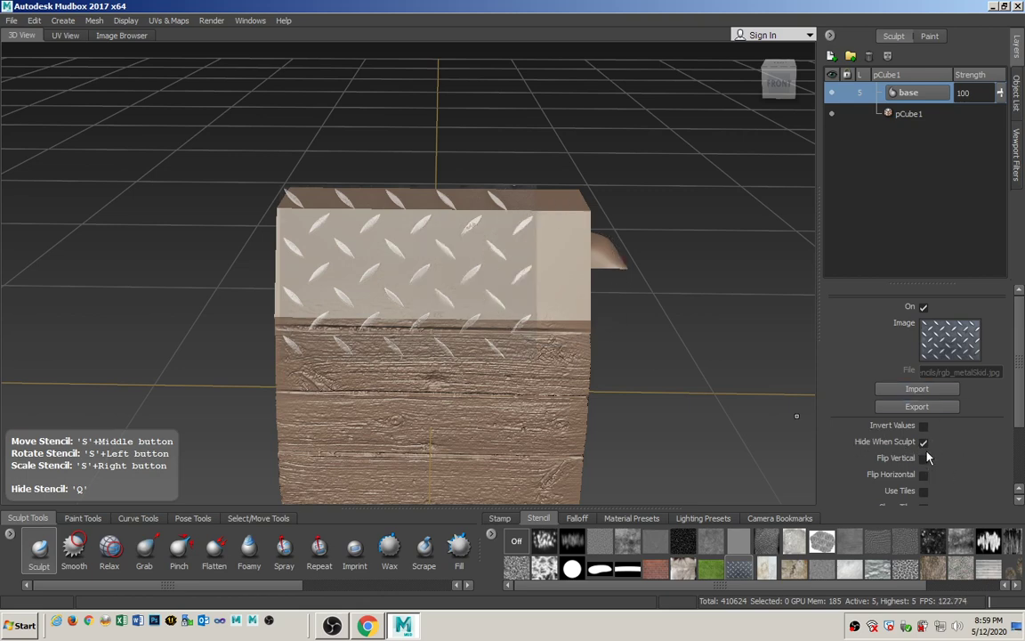
Step: Turn on tiling for the metal skid stencil and sculpt its pattern across the lid's front slope
drag(1019, 411, 1011, 434)
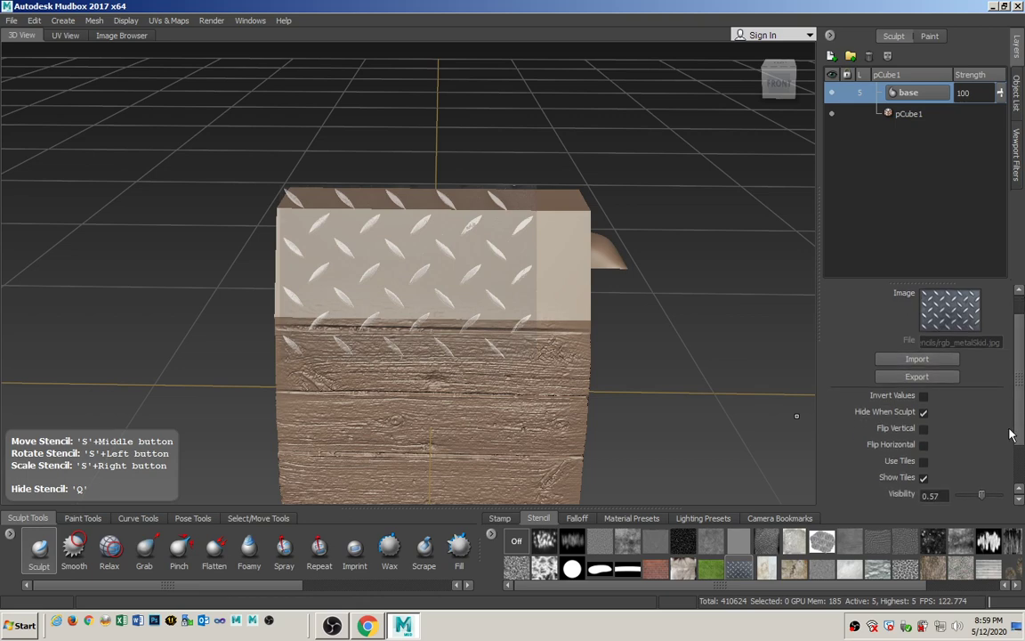
click(923, 461)
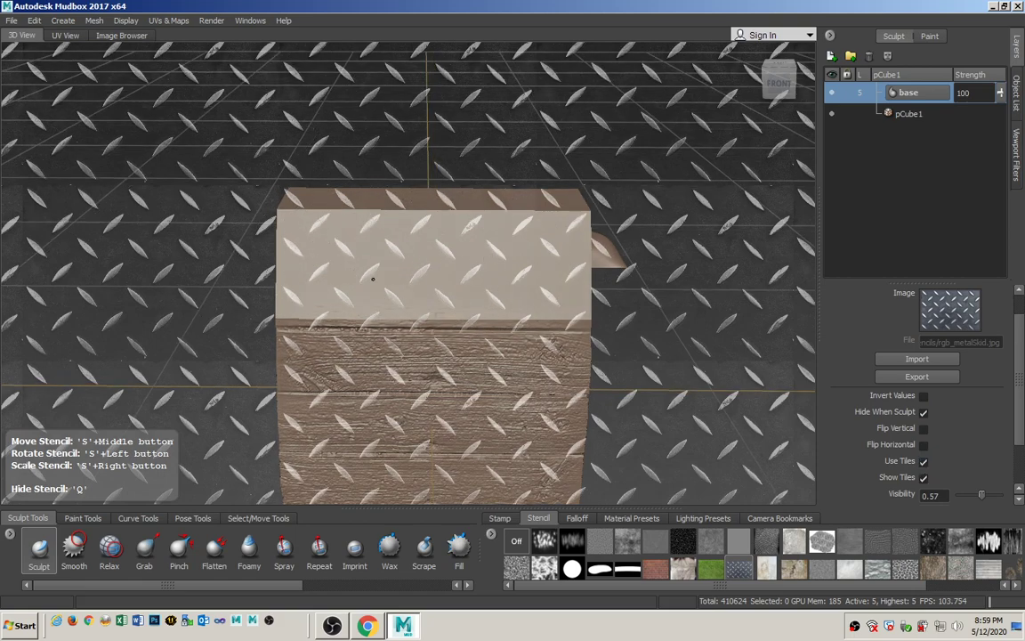
mouse_move(361, 258)
mouse_down()
mouse_move(316, 252)
mouse_move(445, 227)
mouse_move(544, 301)
mouse_up()
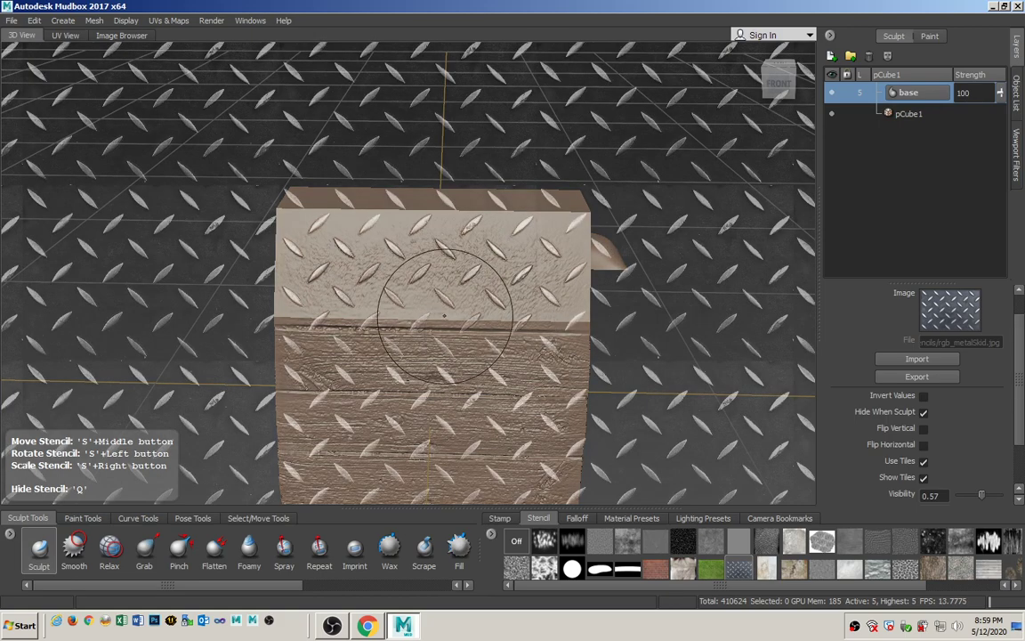
Step: Sculpt the metal skid pattern onto the top and right end of the toolbox lid
mouse_move(446, 314)
alt+mouse_down()
mouse_move(443, 379)
mouse_move(451, 363)
alt+mouse_up()
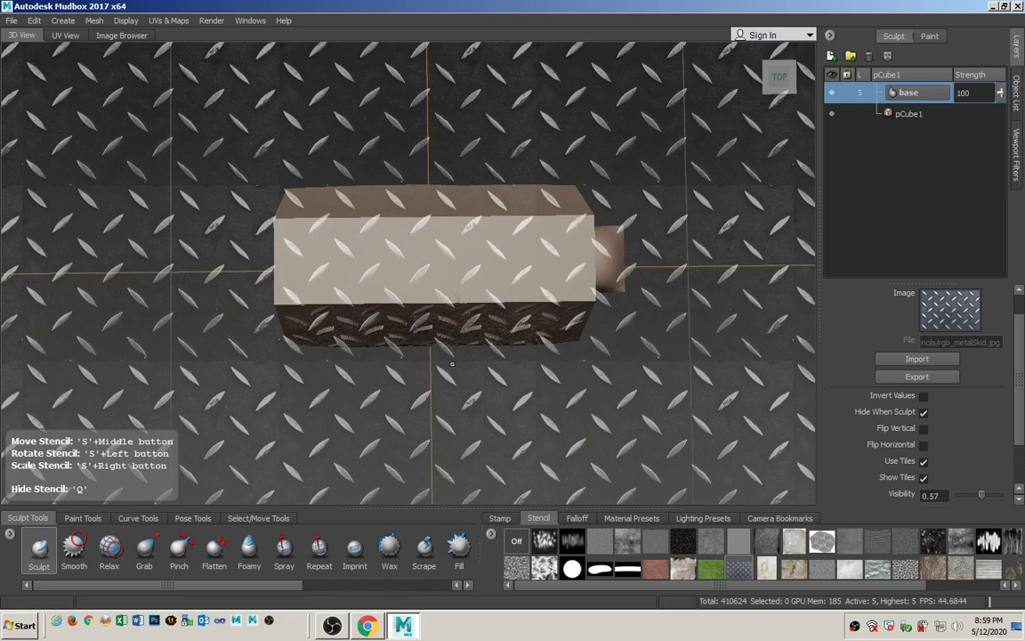
mouse_move(516, 274)
mouse_down()
mouse_move(370, 236)
mouse_move(309, 254)
mouse_move(411, 246)
mouse_move(549, 256)
mouse_move(381, 242)
mouse_move(388, 290)
mouse_move(420, 326)
mouse_move(434, 265)
mouse_move(294, 240)
mouse_move(252, 274)
mouse_move(445, 230)
mouse_move(512, 267)
mouse_move(485, 284)
mouse_move(331, 256)
mouse_move(352, 267)
mouse_up()
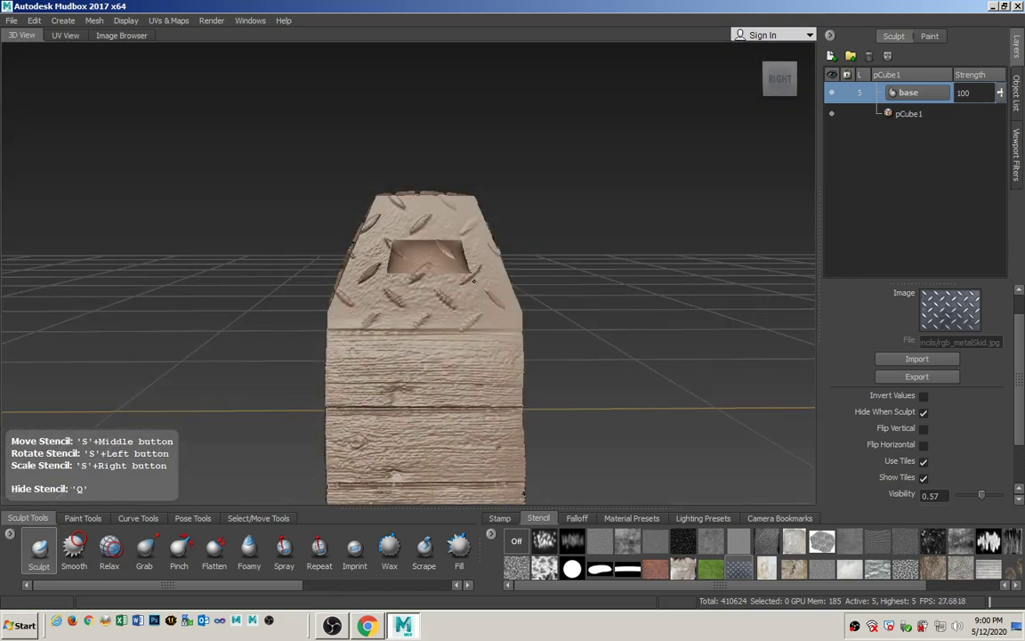
drag(418, 302, 445, 324)
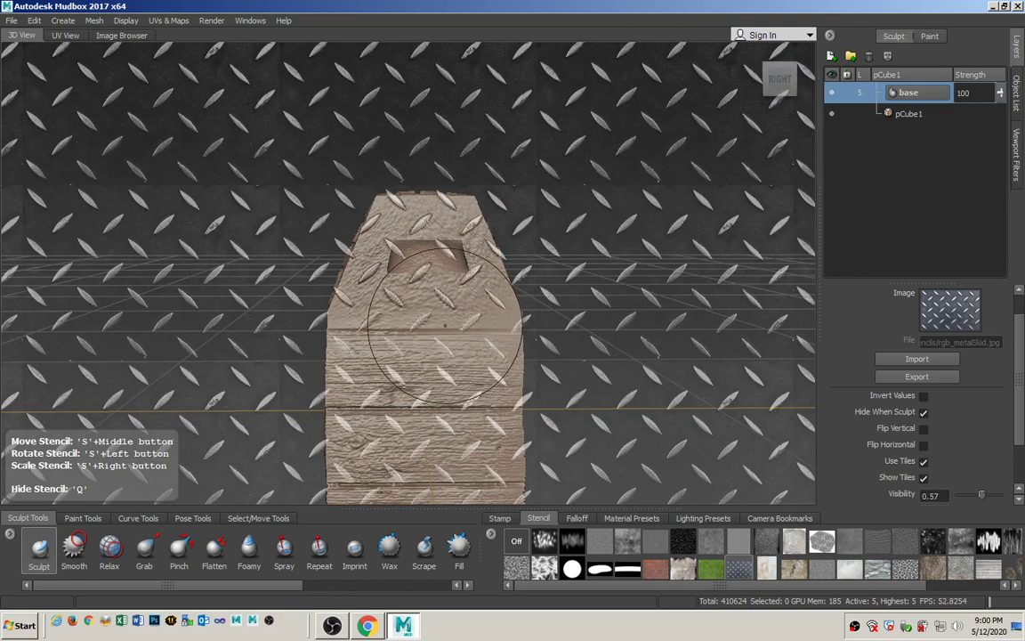
Step: Hide the stencil and set the base sculpt layer's strength to 76
key(q)
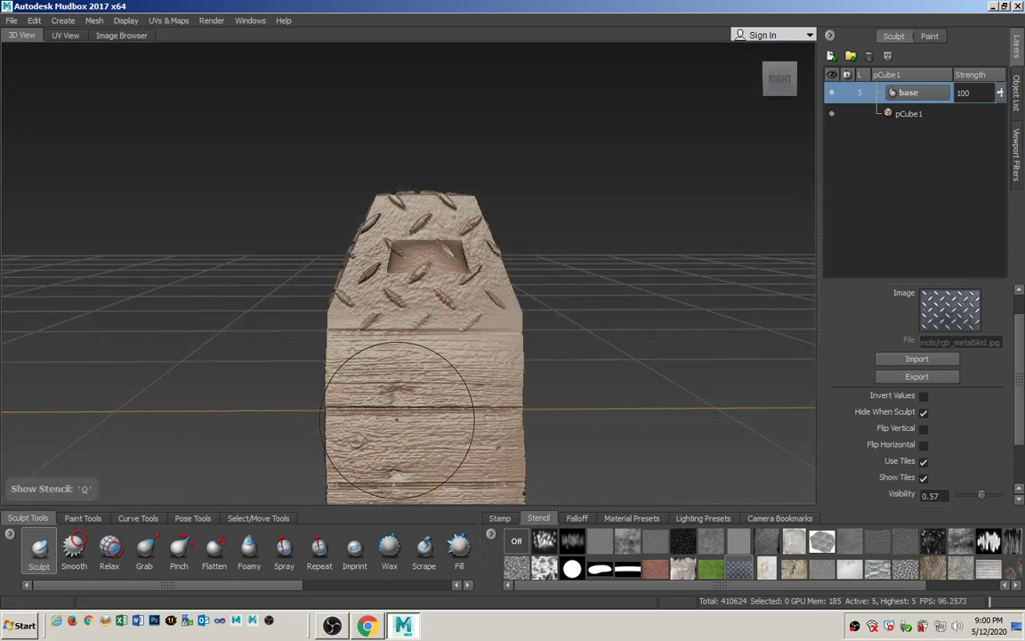
mouse_move(381, 424)
alt+mouse_down()
mouse_move(378, 435)
mouse_move(430, 354)
mouse_move(439, 389)
mouse_move(453, 376)
alt+mouse_up()
scroll(453, 377, up, 3)
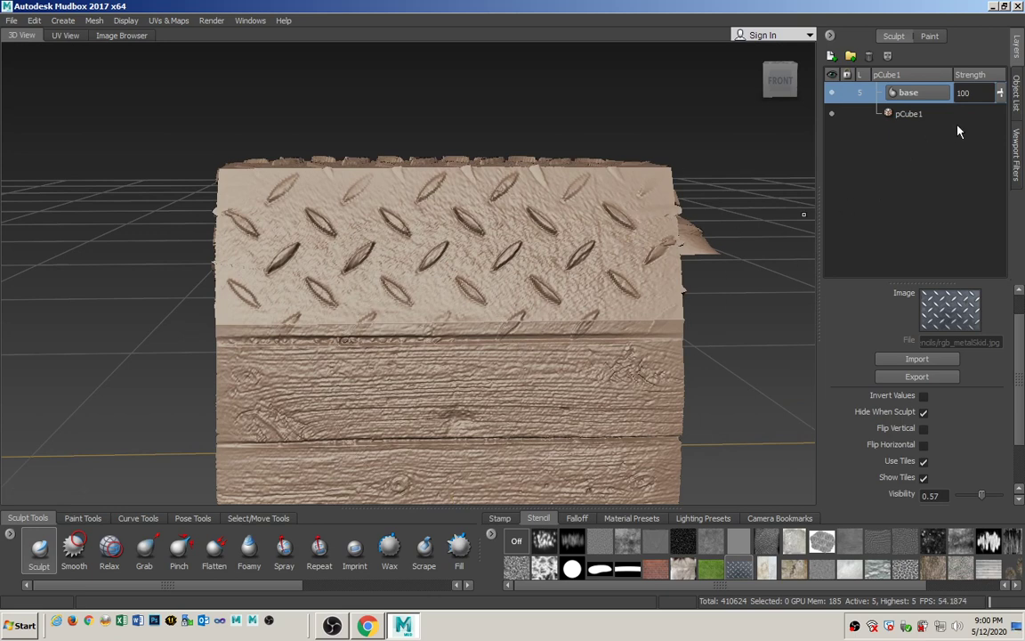
drag(1007, 98, 1008, 104)
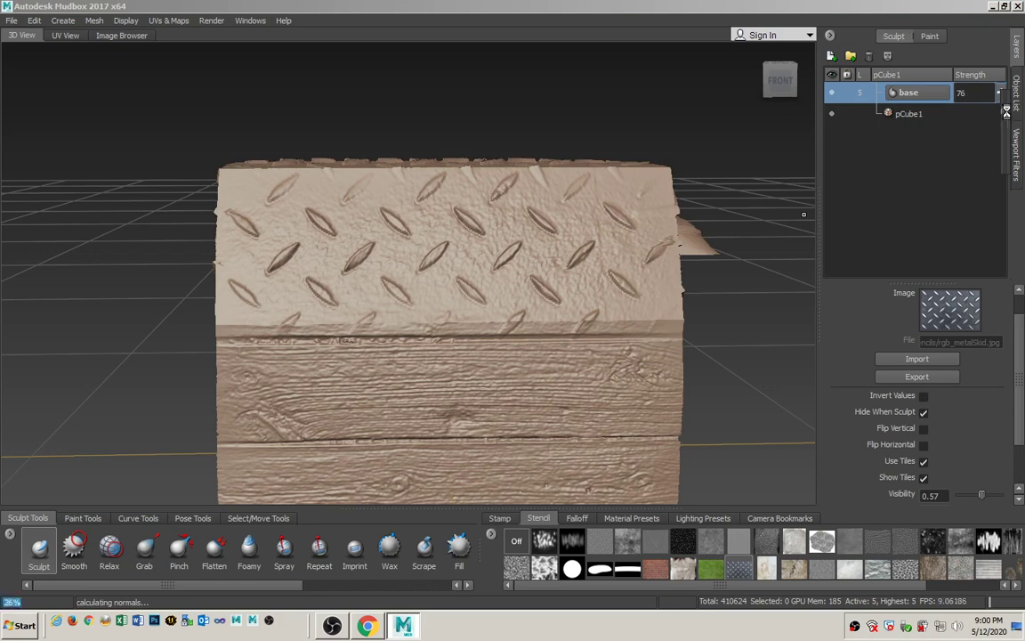
Step: Hide the viewport grid and check the sculpted wood and metal relief on the whole toolbox
mouse_move(378, 436)
alt+mouse_down()
mouse_move(289, 359)
mouse_move(400, 357)
mouse_move(671, 132)
alt+mouse_up()
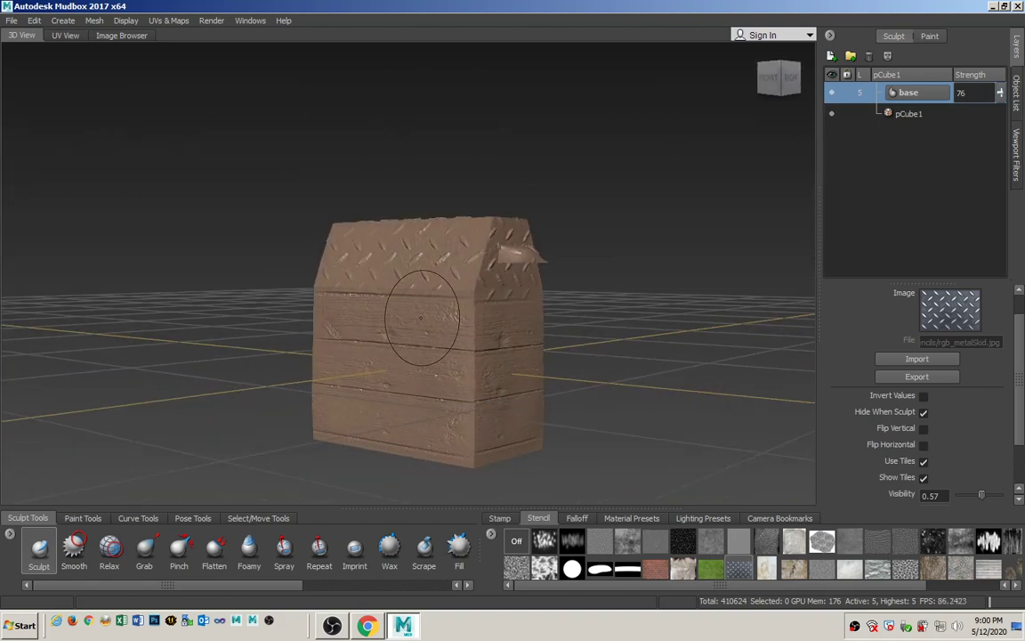
alt+right_drag(381, 352, 442, 345)
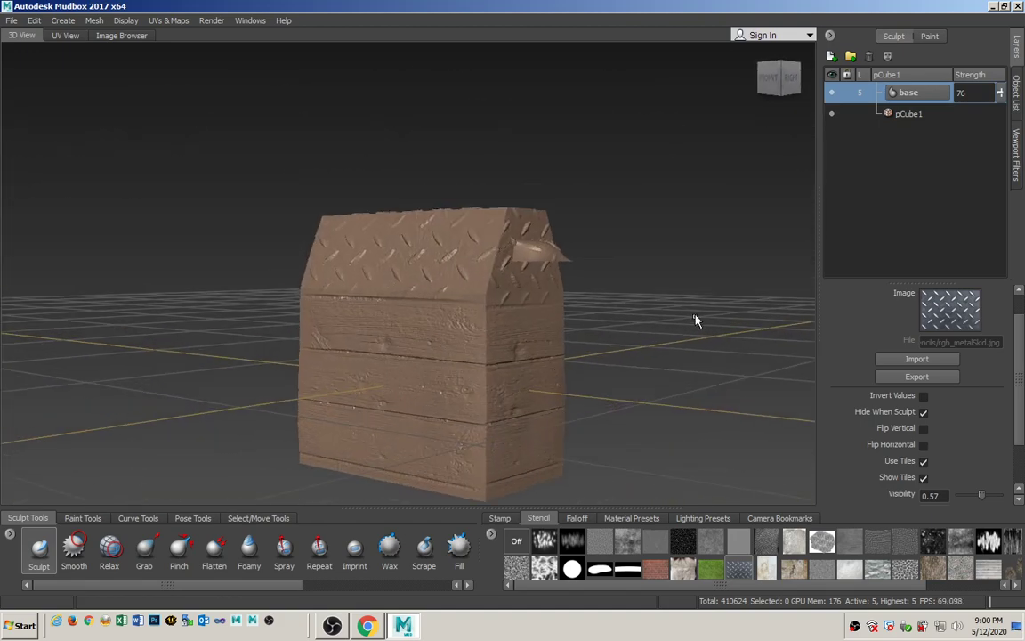
key(g)
alt+middle_drag(383, 359, 388, 311)
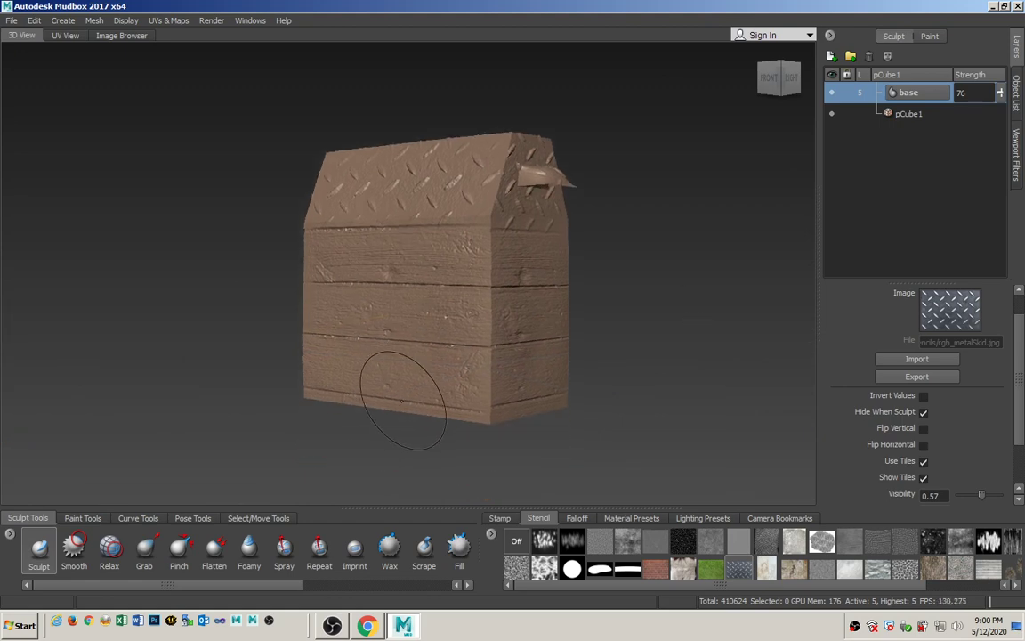
Step: Add a new sculpt layer and hide the base layer
click(831, 56)
click(831, 114)
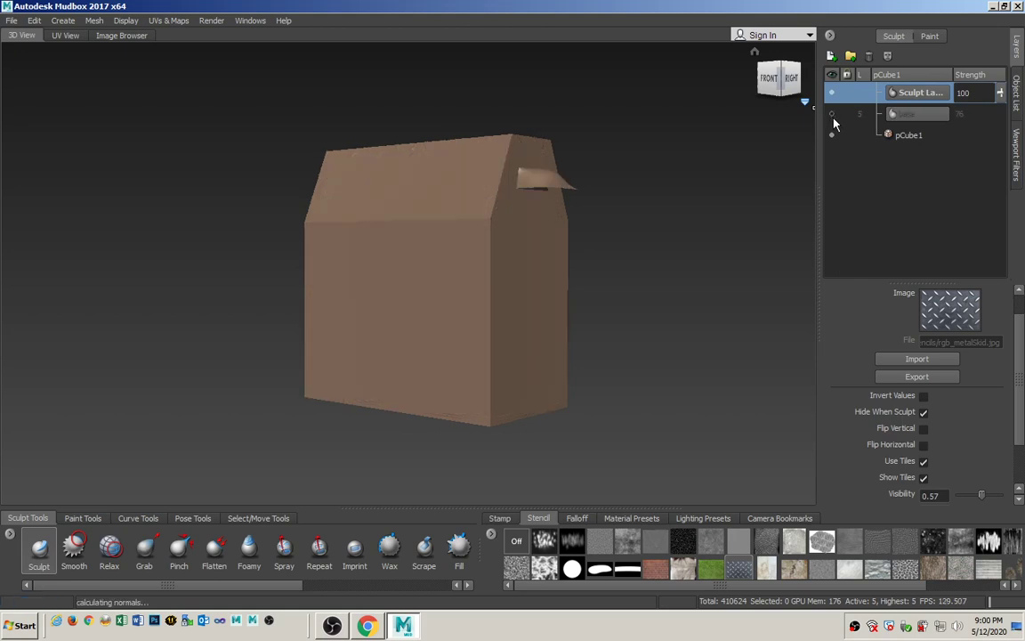
Step: Load the bw_dirtyStreaks.png stencil with tiling off, and scale and rotate it diagonally across the toolbox's front
alt+right_drag(125, 365, 332, 353)
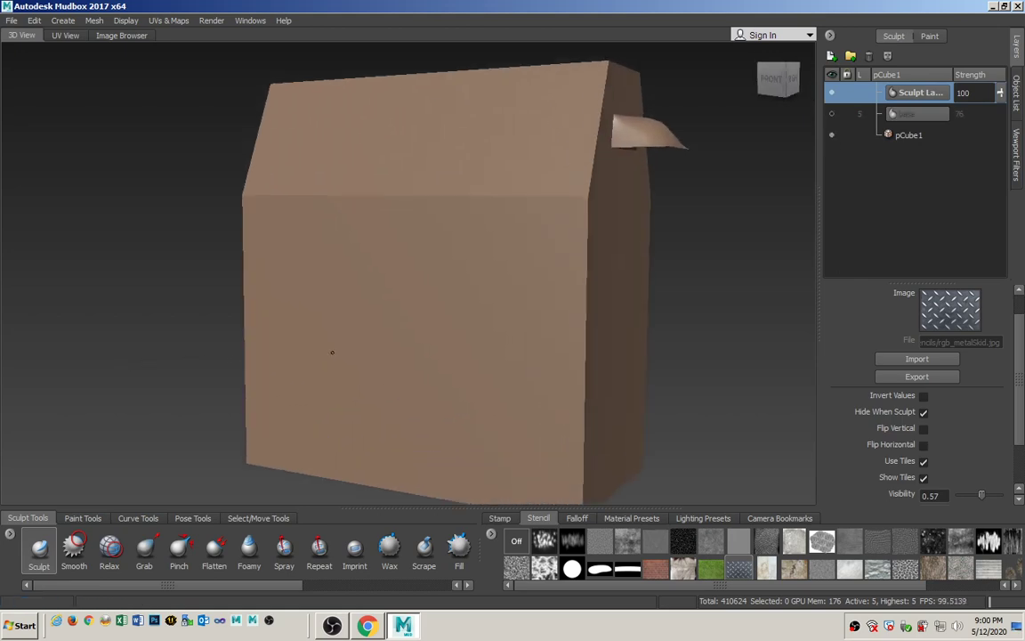
alt+drag(332, 353, 408, 349)
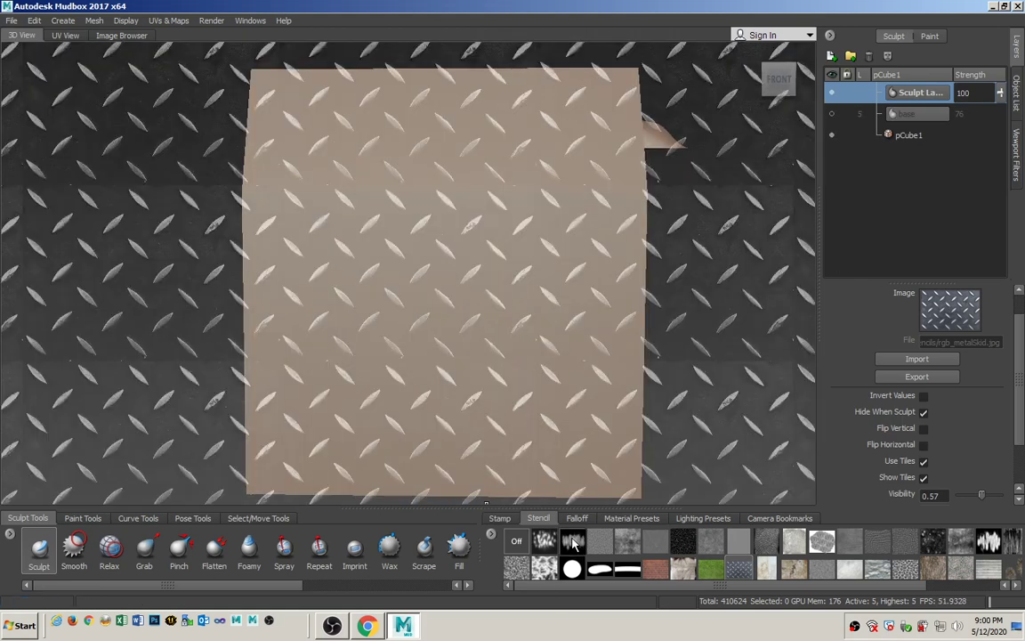
click(572, 541)
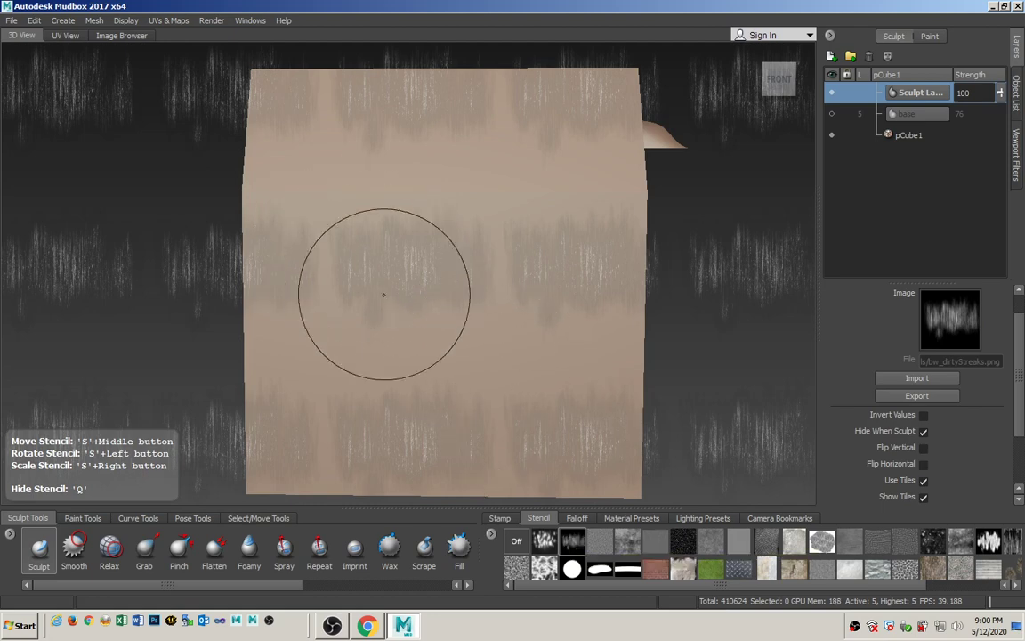
click(923, 482)
right_drag(304, 297, 517, 339)
drag(494, 332, 344, 340)
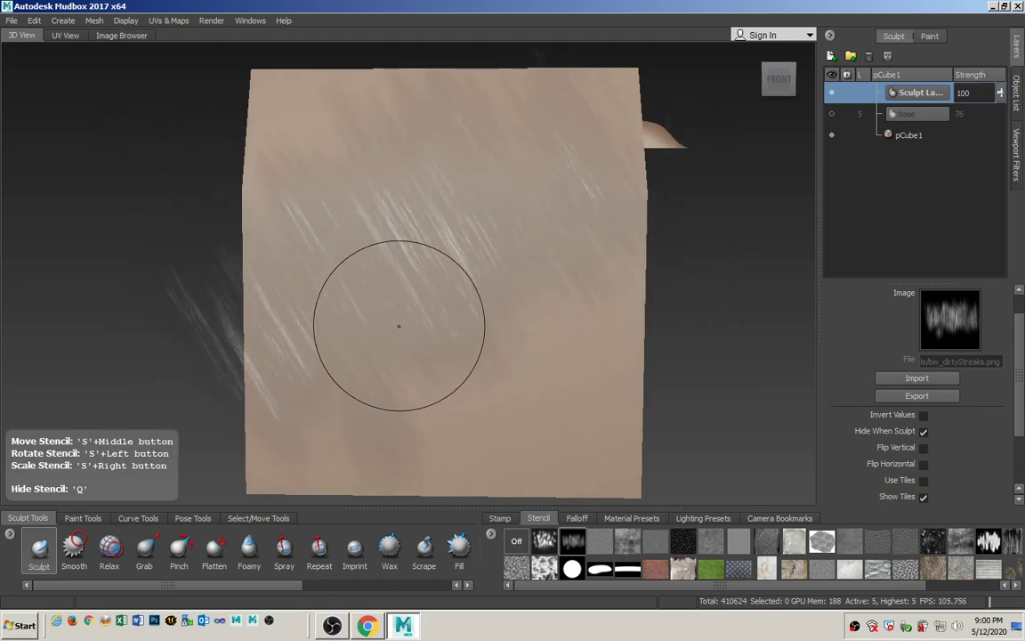
Step: Sculpt the diagonal dirty streaks onto the middle of the toolbox's front and hide the stencil
mouse_move(441, 359)
alt+mouse_down()
mouse_move(456, 337)
mouse_move(413, 292)
mouse_move(424, 293)
alt+mouse_up()
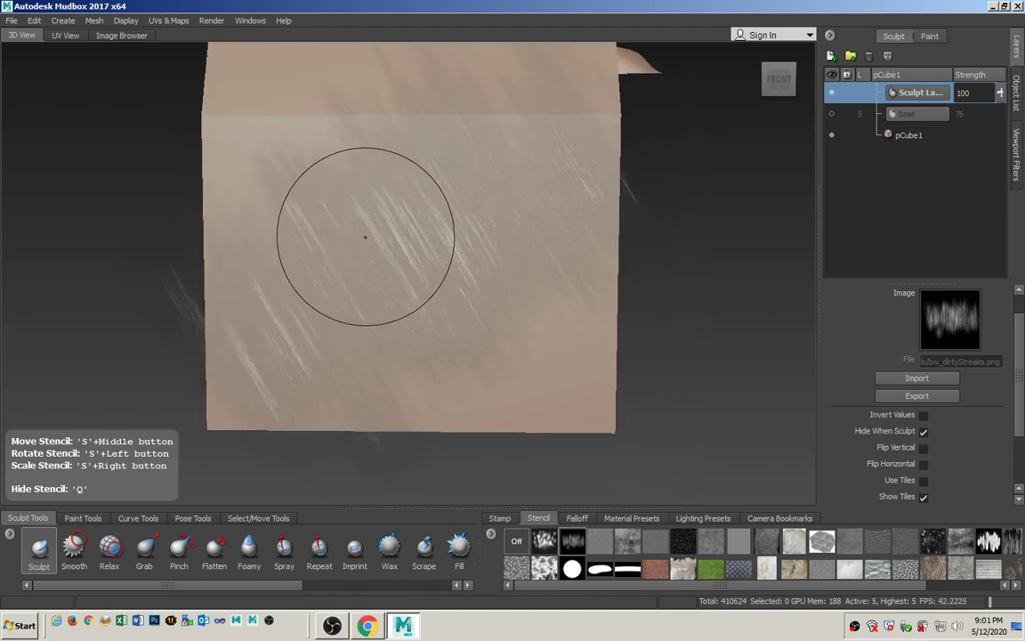
mouse_move(365, 237)
mouse_down()
mouse_move(361, 285)
mouse_move(343, 191)
mouse_move(307, 174)
mouse_up()
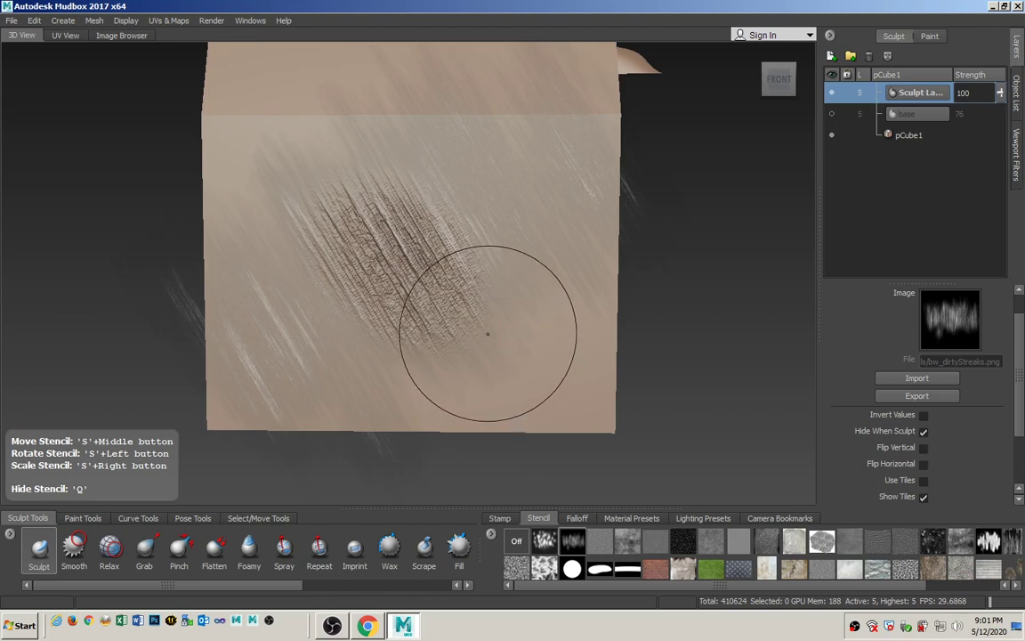
key(q)
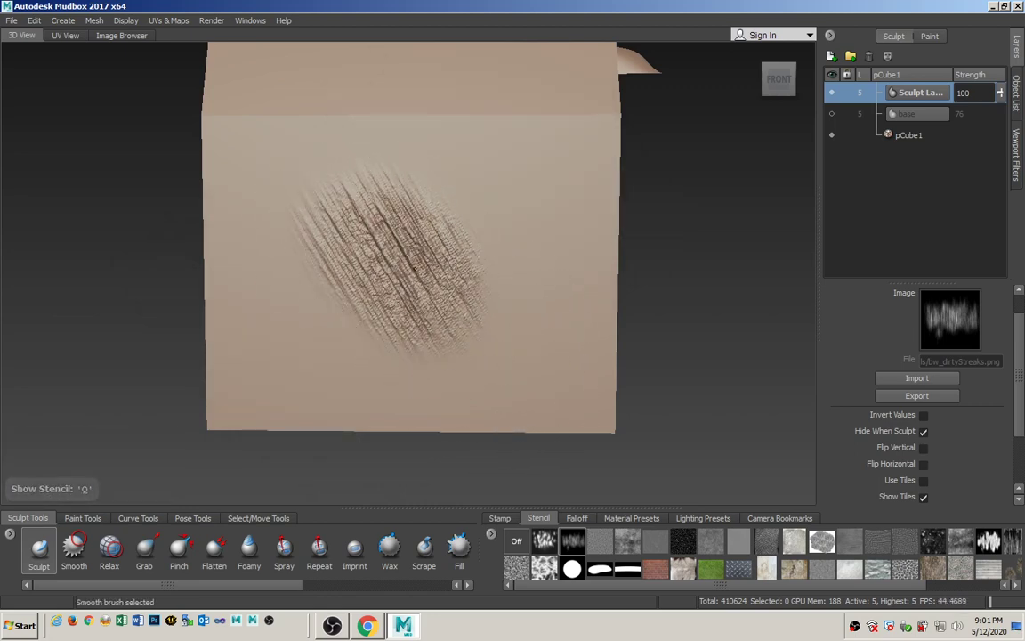
Step: Try sculpting the rgb_fur.jpg stencil onto the back of the toolbox
mouse_move(584, 393)
alt+mouse_down()
mouse_move(510, 349)
mouse_move(280, 343)
mouse_move(320, 392)
alt+mouse_up()
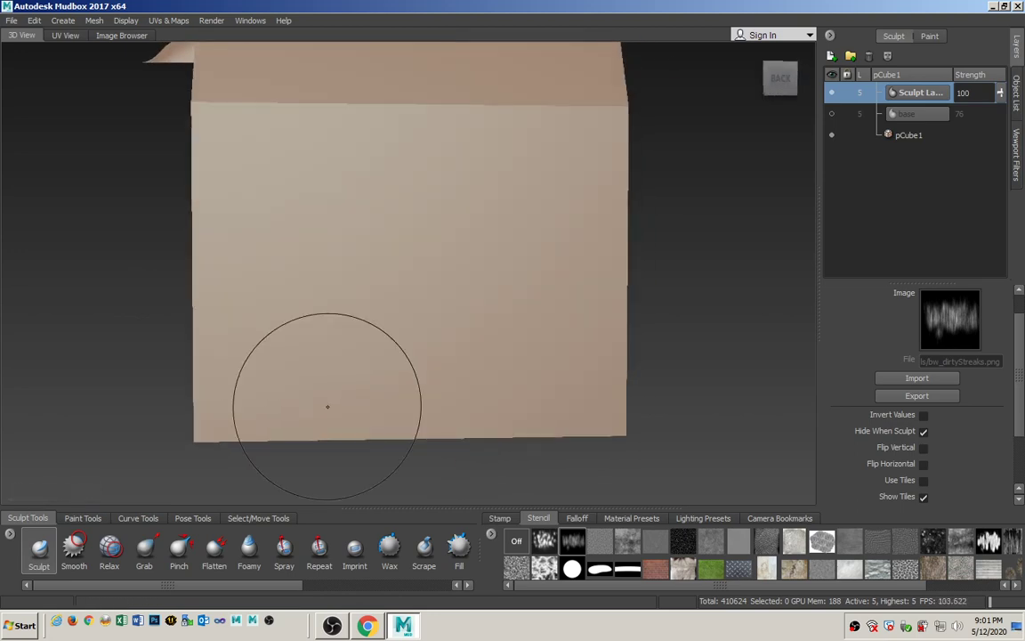
click(684, 569)
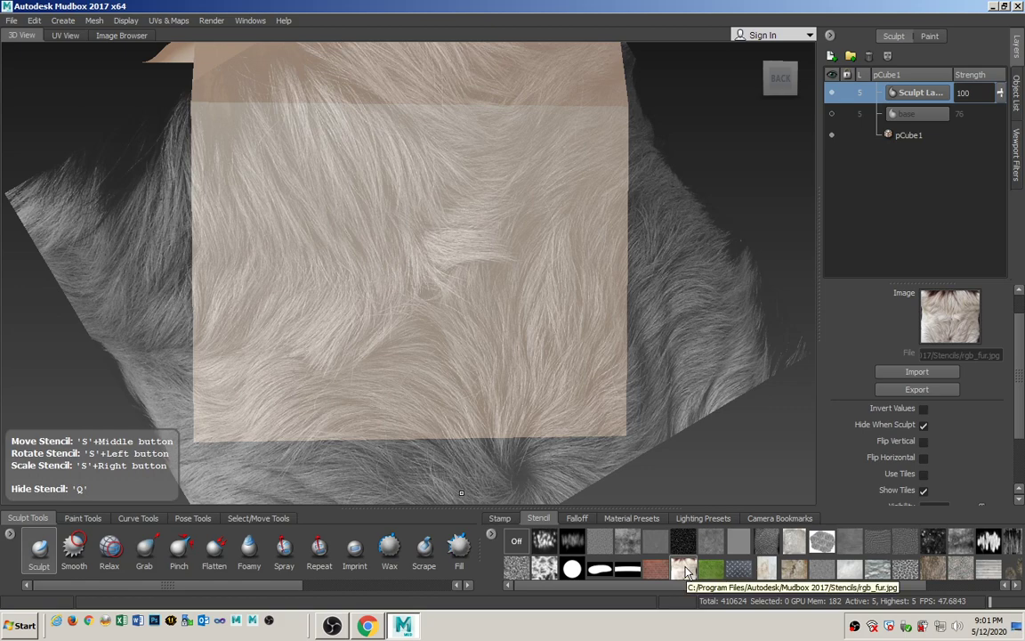
mouse_move(374, 275)
mouse_down()
mouse_move(396, 311)
mouse_move(373, 409)
mouse_up()
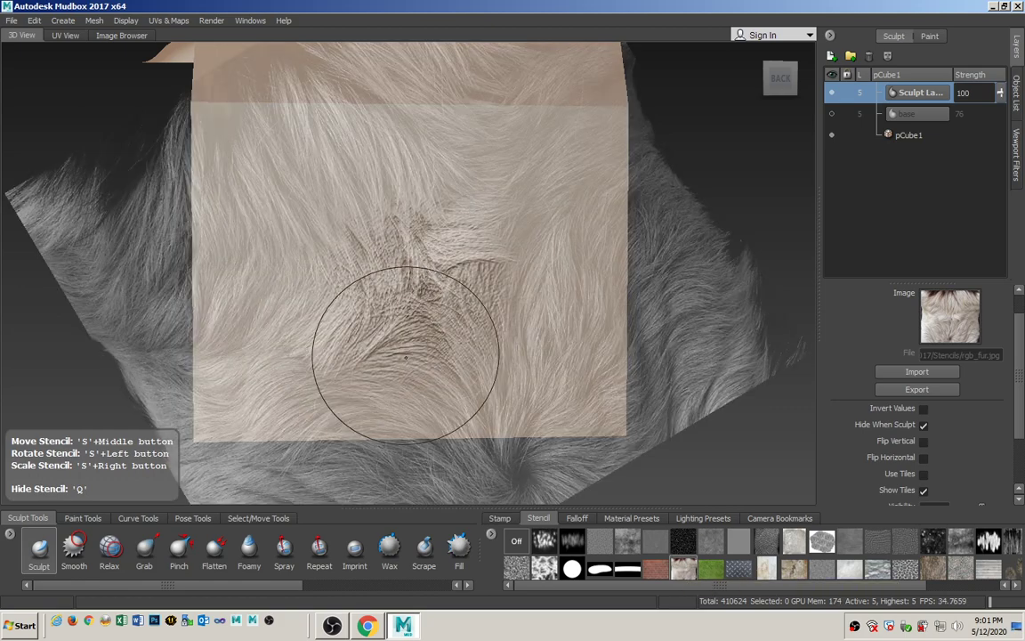
key(ctrl+z)
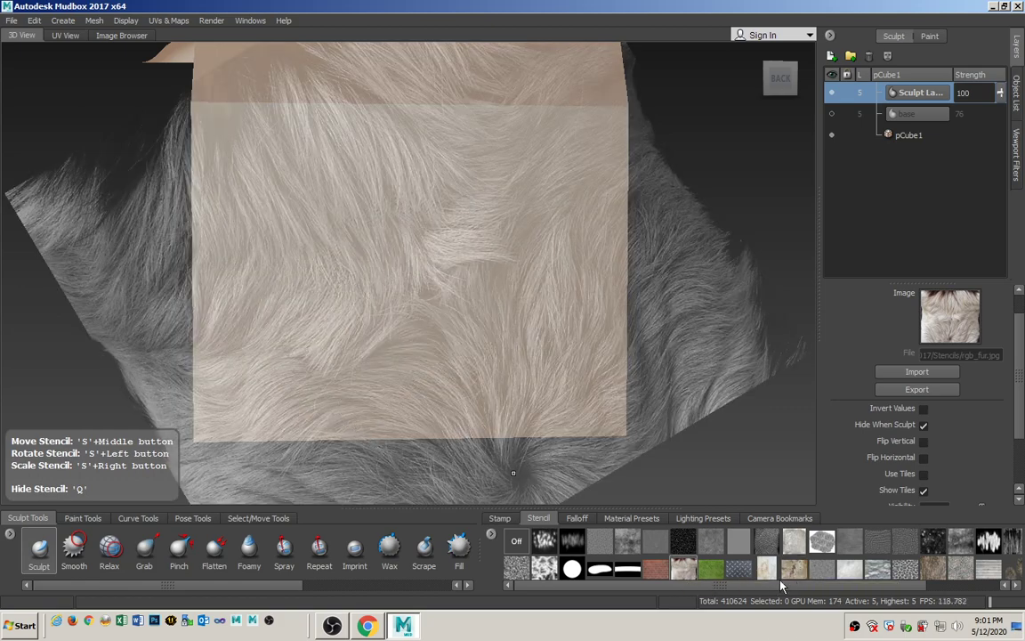
Step: Load the rgba_barkEyes.png stencil, sculpt a patch of bark onto the toolbox's back, and hide the stencil
drag(781, 585, 851, 594)
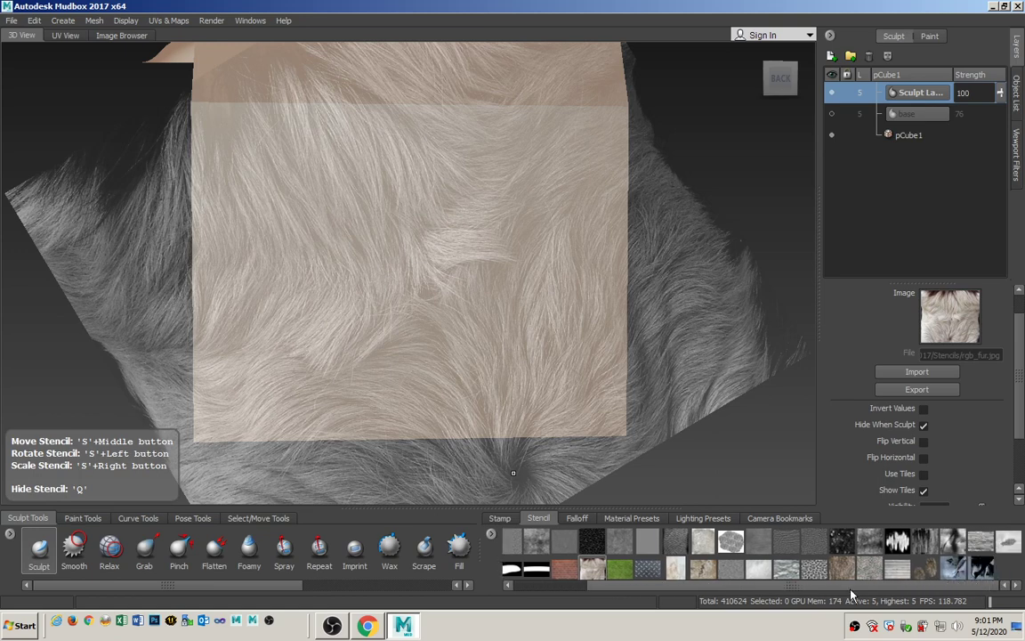
click(935, 574)
mouse_move(564, 341)
alt+mouse_down()
mouse_move(634, 342)
mouse_move(648, 300)
alt+mouse_up()
mouse_move(586, 201)
mouse_down()
mouse_move(571, 160)
mouse_move(584, 183)
mouse_up()
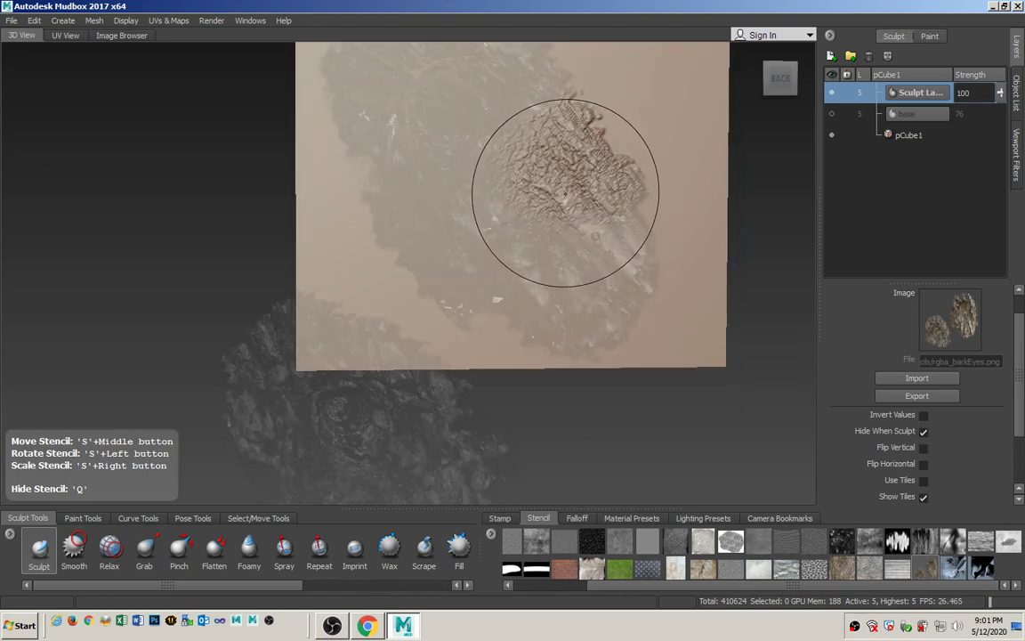
key(ctrl+z)
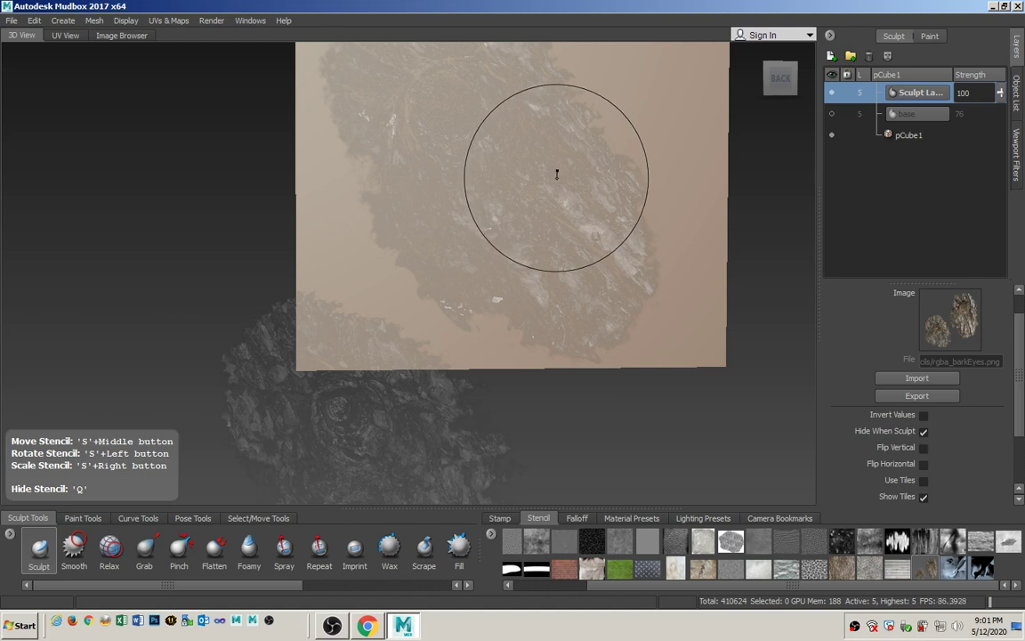
drag(623, 203, 556, 218)
drag(618, 299, 607, 272)
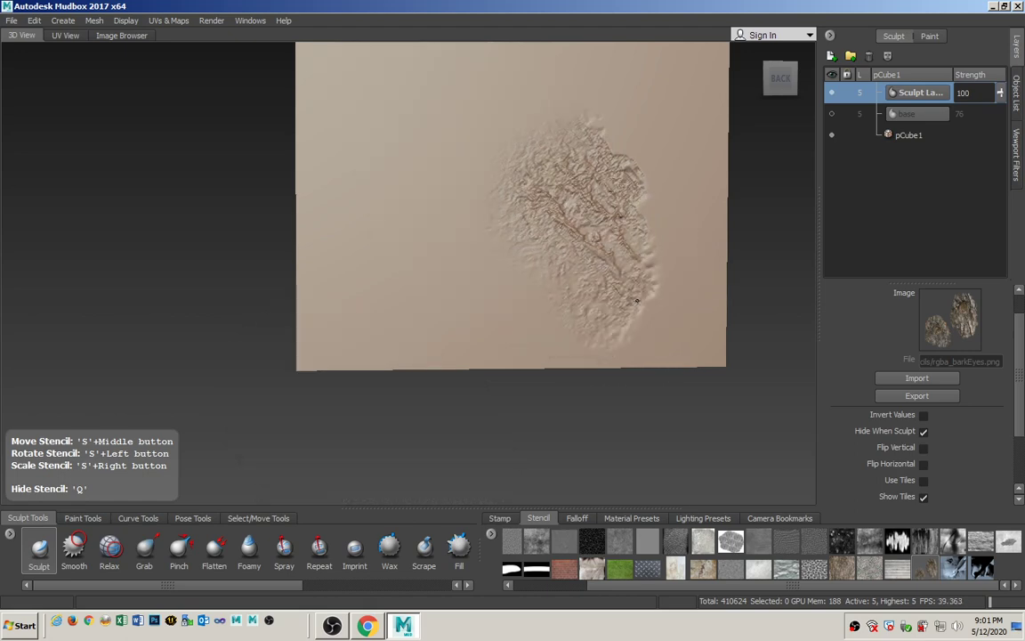
key(q)
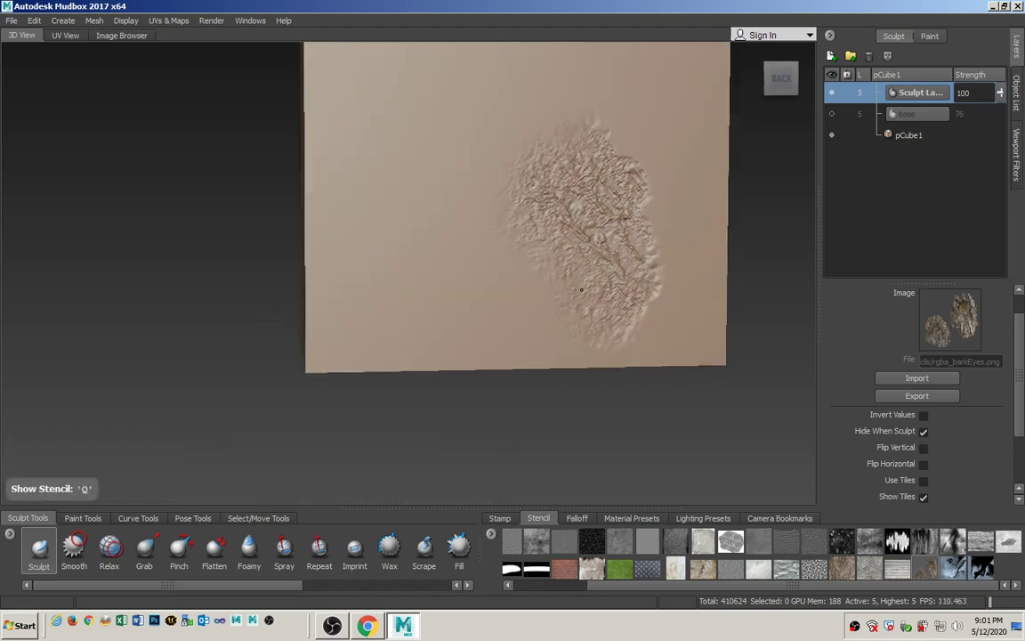
Step: Show the base layer again and check the combined sculpt layers on the toolbox's back and front
alt+drag(582, 289, 621, 303)
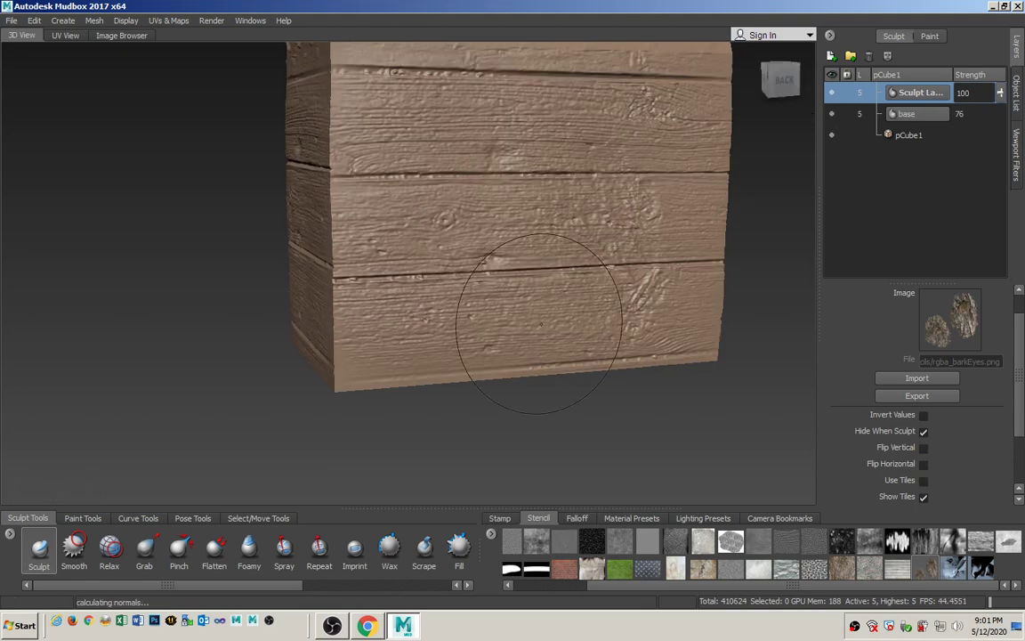
mouse_move(536, 322)
alt+mouse_down()
mouse_move(468, 325)
mouse_move(519, 341)
mouse_move(459, 289)
mouse_move(247, 282)
alt+mouse_up()
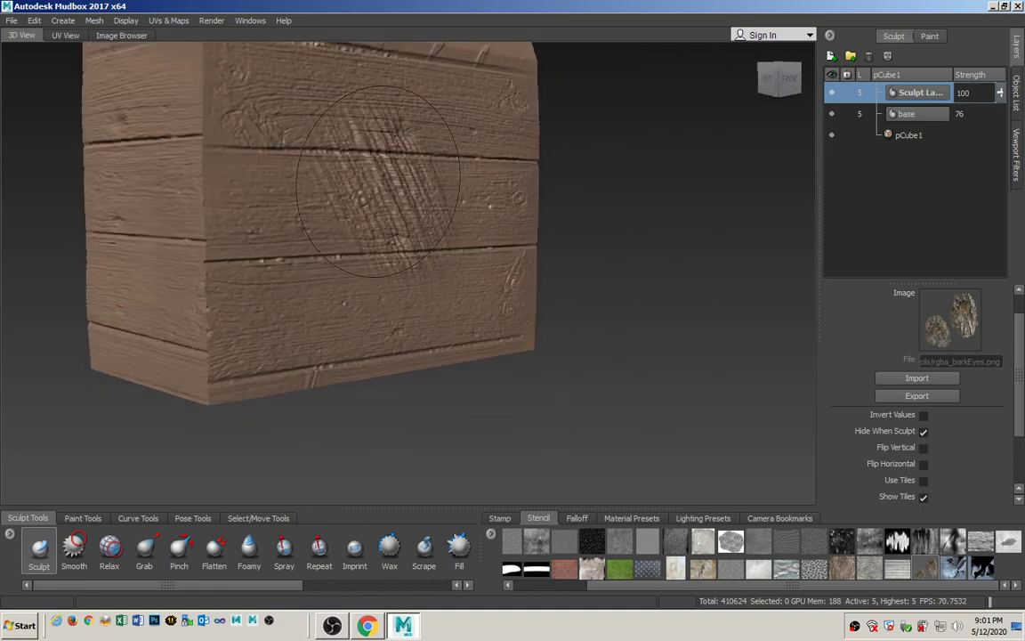
Step: Check the sculpted toolbox from several sides and export pCube1 as high_poly_FBX.fbx to the project's scenes folder
mouse_move(370, 227)
alt+mouse_down()
mouse_move(374, 276)
mouse_move(283, 270)
mouse_move(358, 361)
mouse_move(561, 311)
alt+mouse_up()
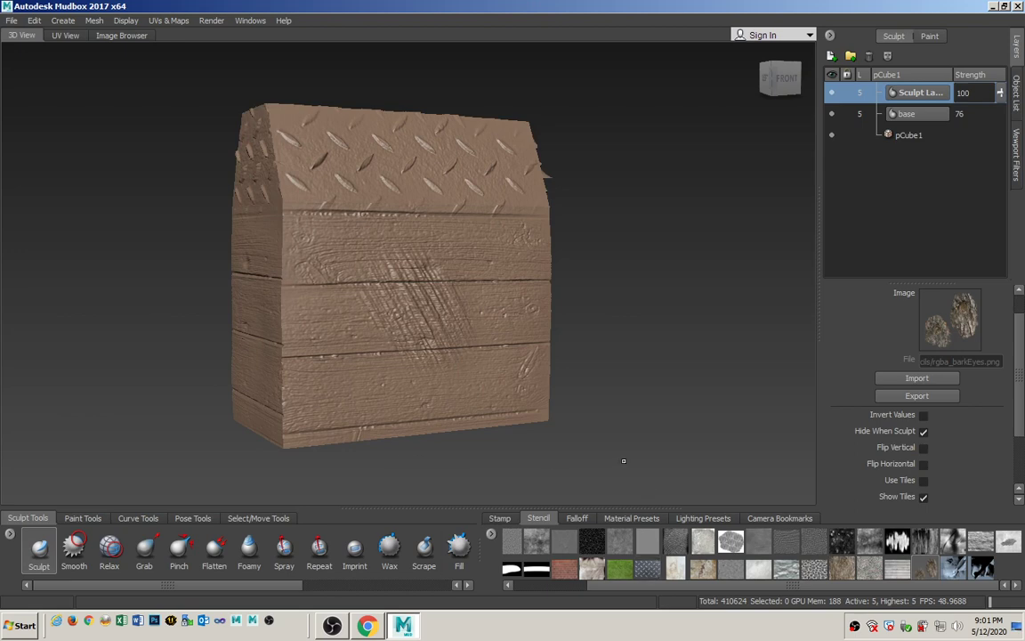
alt+drag(623, 460, 271, 423)
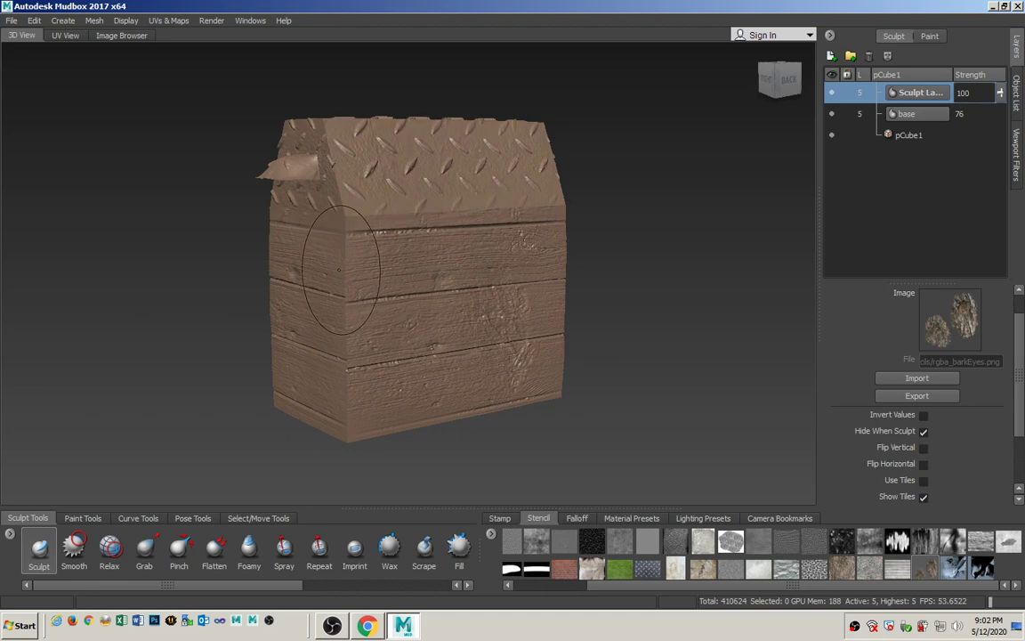
alt+drag(339, 271, 354, 293)
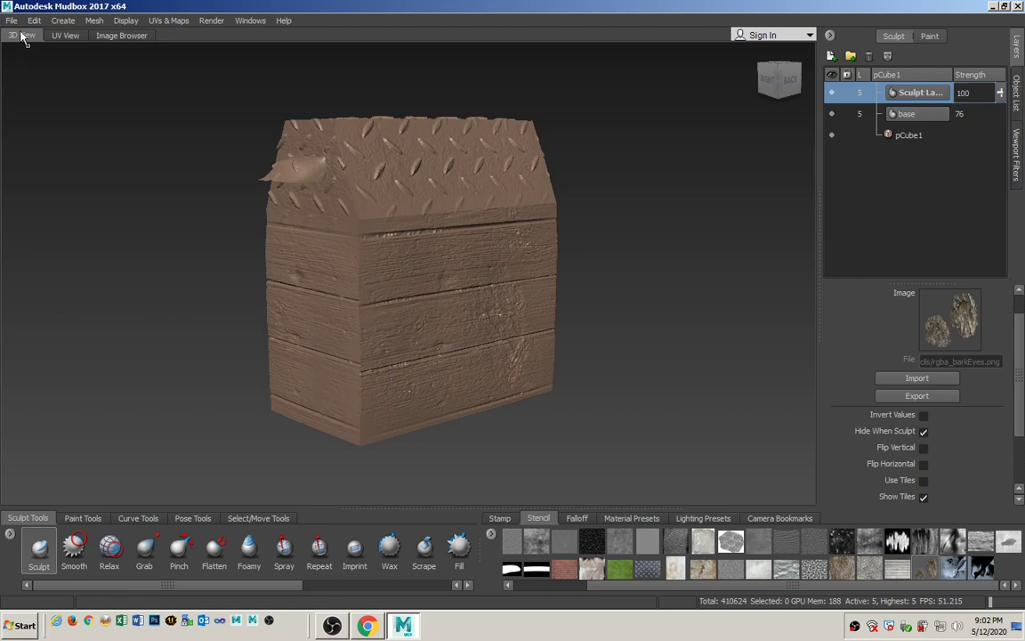
click(1016, 89)
click(897, 203)
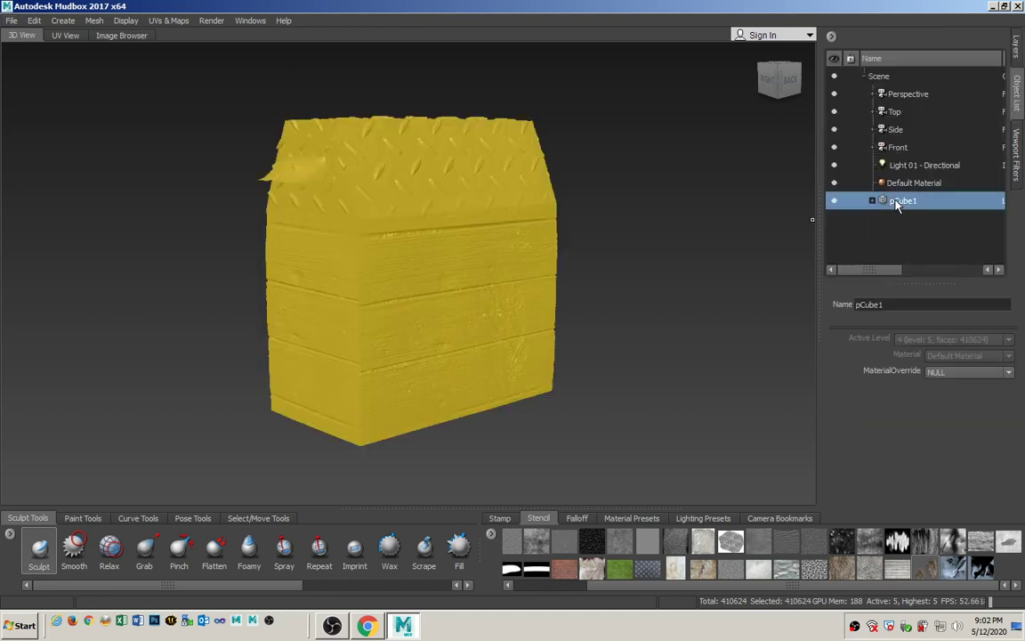
click(12, 21)
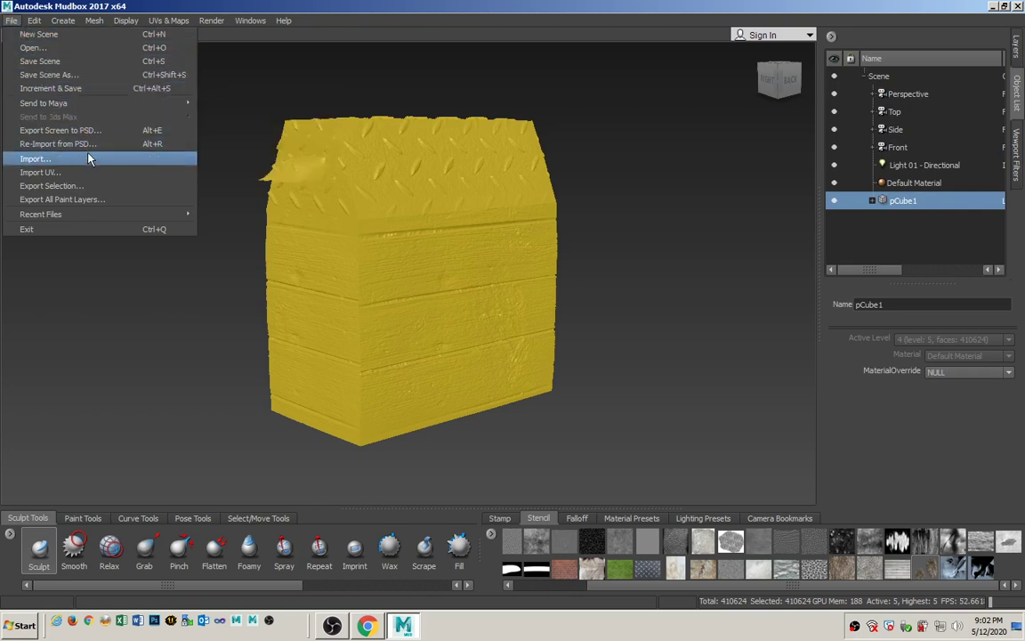
click(87, 186)
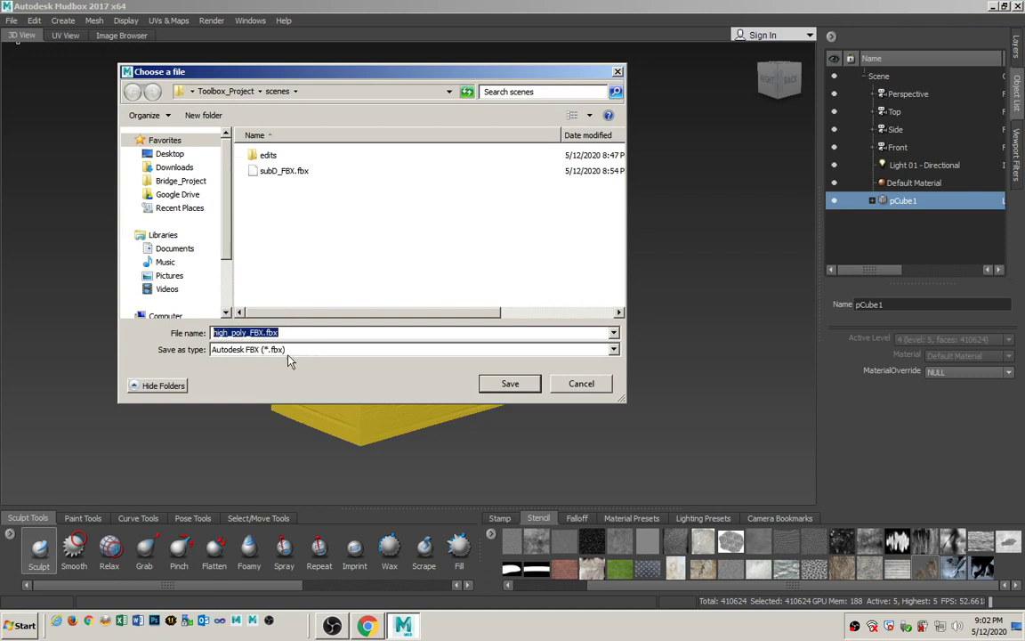
click(517, 386)
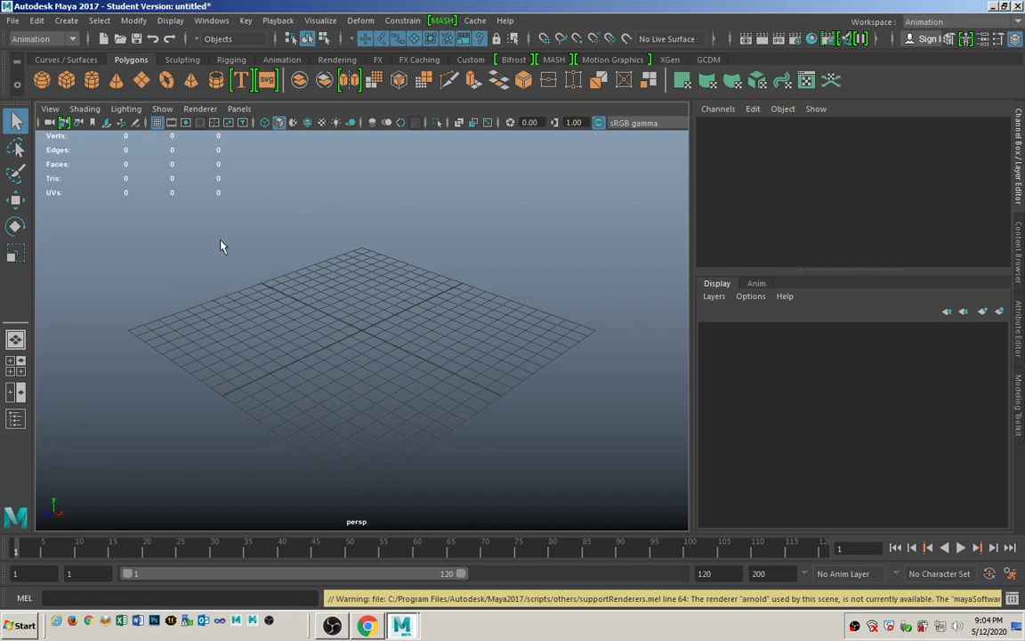
Step: Switch to Maya, set the project to Toolbox_Project, and start a new scene without saving the untitled one
click(13, 21)
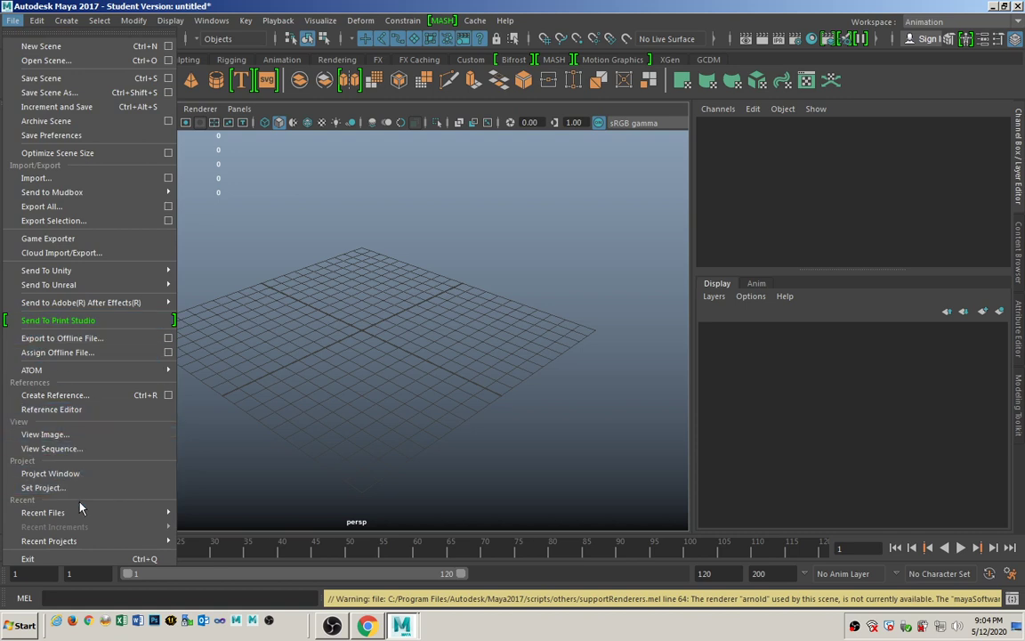
mouse_move(96, 542)
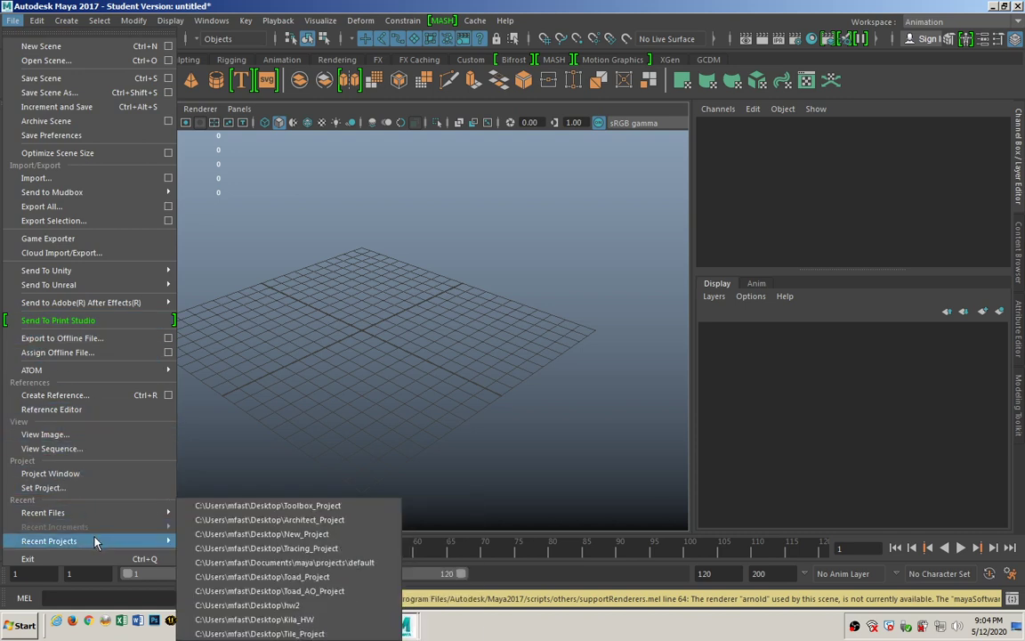
click(255, 511)
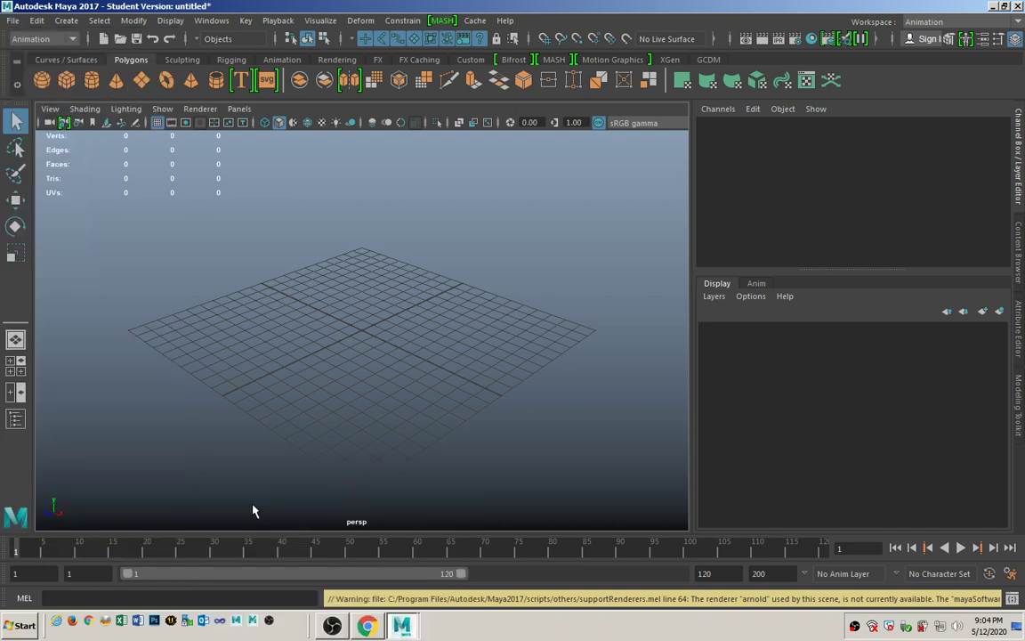
click(102, 40)
click(510, 315)
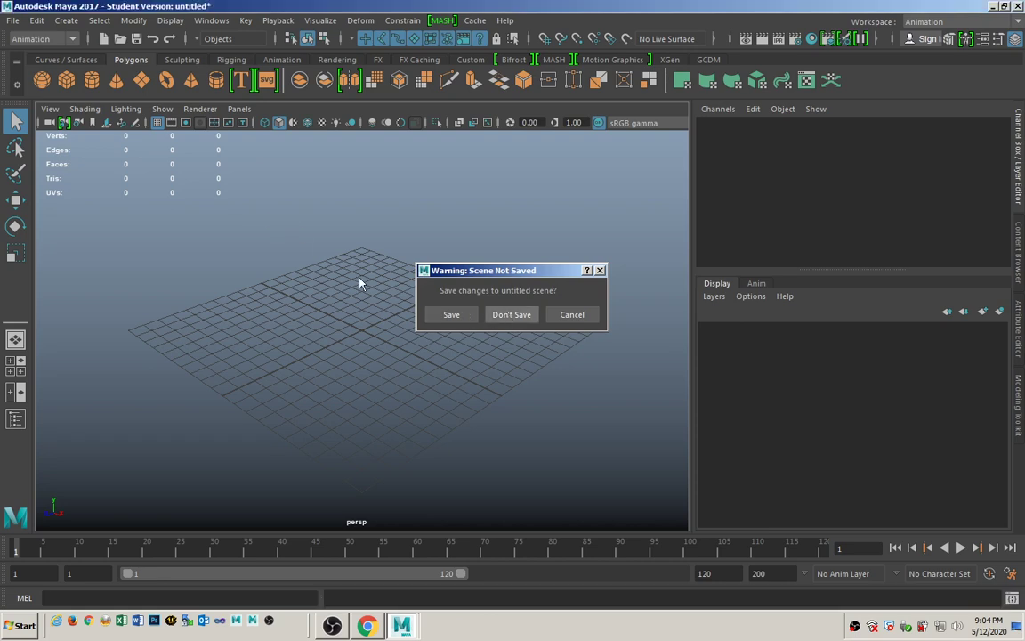
Step: Save the empty scene as a Maya Binary file named high_poly in the project's scenes folder
click(13, 20)
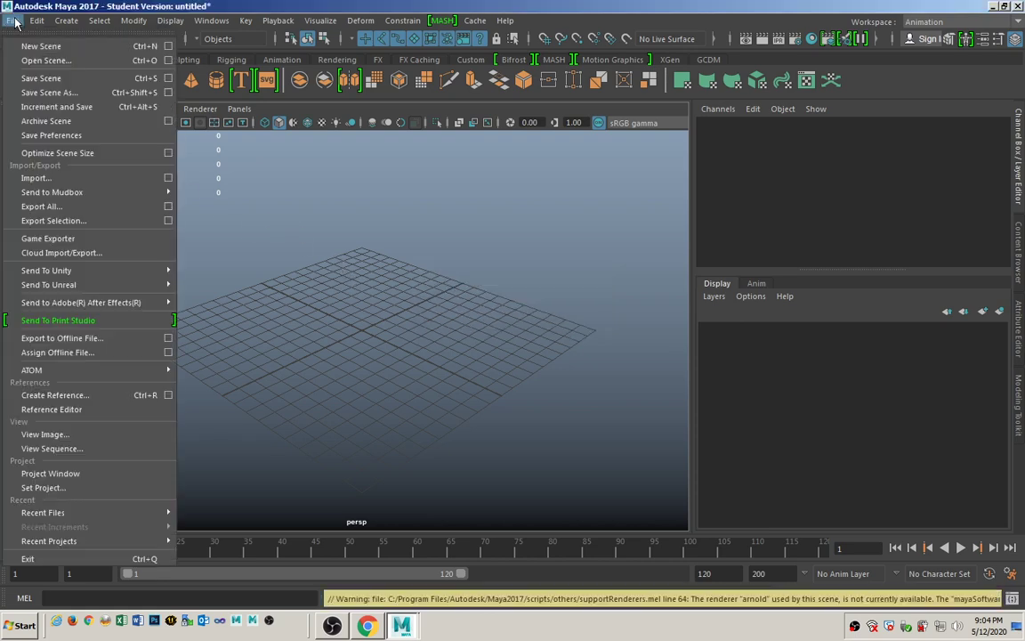
click(39, 82)
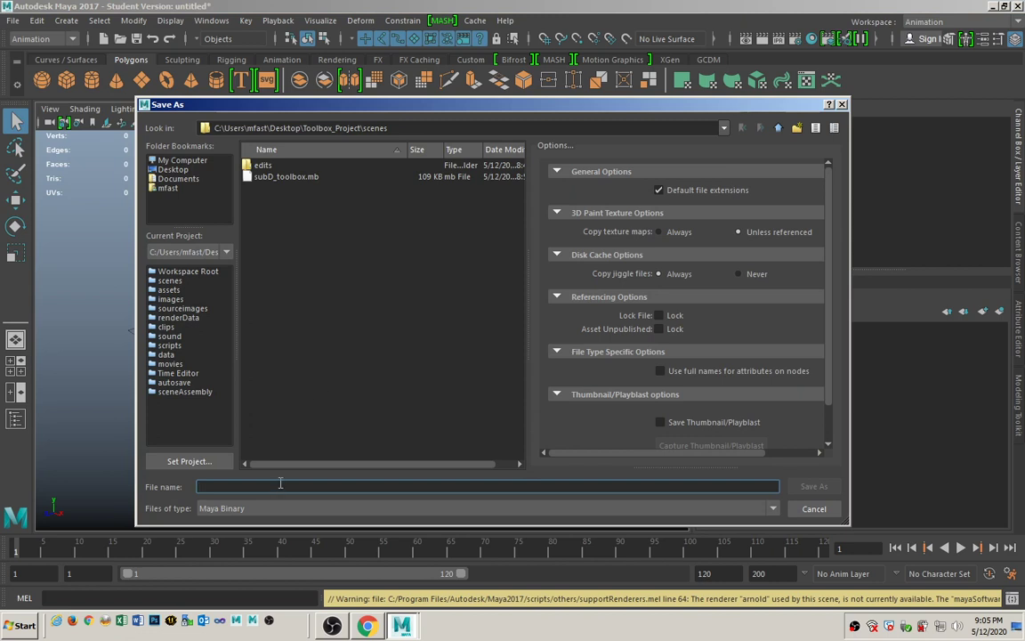
text(high_poly)
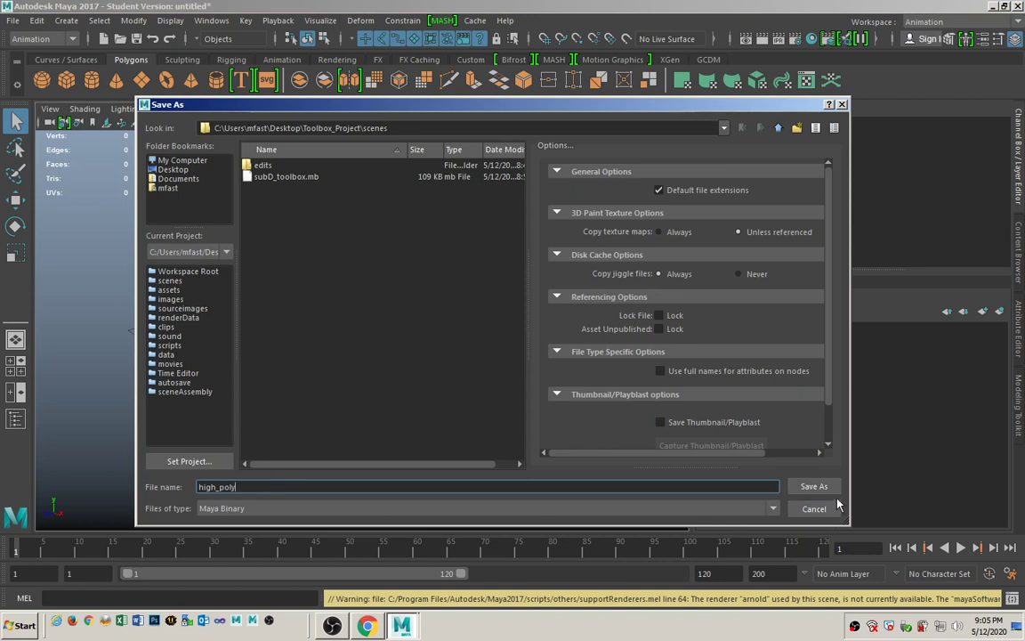
click(812, 486)
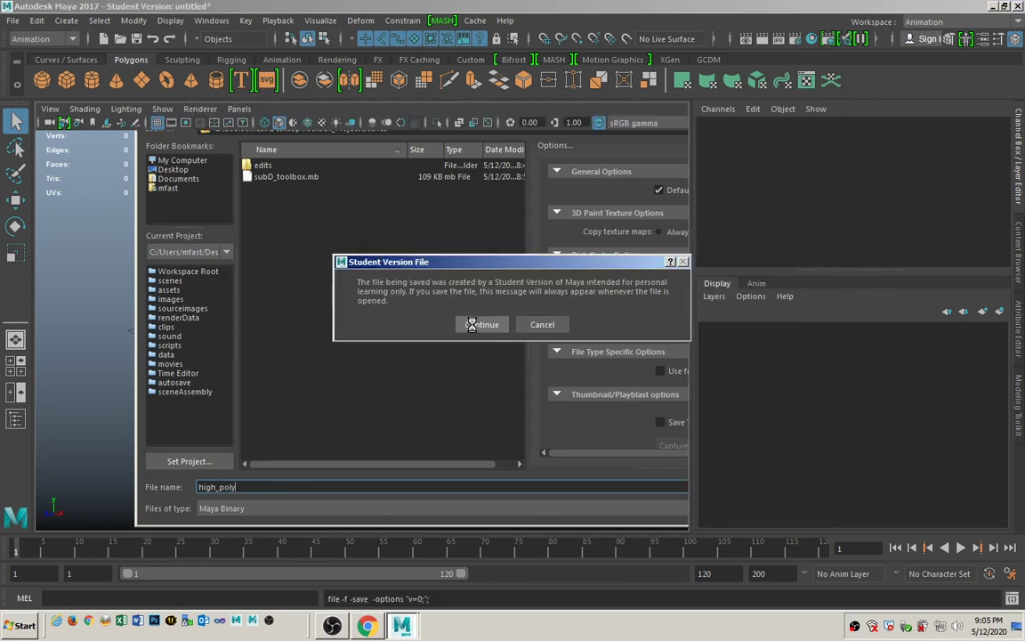
click(472, 324)
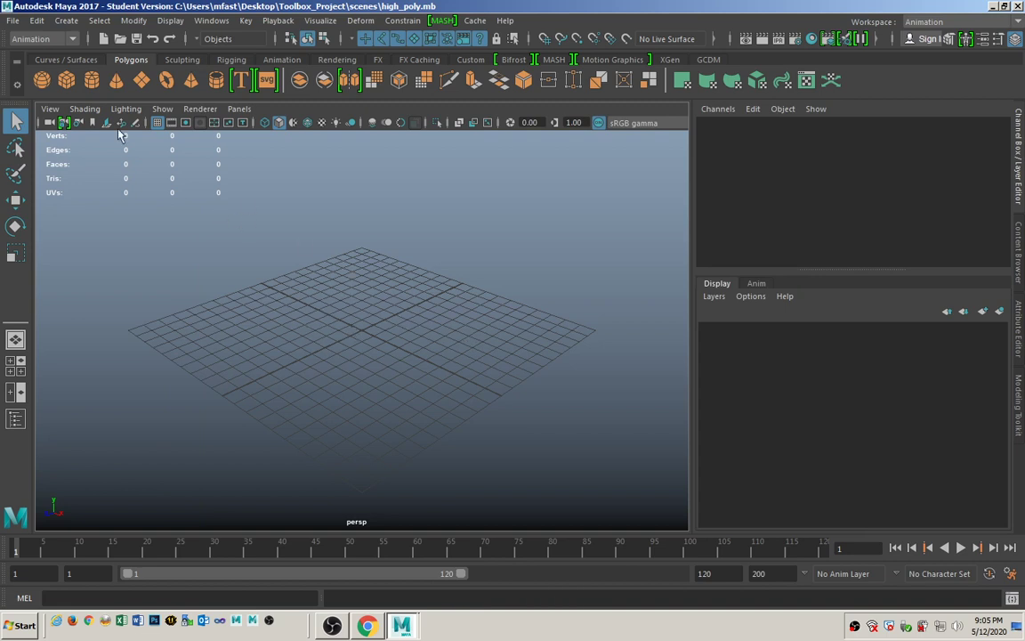
Step: Import high_poly_FBX.fbx from the project's scenes folder with the FBX file type and inspect the toolbox mesh
click(14, 21)
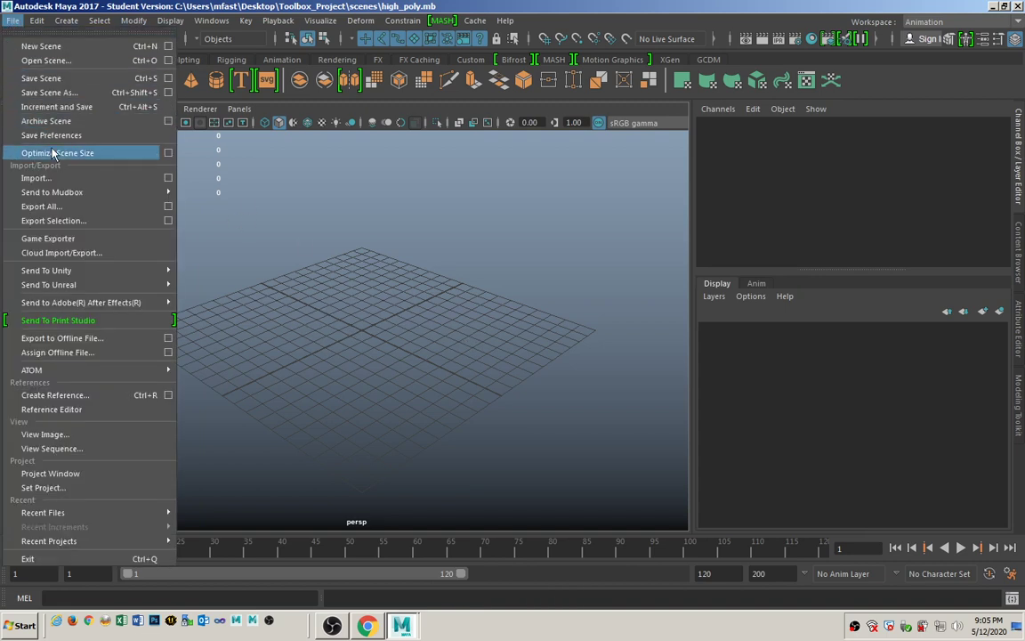
click(166, 180)
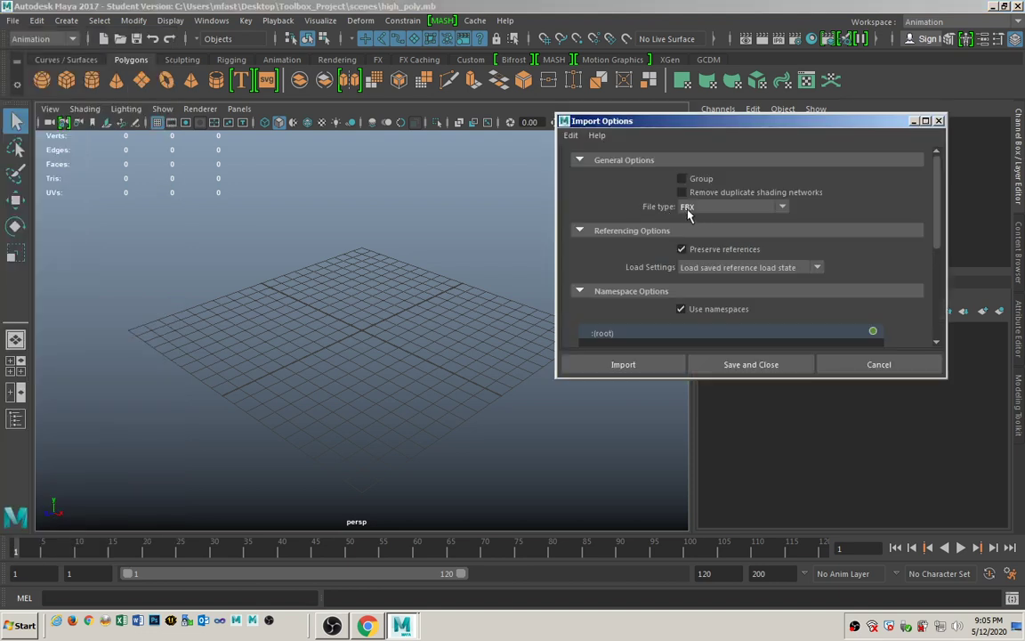
click(623, 365)
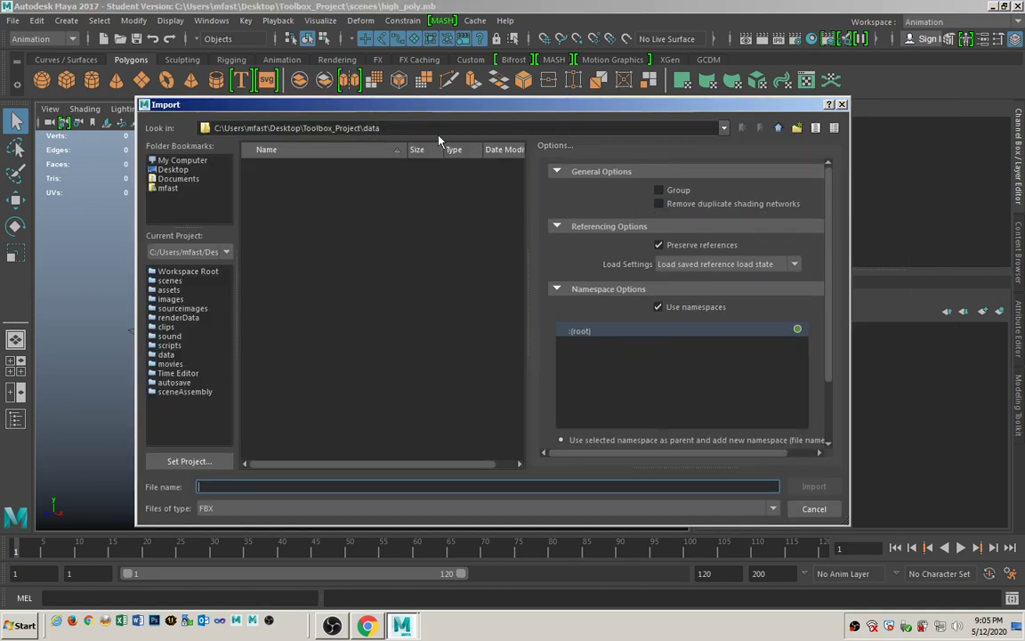
click(779, 129)
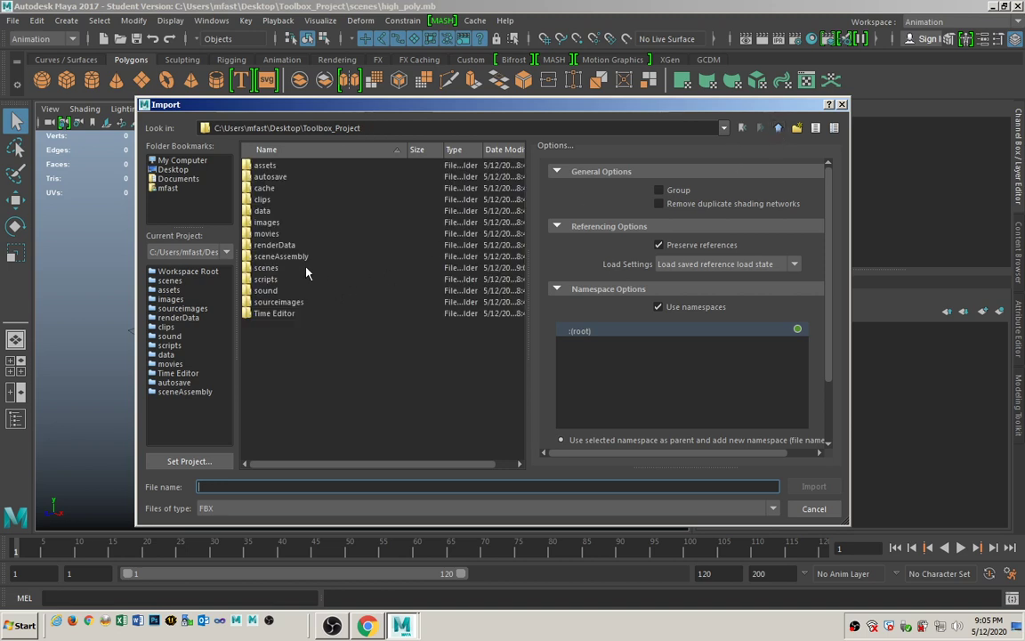
double_click(271, 267)
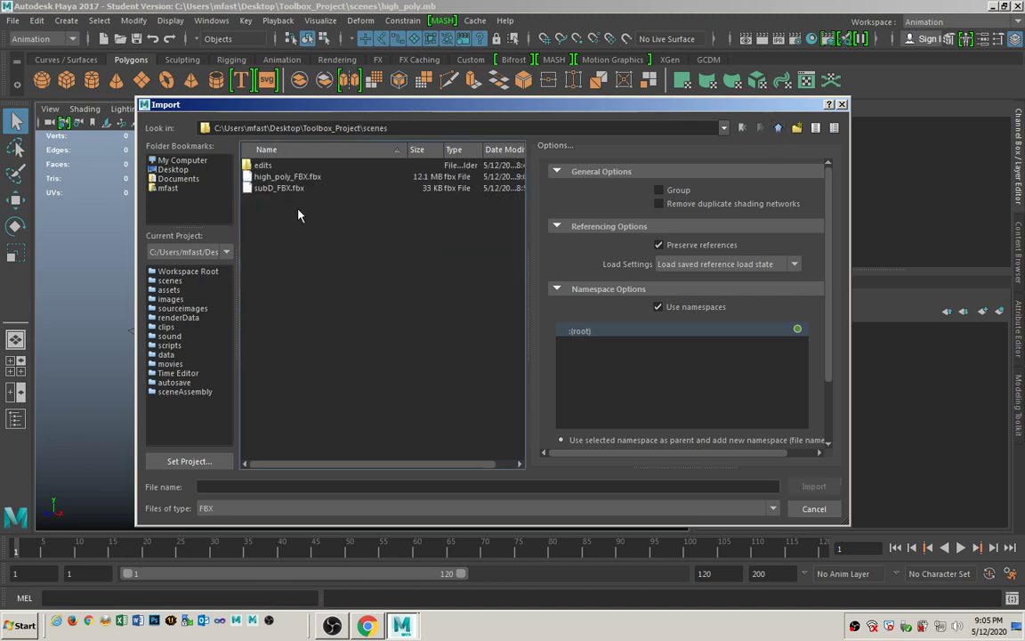
click(303, 178)
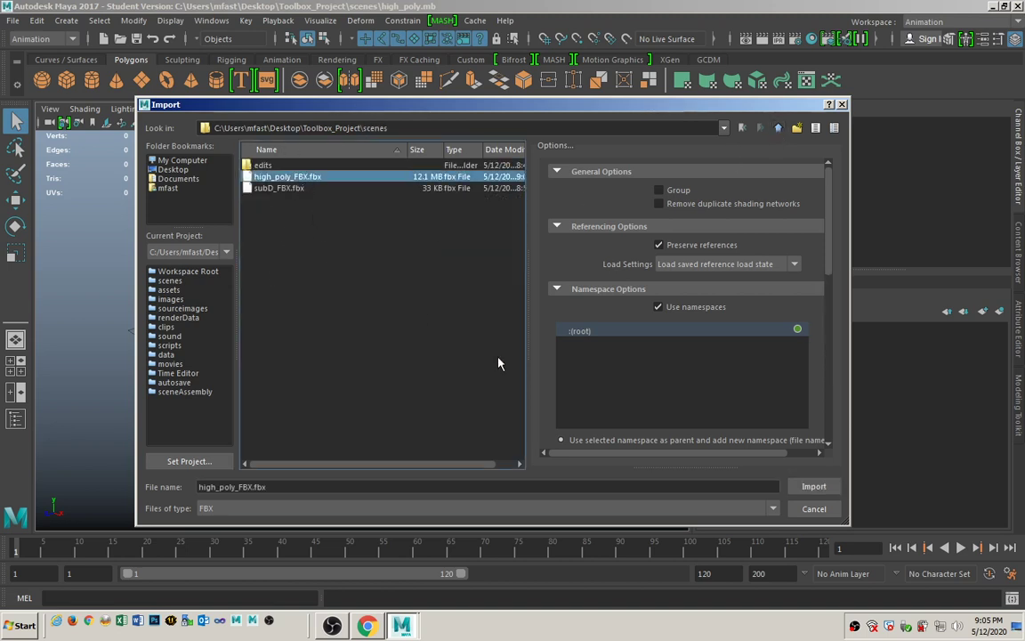
click(810, 486)
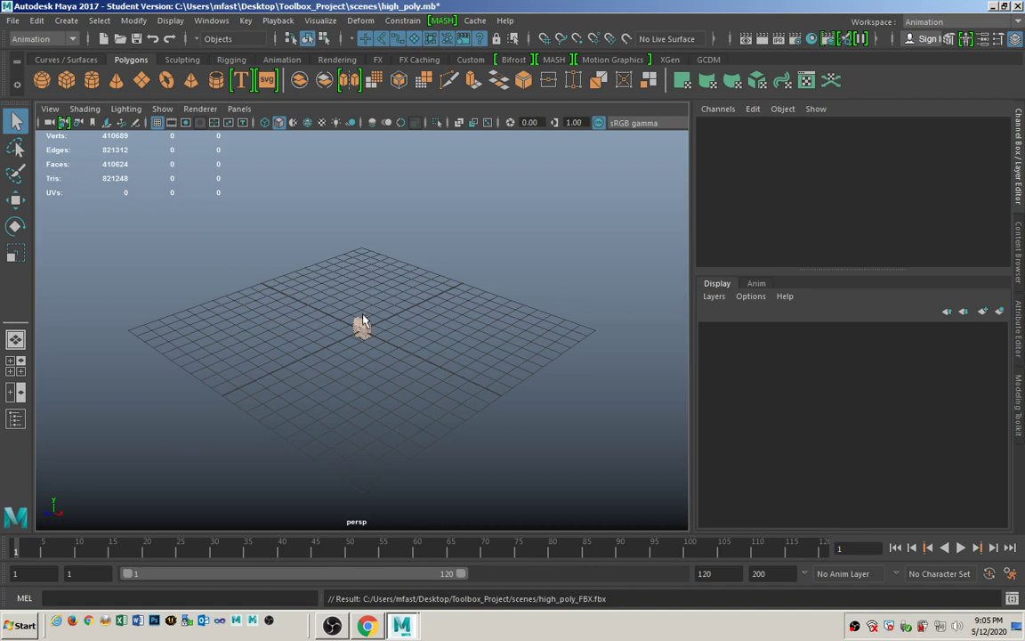
key(f)
alt+drag(360, 323, 392, 331)
click(366, 332)
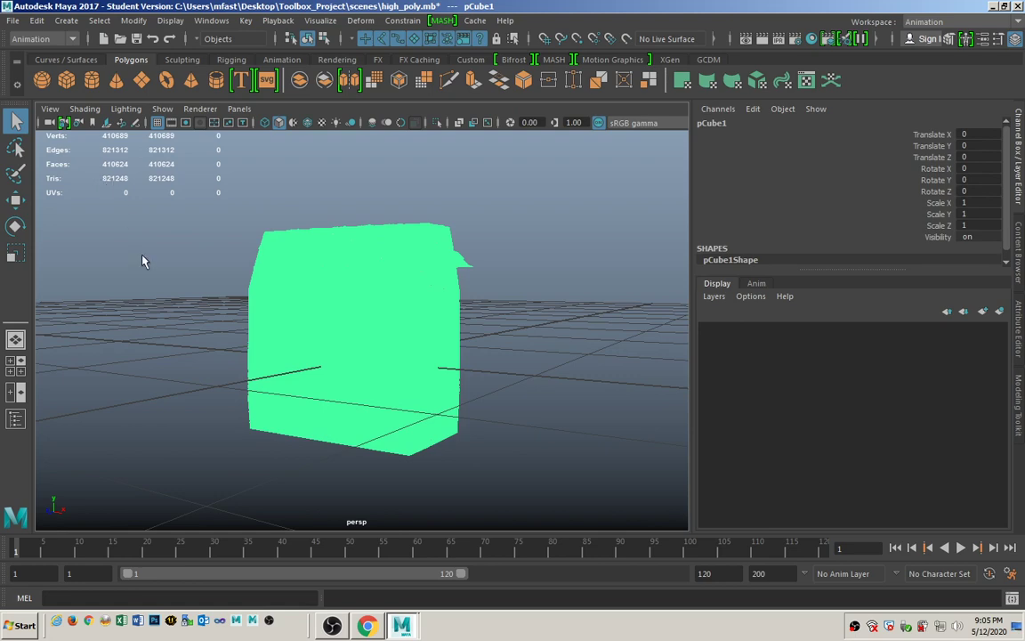
click(129, 235)
alt+drag(229, 354, 336, 353)
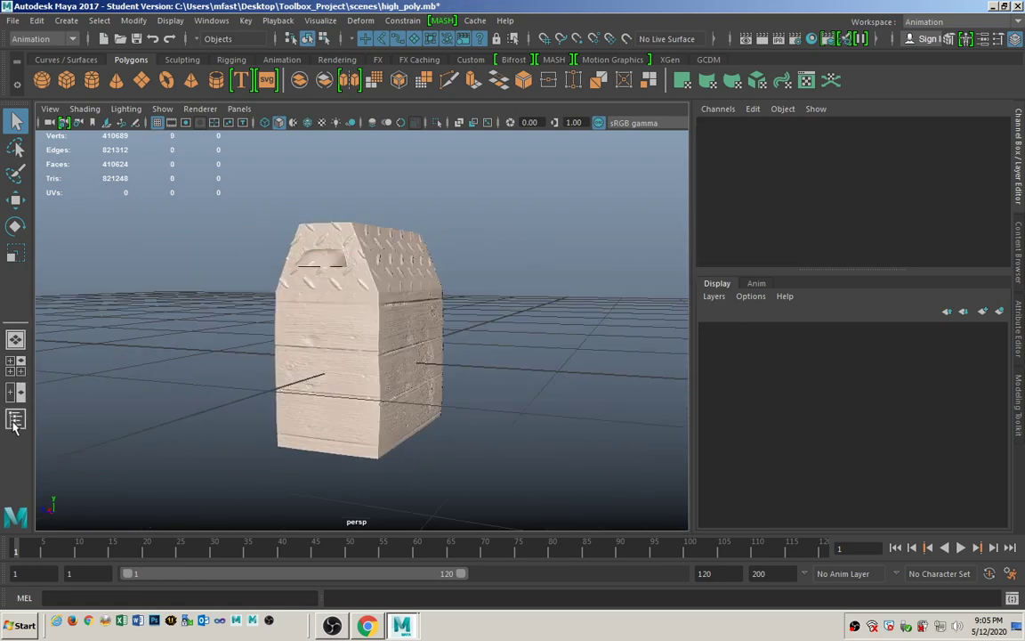
Step: Export pCube1 as a GPU cache for the current frame, named toolbox, in the project's cache/alembic folder
click(15, 419)
click(100, 210)
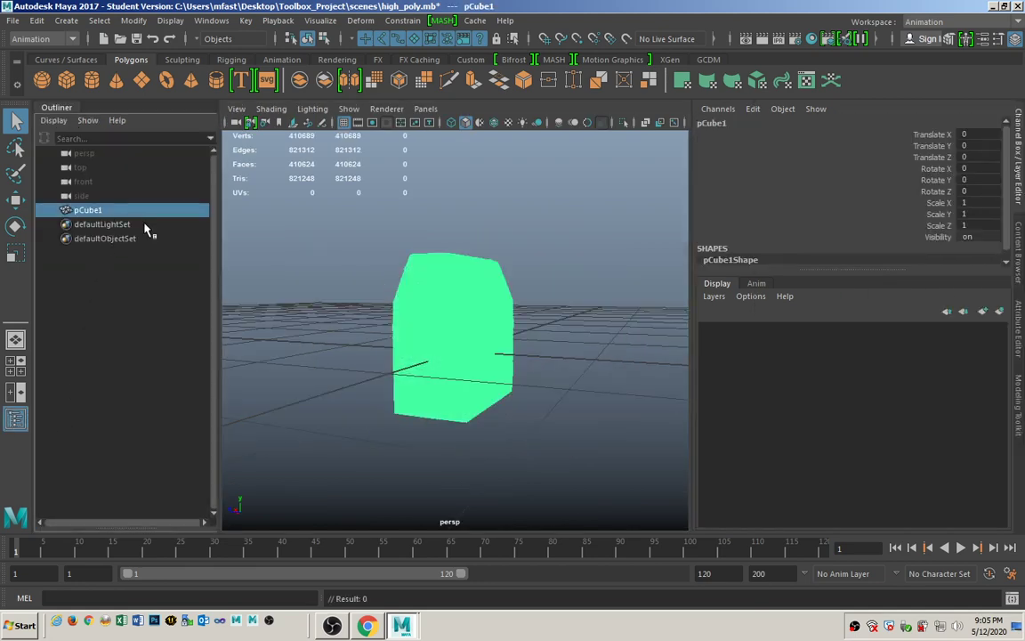
click(479, 23)
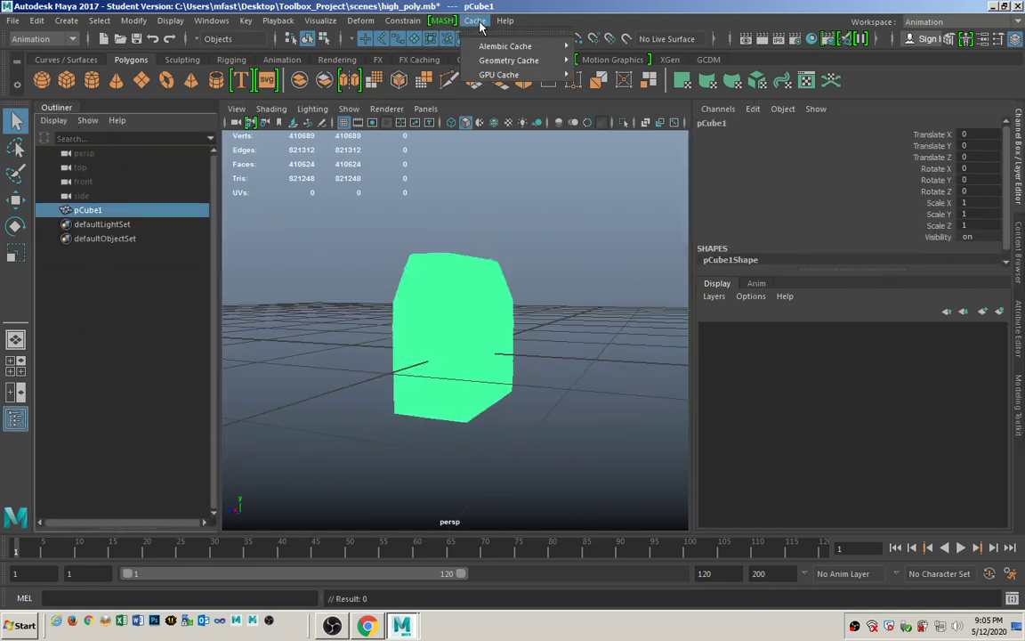
mouse_move(508, 75)
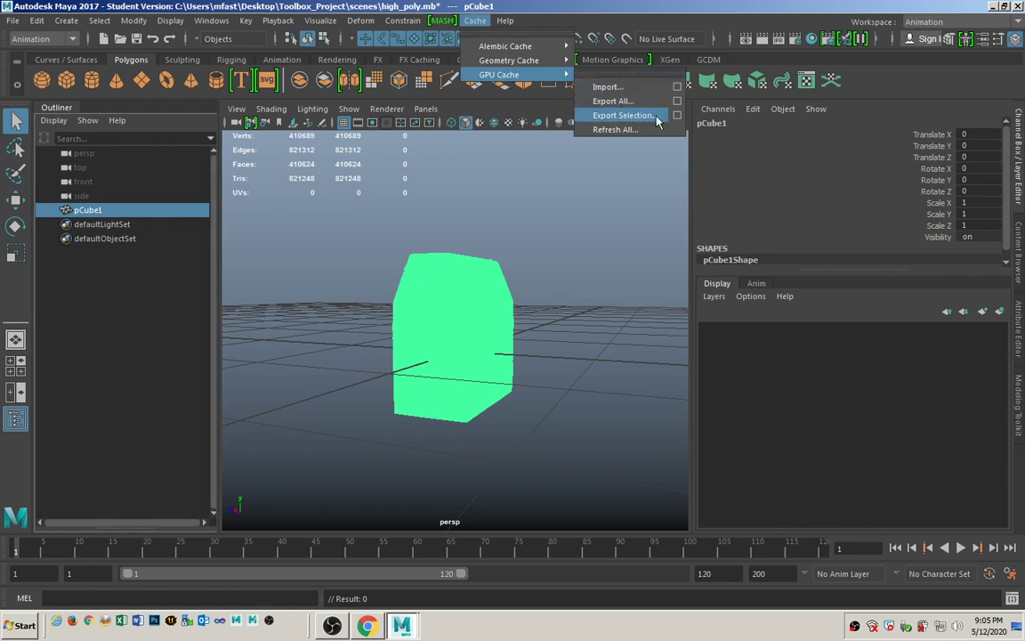
click(609, 114)
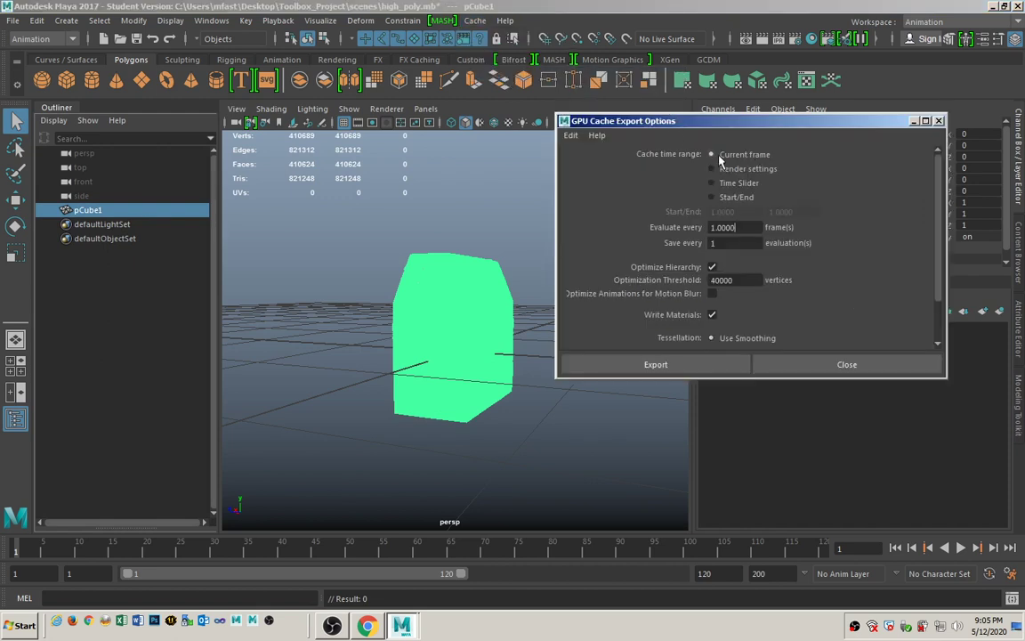
click(649, 366)
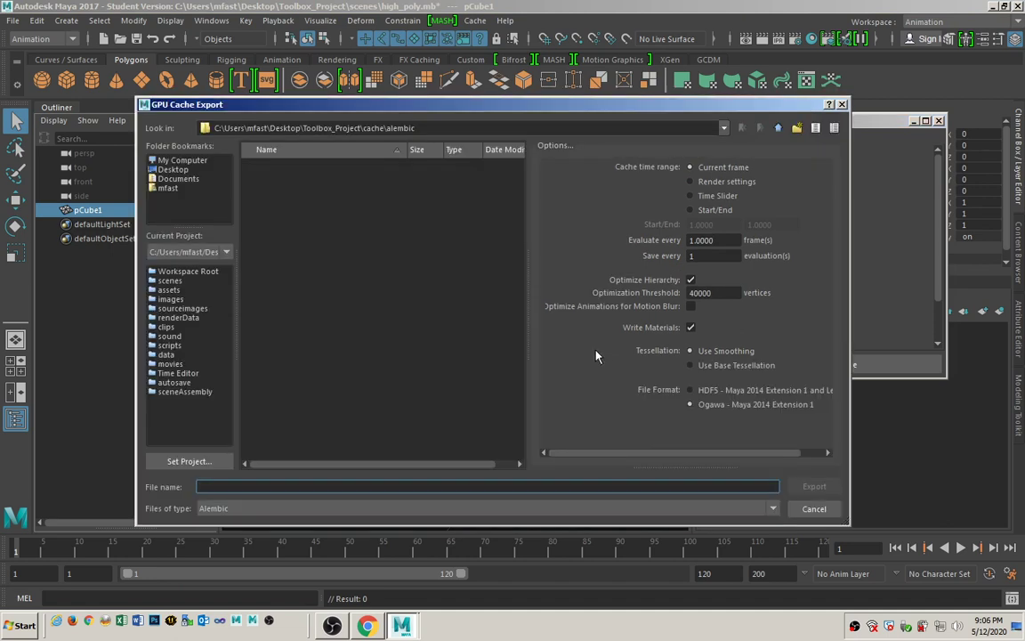
text(too)
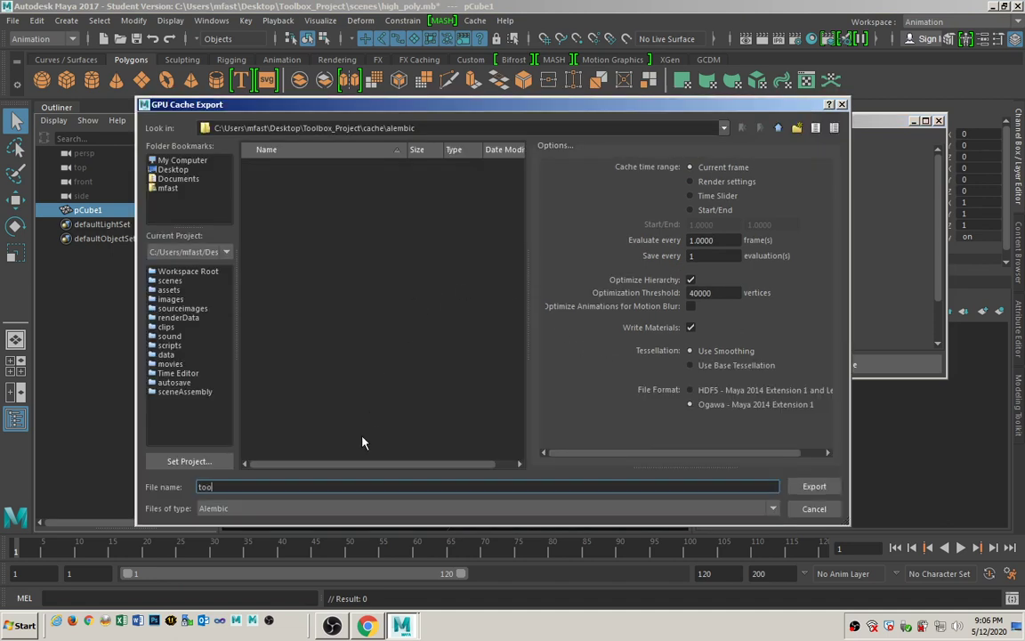
text(lbox)
click(814, 486)
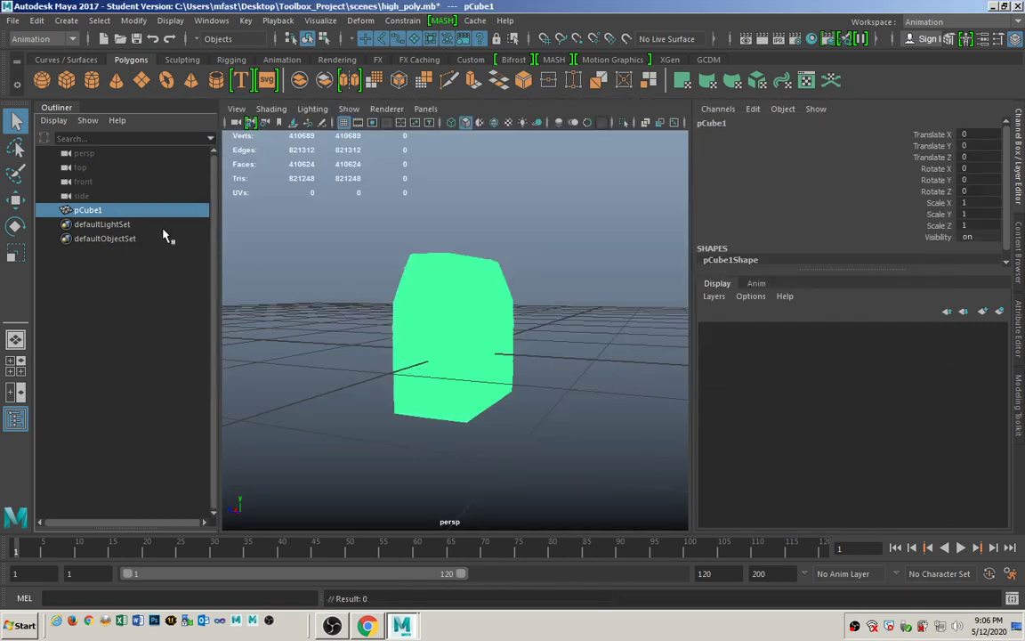
Step: Delete the pCube1 mesh and import toolbox.abc from the project's cache/alembic folder as a GPU cache
key(Delete)
click(475, 20)
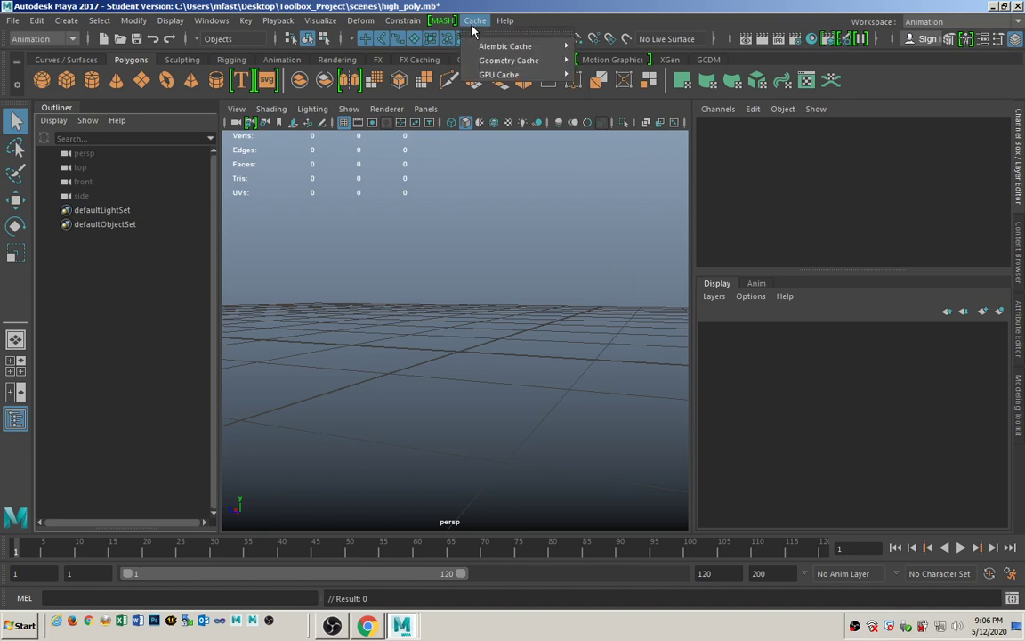
mouse_move(503, 74)
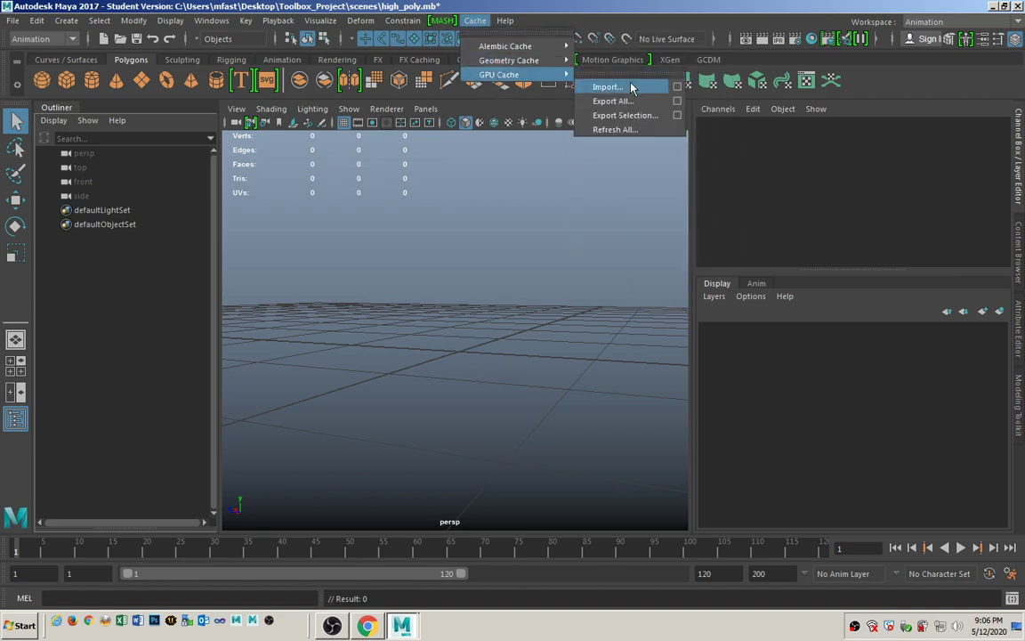
click(608, 87)
click(281, 168)
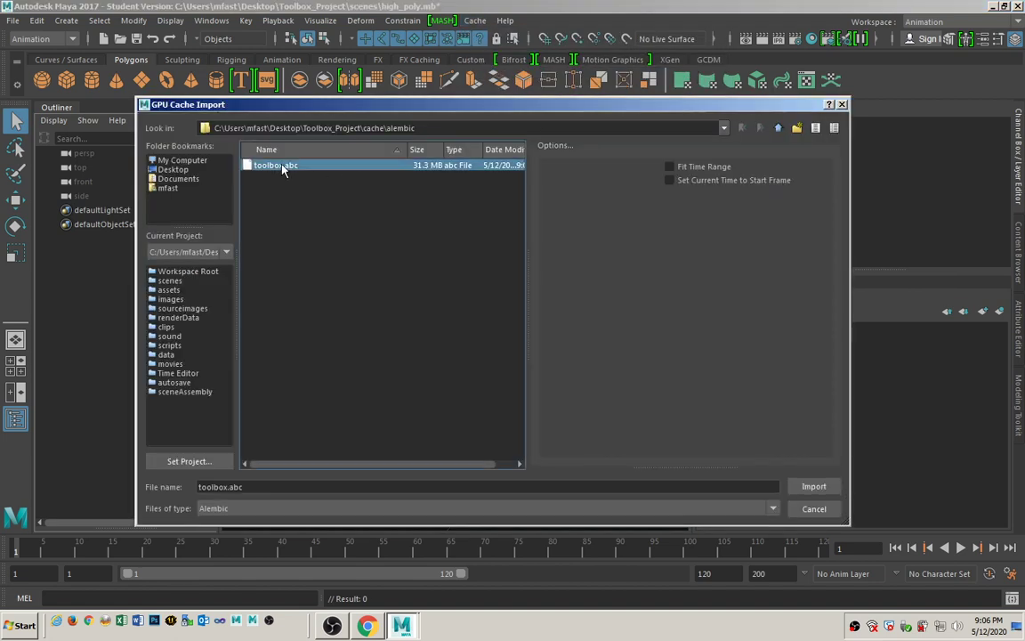
click(805, 486)
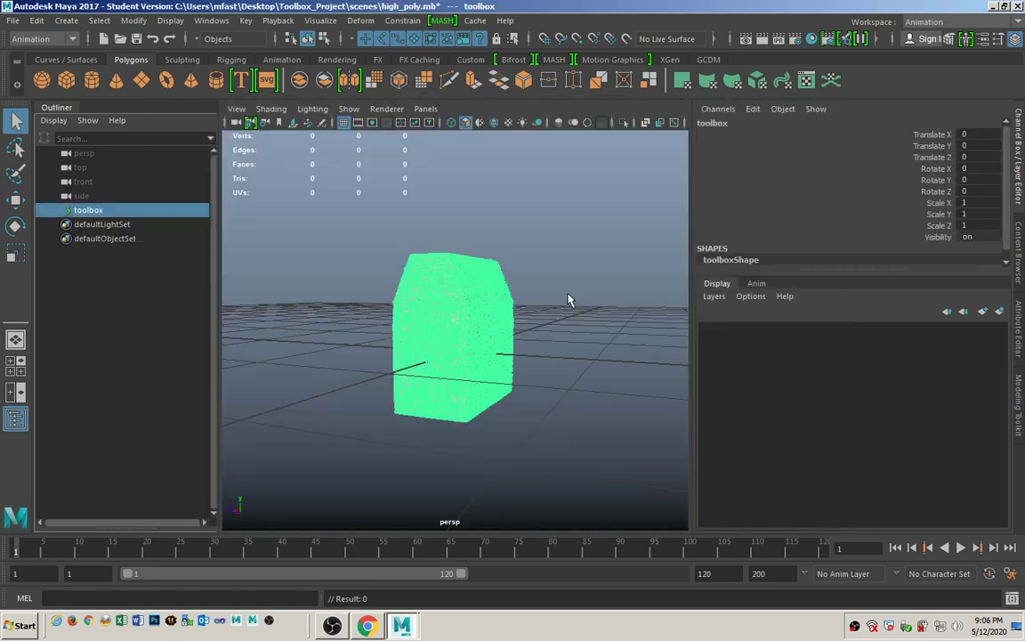
click(570, 301)
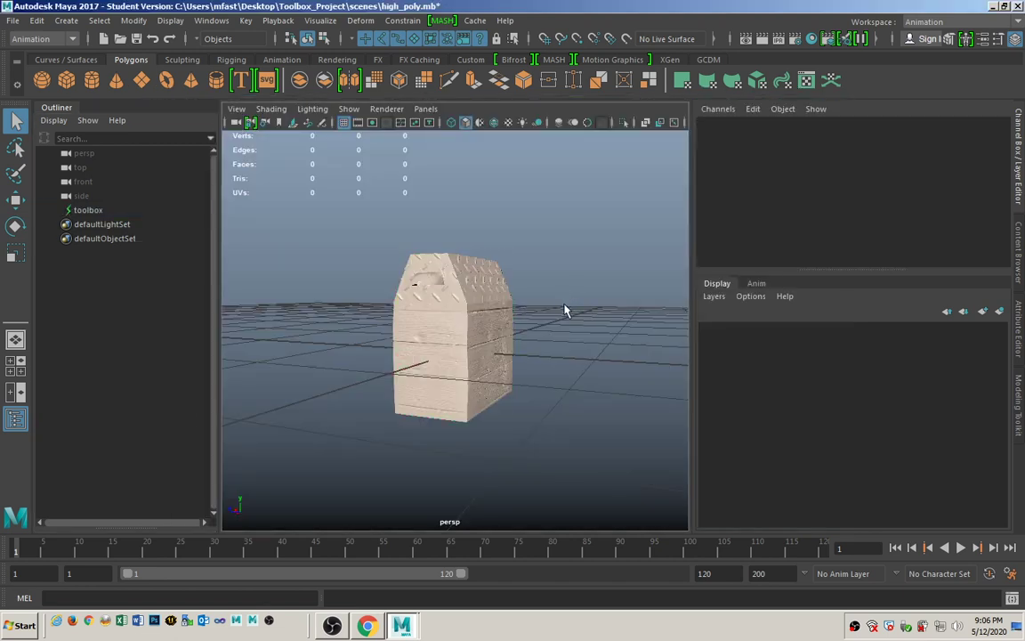
Step: Select the cached toolbox in the viewport and make it the live surface
scroll(498, 351, up, 5)
click(469, 284)
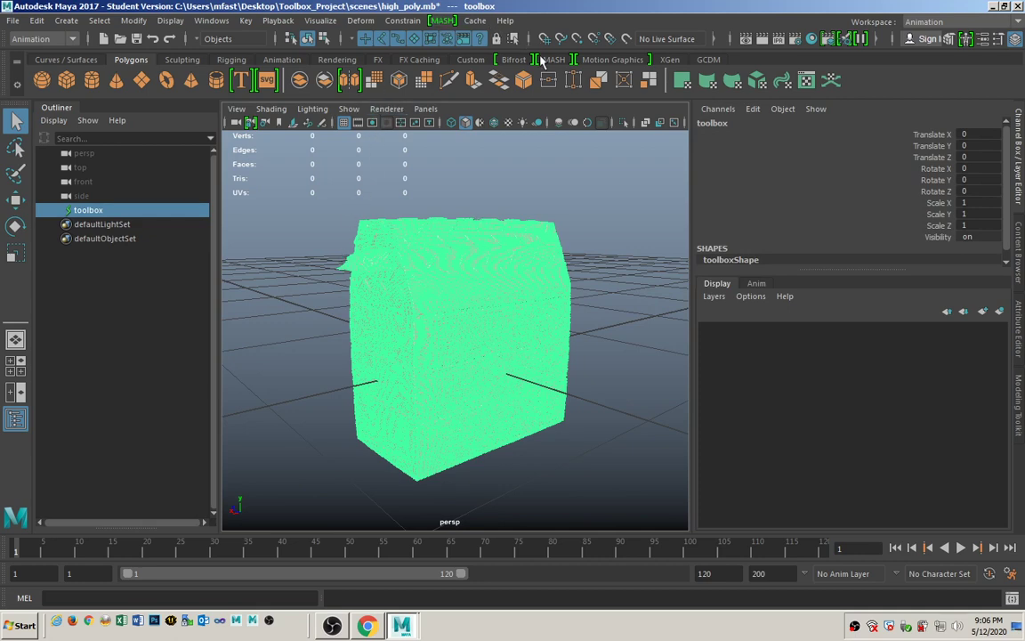
click(627, 38)
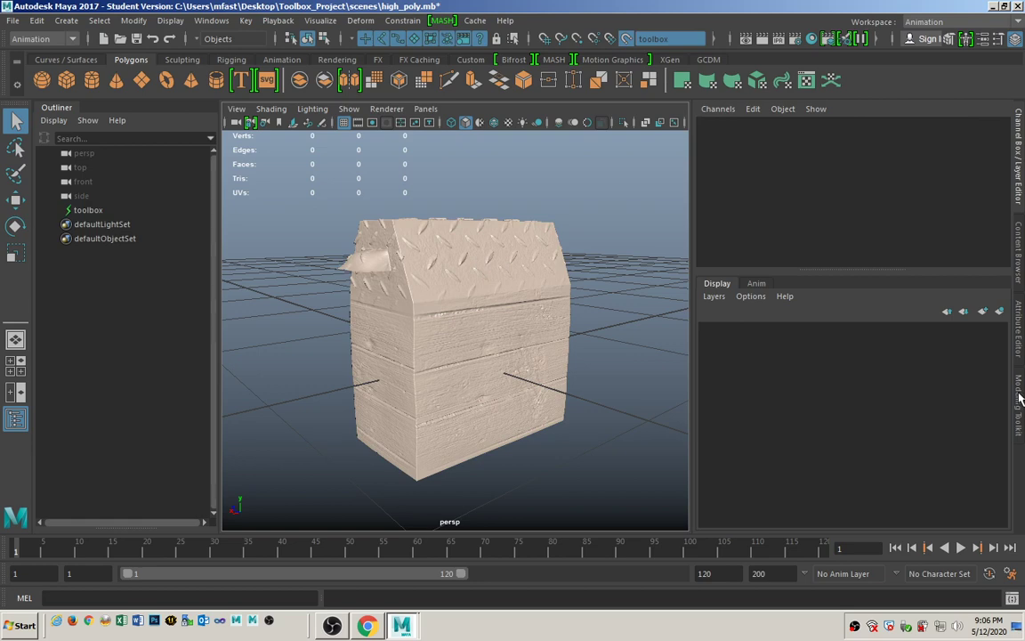
Step: Display the Modeling Toolkit and switch the menu set from Animation to Modeling
click(1019, 398)
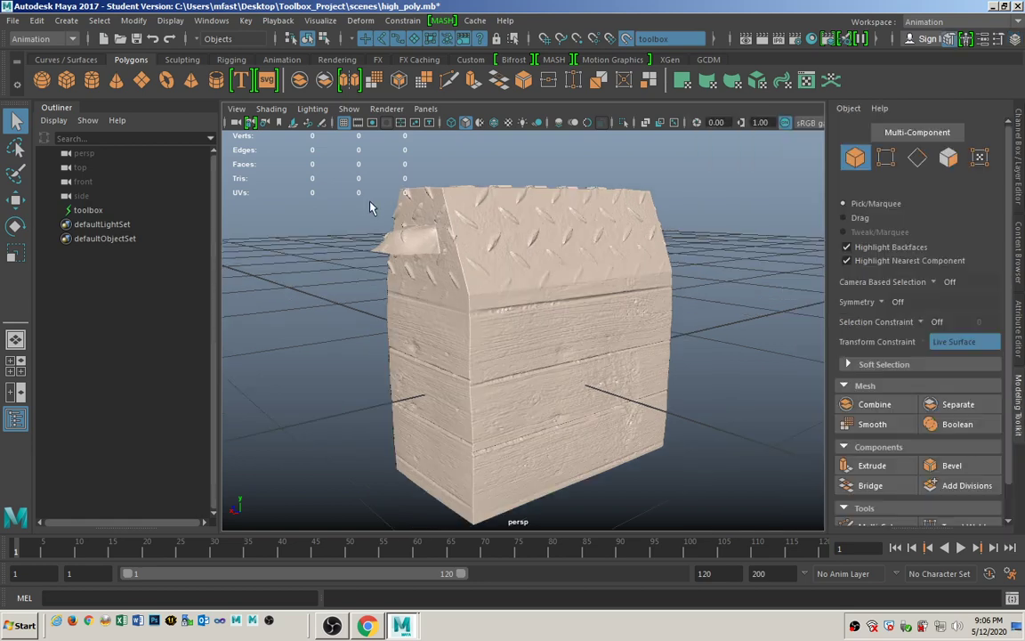
click(73, 40)
click(62, 47)
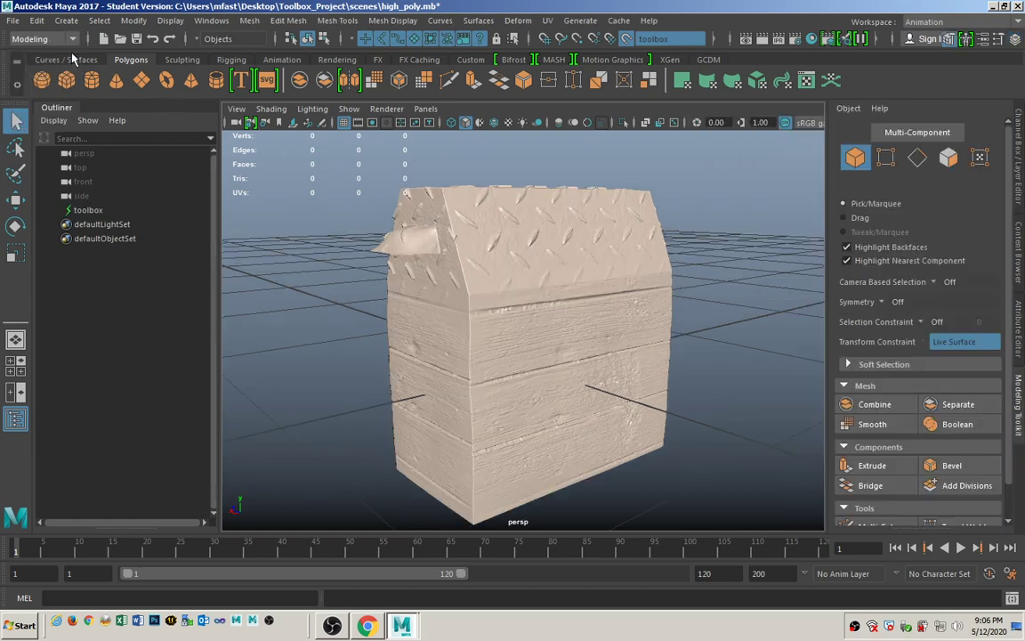
click(322, 22)
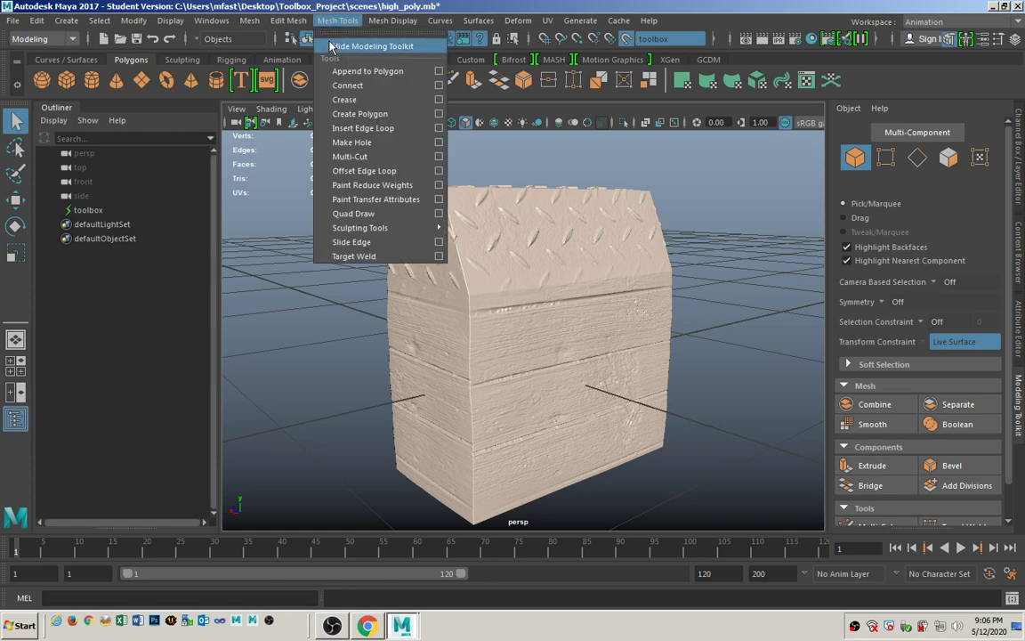
click(326, 20)
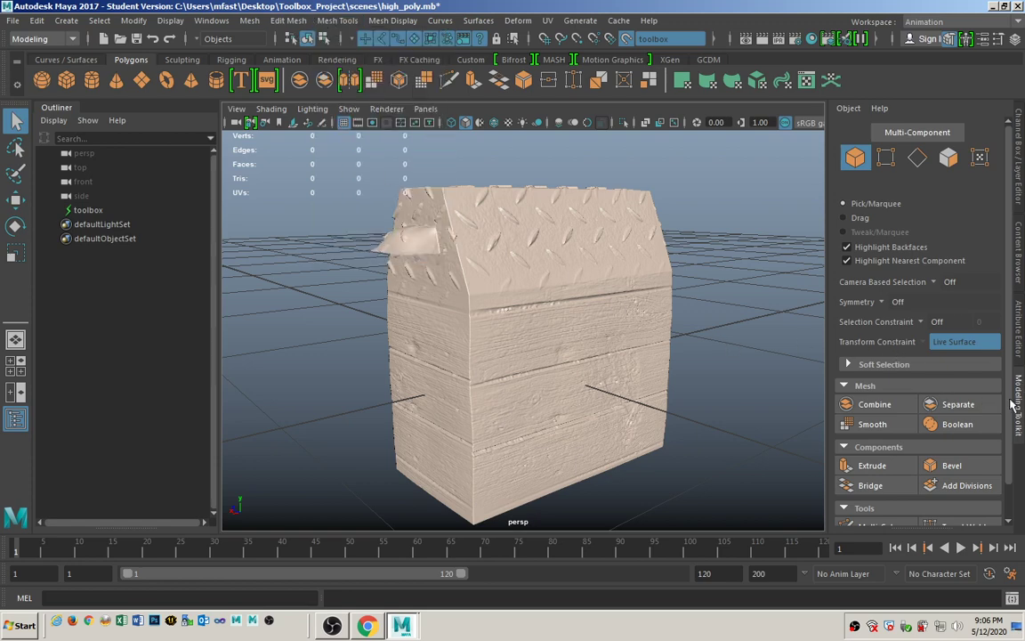
Step: With Quad Draw, place four points near the corners of the toolbox's wooden plank side and fill them with one quad
alt+drag(489, 365, 498, 361)
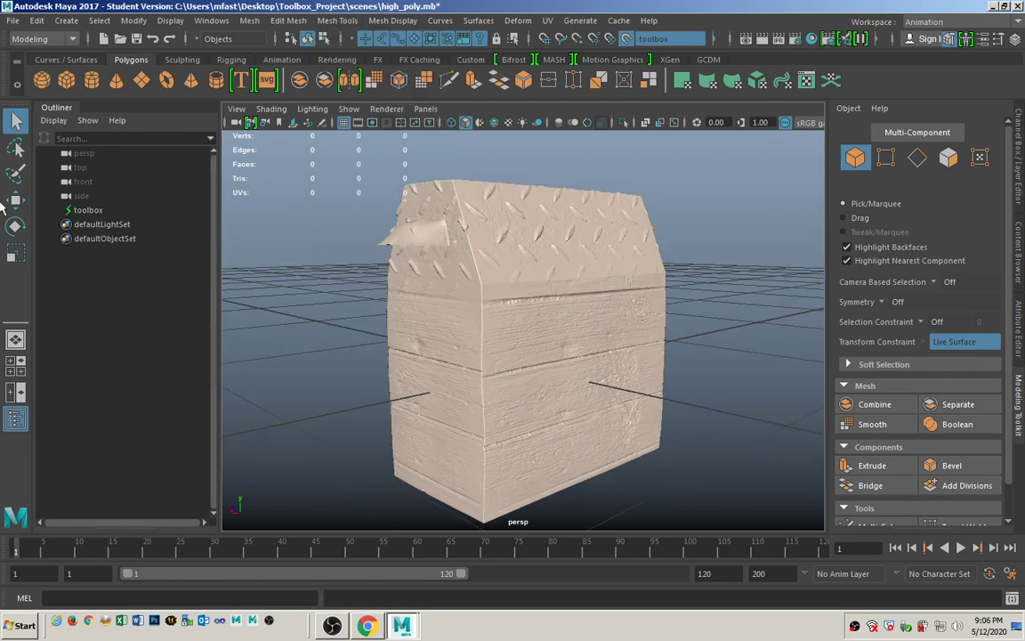
click(78, 209)
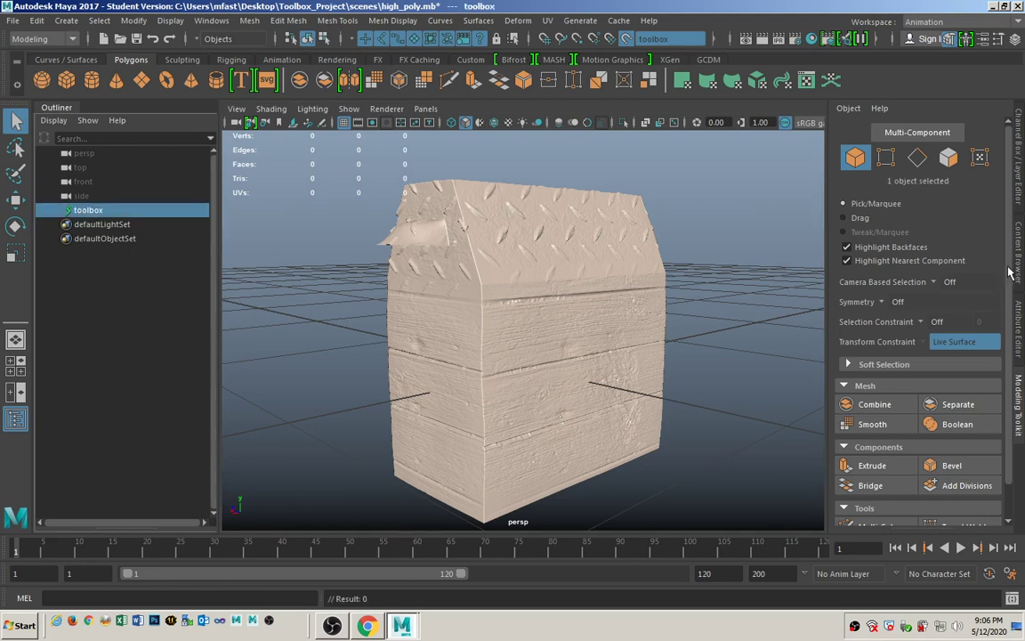
scroll(1012, 271, down, 1)
click(966, 510)
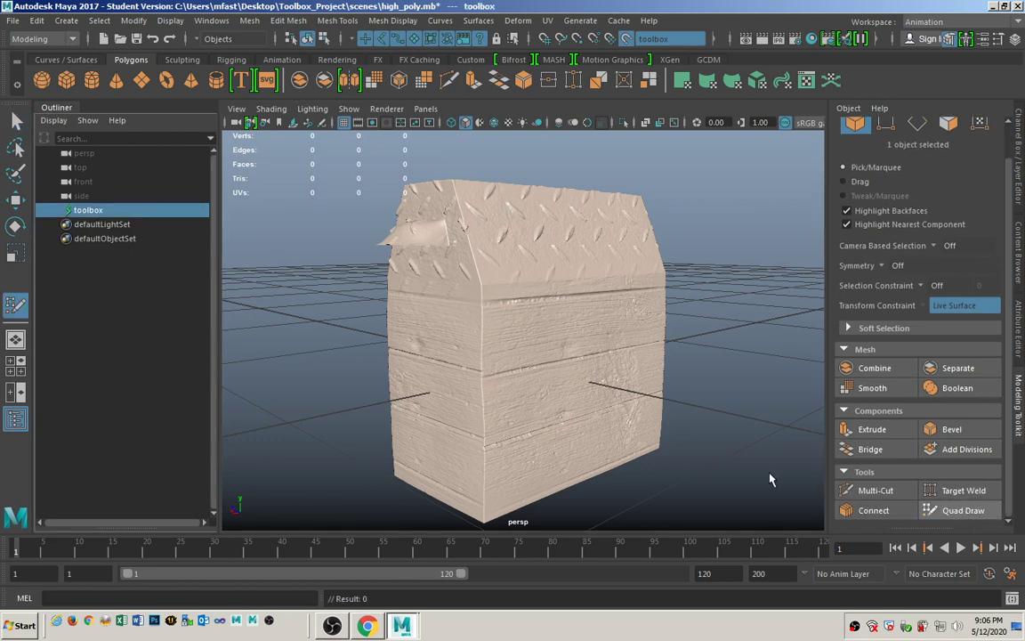
alt+drag(408, 339, 651, 332)
click(370, 293)
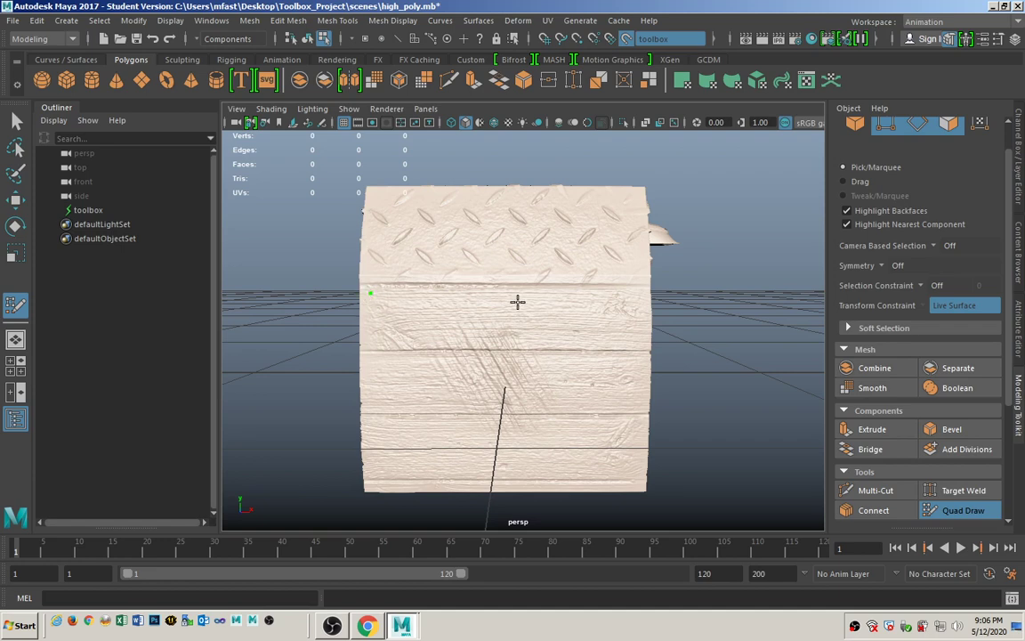
click(626, 300)
click(623, 467)
click(377, 471)
shift+click(480, 363)
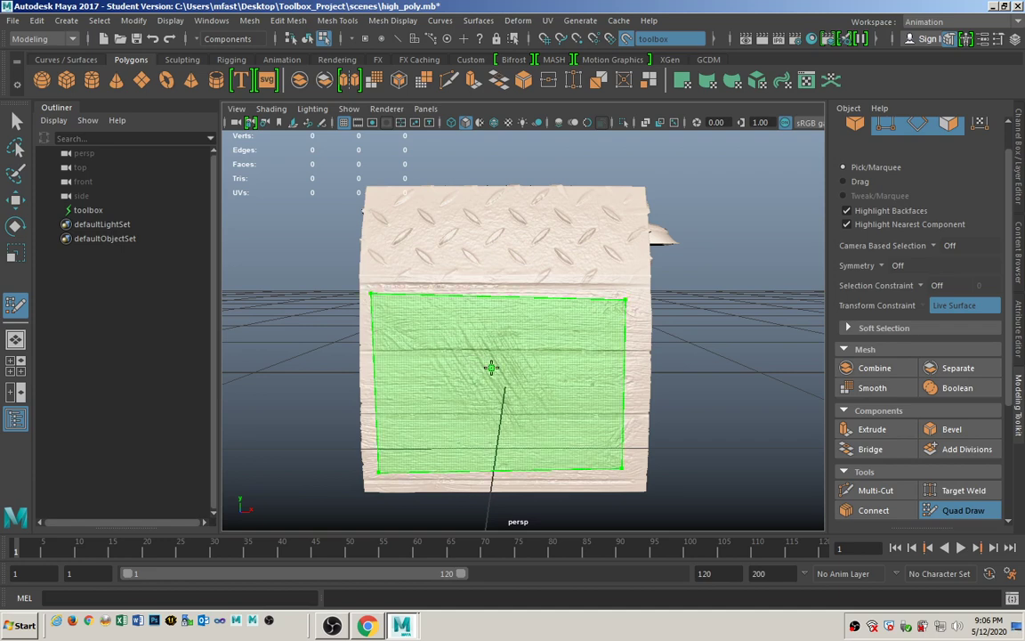
shift+click(492, 367)
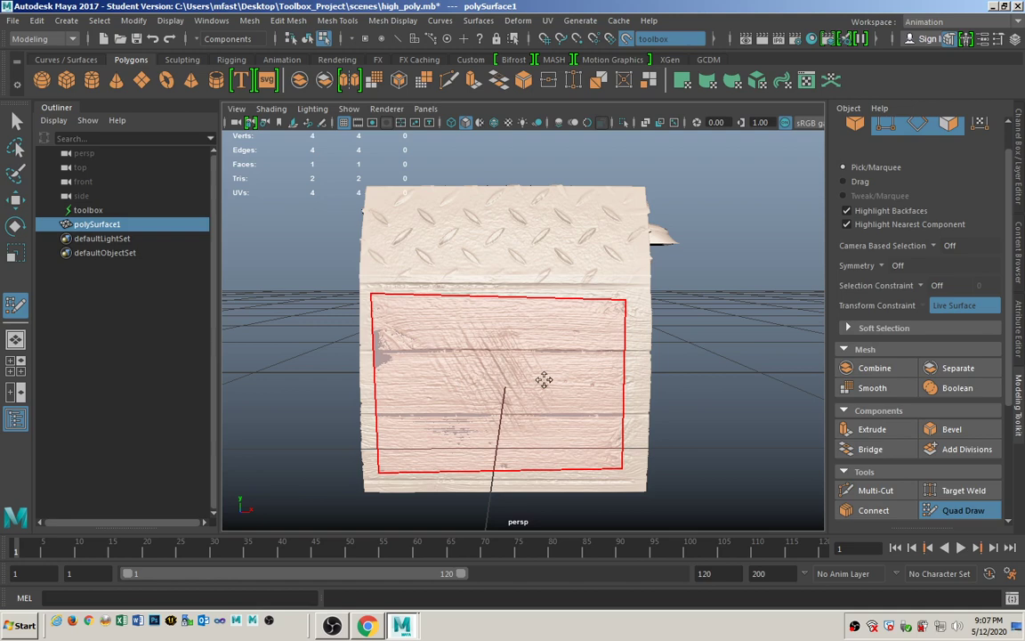
mouse_move(542, 380)
alt+mouse_down()
mouse_move(419, 389)
mouse_move(538, 380)
alt+mouse_up()
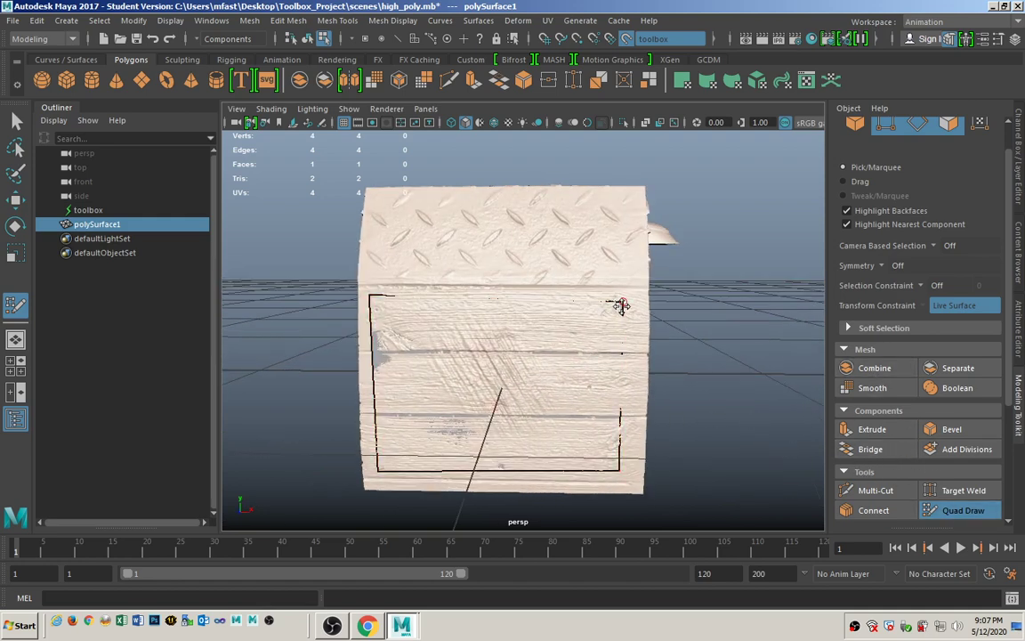
Step: Stretch the existing quad's four corner vertices out to the corners of the toolbox's front wooden panel
drag(621, 305, 648, 291)
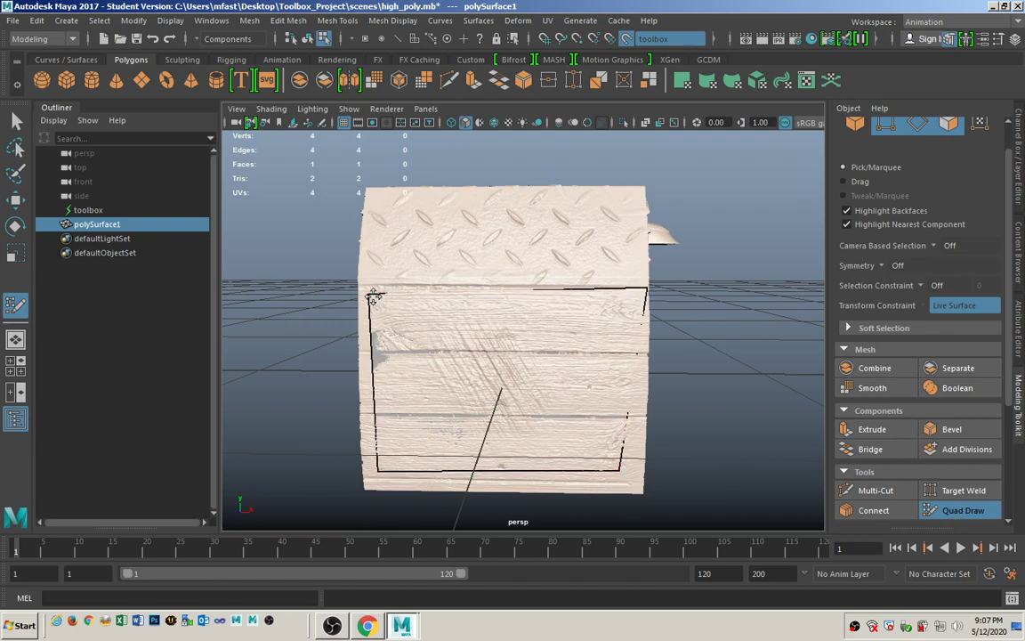
drag(374, 296, 326, 260)
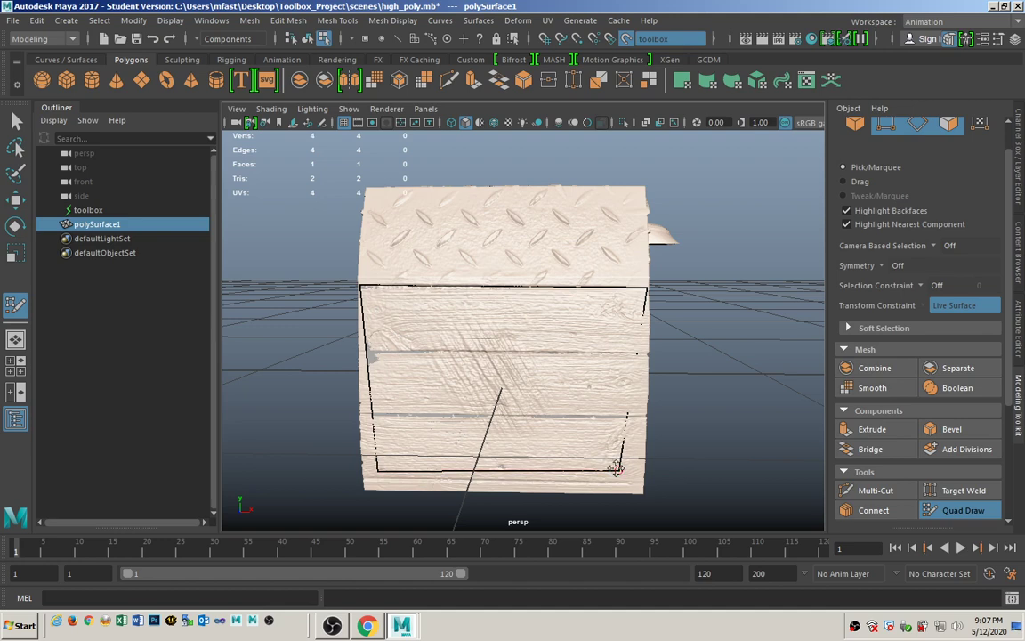
drag(616, 467, 643, 491)
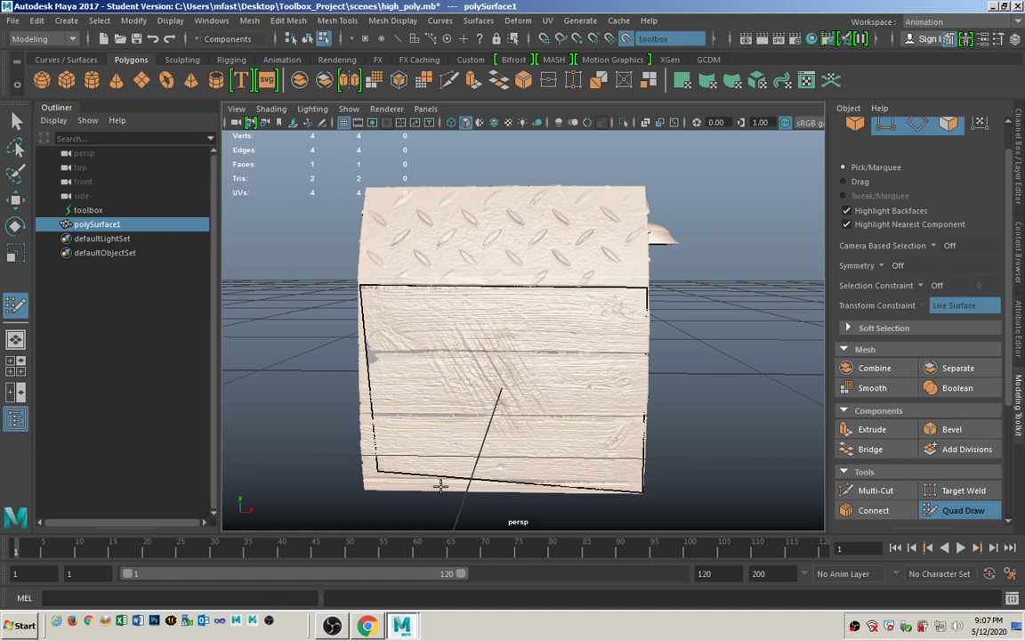
drag(383, 470, 369, 492)
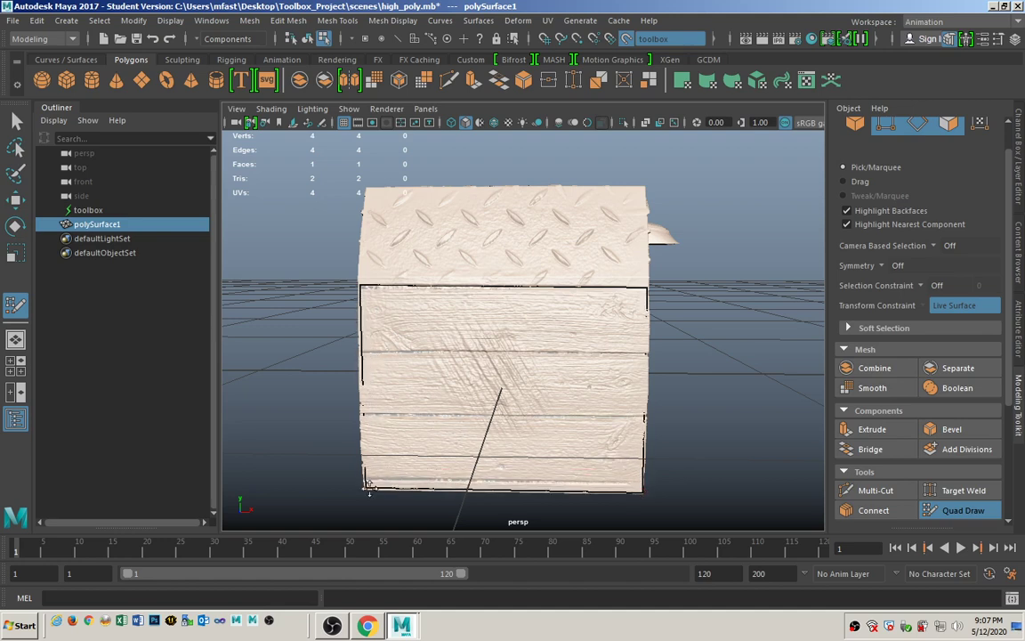
Step: Place four Quad Draw points on the wooden part of the toolbox's adjacent narrow end and fill them with a quad
mouse_move(289, 384)
alt+mouse_down()
mouse_move(476, 419)
mouse_move(446, 338)
alt+mouse_up()
click(435, 280)
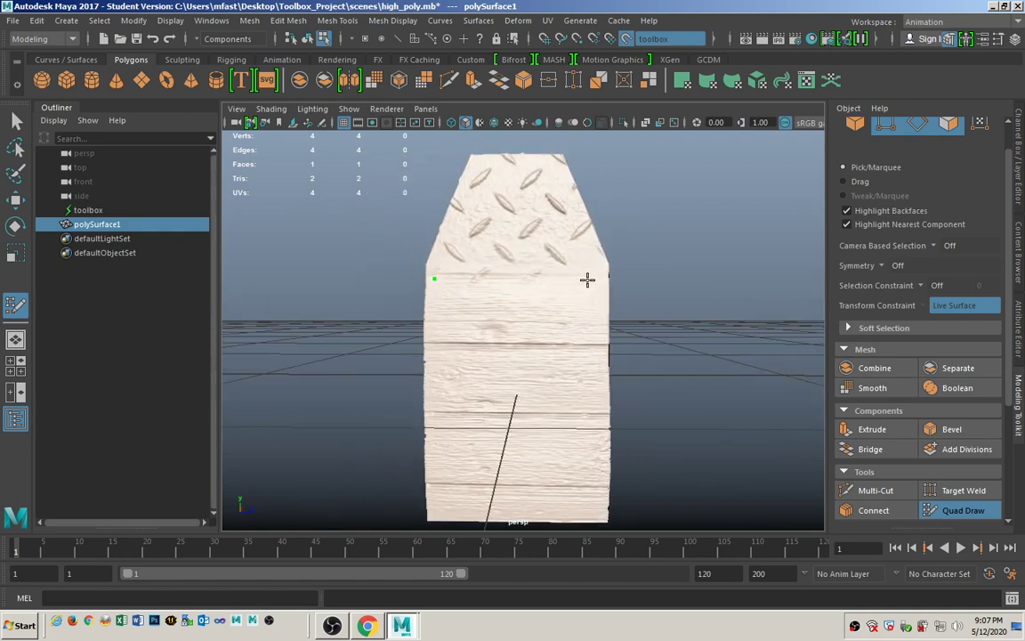
click(588, 279)
click(583, 499)
click(451, 500)
shift+click(513, 384)
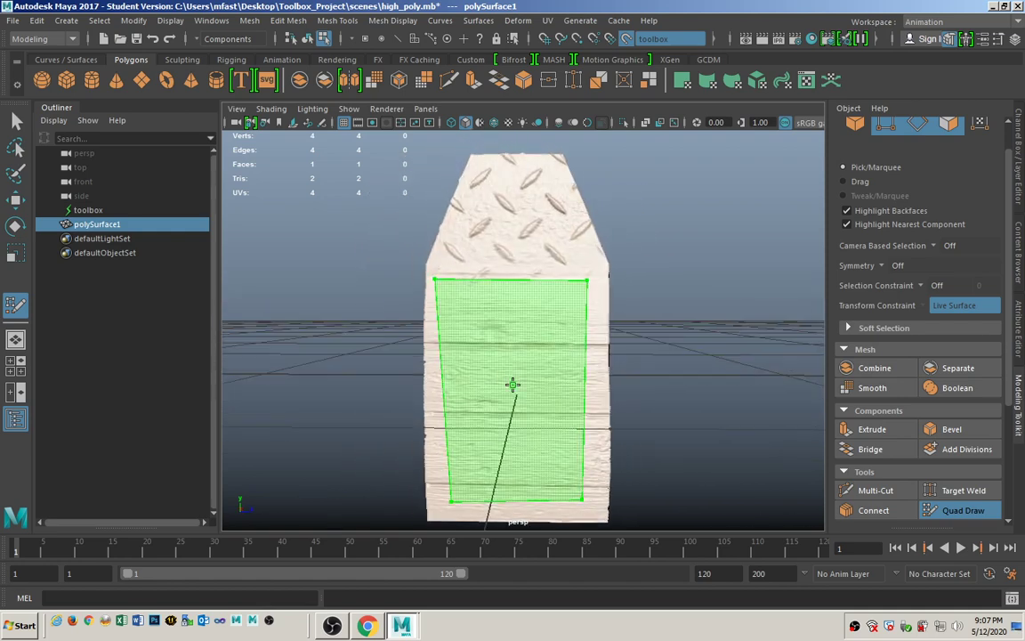
shift+click(519, 374)
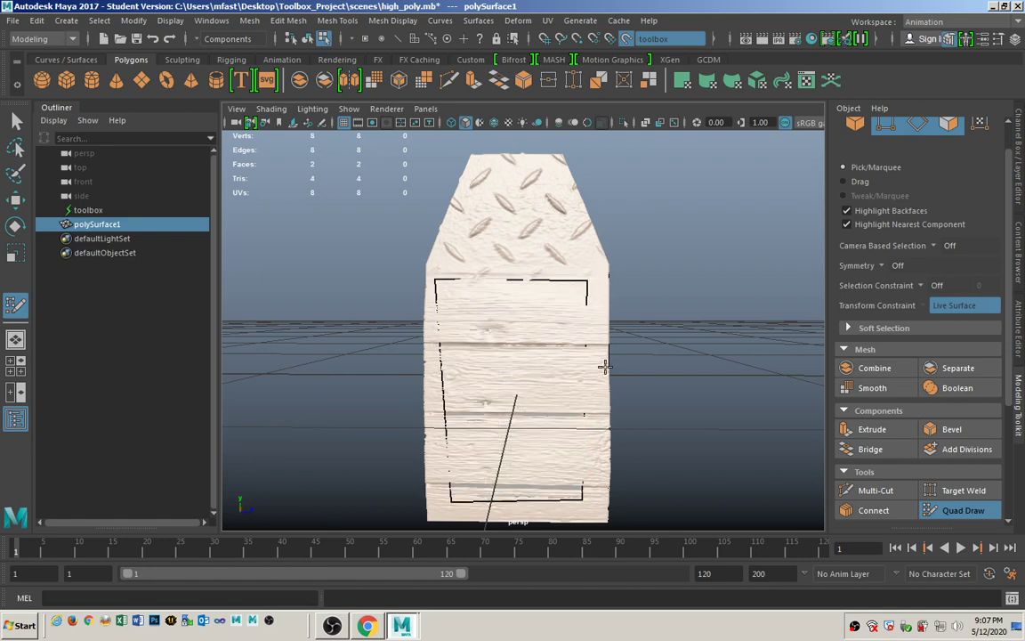
Step: Weld the end quad's corners to the front quad along their shared edge and move its other two corners to the end's far edge
alt+drag(661, 376, 655, 378)
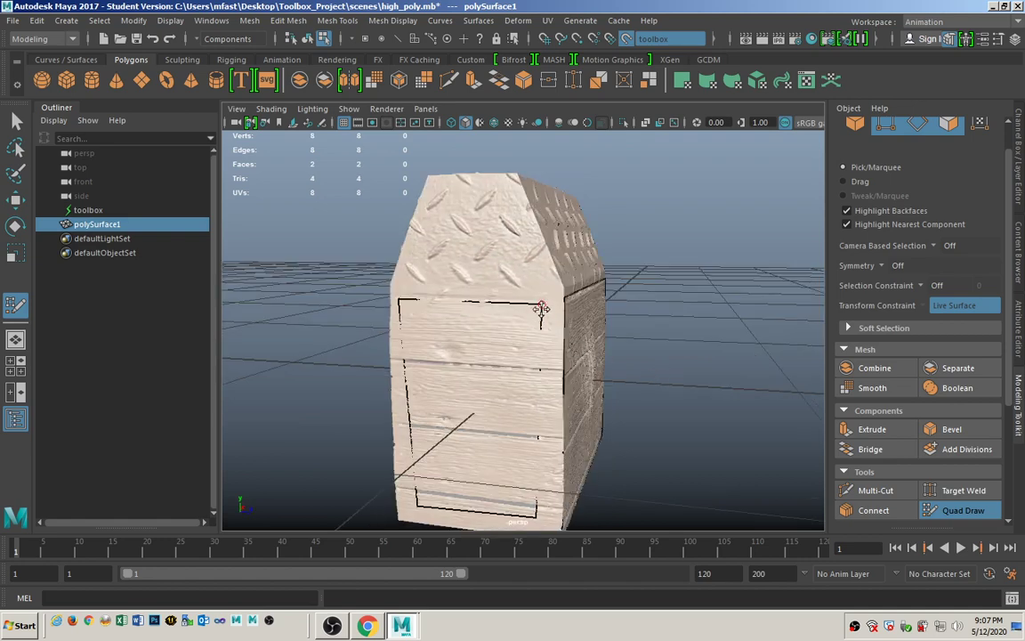
drag(542, 308, 564, 299)
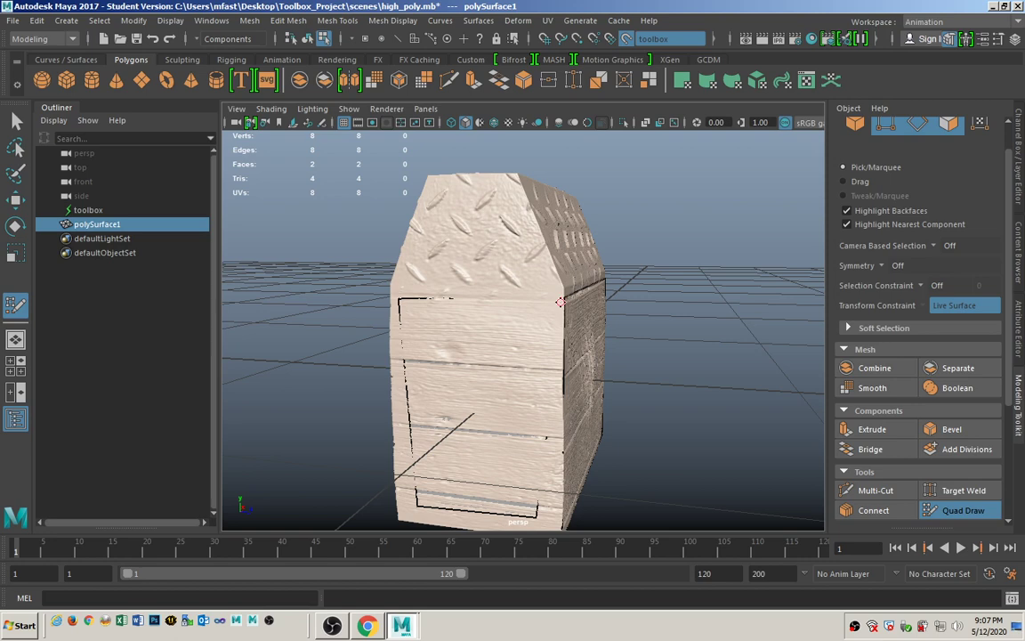
alt+drag(515, 414, 480, 332)
mouse_move(506, 416)
alt+mouse_down()
mouse_move(490, 428)
mouse_move(498, 437)
alt+mouse_up()
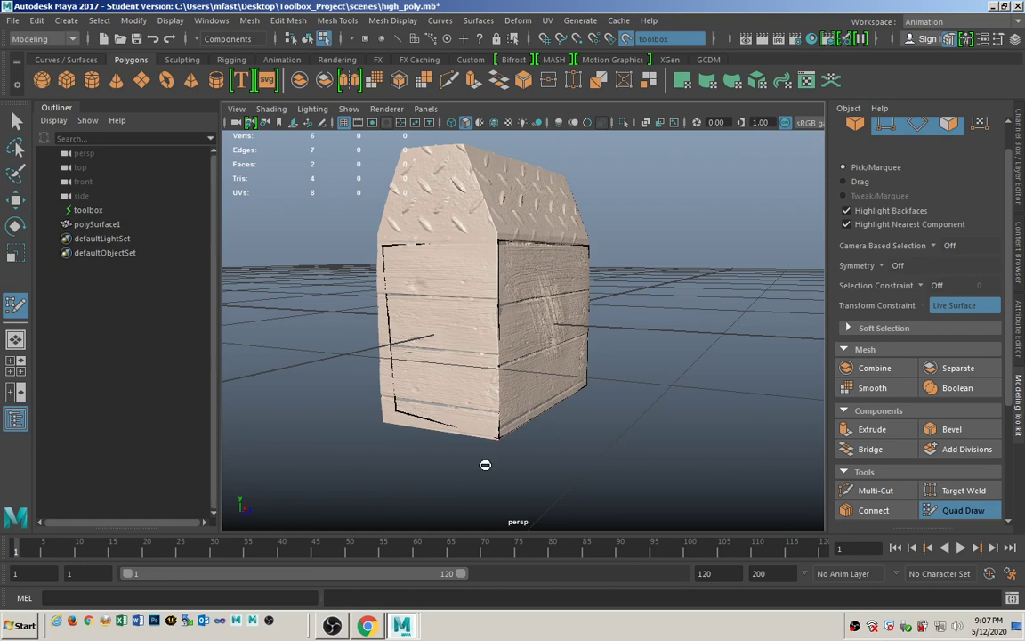
mouse_move(311, 412)
alt+mouse_down()
mouse_move(374, 411)
mouse_move(385, 374)
alt+mouse_up()
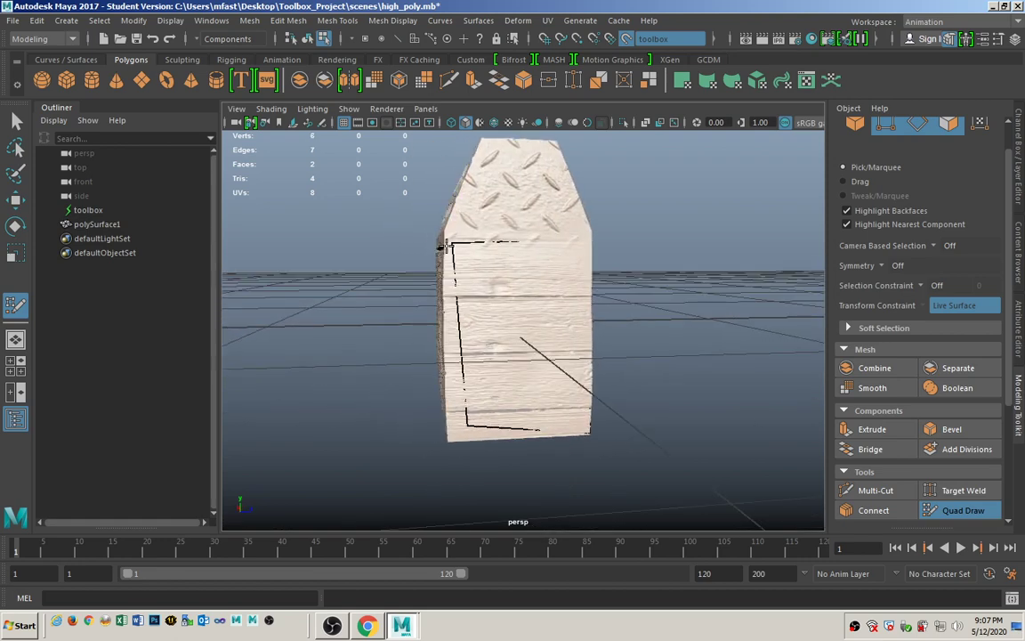
mouse_move(445, 244)
mouse_down()
mouse_move(465, 419)
mouse_move(447, 436)
mouse_up()
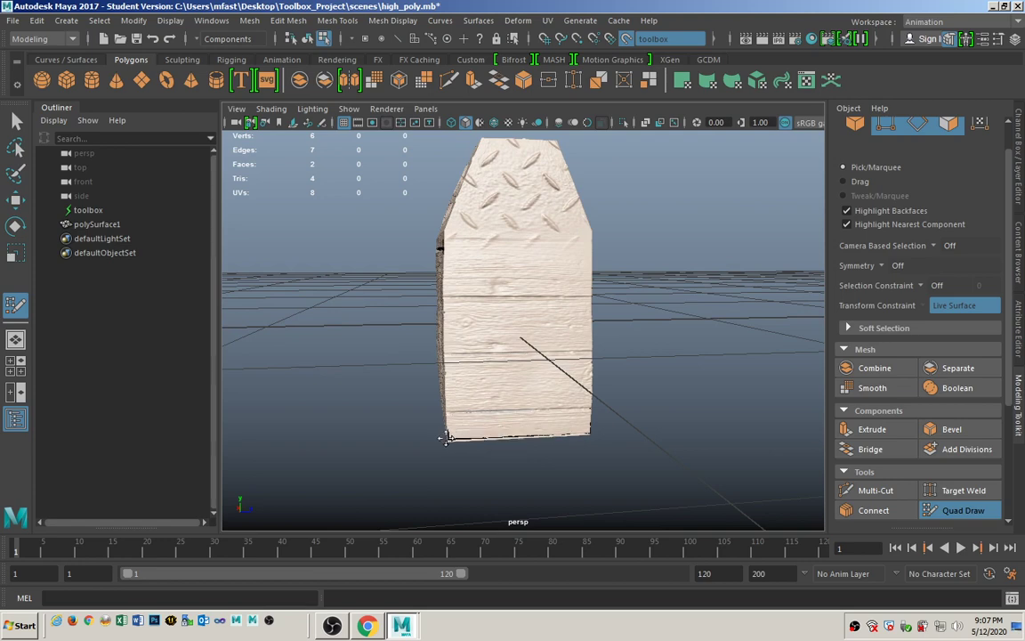
Step: Place four Quad Draw points on the toolbox's back wooden panel and fill them with a quad
alt+drag(350, 374, 490, 368)
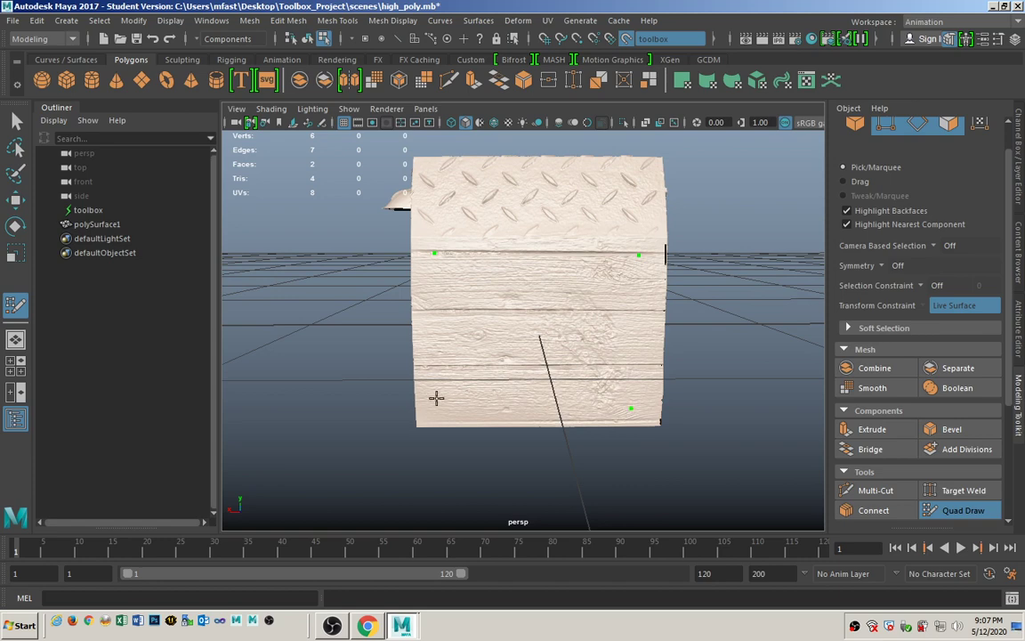
shift+click(536, 312)
shift+click(535, 324)
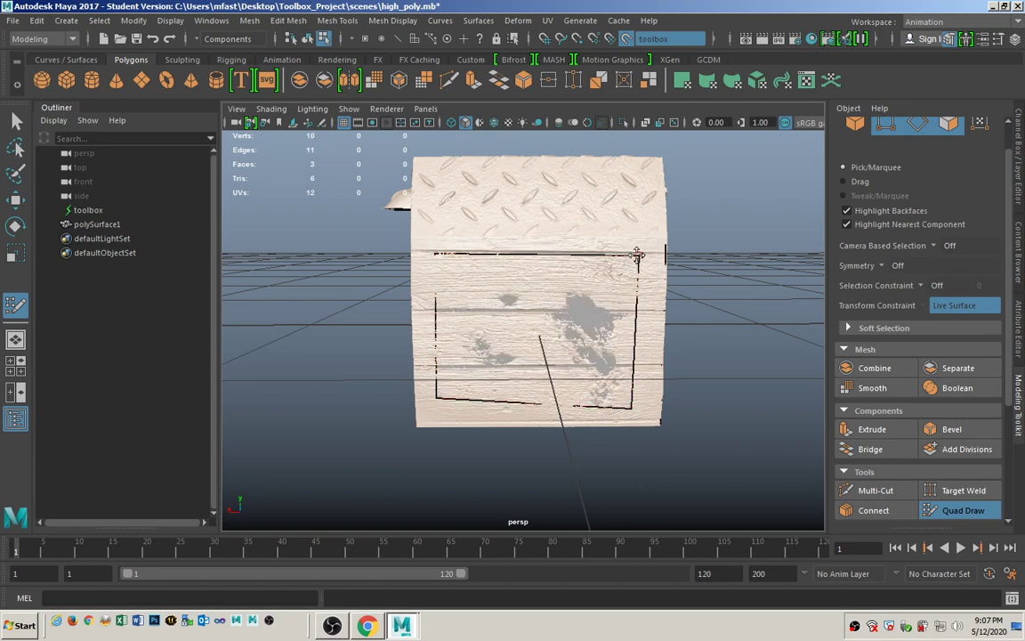
Step: Weld the back quad's corners to the adjoining end quad and fit its other two corners to the back panel's far edge
drag(638, 255, 663, 244)
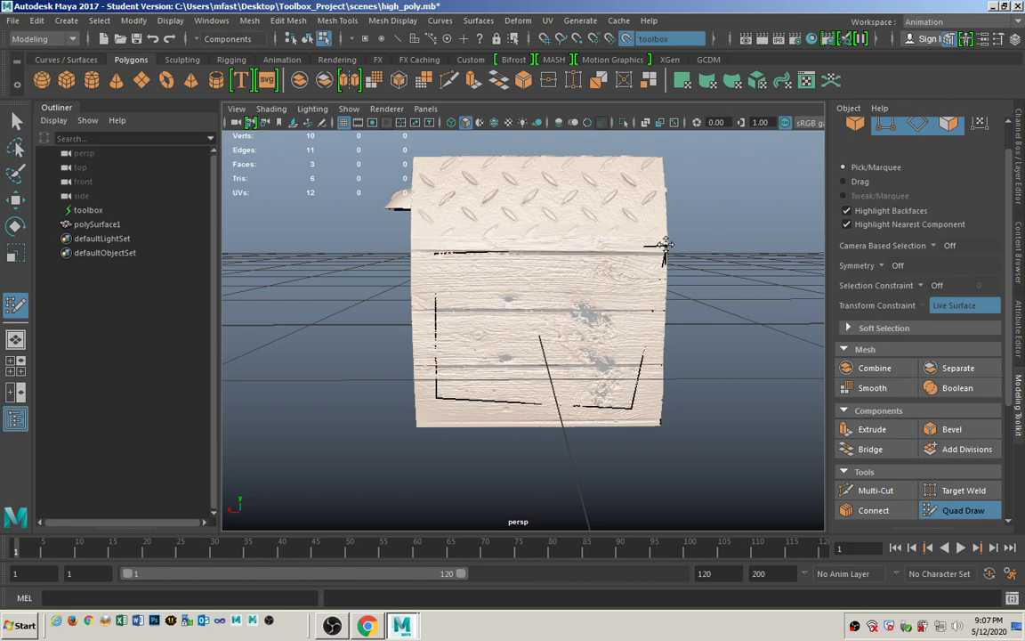
alt+drag(572, 366, 524, 369)
alt+right_drag(524, 368, 657, 330)
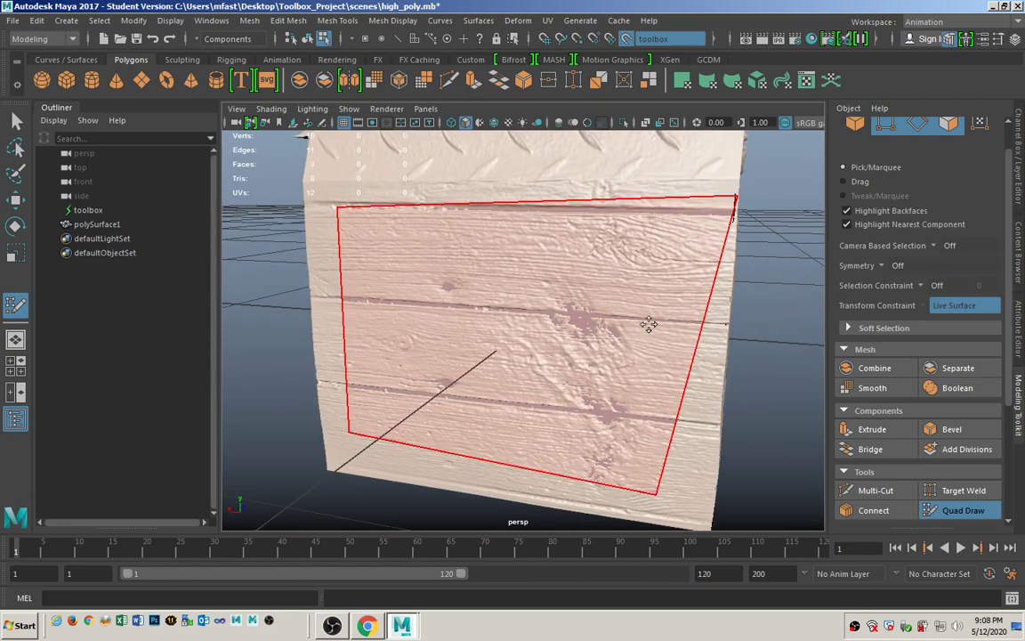
mouse_move(649, 325)
alt+mouse_down()
mouse_move(573, 385)
mouse_move(471, 385)
mouse_move(465, 368)
mouse_move(485, 361)
mouse_move(521, 263)
alt+mouse_up()
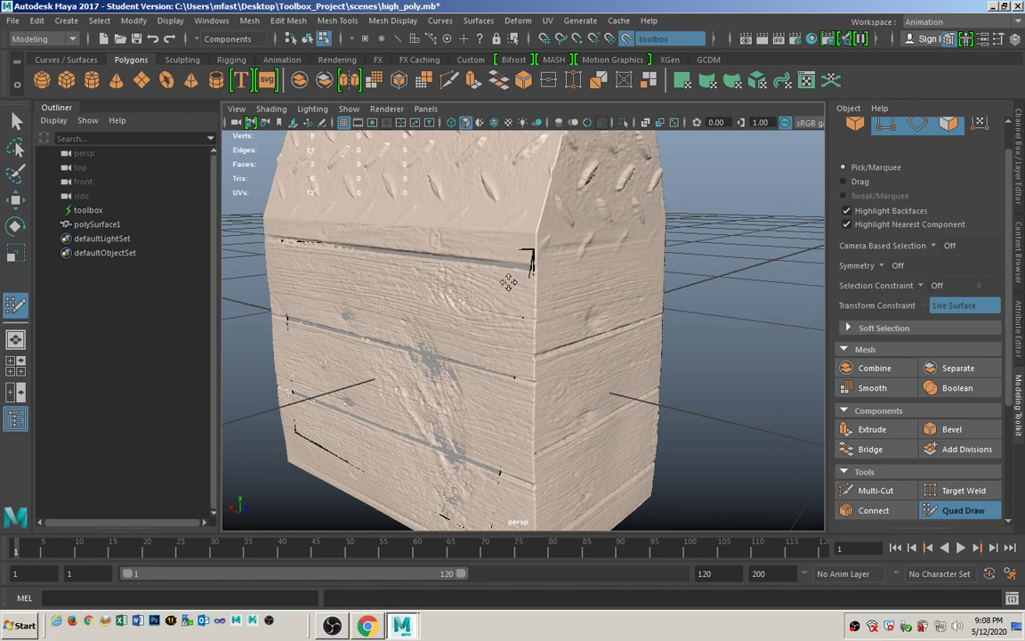
alt+drag(525, 434, 497, 452)
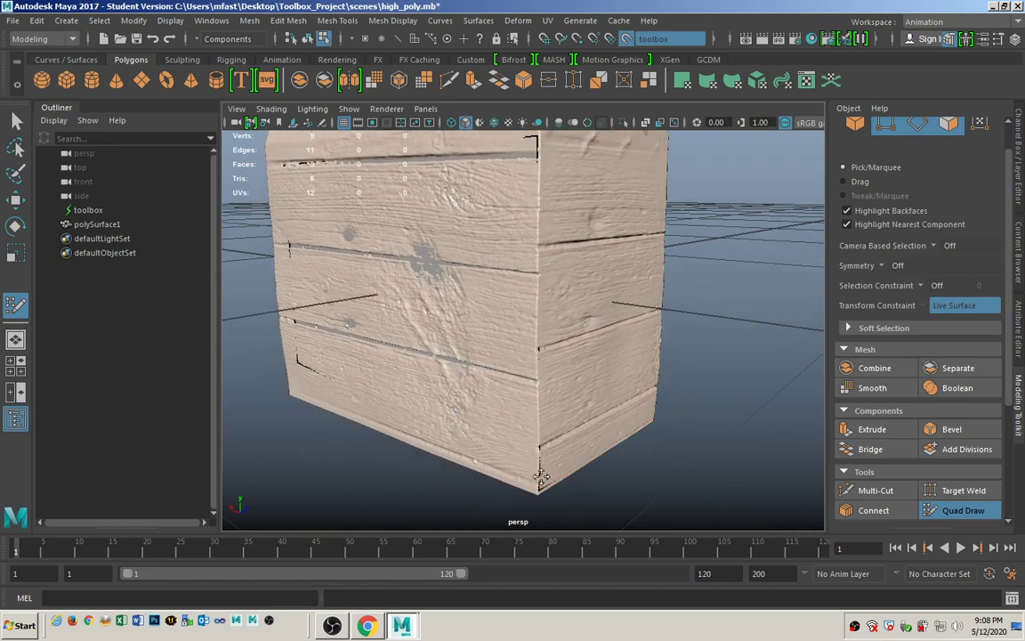
alt+drag(339, 424, 414, 472)
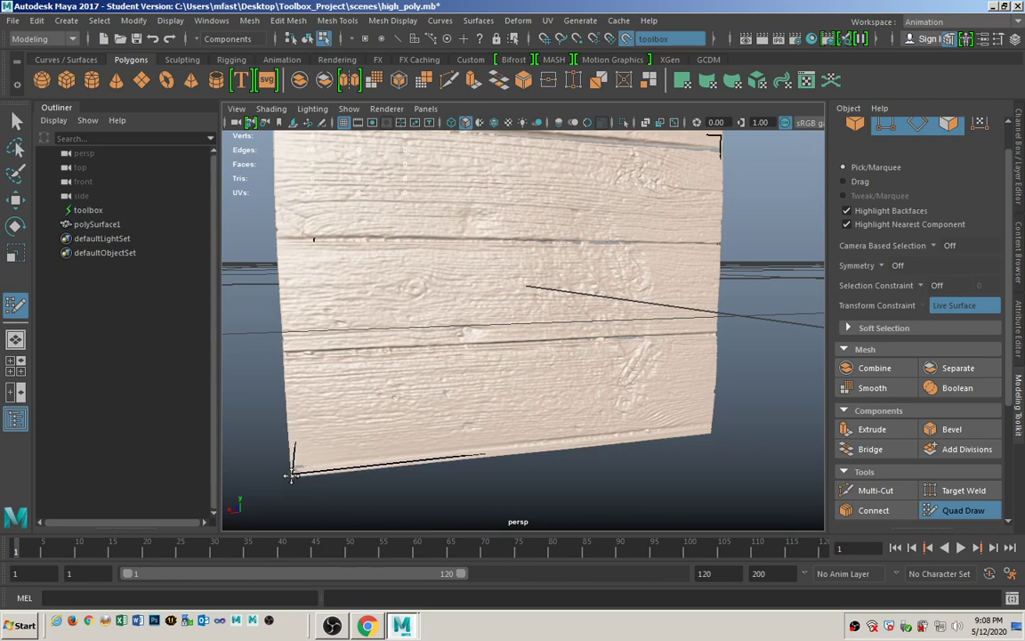
mouse_move(380, 380)
alt+mouse_down()
mouse_move(406, 379)
mouse_move(400, 267)
alt+mouse_up()
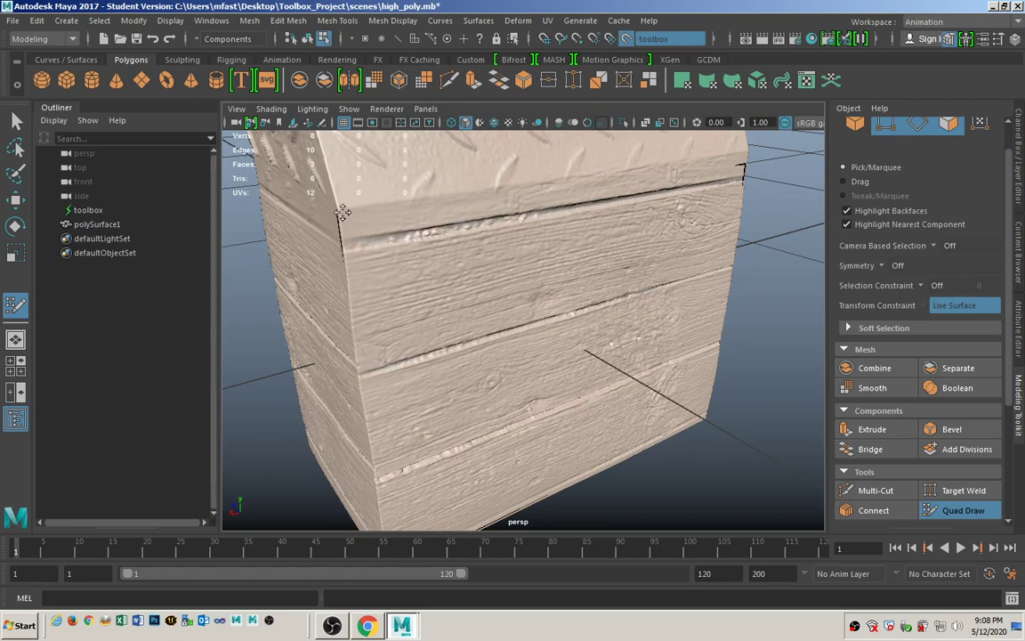
alt+drag(354, 219, 648, 264)
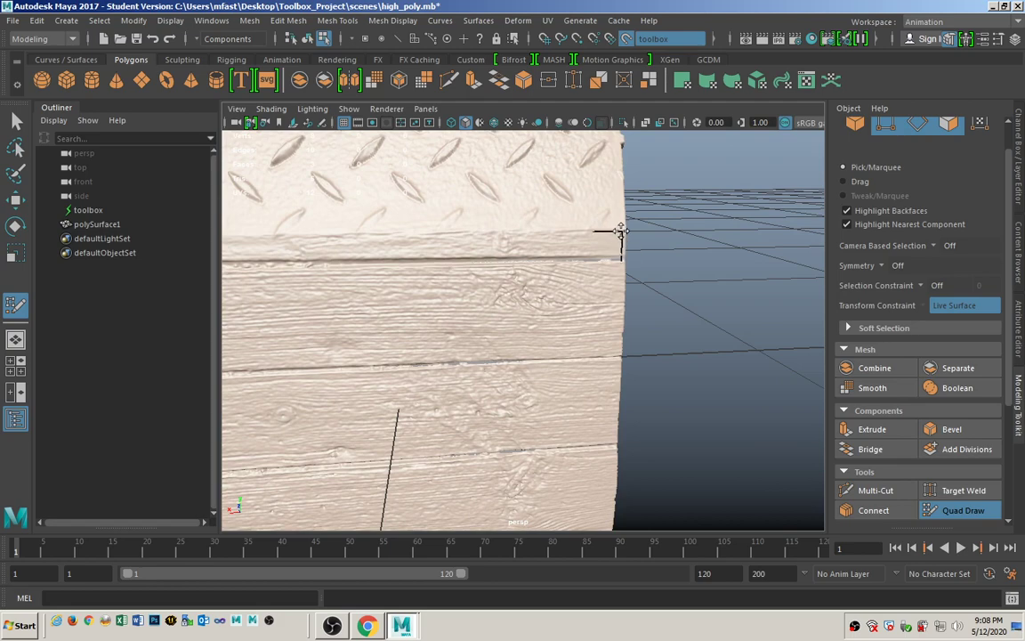
Step: Place four Quad Draw points on the wooden part of the remaining open narrow end and fill them with a quad
alt+right_drag(483, 360, 397, 355)
alt+drag(397, 355, 544, 384)
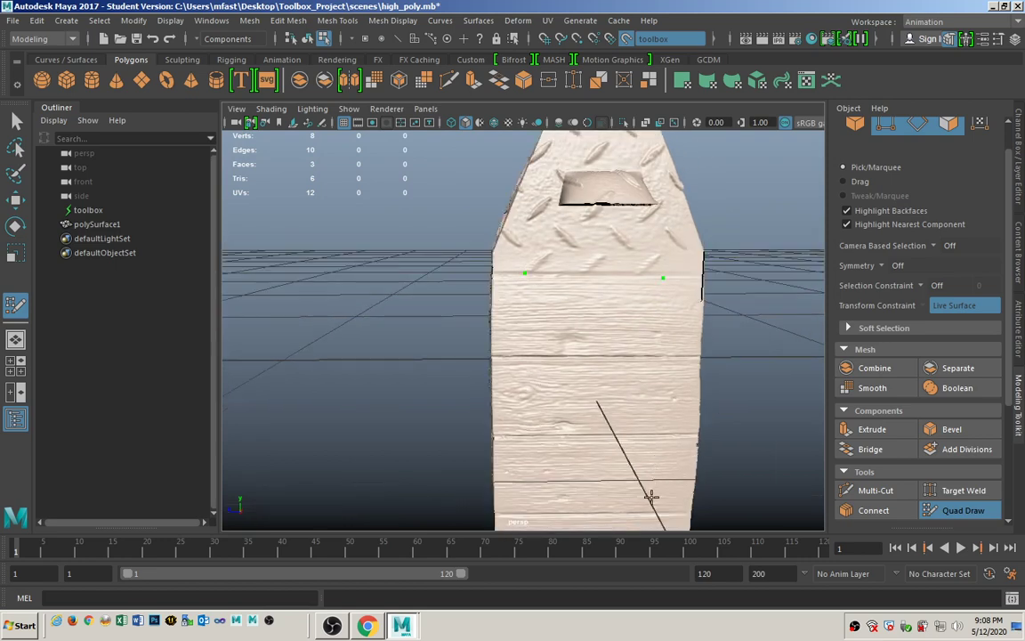
shift+click(578, 374)
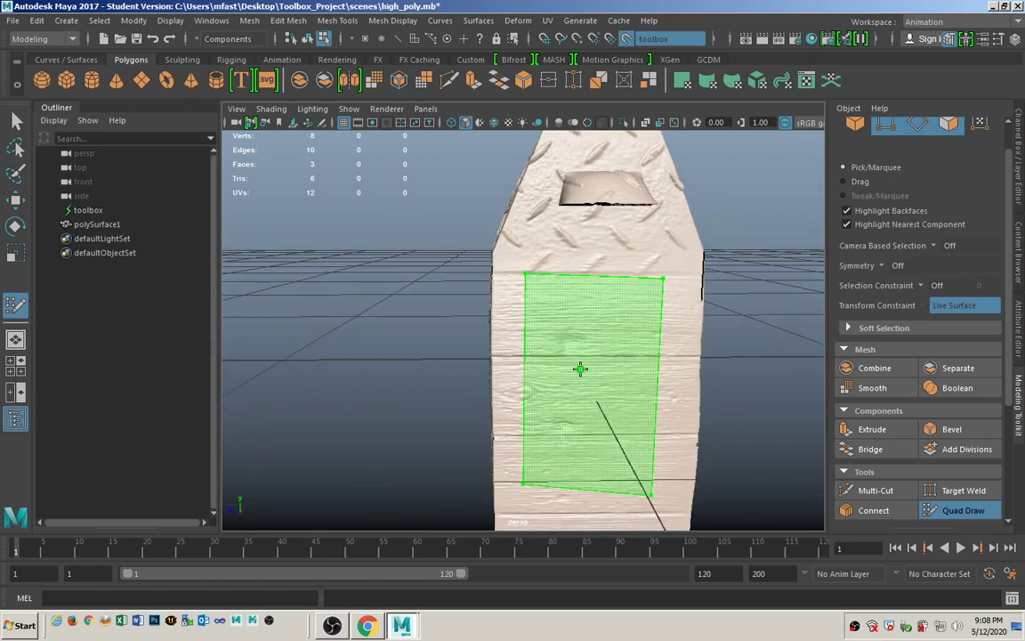
shift+click(581, 360)
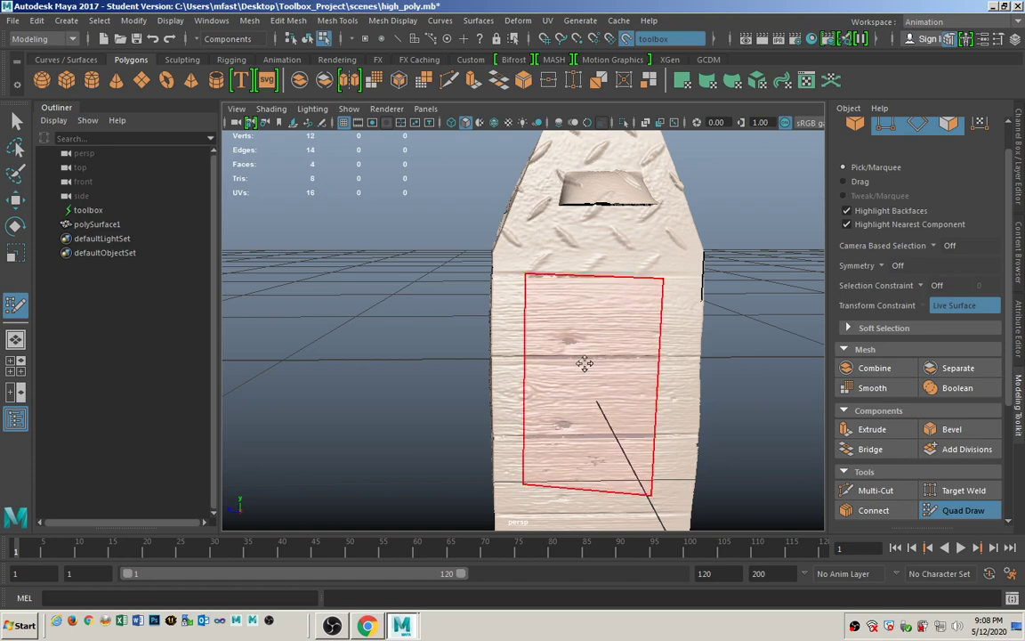
Step: Weld the last end quad's four corners to the neighbouring front and back quads to close the ring around the box
alt+drag(584, 361, 568, 360)
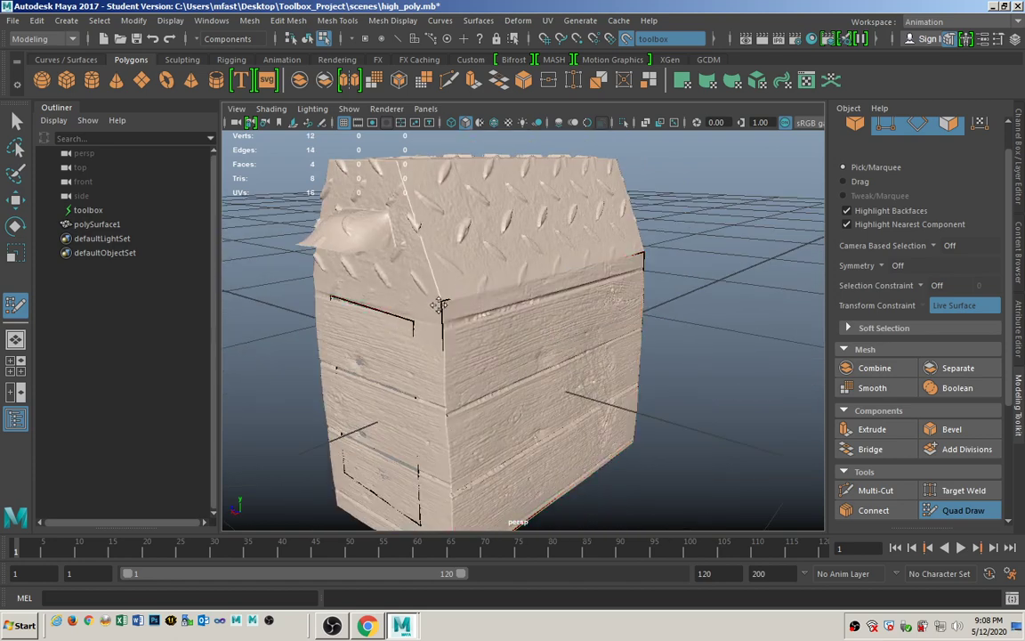
drag(410, 324, 442, 303)
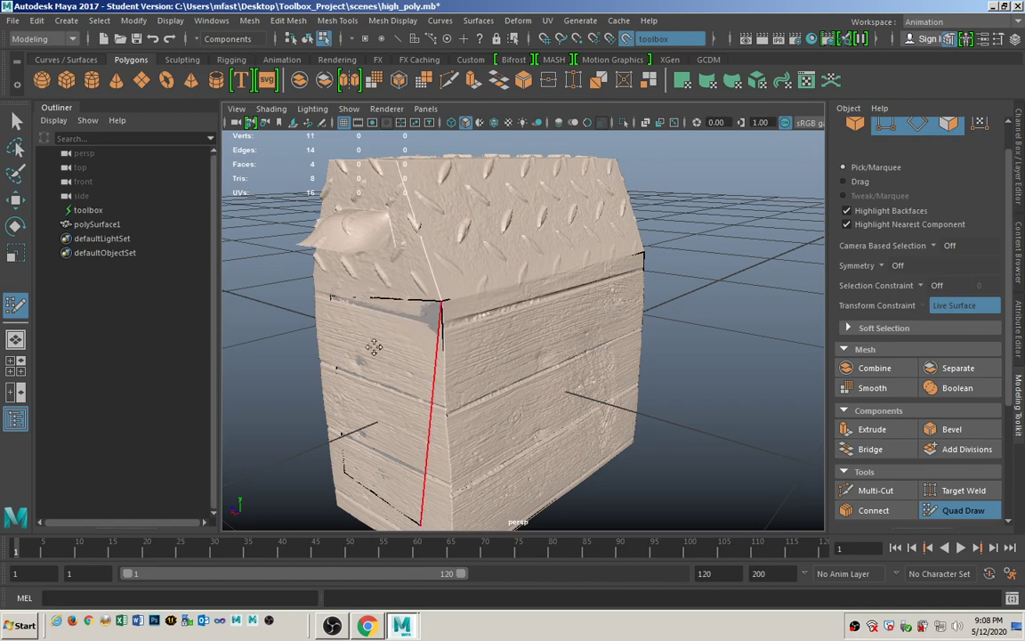
alt+drag(366, 353, 543, 302)
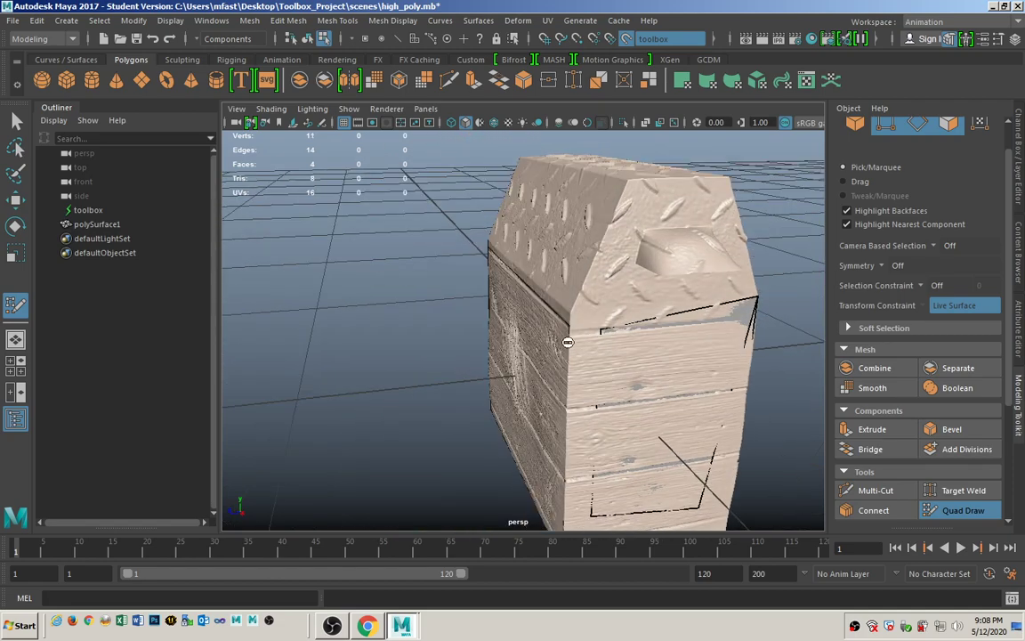
drag(592, 330, 571, 314)
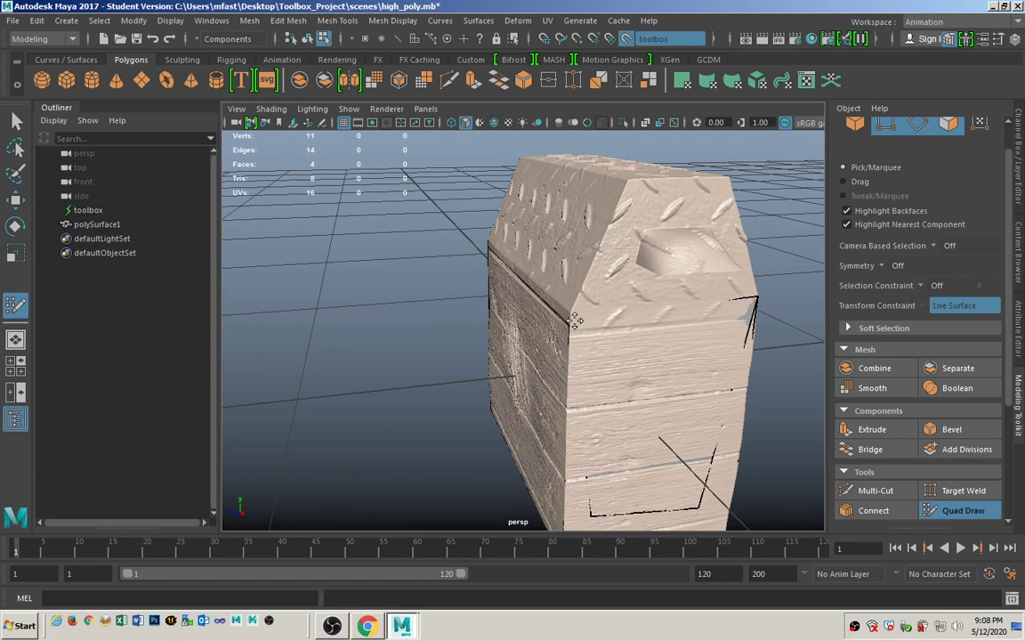
alt+drag(512, 400, 588, 338)
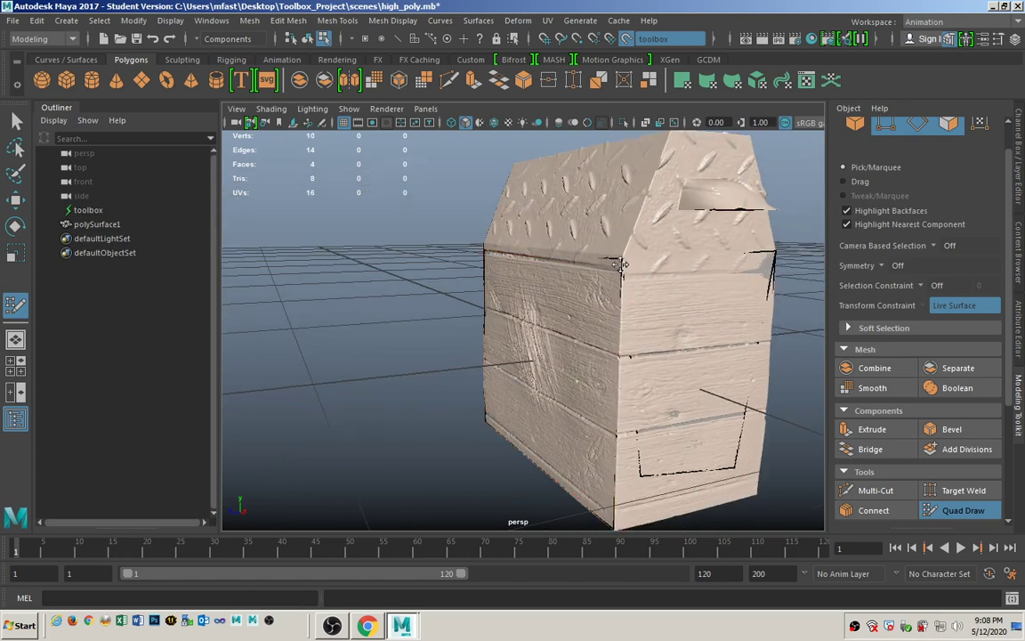
alt+drag(596, 280, 496, 272)
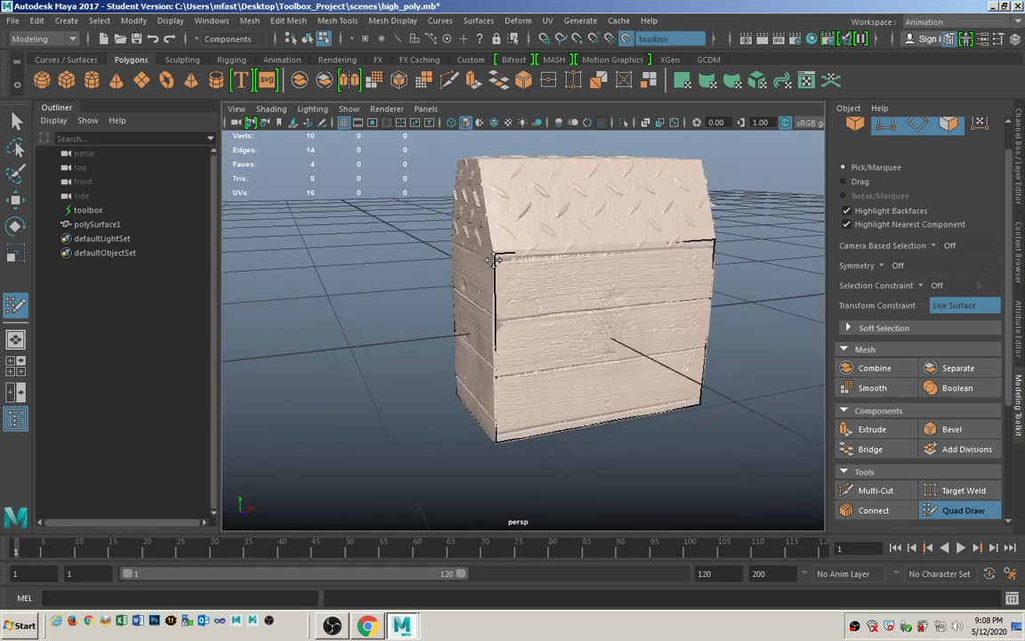
alt+drag(363, 320, 467, 359)
alt+drag(590, 423, 518, 422)
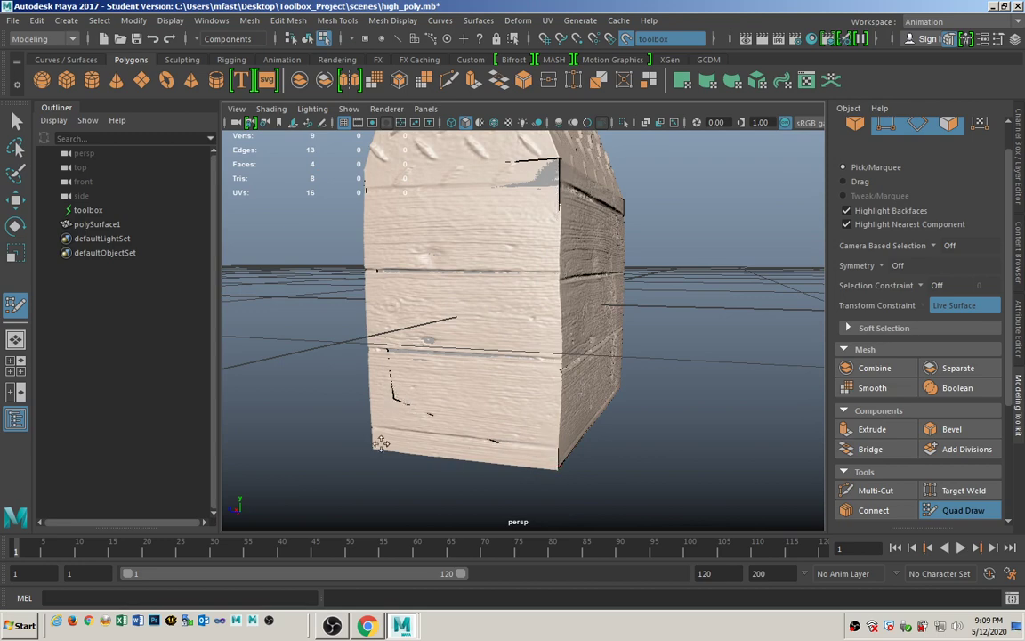
alt+drag(380, 443, 430, 452)
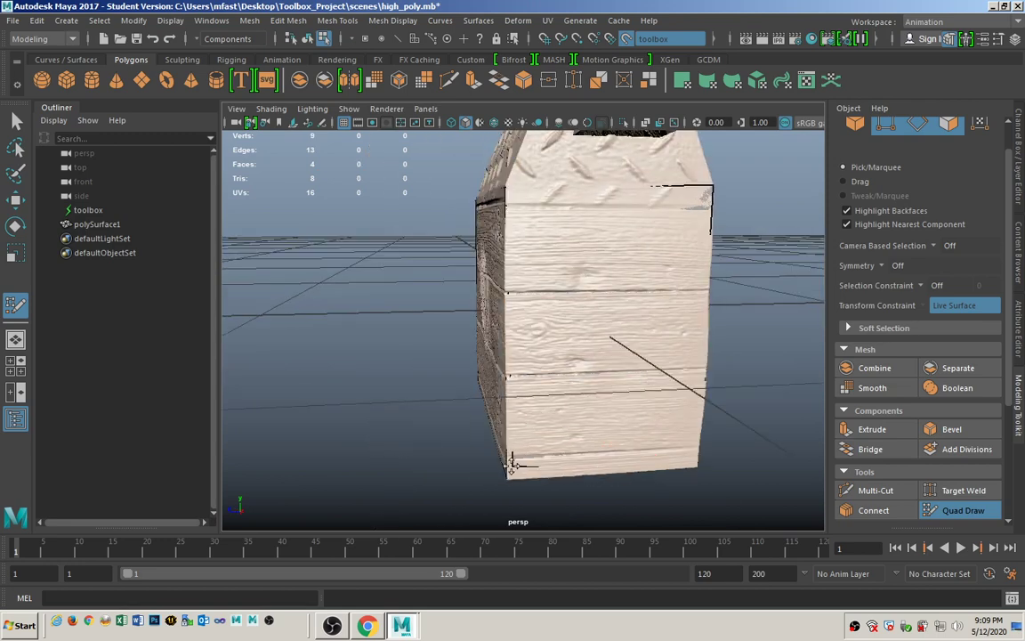
Step: Place four Quad Draw points on the sloped diamond-plate lid above the back panel and fill them with a quad
mouse_move(718, 344)
alt+mouse_down()
mouse_move(762, 343)
mouse_move(596, 361)
mouse_move(657, 457)
alt+mouse_up()
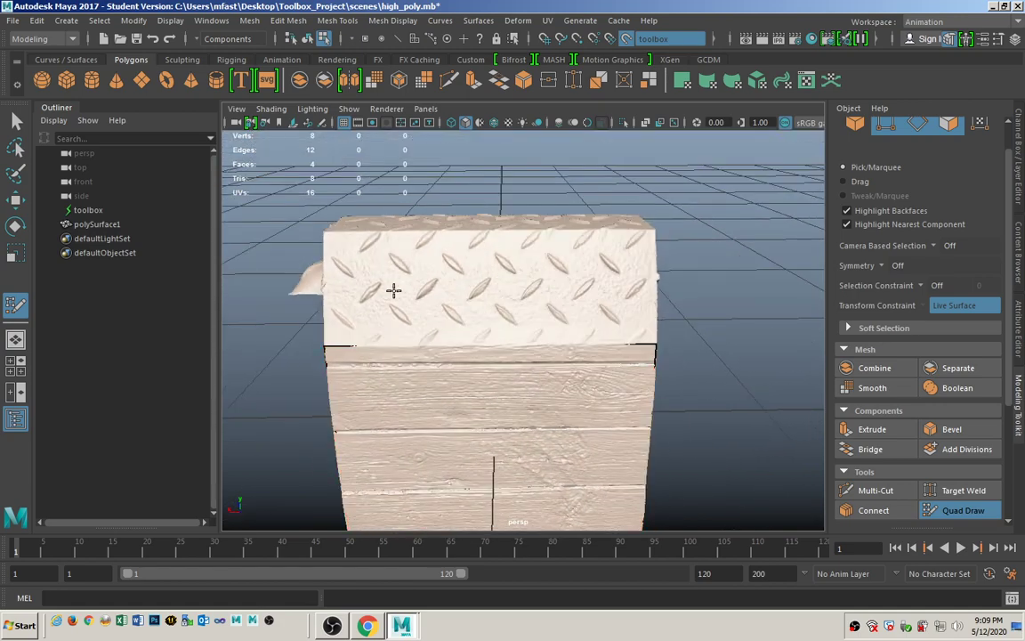
click(602, 265)
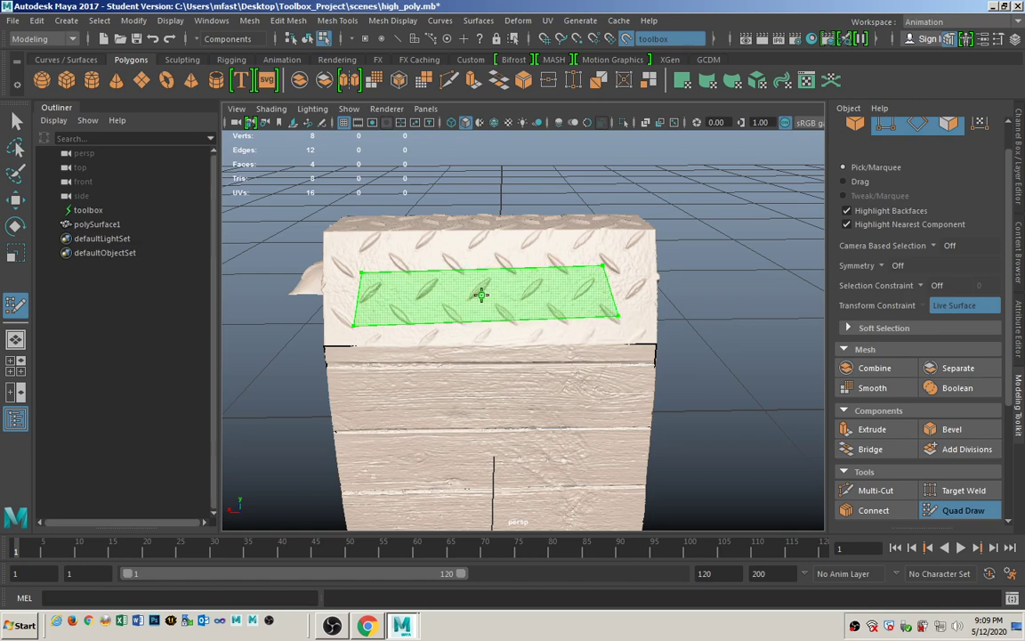
shift+click(620, 317)
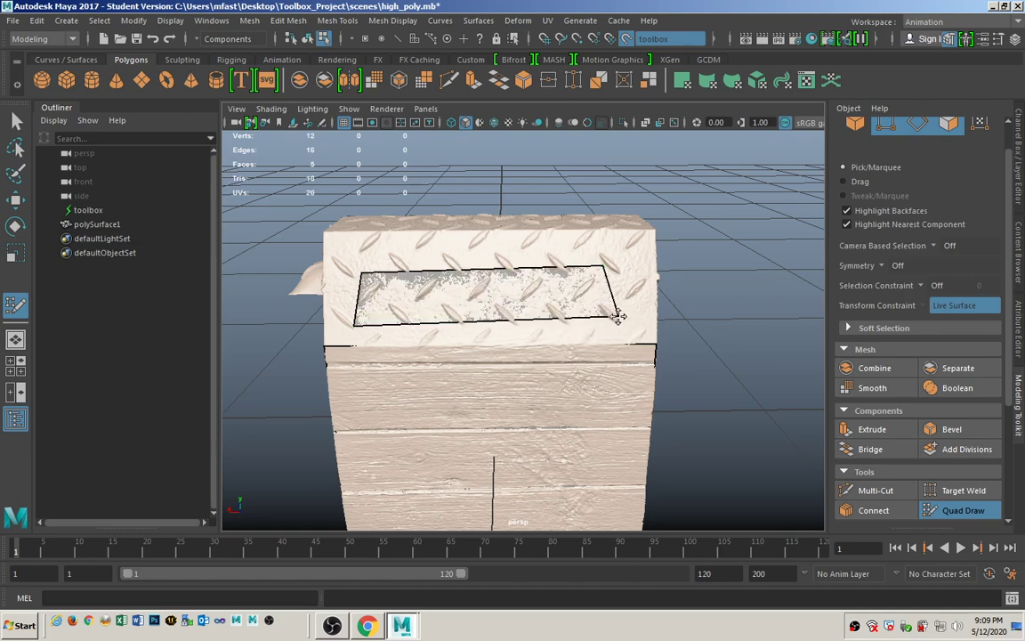
Step: Weld the sloped lid quad's lower corners to the back panel's upper corners and fit its upper corners to the lid's top edge
alt+drag(678, 316, 557, 312)
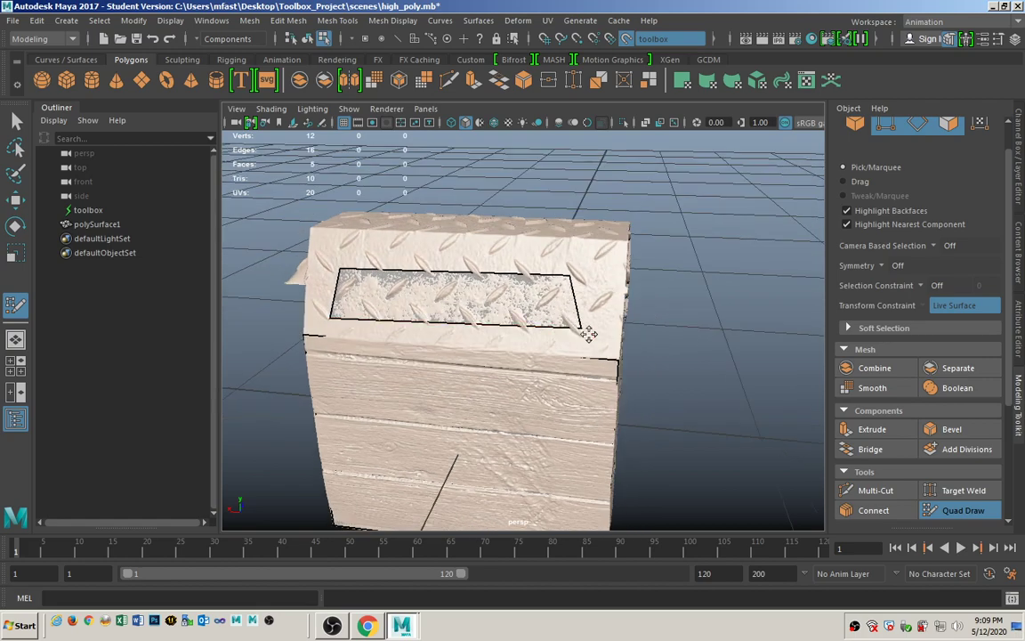
alt+drag(366, 371, 485, 256)
drag(517, 322, 551, 356)
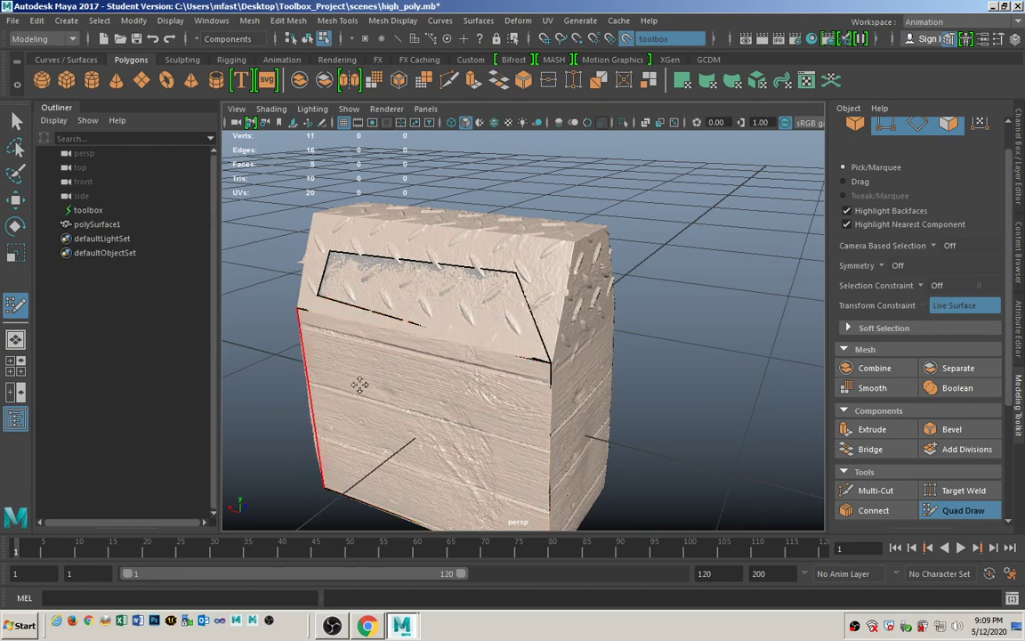
alt+drag(285, 347, 377, 341)
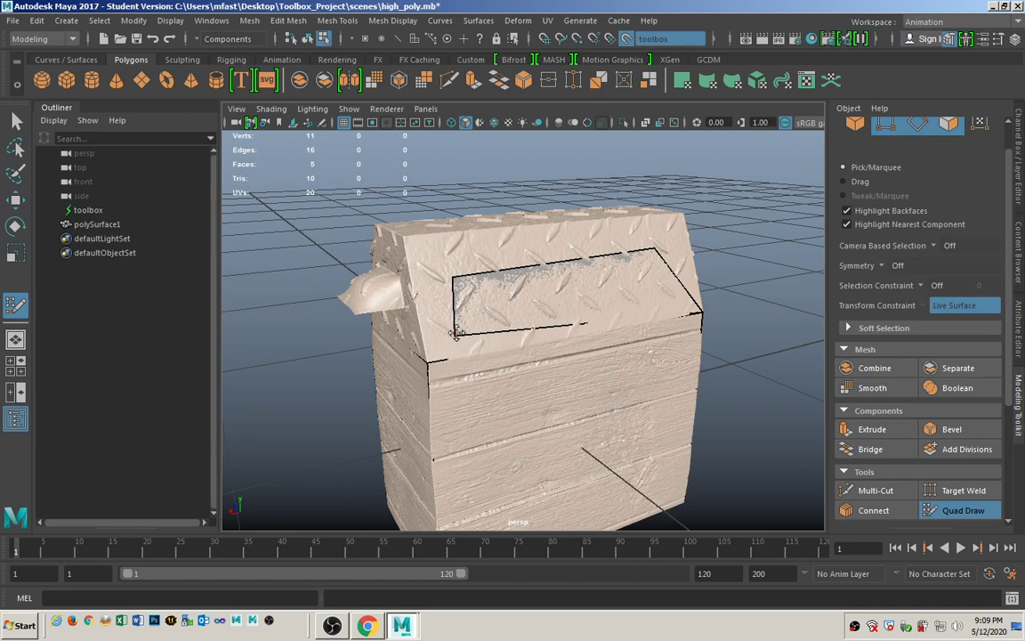
drag(455, 333, 431, 356)
mouse_move(450, 279)
alt+mouse_down()
mouse_move(392, 314)
mouse_move(325, 256)
mouse_move(352, 274)
alt+mouse_up()
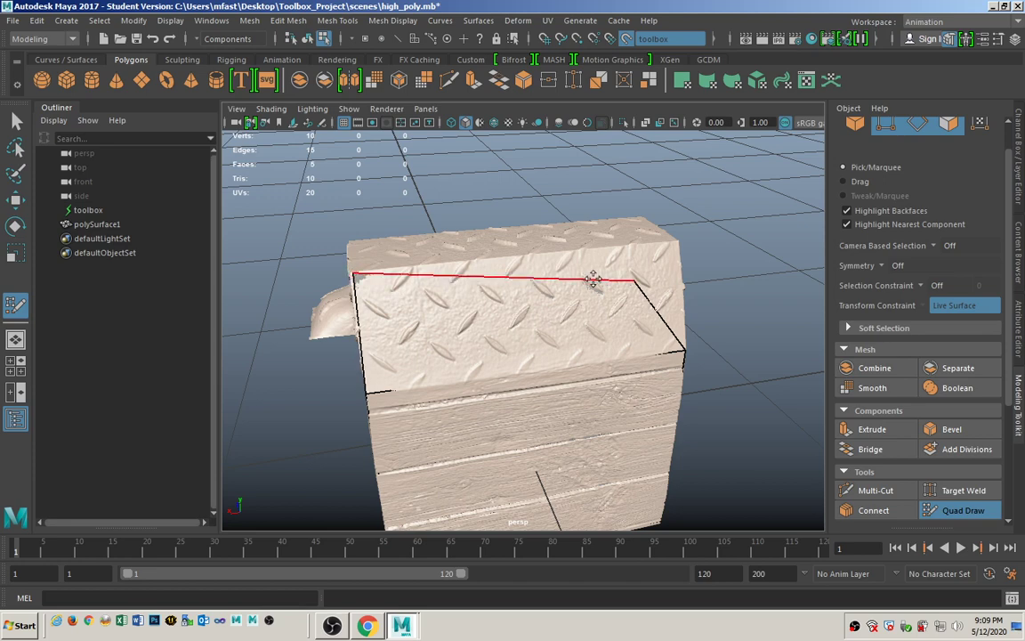
mouse_move(630, 280)
mouse_down()
mouse_move(674, 241)
mouse_move(550, 320)
mouse_move(544, 343)
mouse_move(488, 360)
mouse_move(490, 343)
mouse_up()
Step: Fit the quad on the lid's flat top to its outer corners and fill the opposite diamond-plate slope with another quad
drag(350, 346, 334, 302)
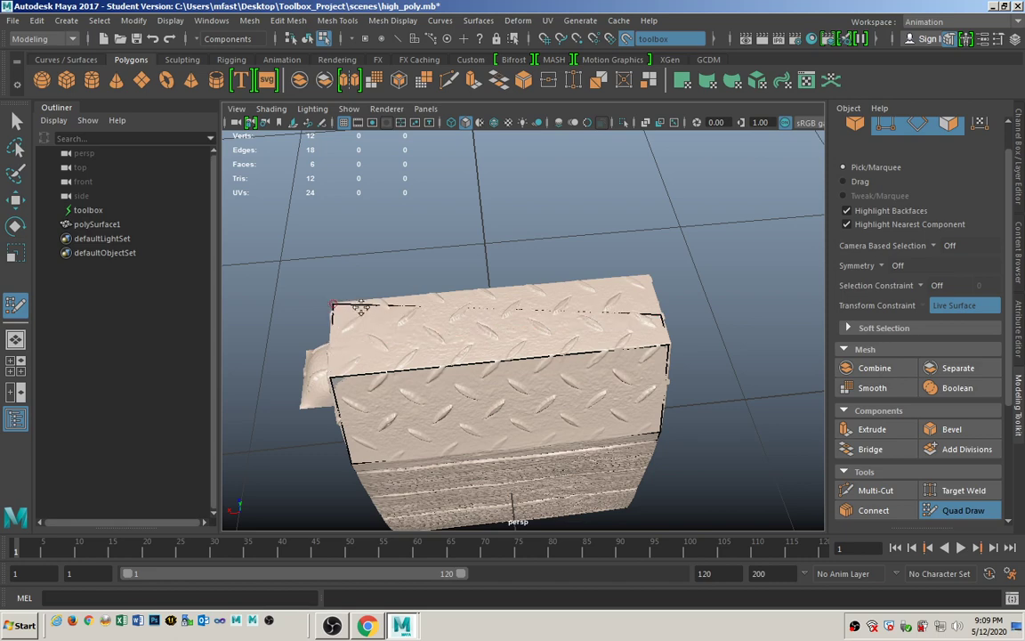
alt+drag(684, 339, 574, 358)
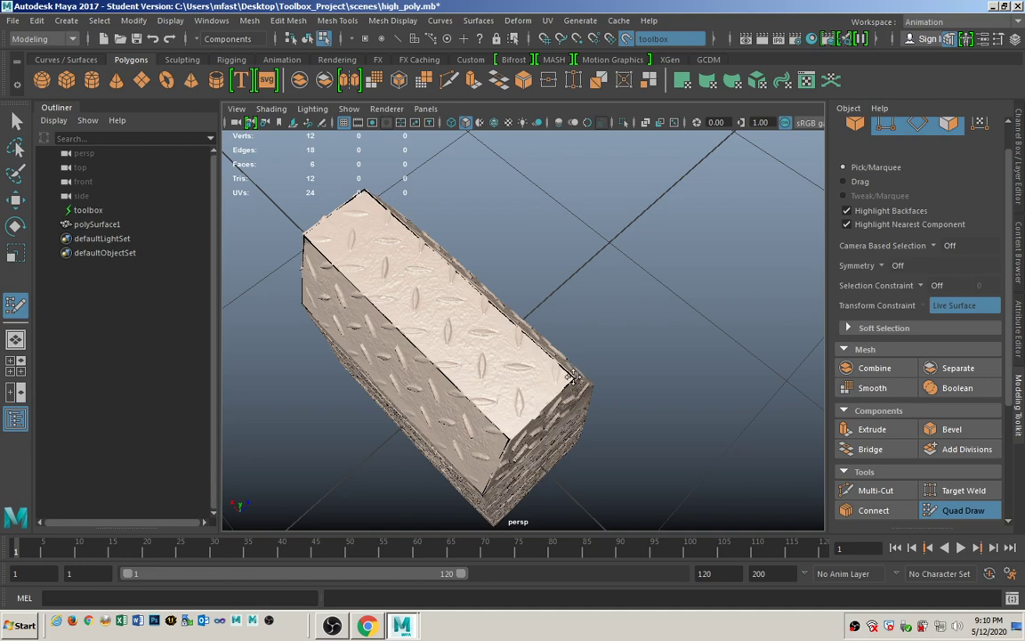
alt+drag(670, 327, 562, 300)
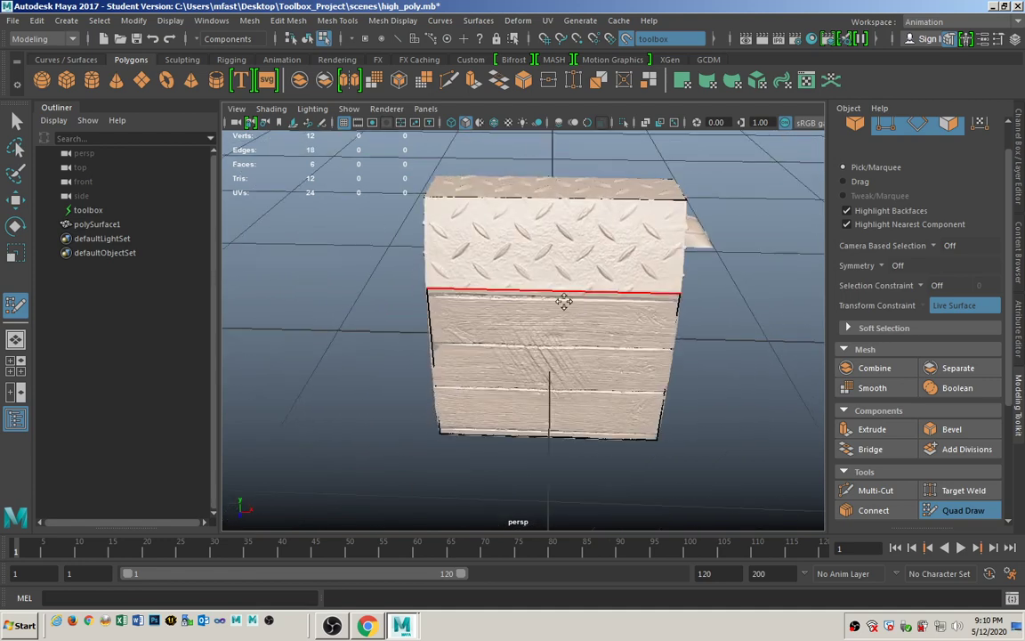
shift+click(559, 244)
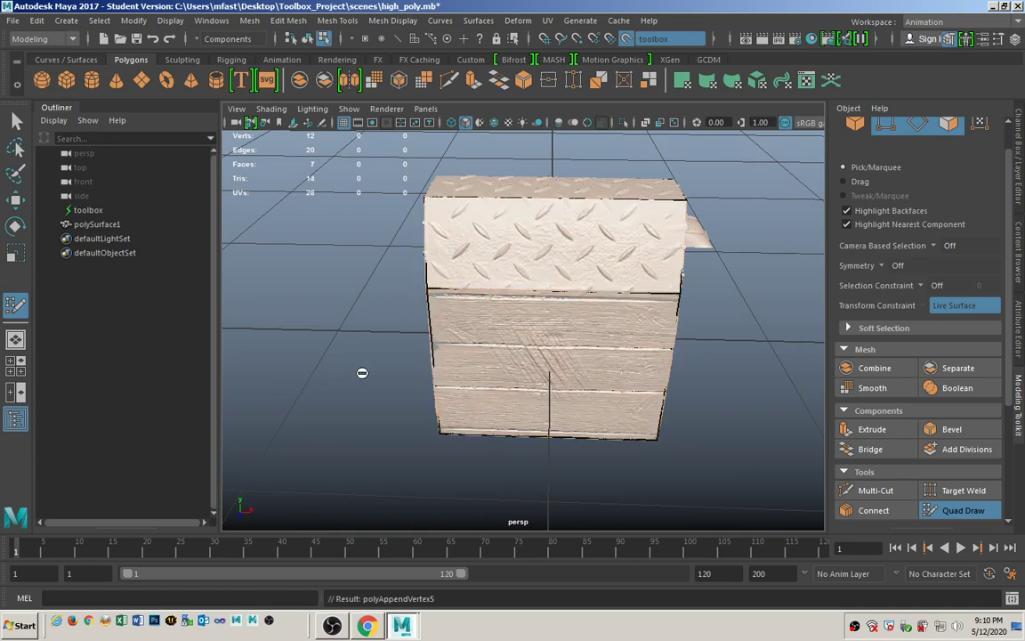
Step: Place four Quad Draw points on the diamond-plate lid end without the protruding bracket and fill them with a quad
alt+drag(362, 371, 424, 285)
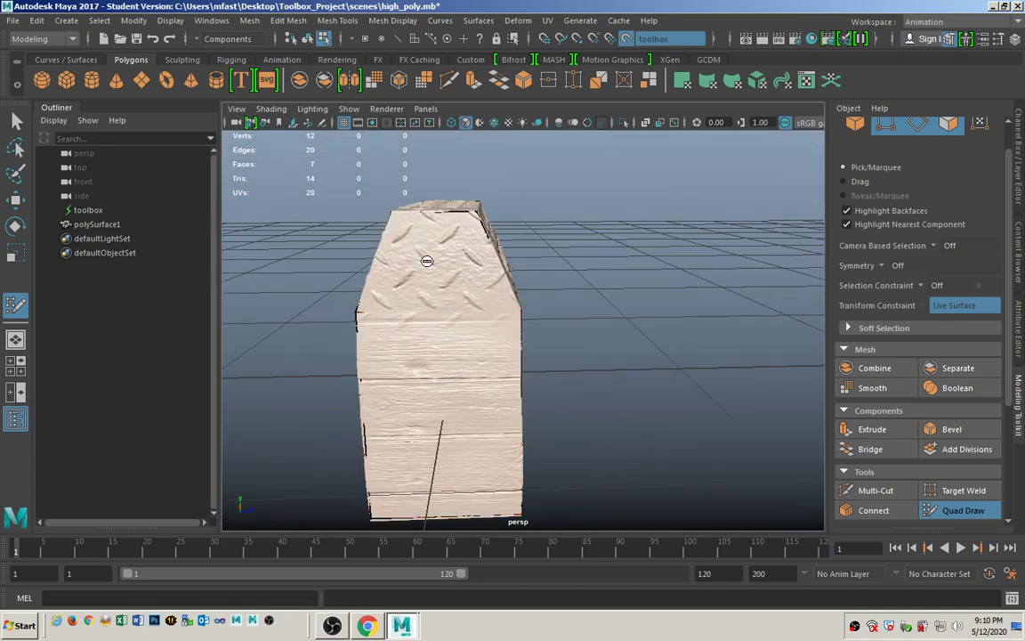
alt+drag(325, 313, 396, 287)
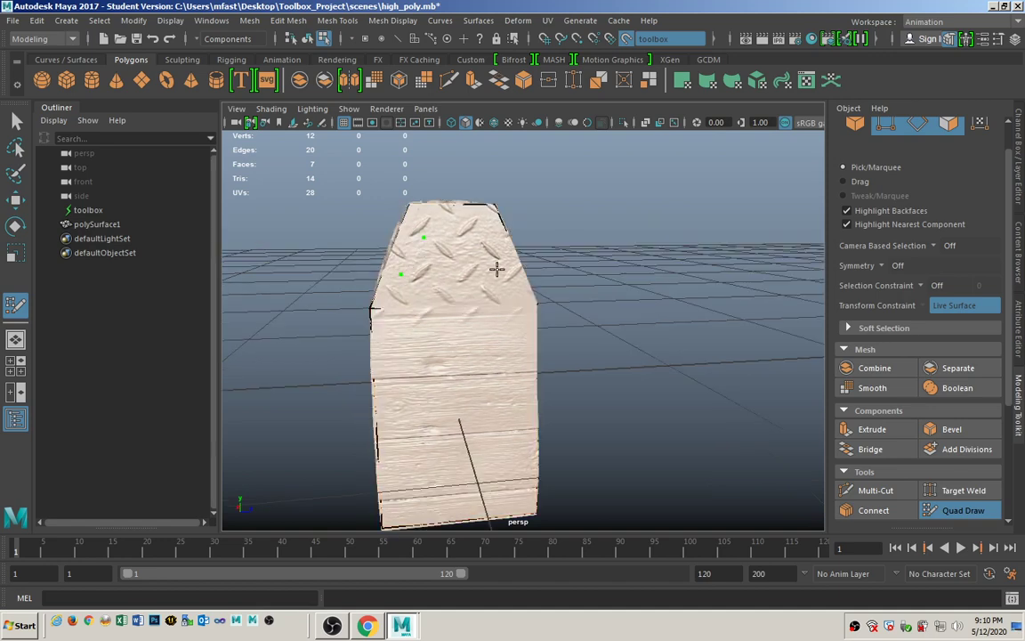
shift+click(436, 267)
Step: Weld the lid-end quad's four corners to the adjoining wooden-end, slope and top quads
scroll(353, 332, up, 6)
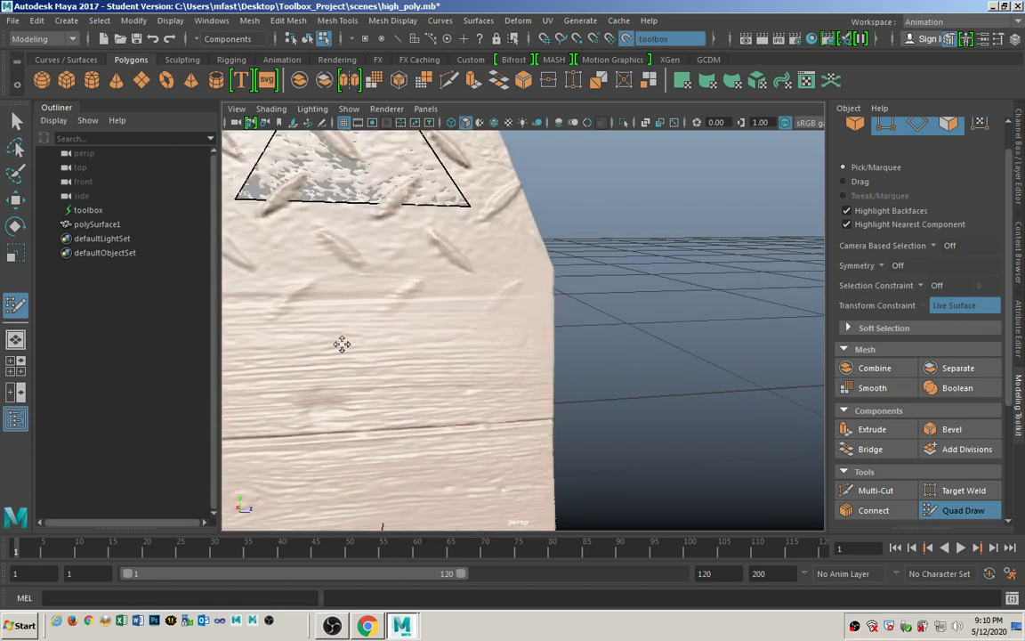
scroll(401, 360, down, 6)
mouse_move(430, 389)
alt+mouse_down()
mouse_move(403, 355)
mouse_move(345, 353)
mouse_move(293, 409)
mouse_move(391, 406)
alt+mouse_up()
alt+drag(498, 412, 557, 413)
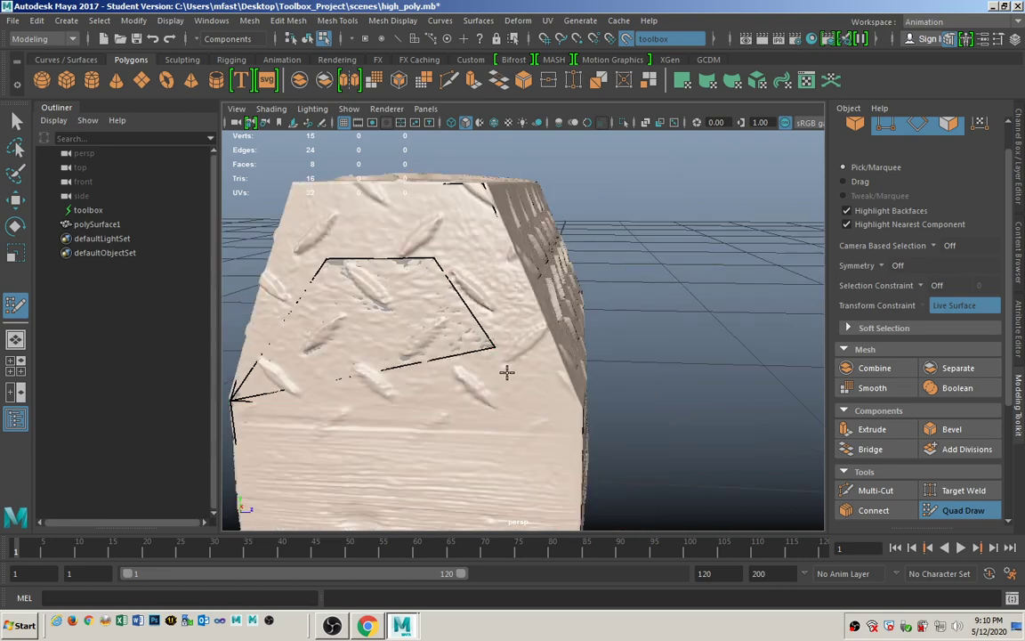
mouse_move(506, 372)
alt+mouse_down()
mouse_move(473, 365)
mouse_move(469, 380)
mouse_move(504, 413)
mouse_move(539, 427)
mouse_move(403, 278)
mouse_move(424, 293)
mouse_move(426, 326)
mouse_move(378, 297)
mouse_move(459, 263)
alt+mouse_up()
mouse_move(393, 284)
alt+mouse_down()
mouse_move(297, 362)
mouse_move(423, 436)
mouse_move(444, 358)
alt+mouse_up()
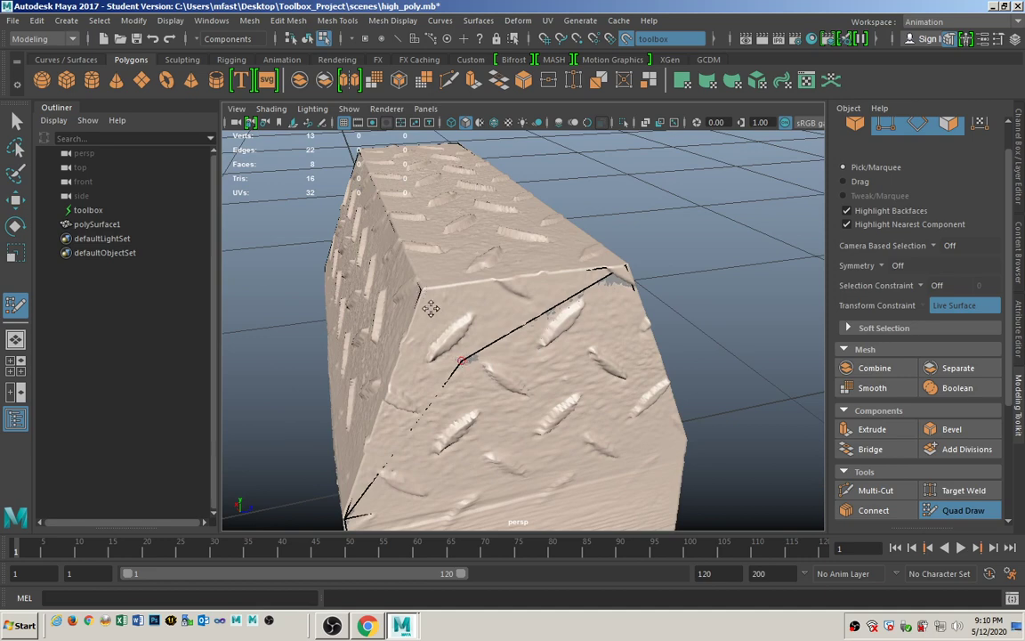
alt+drag(498, 389, 508, 400)
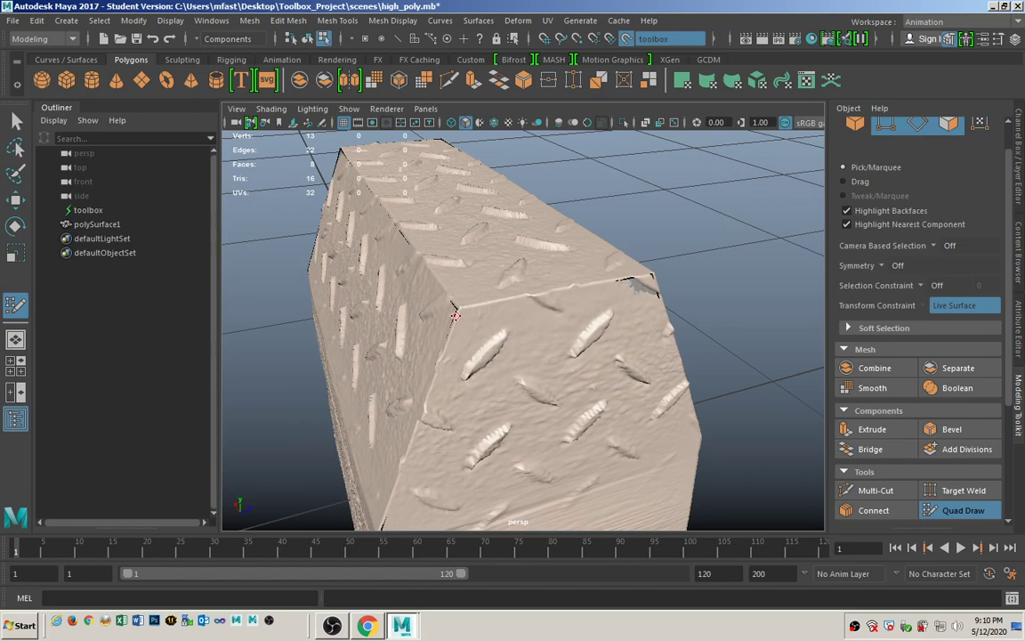
Step: Isolate polySurface1 to examine the low-poly mesh for open sides and flipped faces, and bring the high-poly toolbox back into view
alt+drag(276, 375, 498, 362)
alt+right_drag(497, 362, 325, 312)
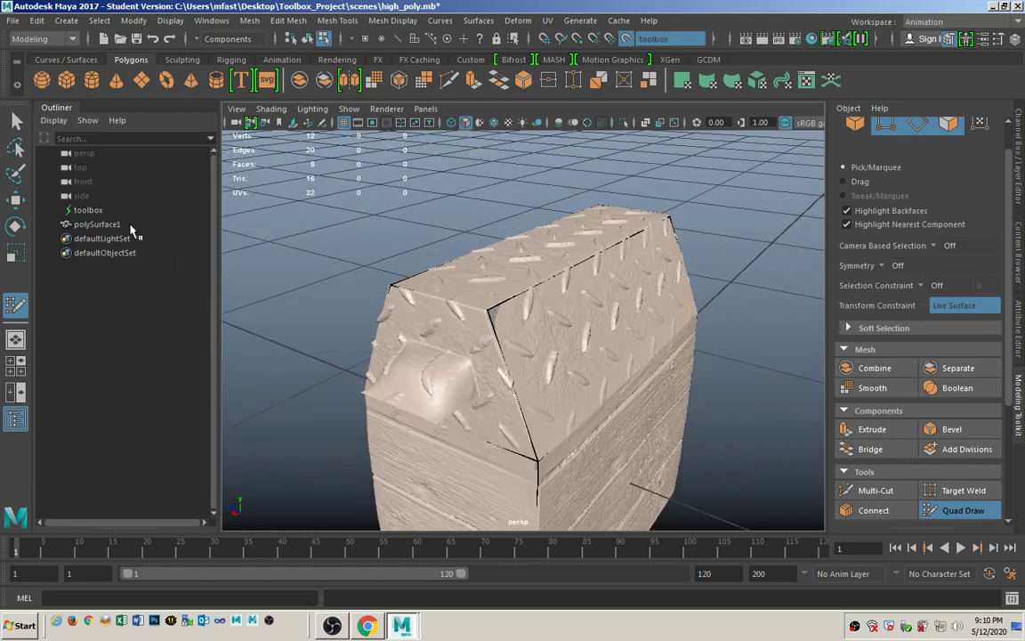
click(131, 228)
click(622, 121)
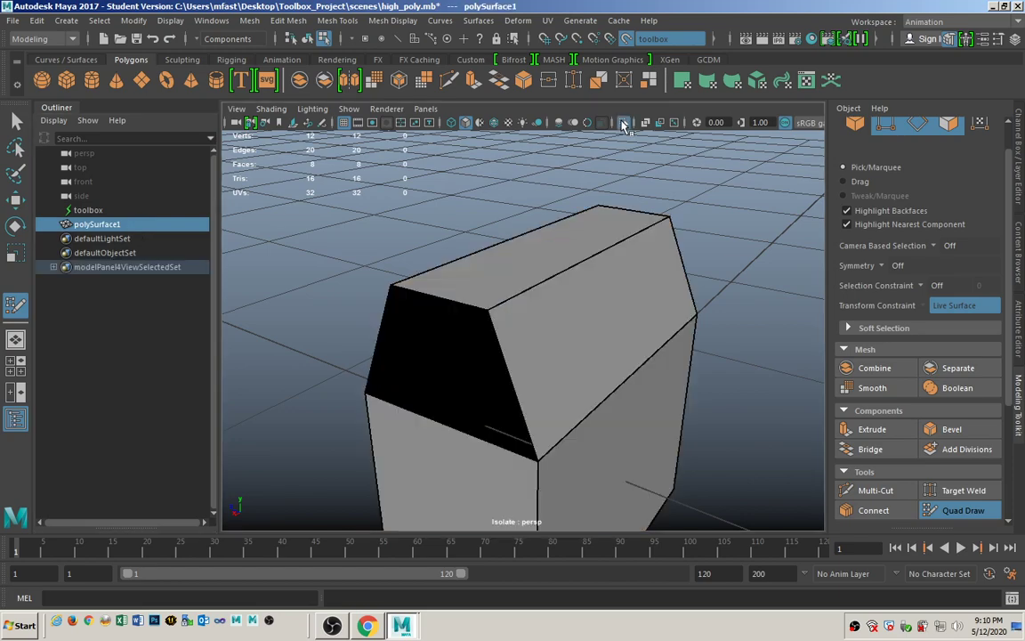
mouse_move(592, 316)
alt+mouse_down()
mouse_move(584, 350)
mouse_move(293, 313)
mouse_move(265, 359)
mouse_move(466, 360)
mouse_move(526, 384)
mouse_move(570, 316)
mouse_move(577, 320)
alt+mouse_up()
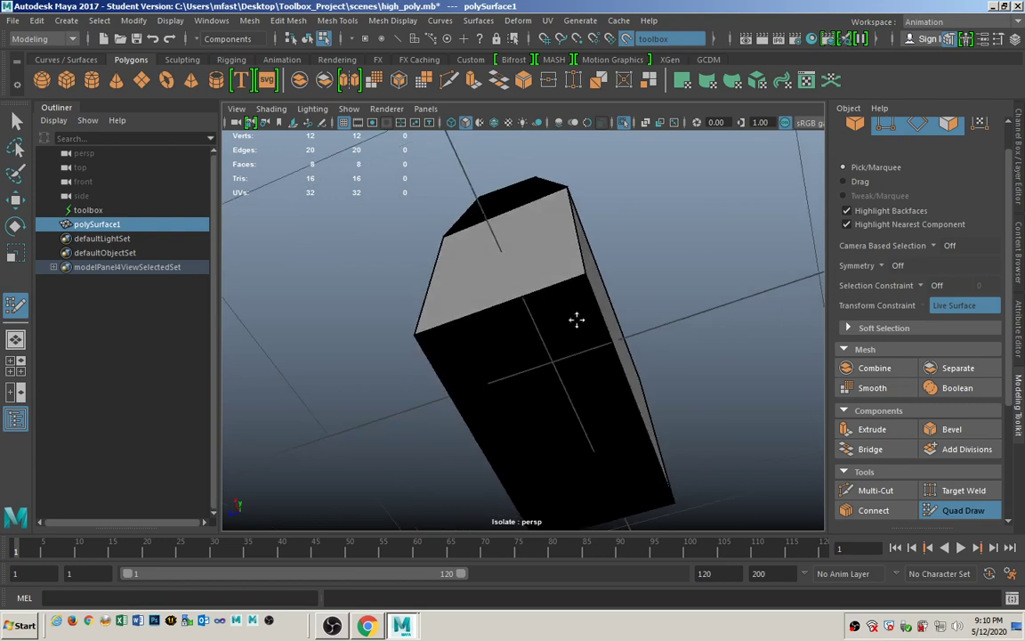
alt+drag(573, 366, 538, 422)
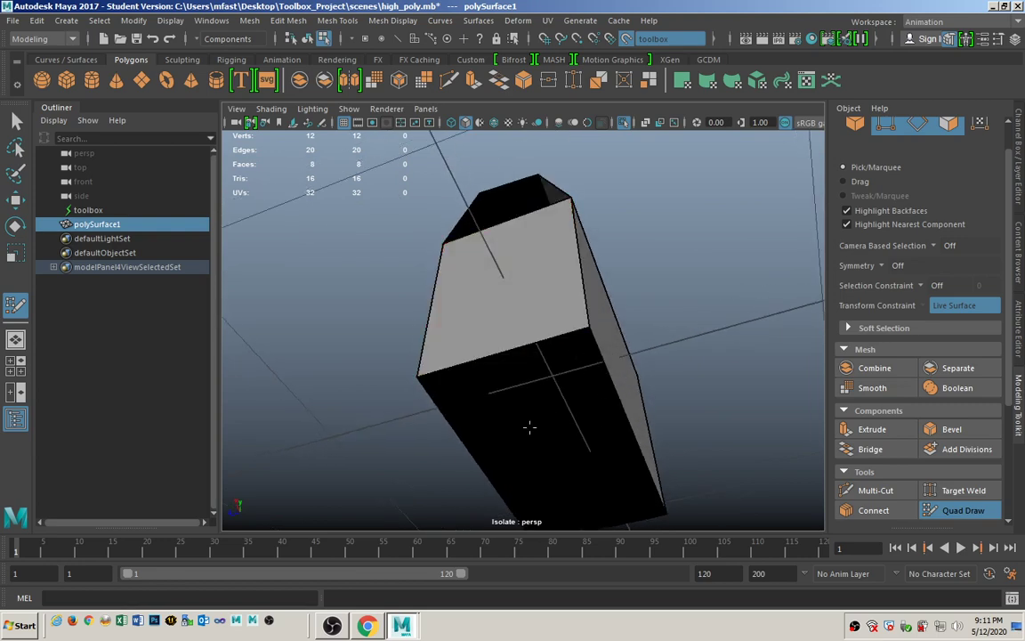
alt+drag(536, 325, 526, 427)
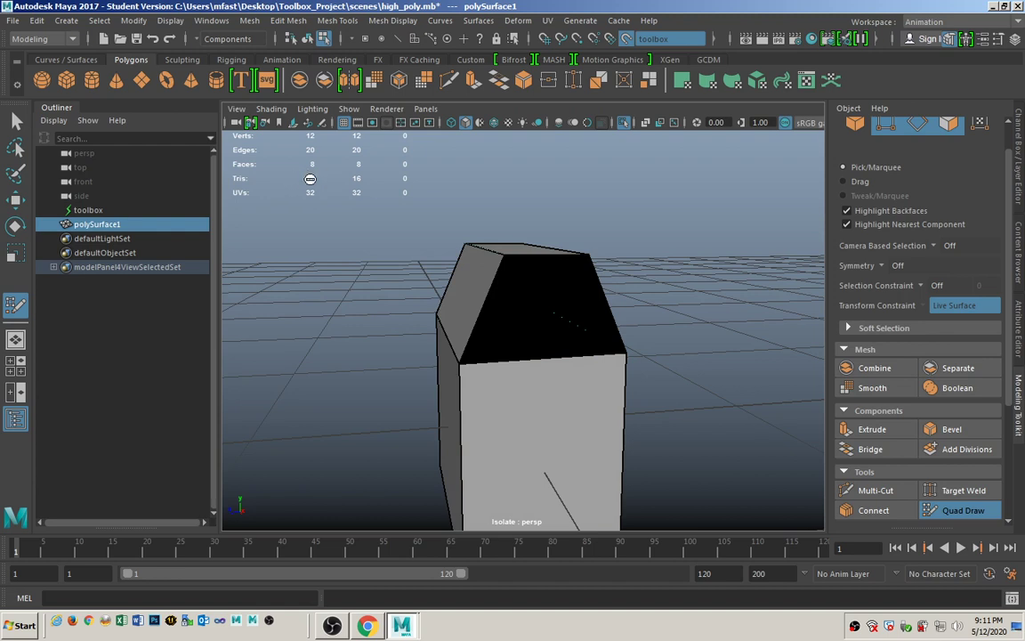
click(625, 122)
Step: Place Quad Draw points around the protruding bracket on the other lid end and fill quads along one side and above it
scroll(518, 285, up, 2)
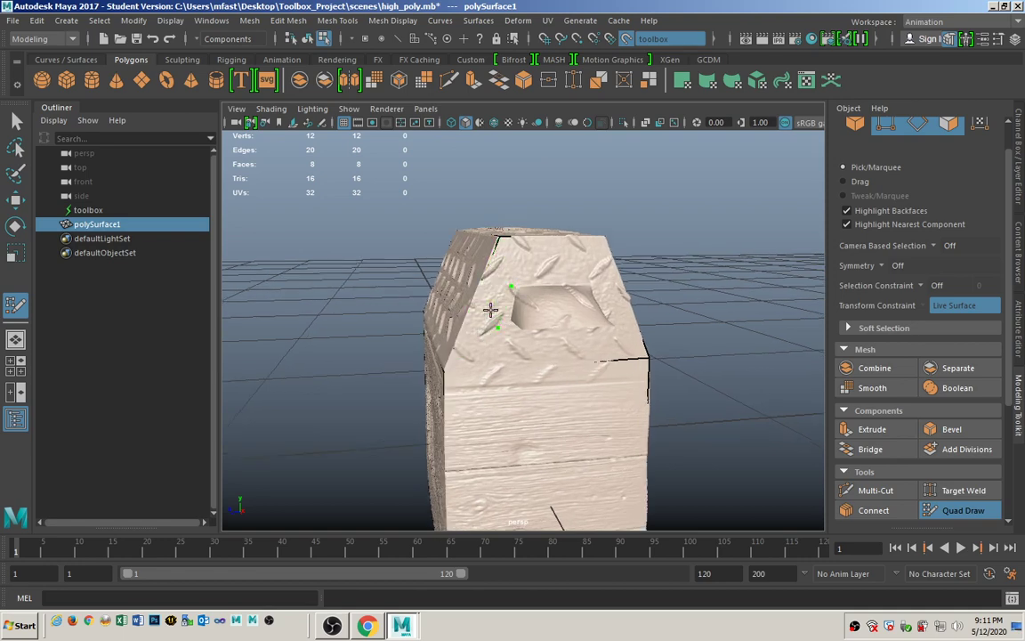
shift+click(586, 277)
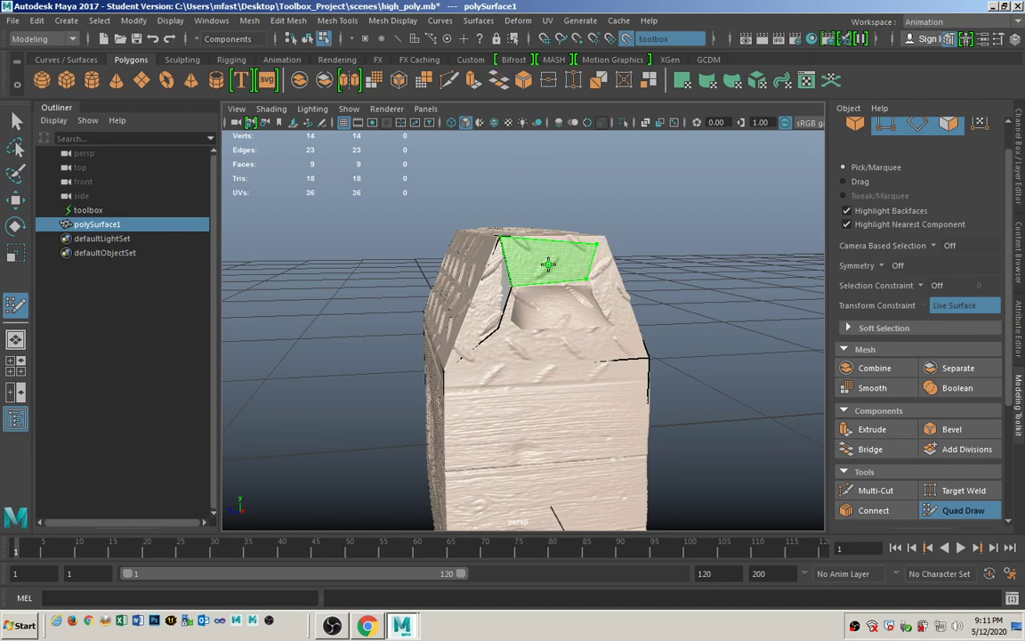
shift+click(547, 335)
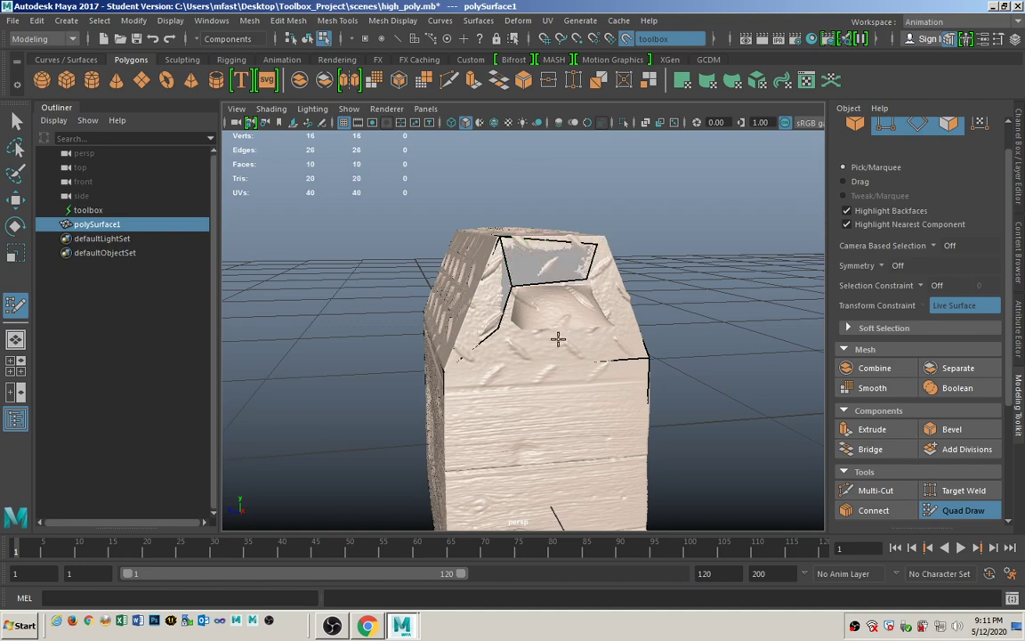
Step: Weld the free upper corner of the quad above the bracket to the lid's top corner
alt+drag(578, 301, 529, 267)
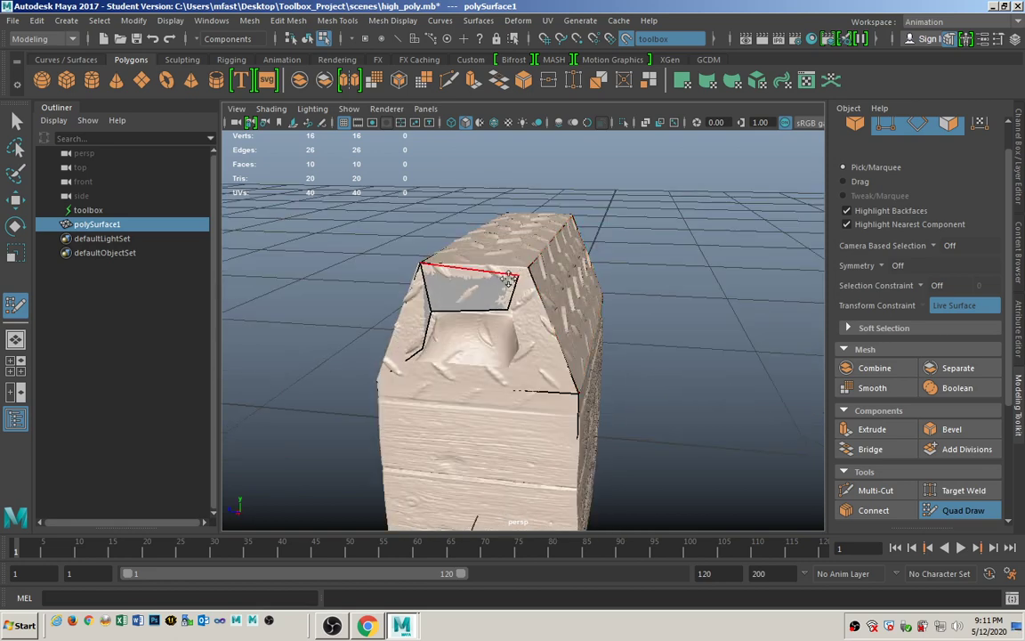
drag(519, 276, 529, 269)
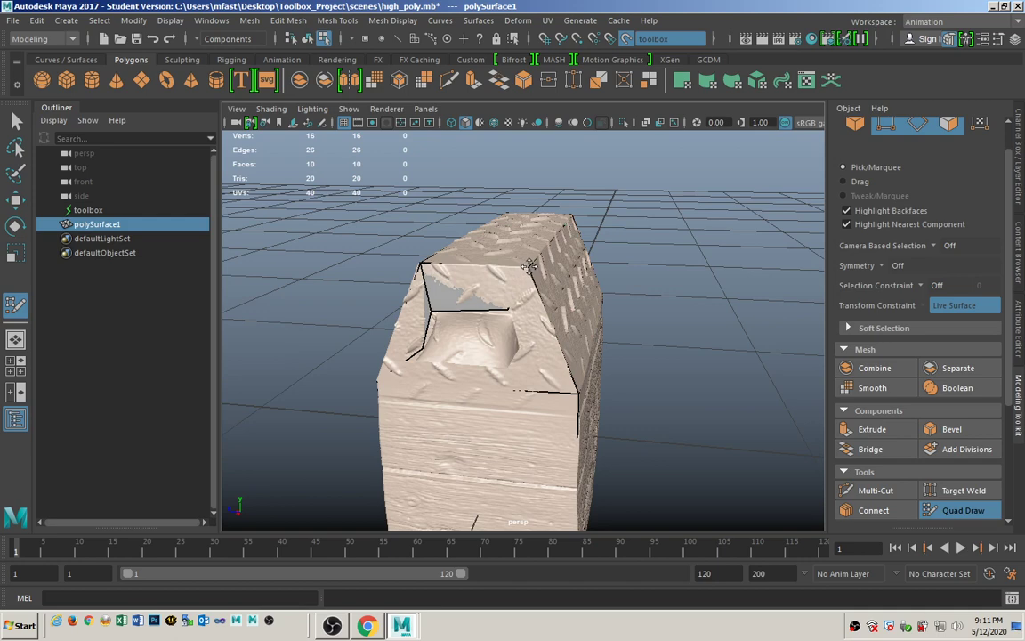
scroll(522, 293, up, 5)
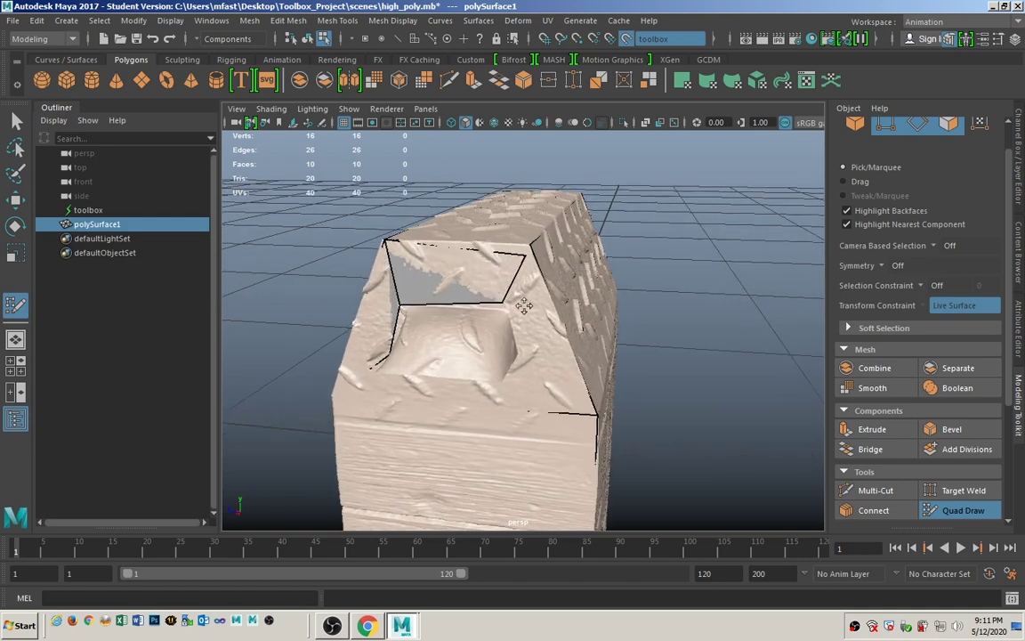
alt+drag(526, 308, 456, 223)
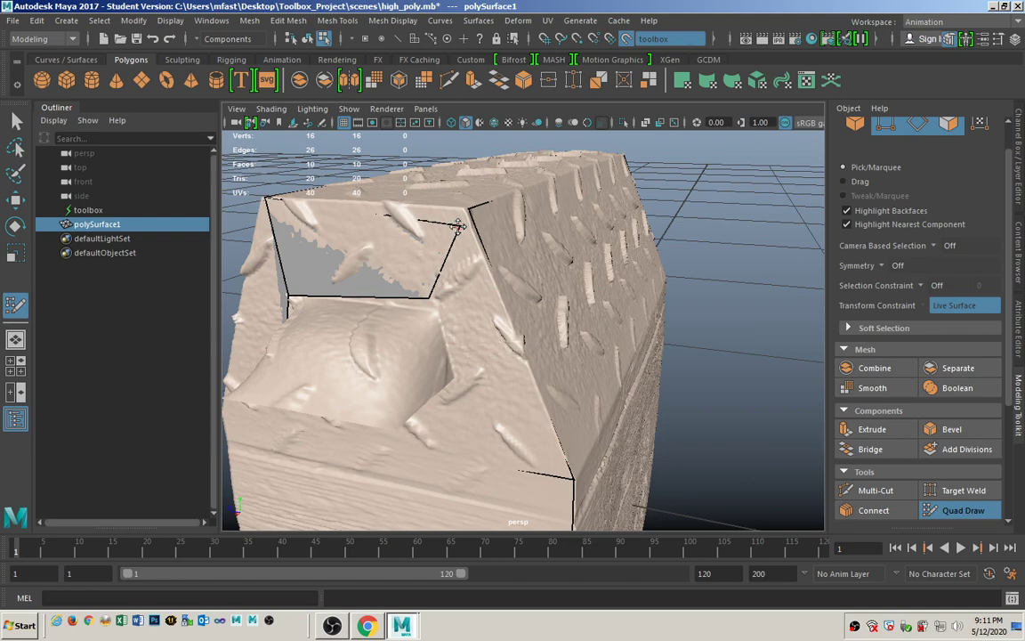
drag(457, 225, 463, 210)
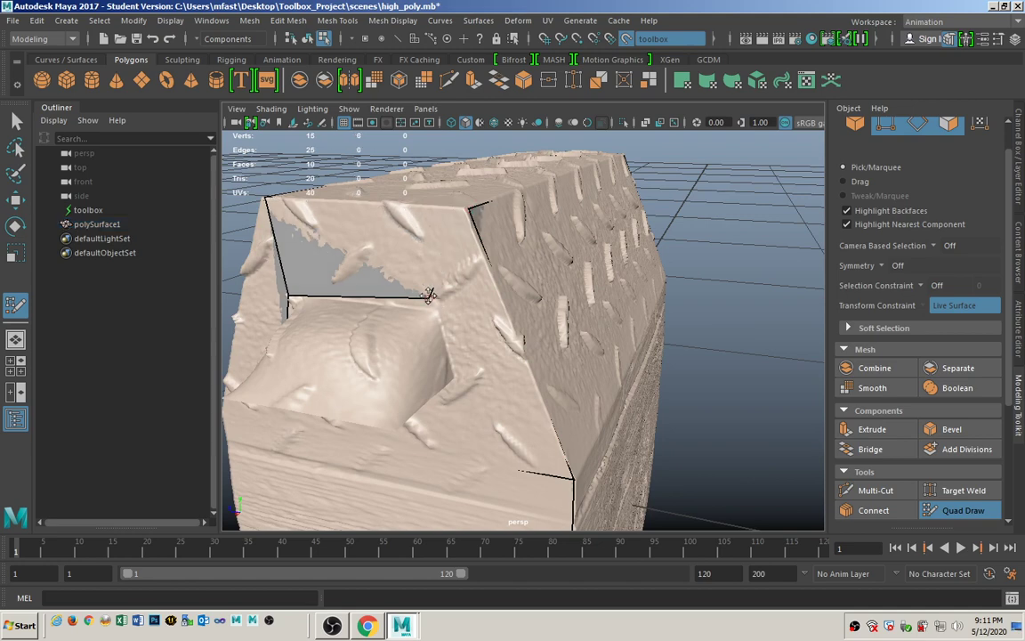
Step: Add a Quad Draw point at the bracket's remaining lower corner, fill the quad along that side, and fit its corner to the bracket
mouse_move(393, 278)
alt+mouse_down()
mouse_move(418, 327)
mouse_move(448, 337)
mouse_move(427, 414)
mouse_move(444, 377)
alt+mouse_up()
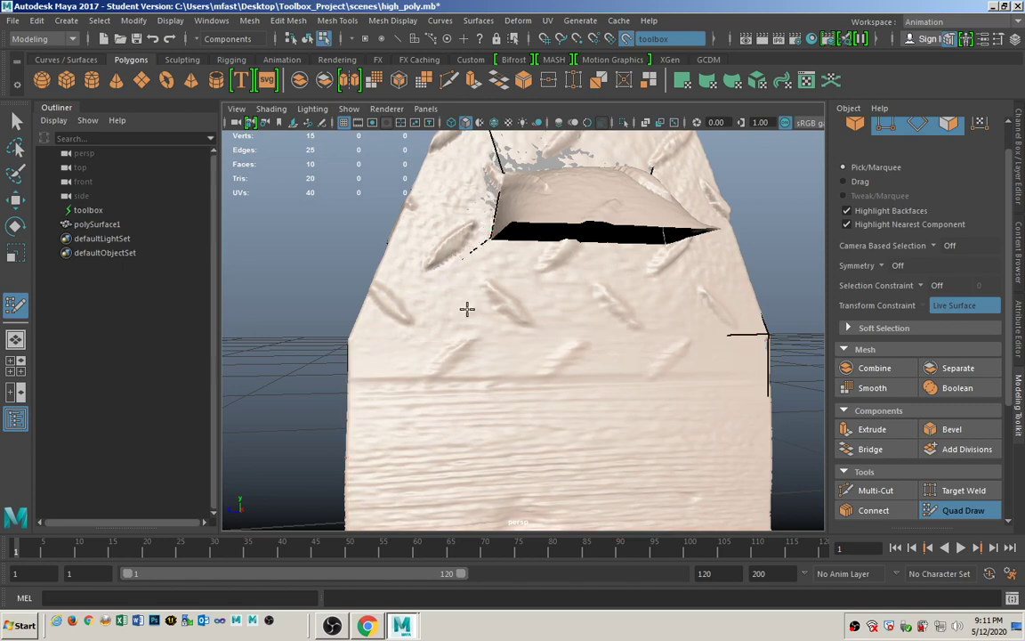
alt+drag(467, 305, 529, 354)
alt+drag(630, 324, 618, 322)
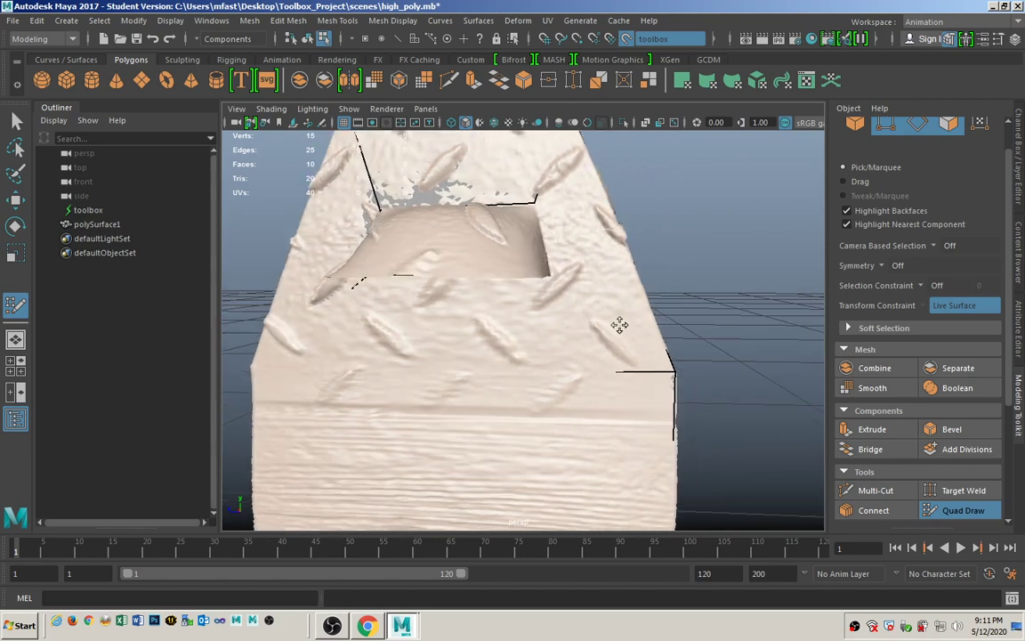
click(564, 285)
alt+drag(589, 308, 561, 316)
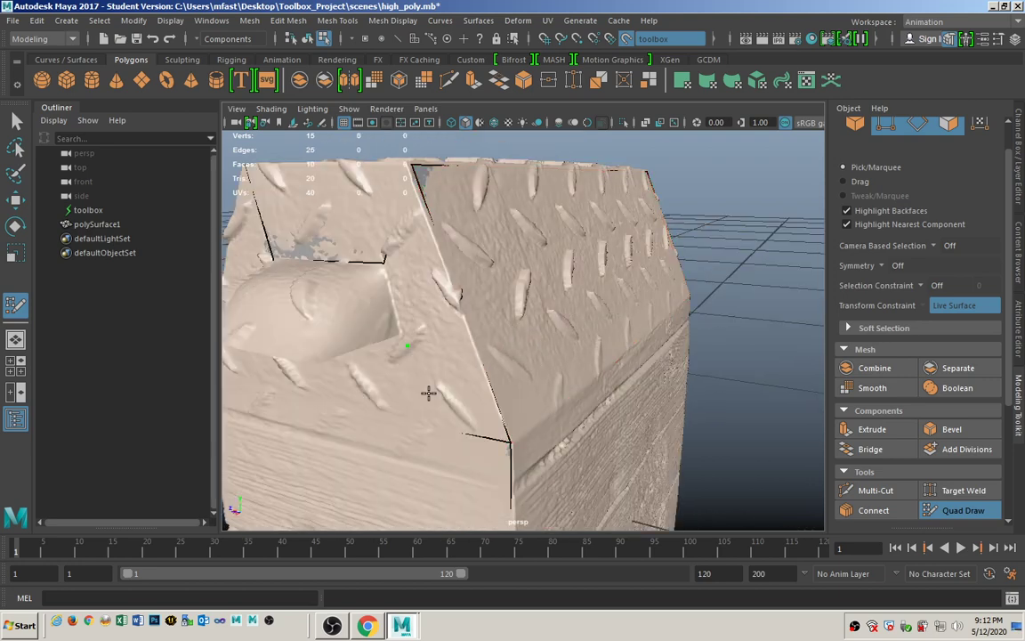
alt+drag(430, 393, 435, 394)
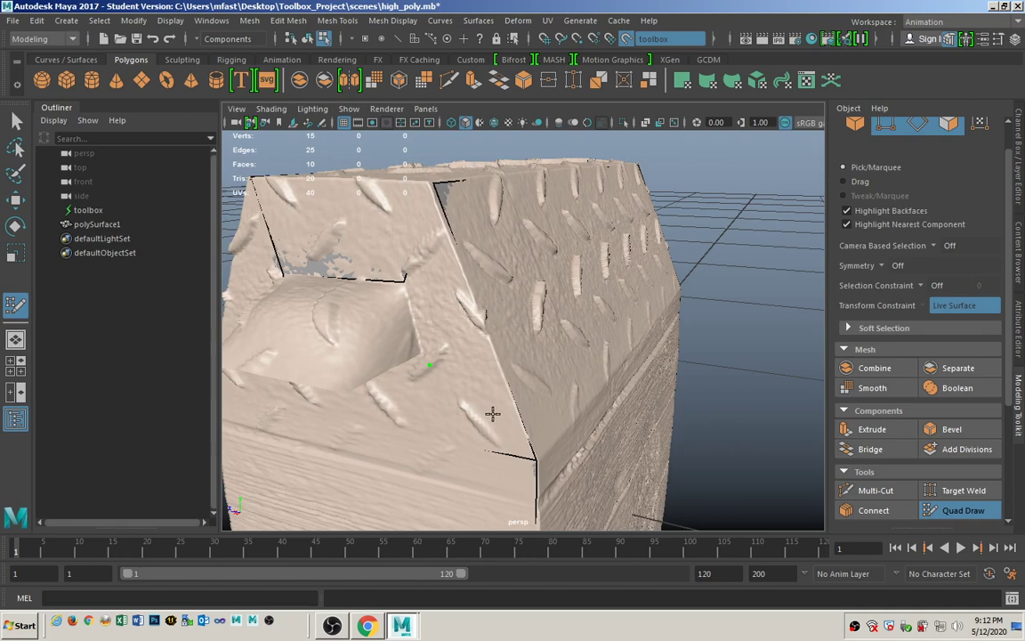
shift+click(435, 302)
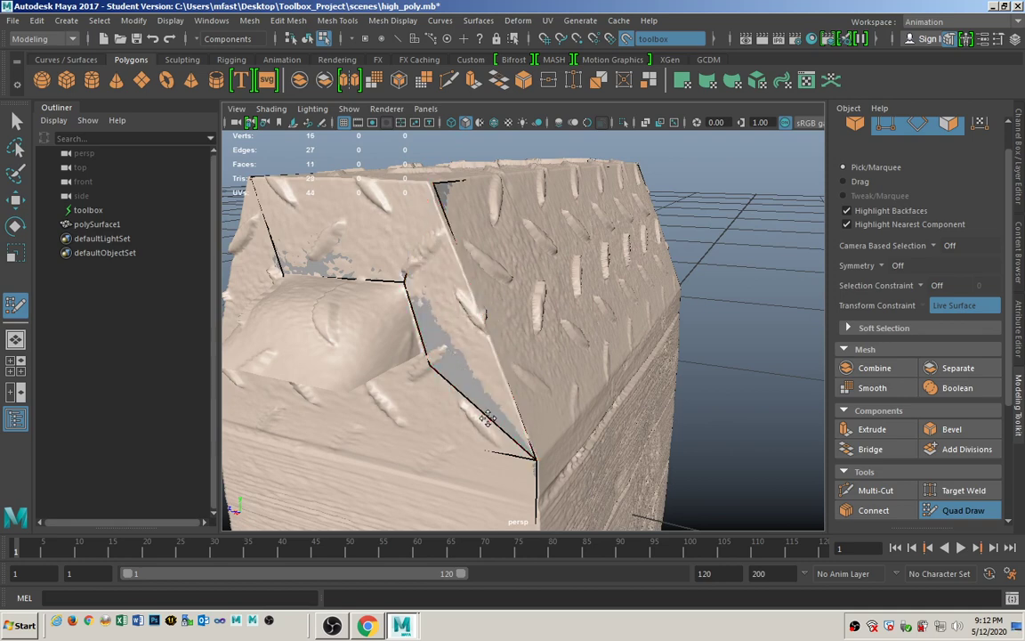
mouse_move(435, 377)
alt+mouse_down()
mouse_move(448, 389)
mouse_move(452, 378)
alt+mouse_up()
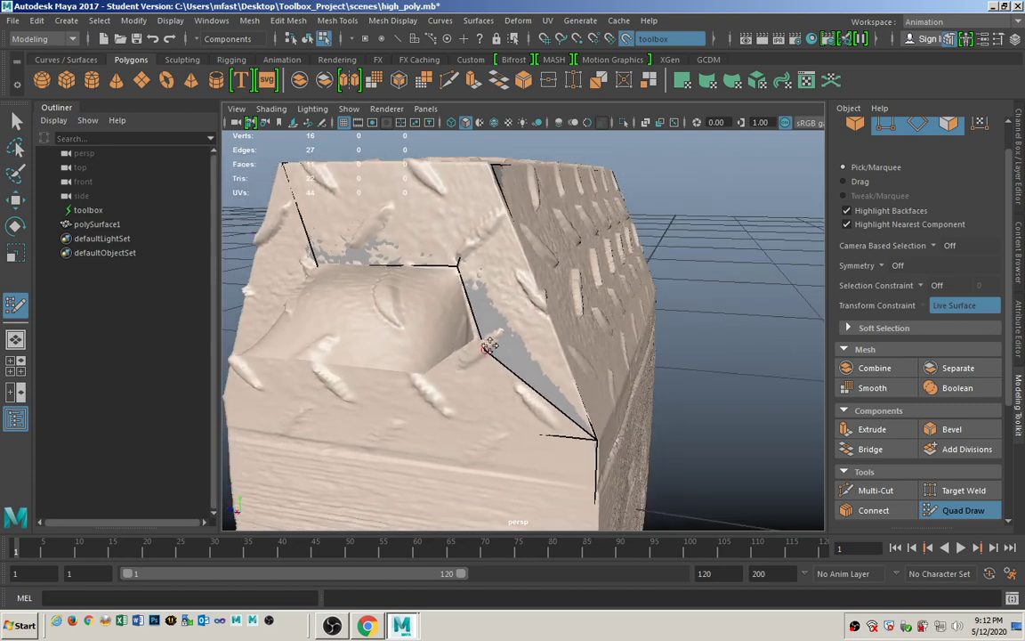
drag(488, 345, 479, 329)
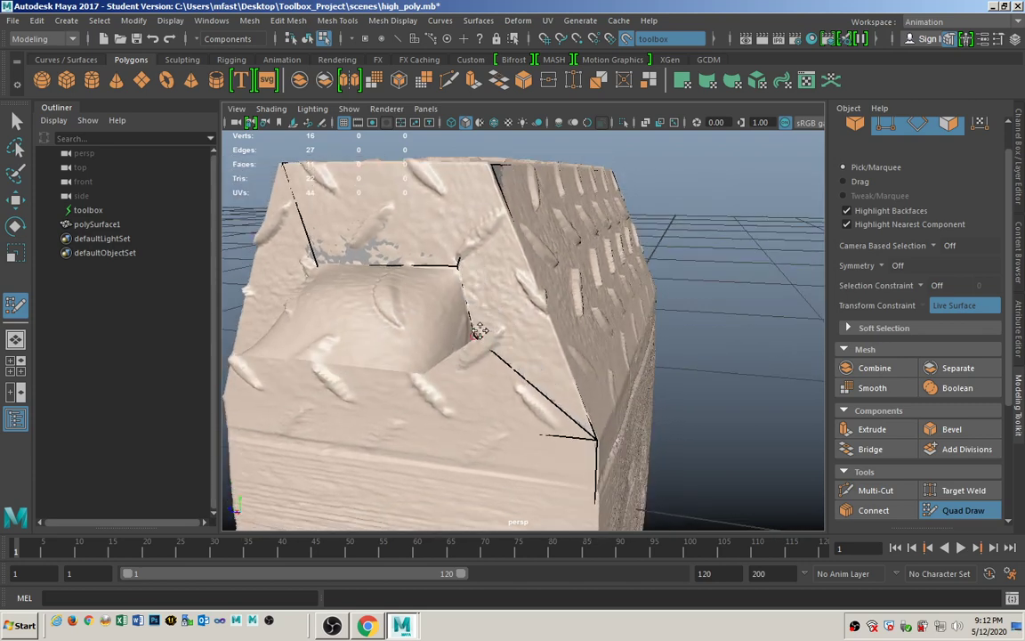
alt+drag(449, 408, 494, 387)
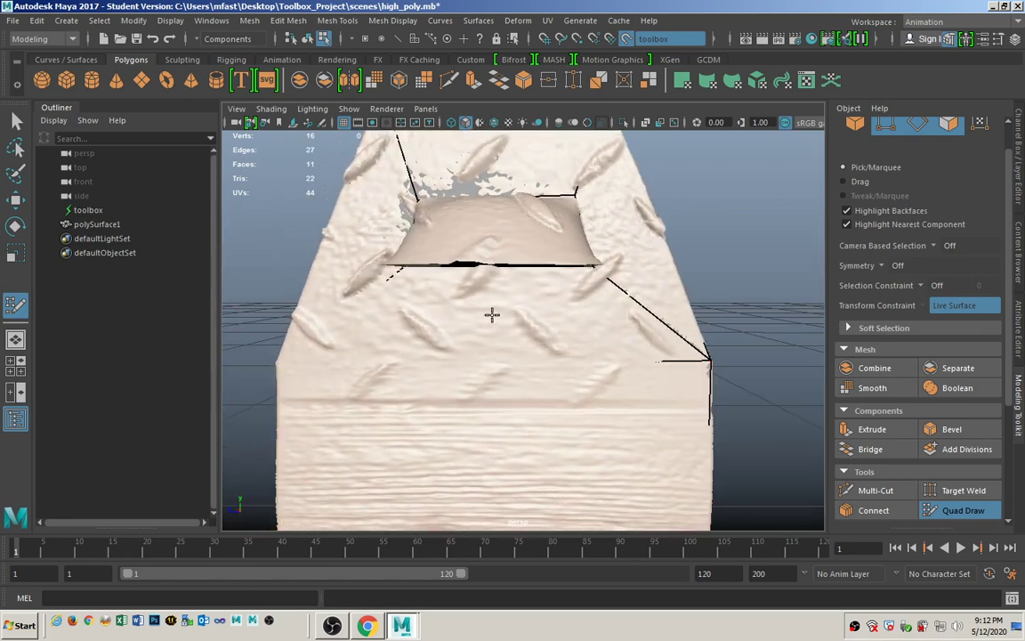
Step: Fill a Quad Draw quad on the lid end below the bracket and fit its corners to the bracket's and lid's lower corners
alt+drag(499, 316, 501, 346)
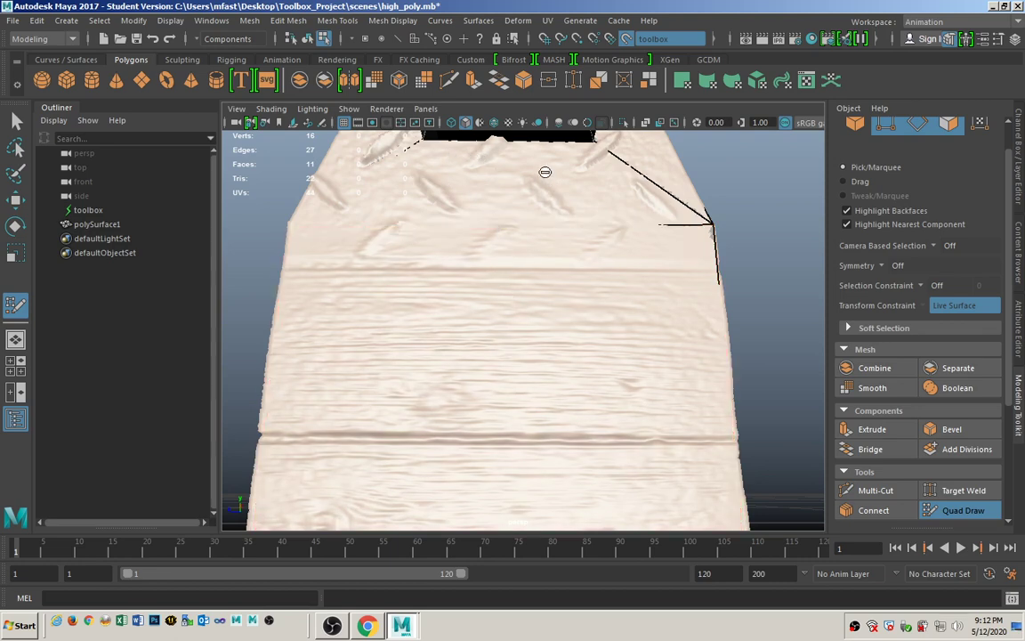
alt+drag(488, 223, 406, 229)
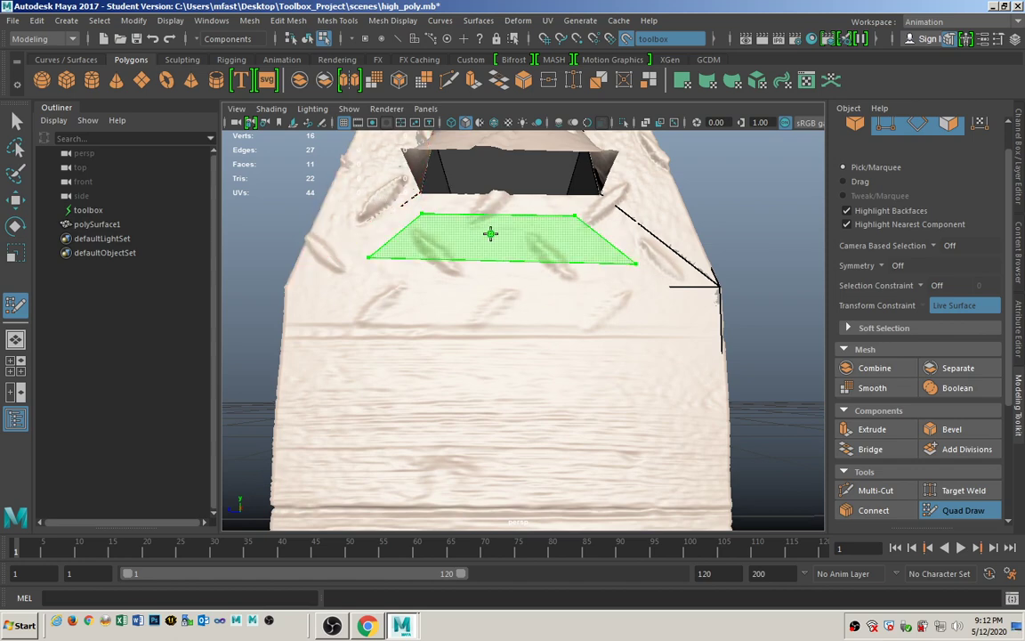
shift+click(578, 224)
drag(578, 218, 602, 198)
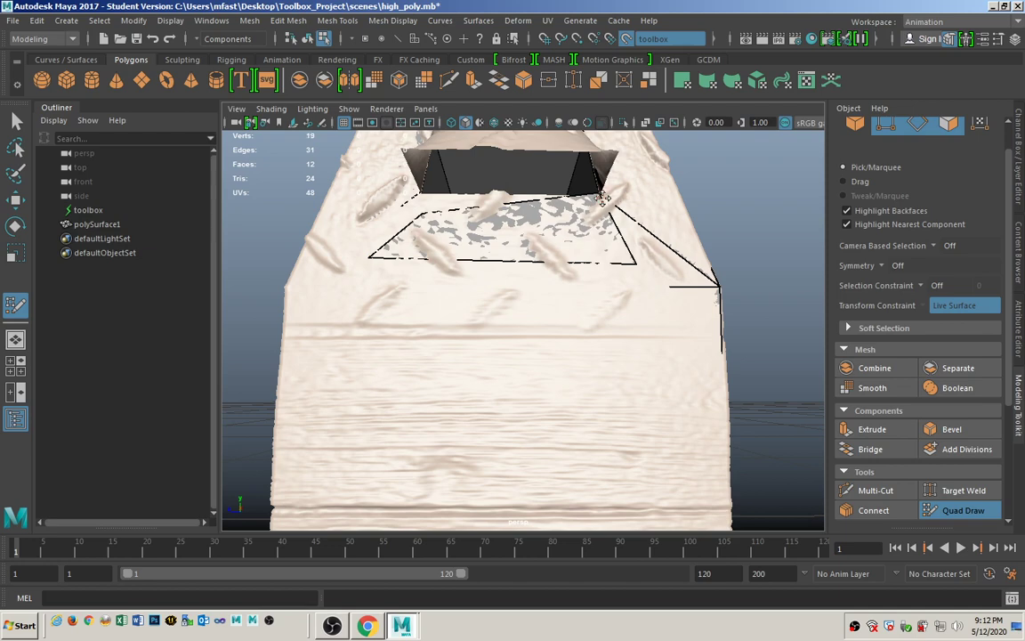
drag(635, 263, 715, 281)
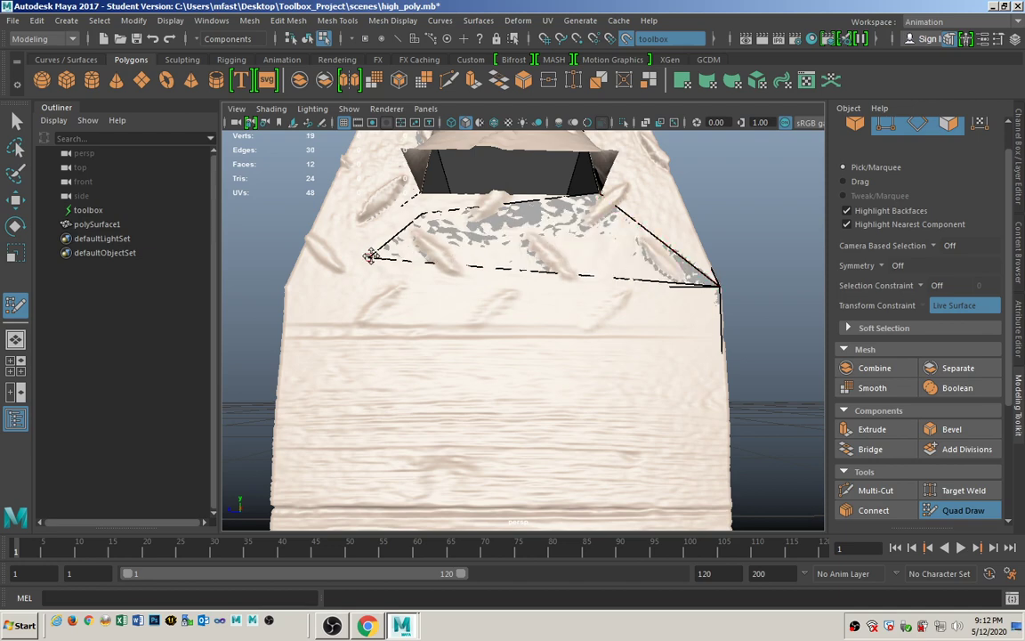
mouse_move(371, 256)
mouse_down()
mouse_move(287, 268)
mouse_move(304, 274)
mouse_up()
Step: Isolate polySurface1 and weld the quad's two loose corners to the adjoining body corner and bracket-side corner
alt+drag(287, 318, 445, 307)
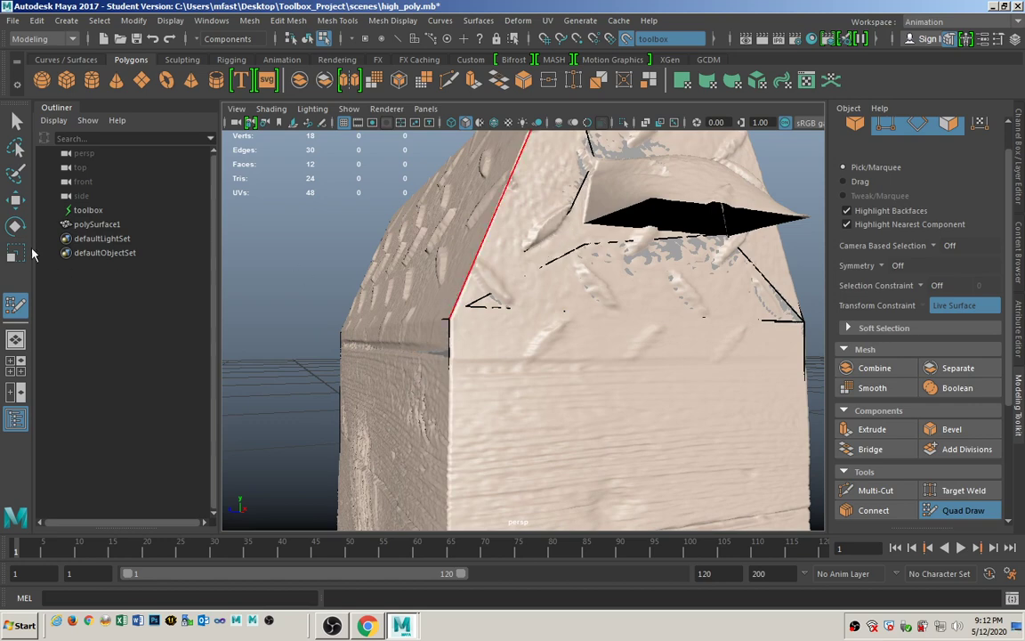
click(89, 225)
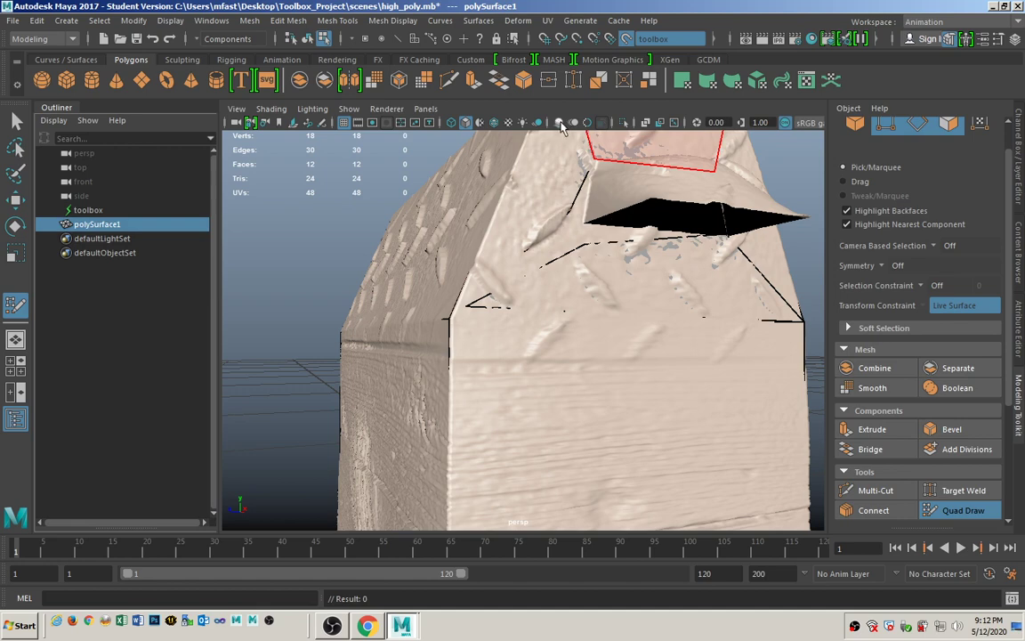
key(ctrl+1)
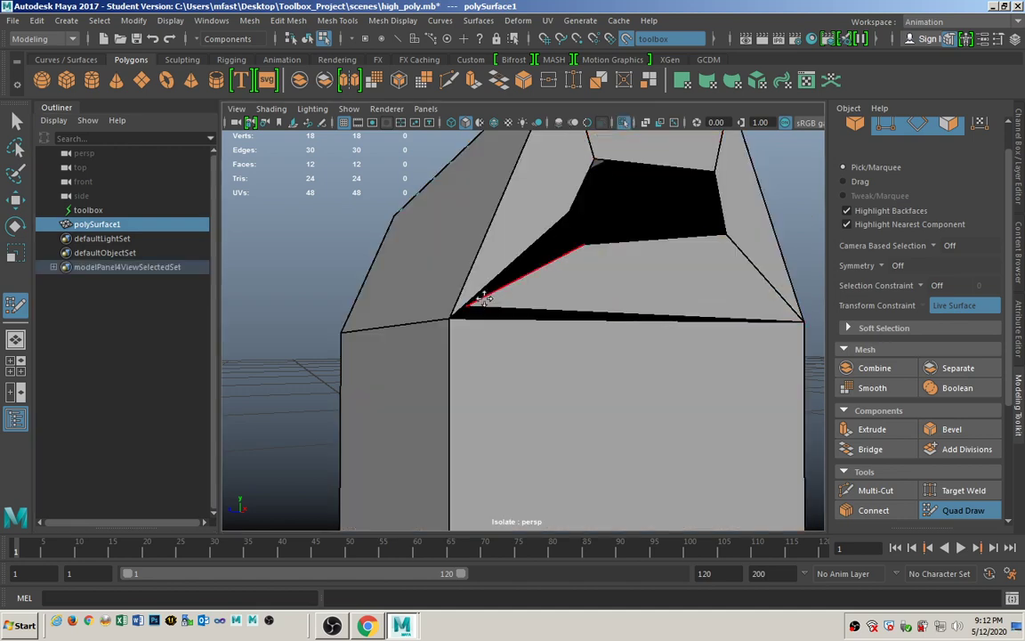
drag(472, 305, 451, 317)
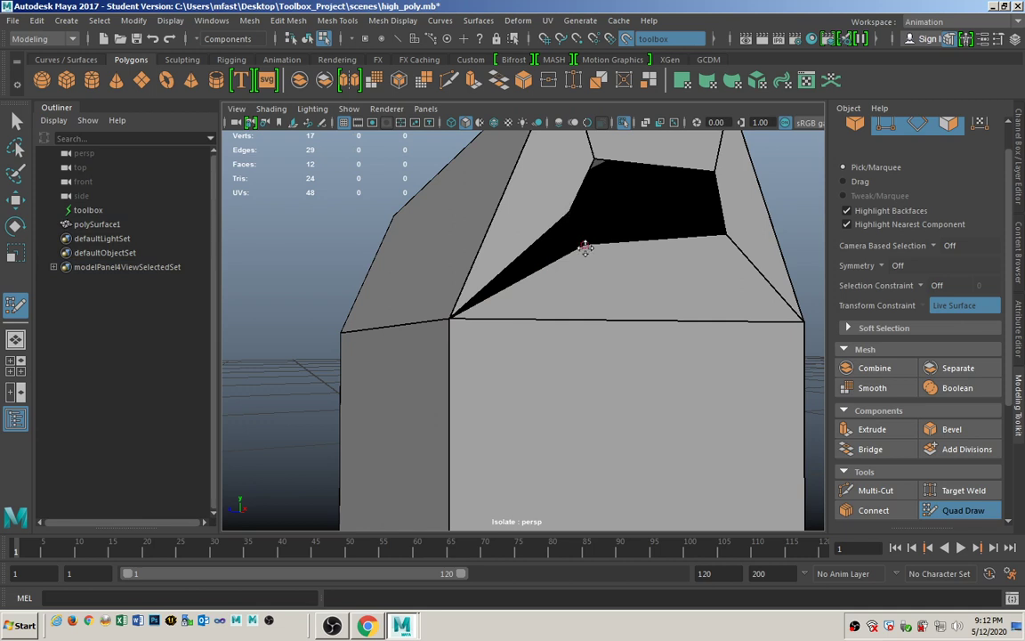
drag(585, 245, 569, 220)
alt+drag(576, 286, 579, 291)
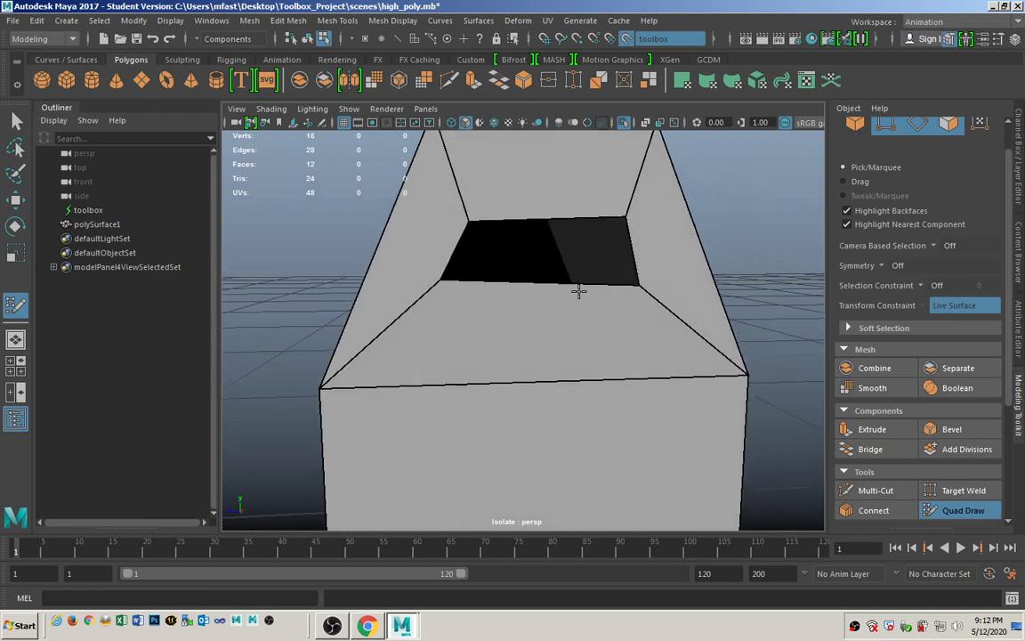
Step: Bring the high-poly toolbox back into view, place two Quad Draw points on the protruding bracket, and fill its upper quad
click(626, 123)
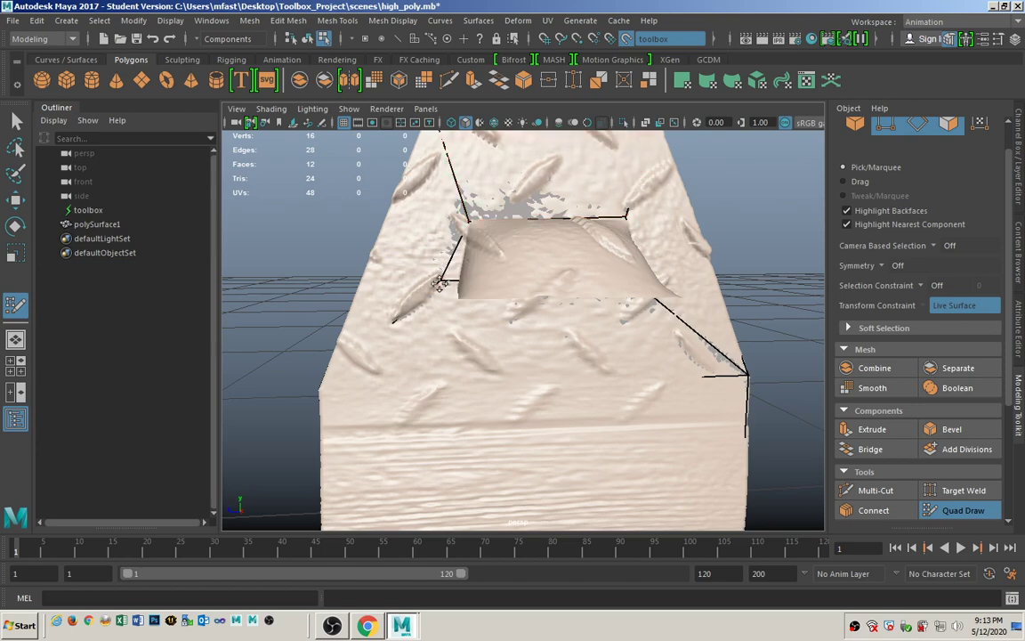
alt+drag(439, 282, 538, 300)
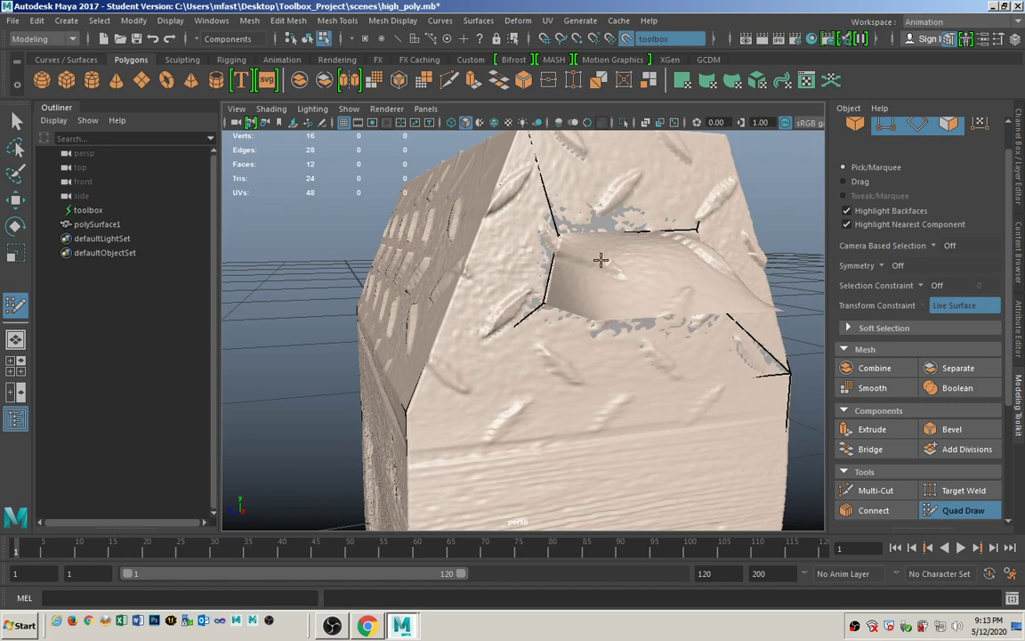
alt+drag(600, 259, 577, 272)
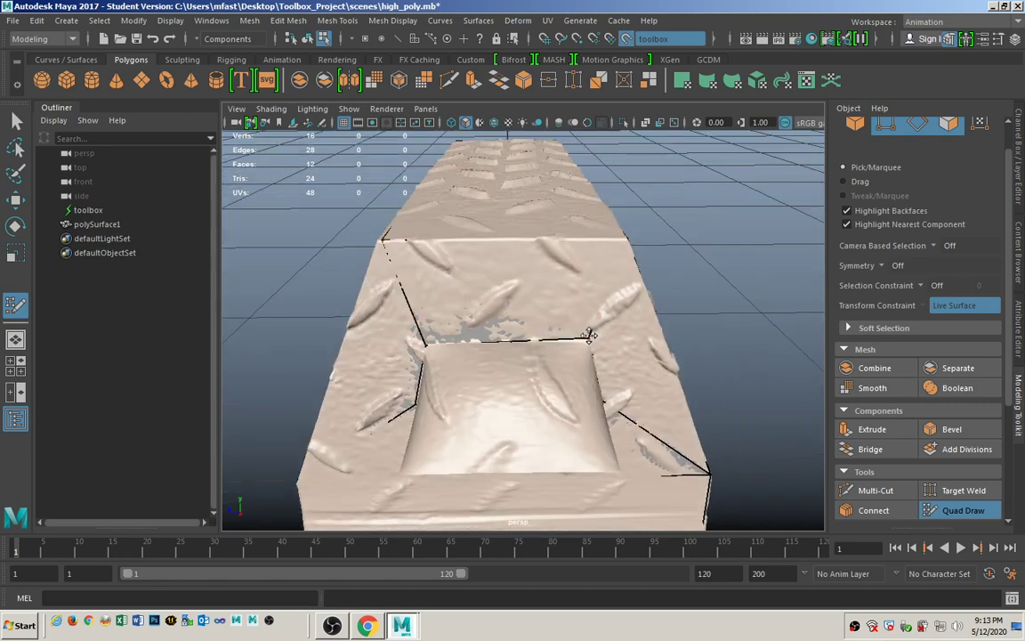
scroll(603, 382, down, 2)
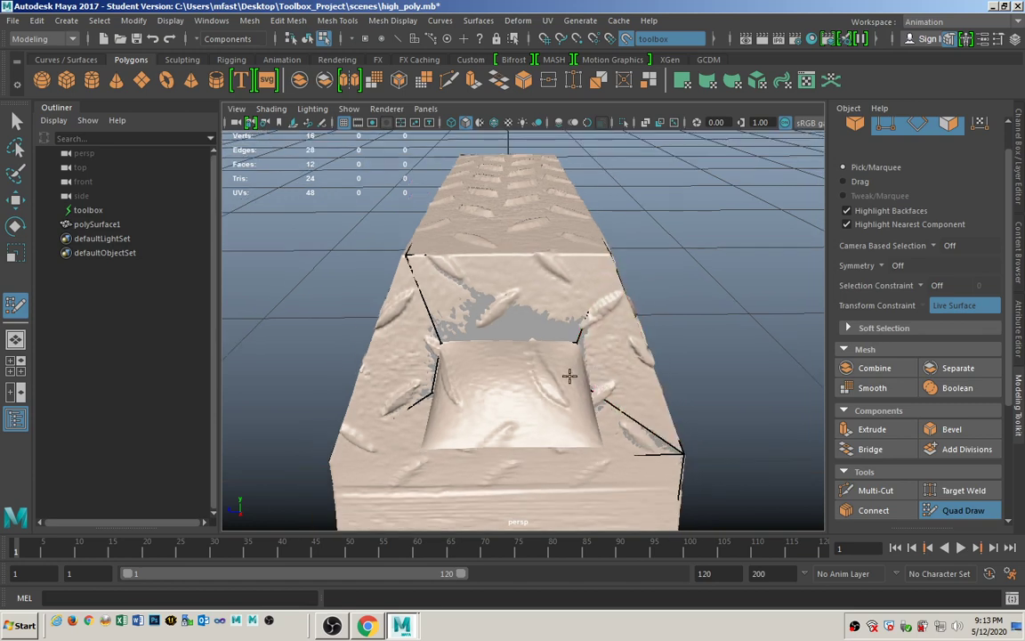
click(455, 380)
key(shift)
shift+click(517, 362)
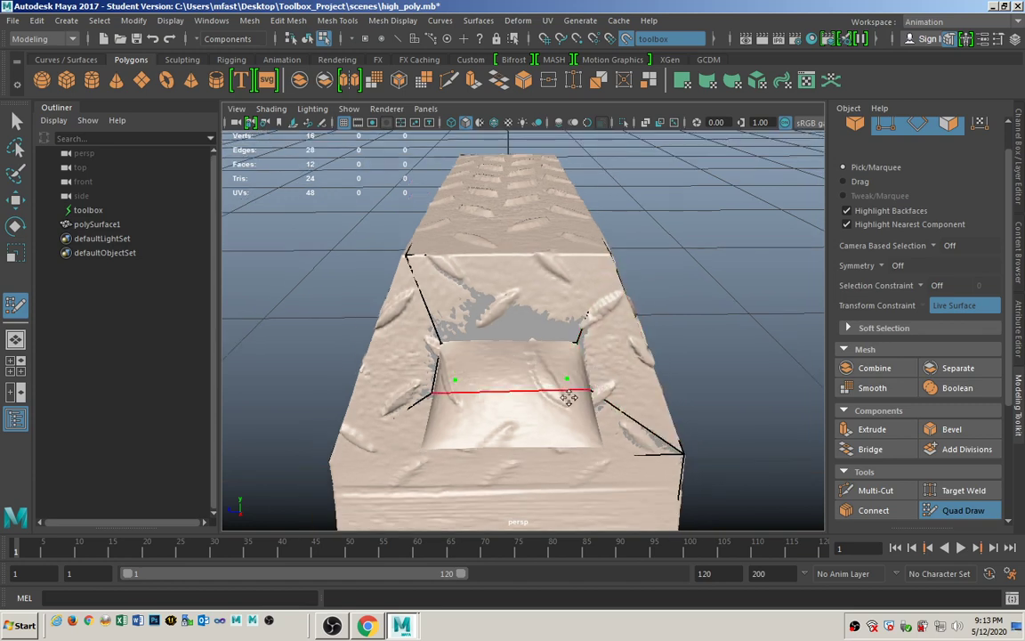
Step: Fill Quad Draw quads along both sides of the protruding bracket and across its outer face
alt+drag(549, 398, 653, 393)
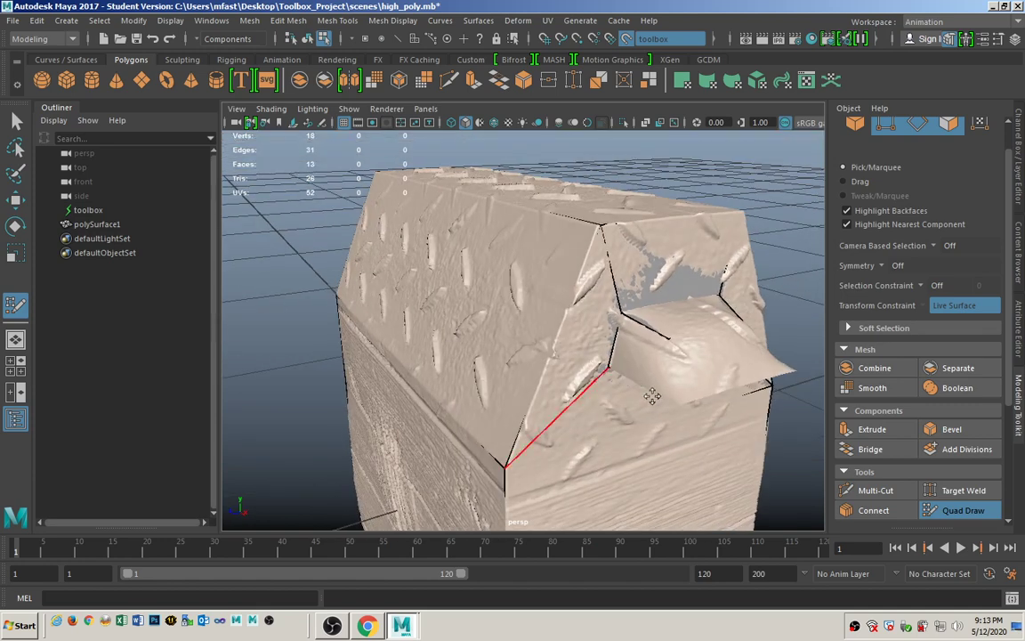
key(shift)
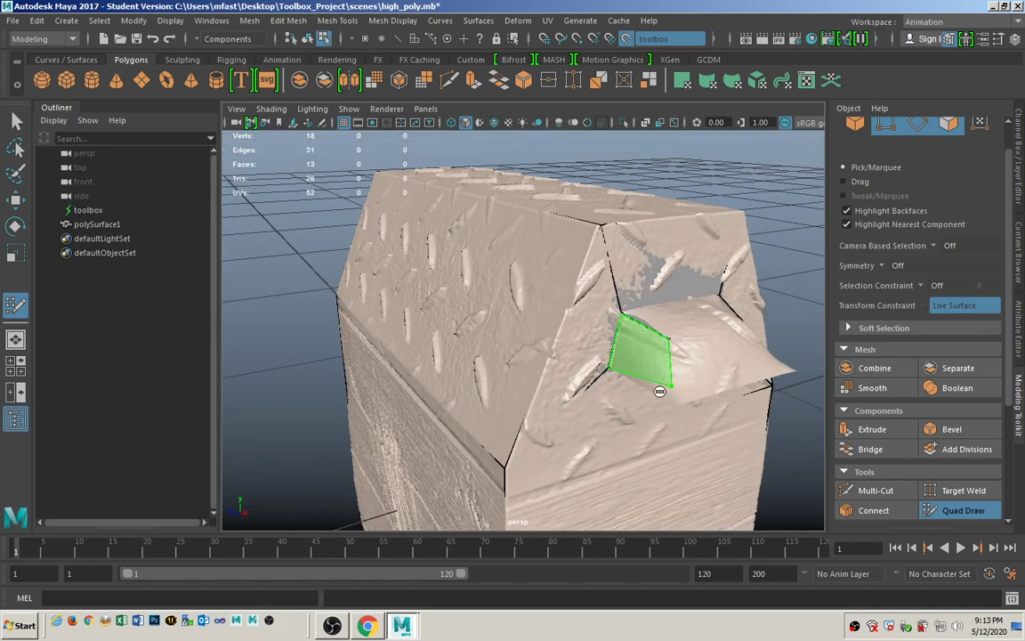
shift+click(659, 391)
alt+drag(554, 376, 434, 356)
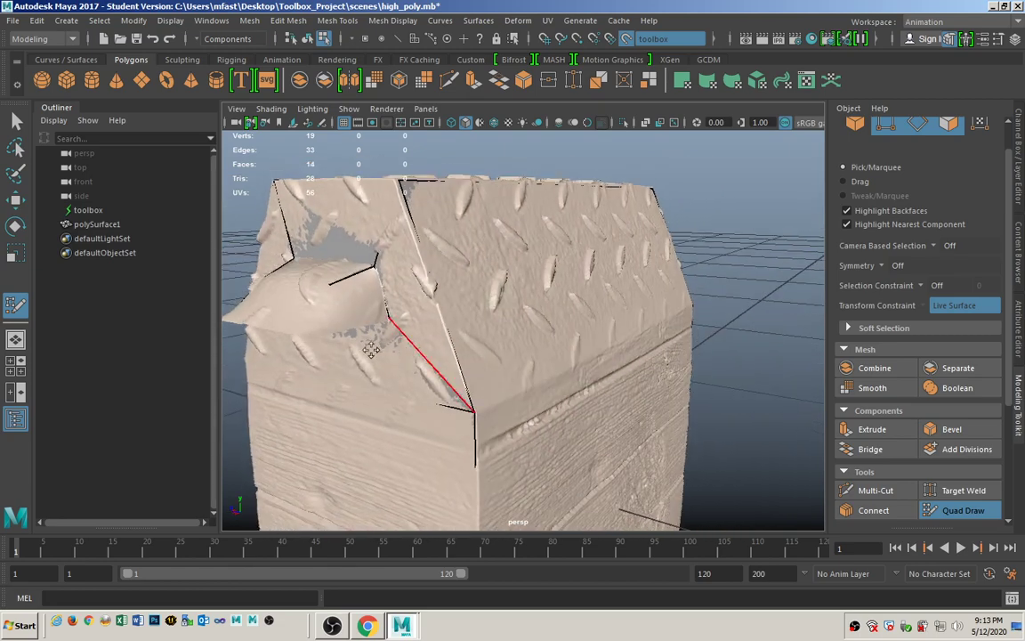
shift+click(349, 299)
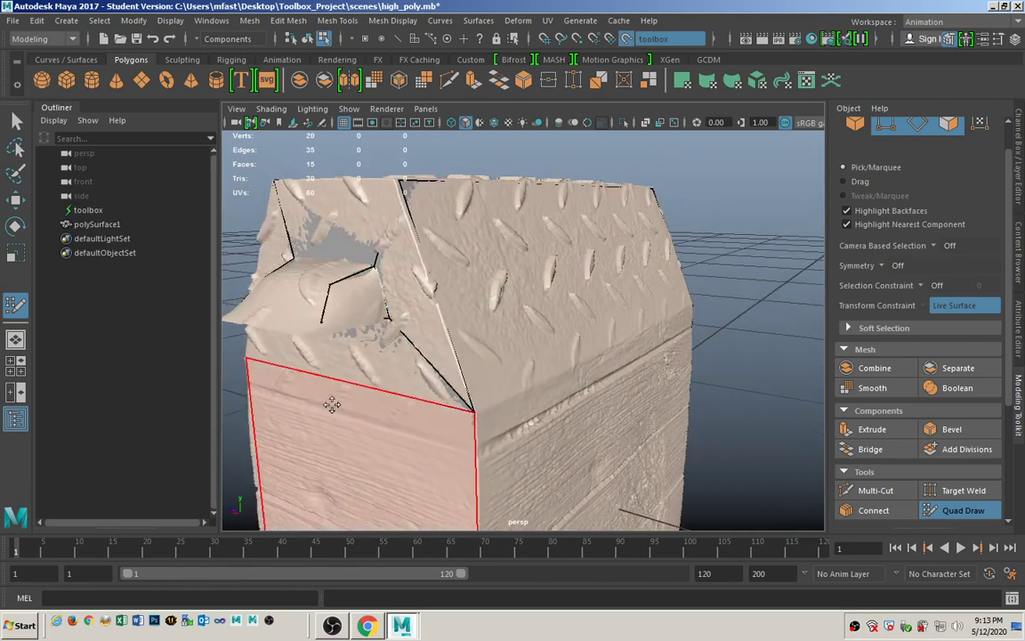
alt+drag(322, 367, 461, 408)
shift+click(561, 393)
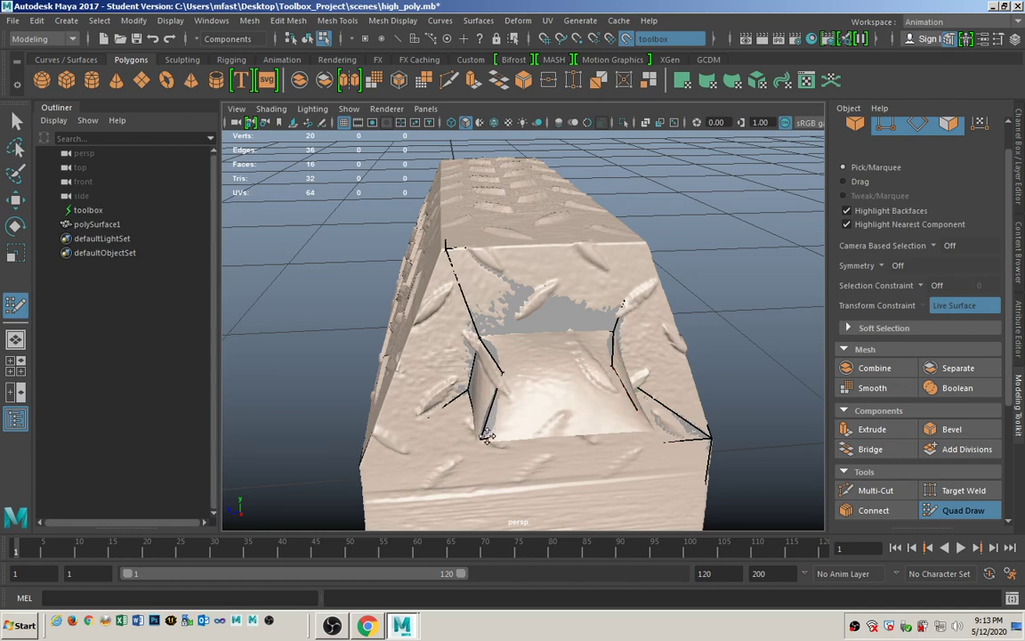
mouse_move(602, 435)
alt+mouse_down()
mouse_move(632, 412)
mouse_move(596, 436)
mouse_move(604, 423)
alt+mouse_up()
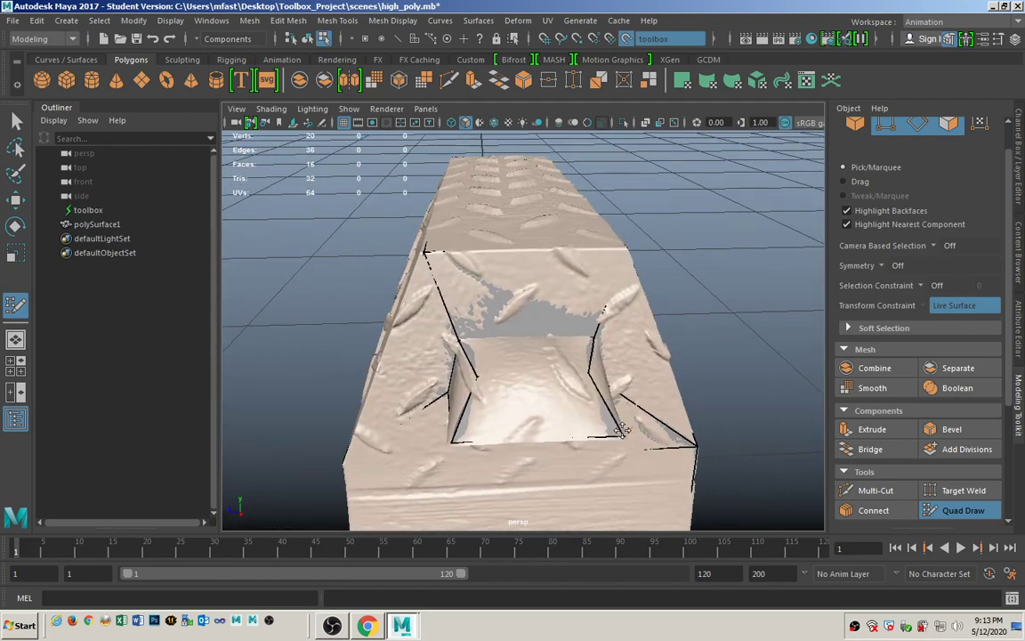
Step: Isolate polySurface1, hide the grid, and examine the low-poly toolbox and its new bracket from all sides
alt+drag(678, 361, 504, 334)
click(129, 224)
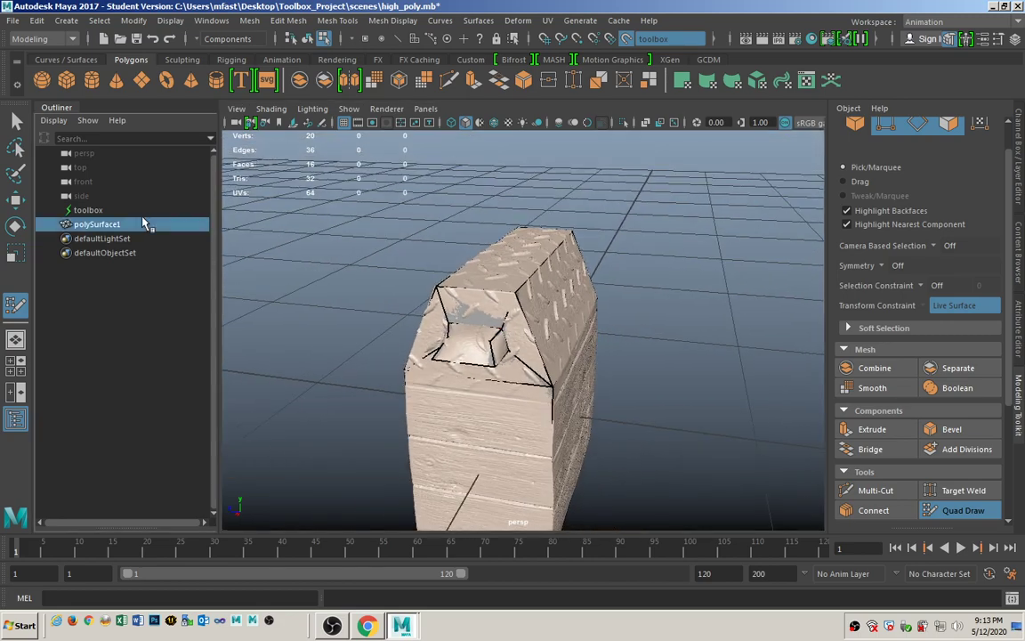
click(623, 122)
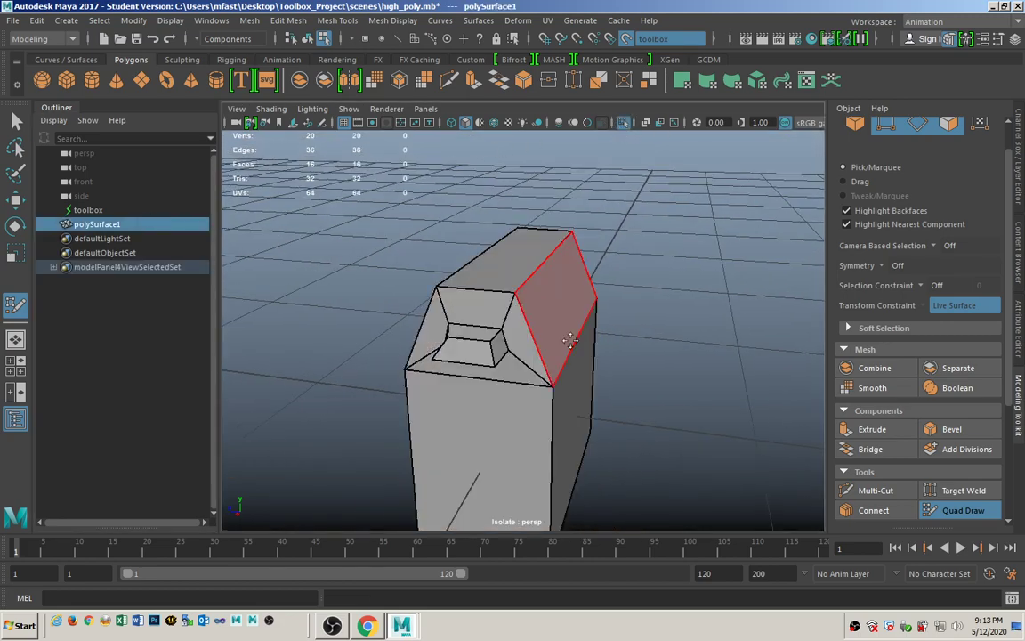
alt+drag(508, 267, 614, 307)
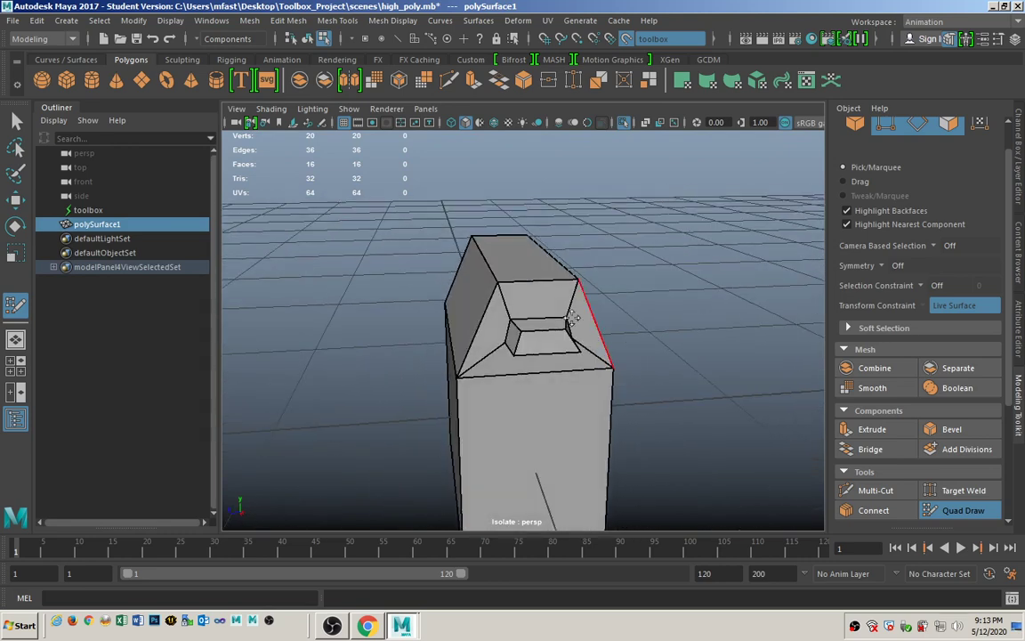
click(344, 122)
alt+drag(602, 392, 366, 221)
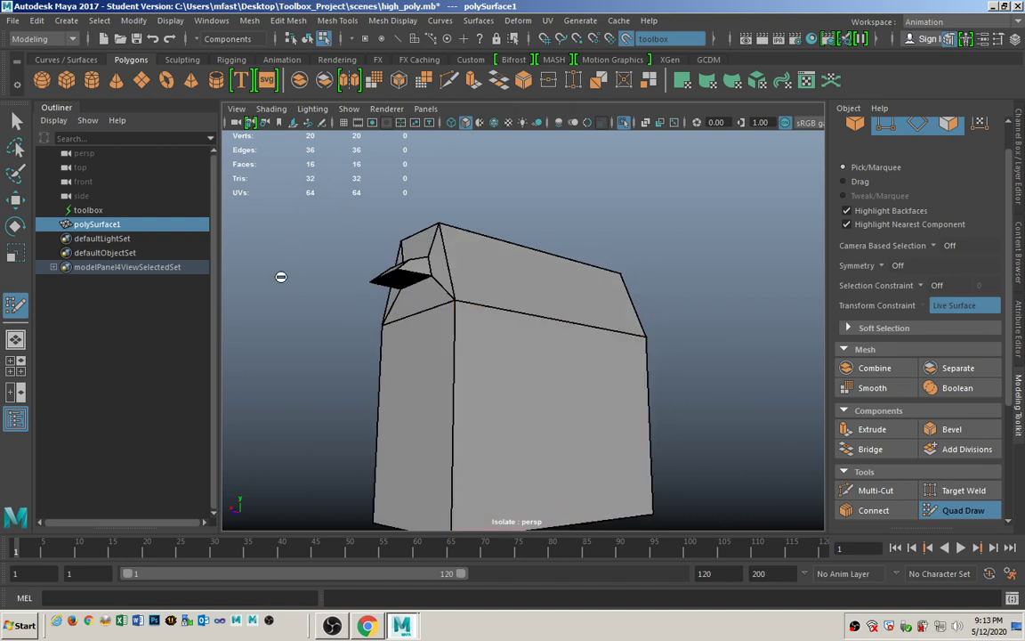
alt+drag(280, 277, 544, 379)
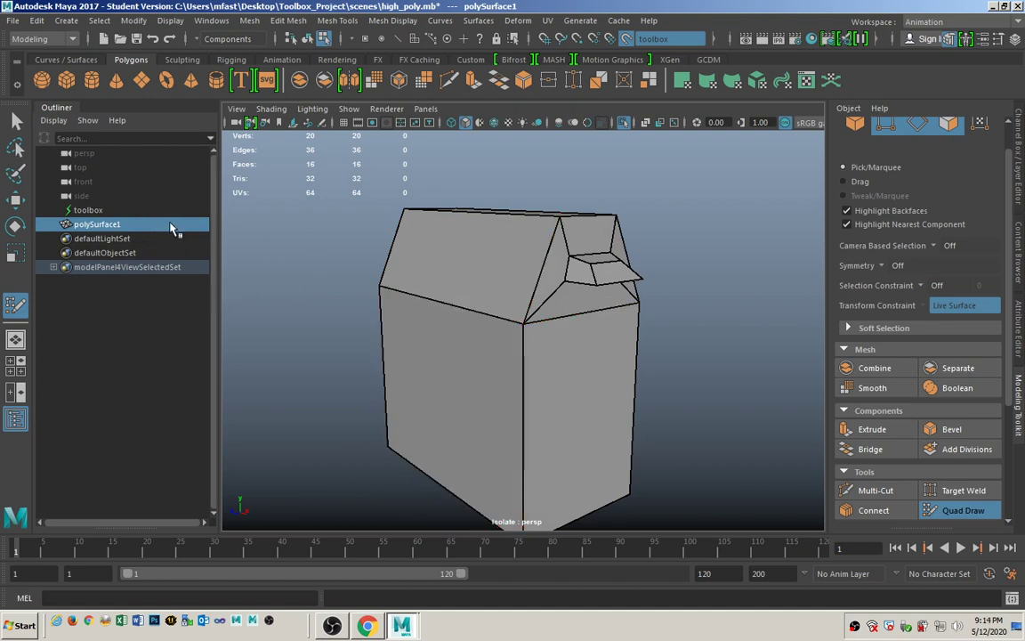
Step: Show all objects again, turn off the live surface, and delete the high-poly toolbox
click(624, 122)
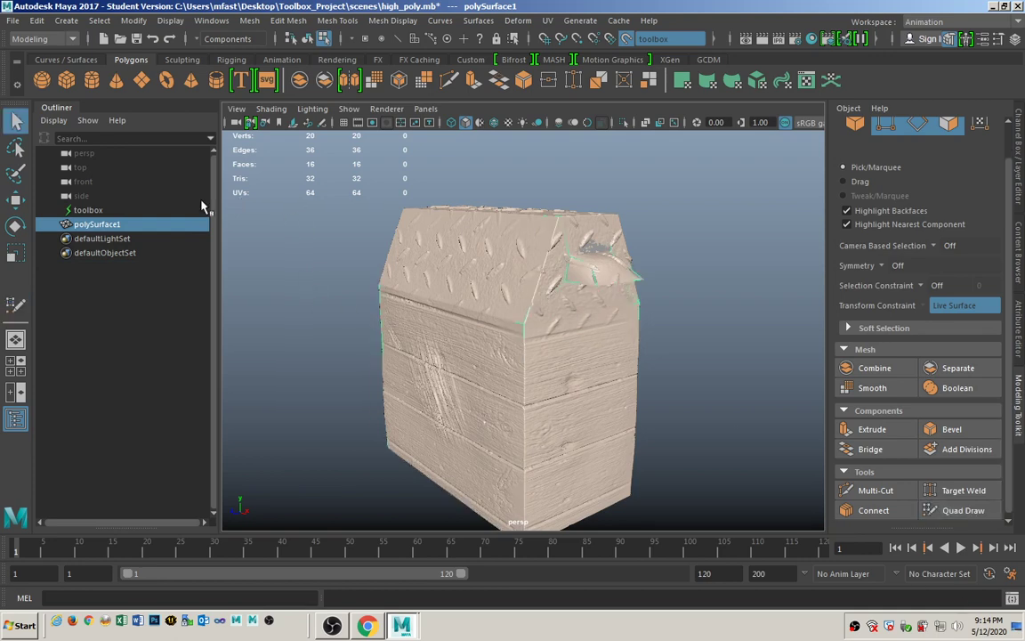
click(627, 39)
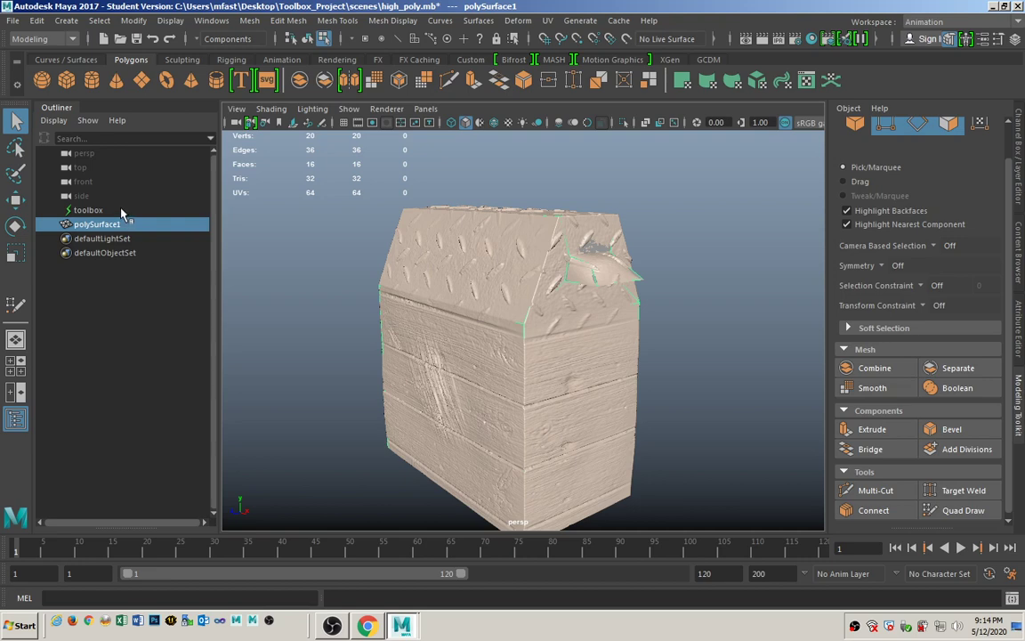
click(88, 210)
key(Delete)
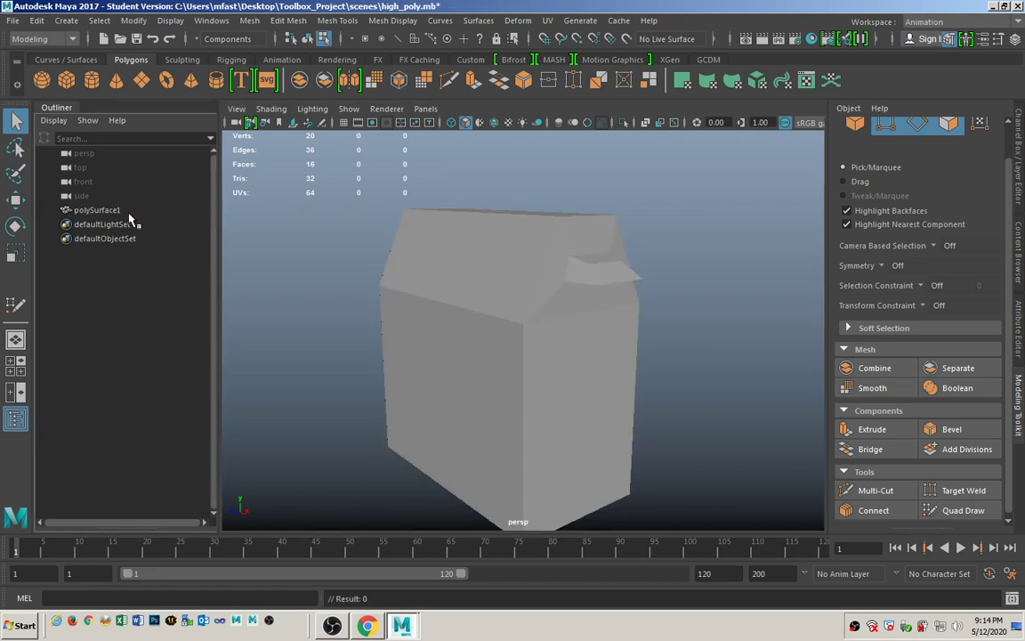
alt+drag(413, 270, 534, 311)
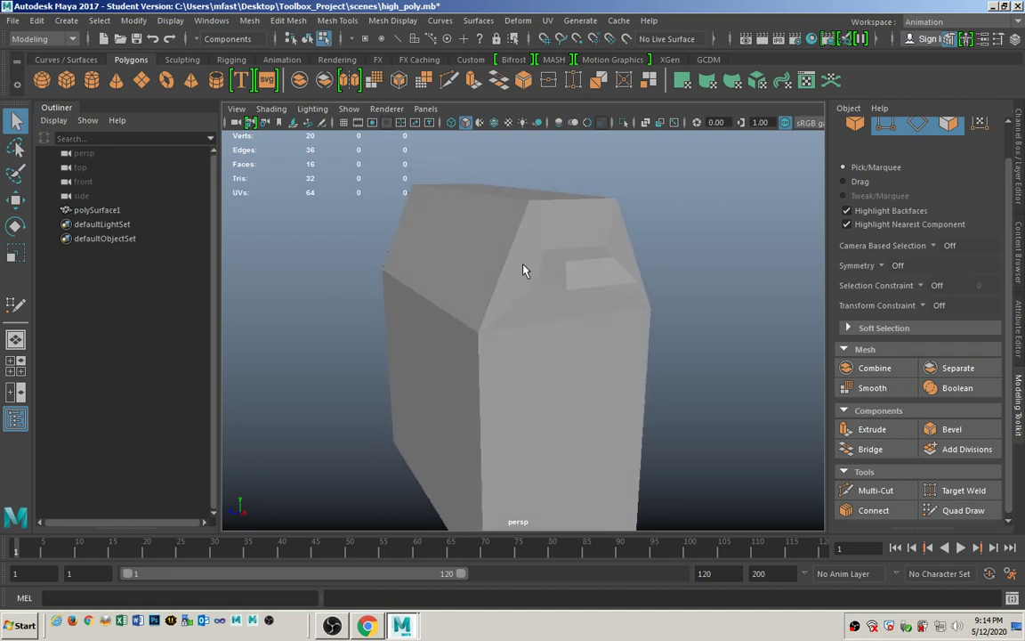
Step: Select the low-poly mesh and turn on the Hard Edges polygon display for it
click(522, 270)
alt+right_drag(449, 286, 302, 236)
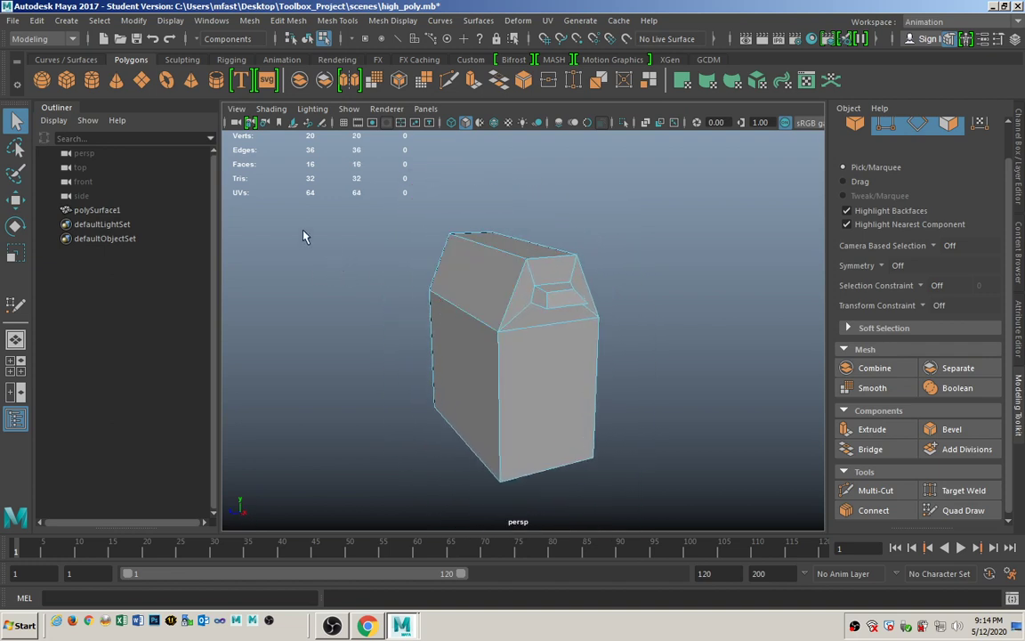
click(169, 21)
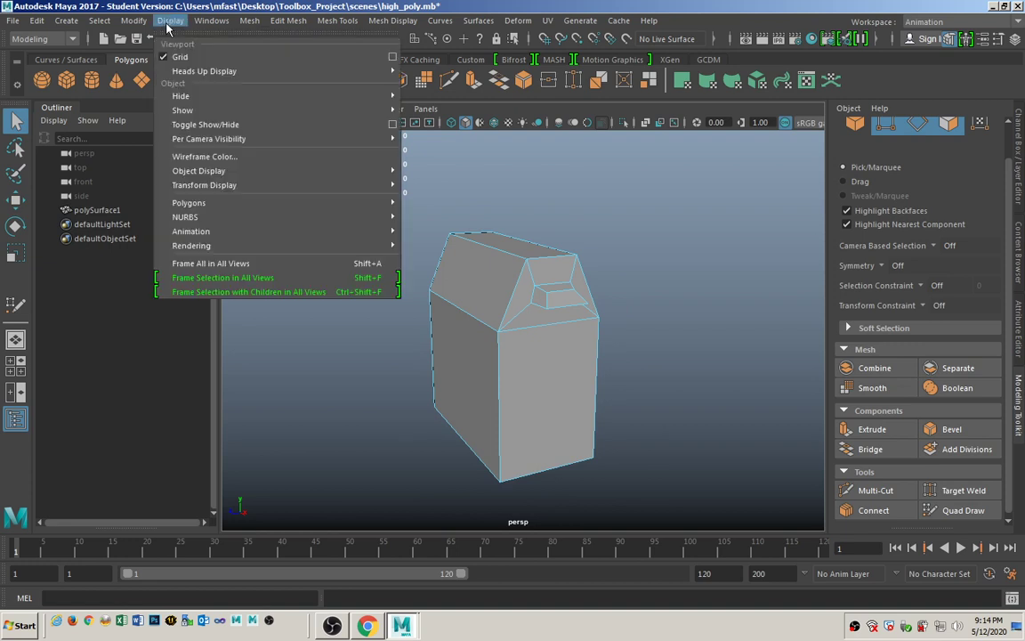
mouse_move(227, 205)
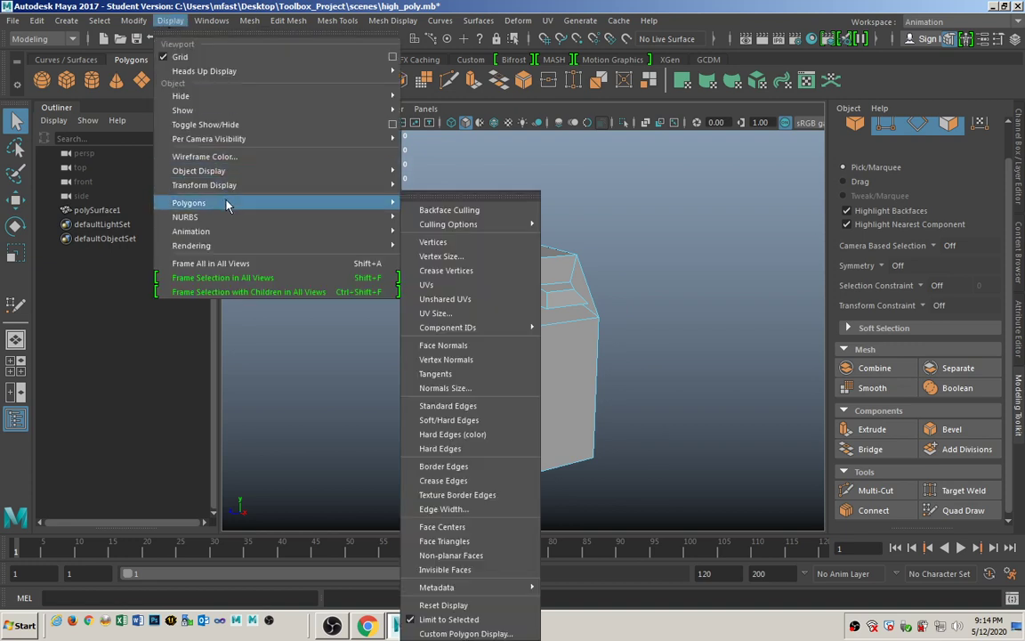
click(397, 190)
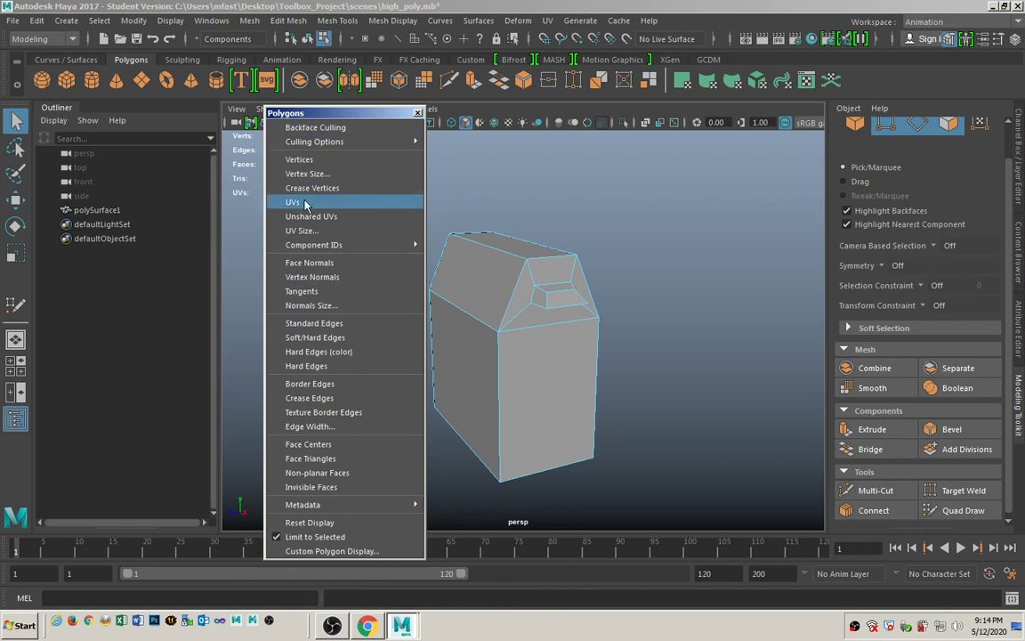
click(307, 366)
Step: Select the diagonal edges joining the bracket to the end panel's corners plus the bracket's inner edges, and soften them
mouse_move(553, 369)
alt+mouse_down()
mouse_move(680, 332)
mouse_move(561, 343)
mouse_move(544, 357)
alt+mouse_up()
alt+right_drag(530, 355, 603, 350)
alt+drag(603, 351, 589, 362)
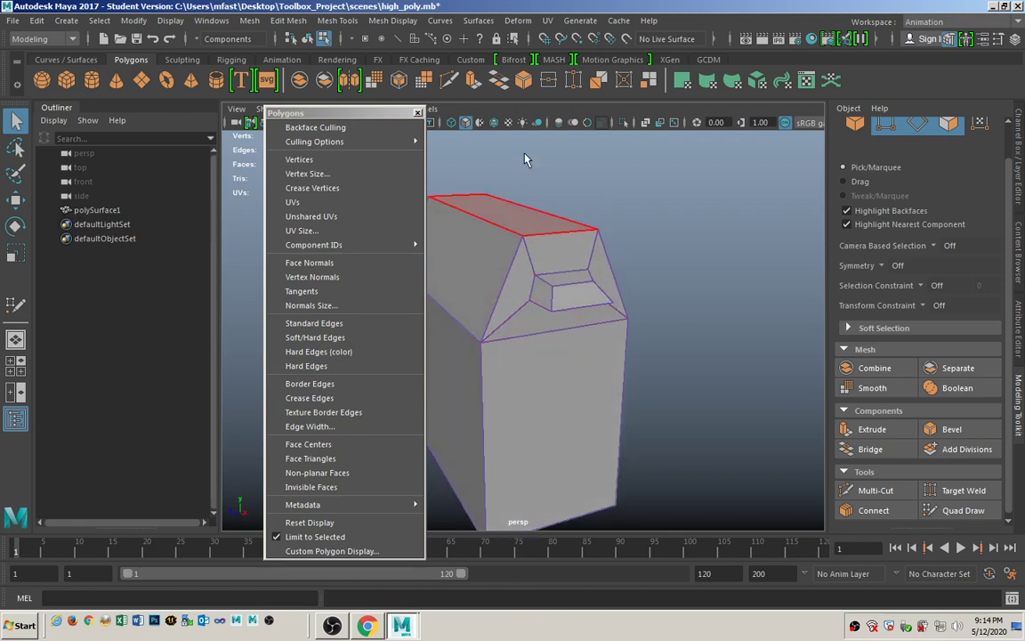
click(398, 39)
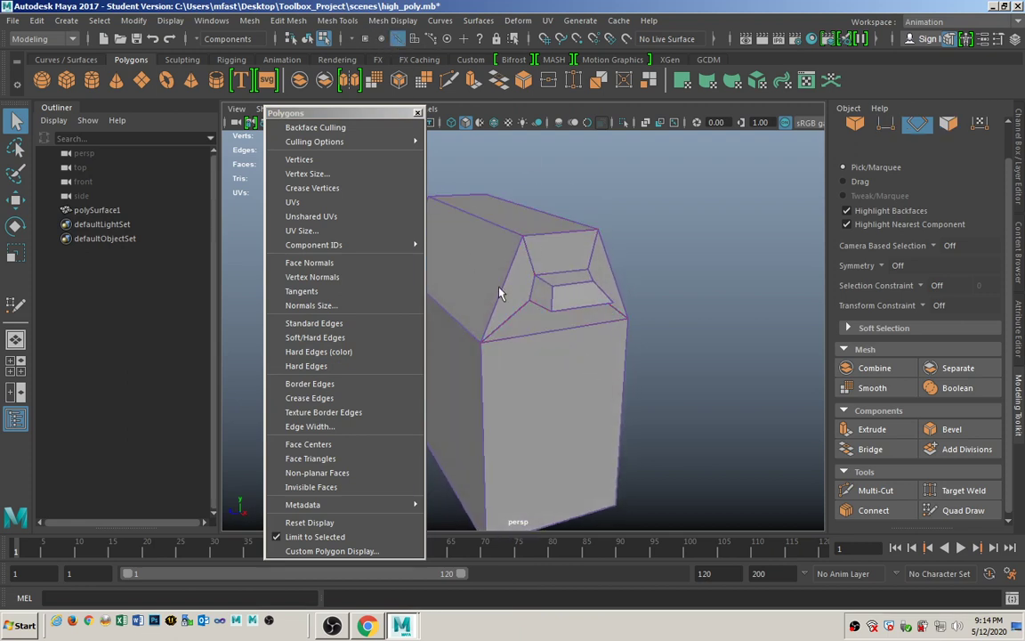
click(528, 275)
shift+click(519, 306)
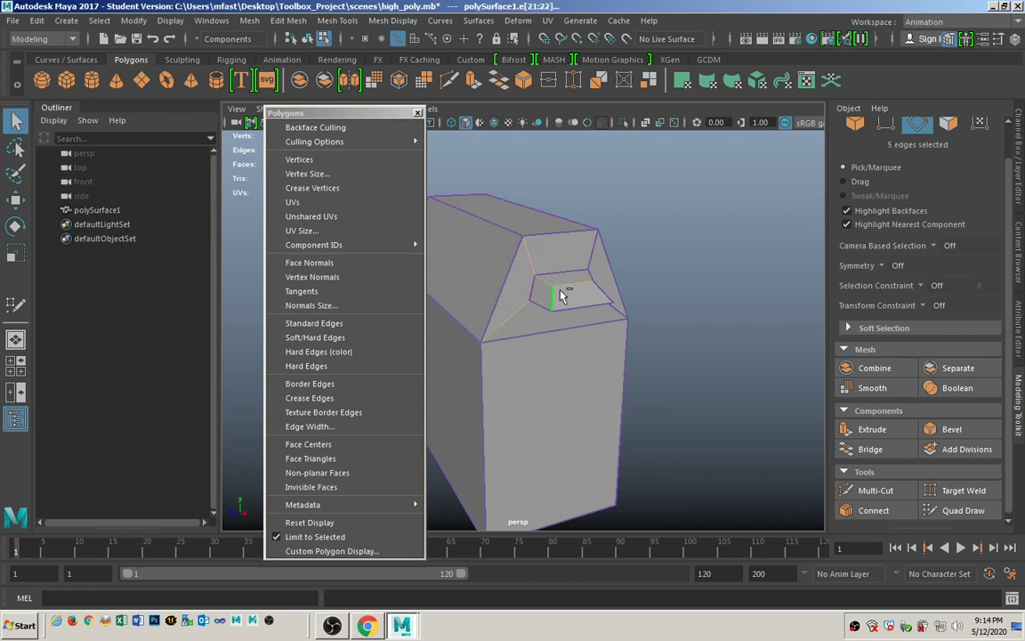
shift+click(599, 302)
alt+drag(600, 302, 500, 334)
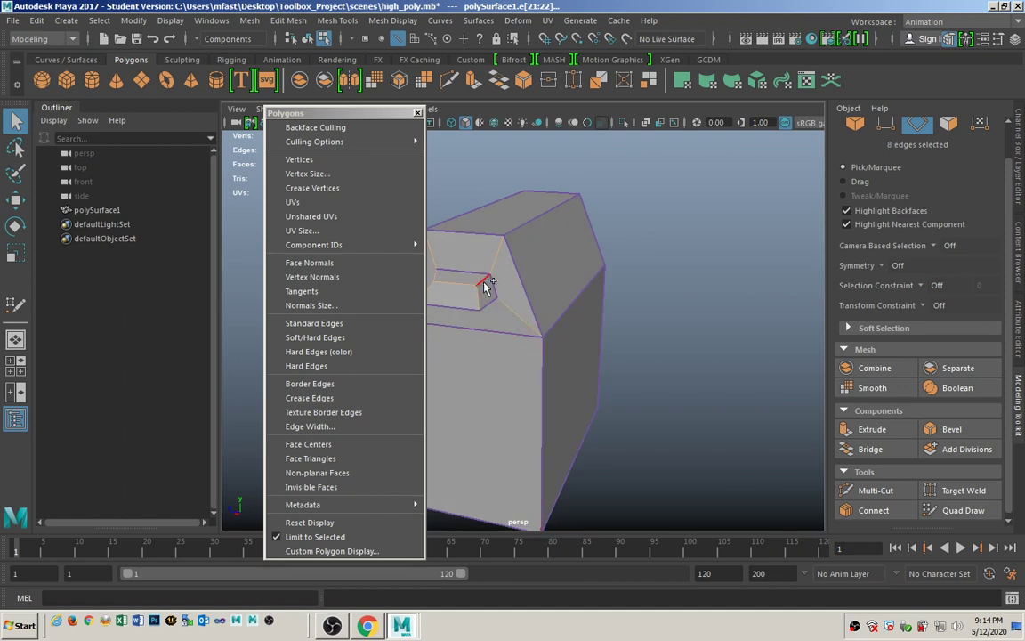
shift+click(485, 374)
alt+drag(485, 374, 574, 374)
click(395, 21)
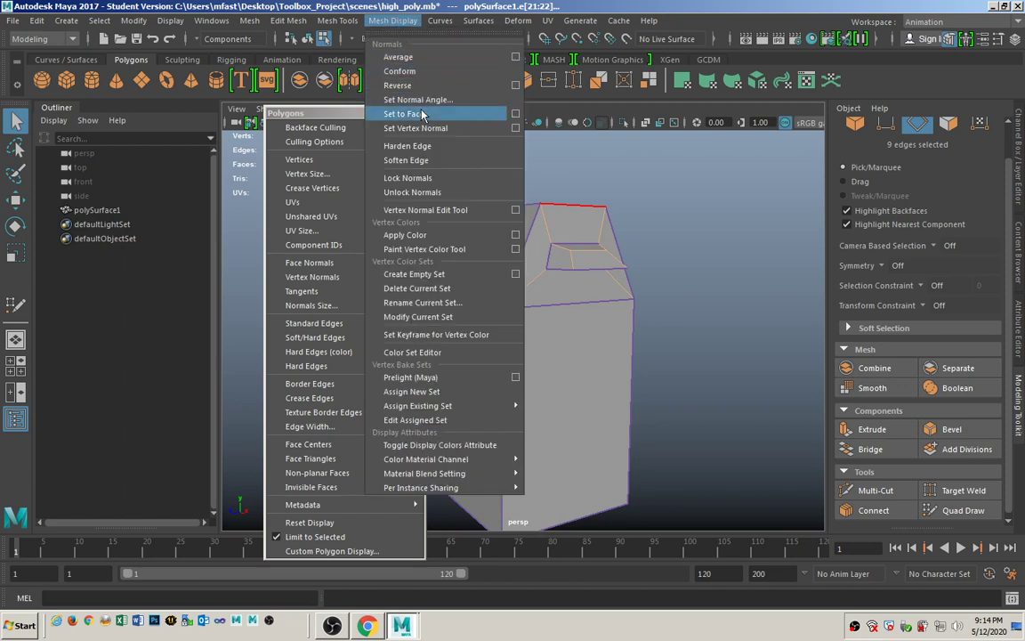
click(418, 162)
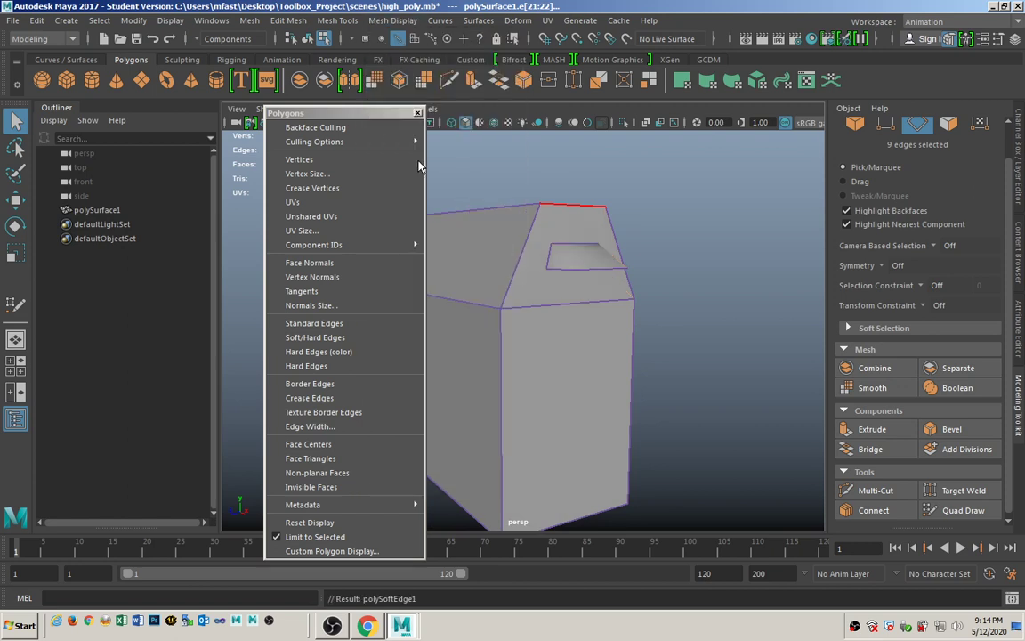
Step: Change the polygon display so all of the mesh's edges are drawn instead of only hard ones, and return to object selection
click(418, 113)
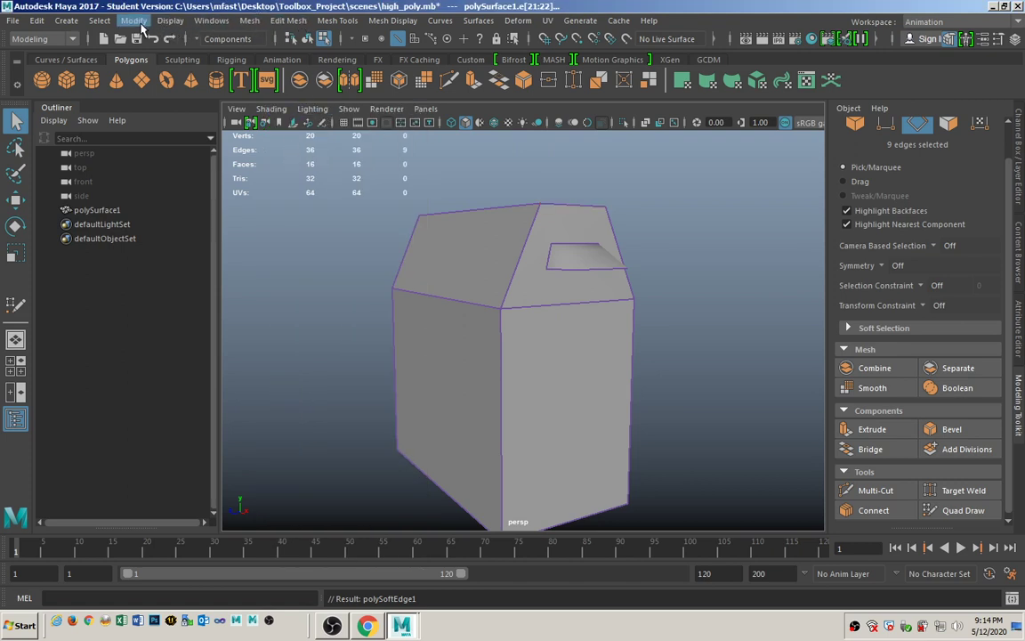
click(170, 25)
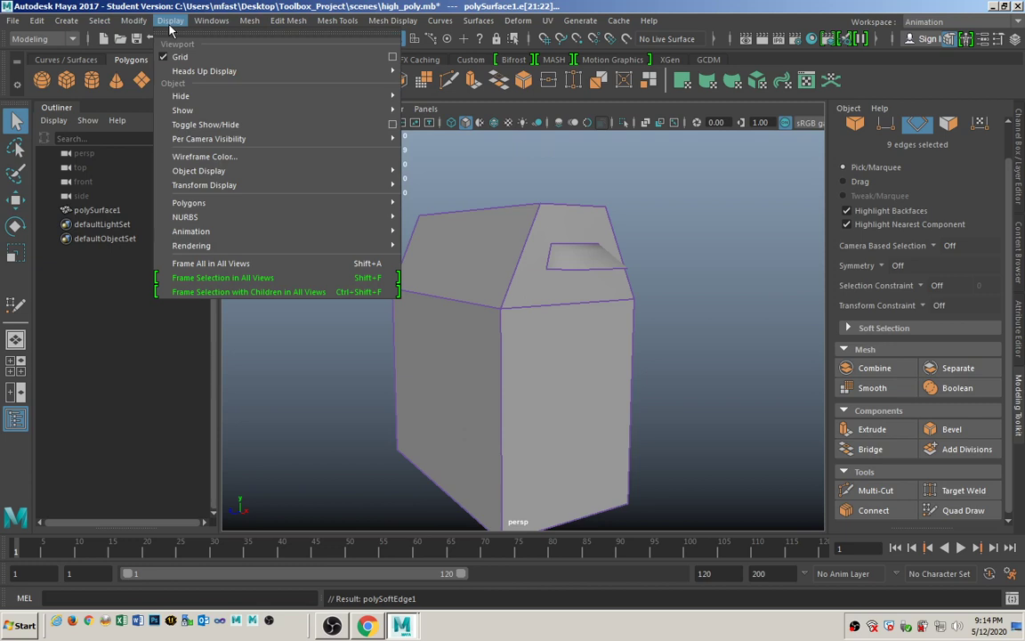
mouse_move(389, 208)
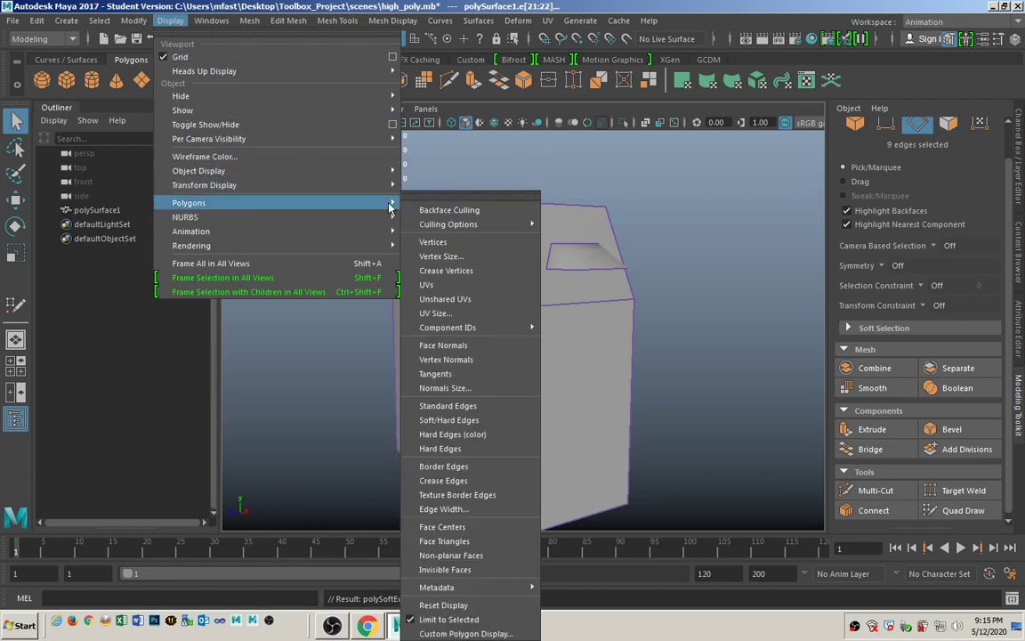
click(452, 434)
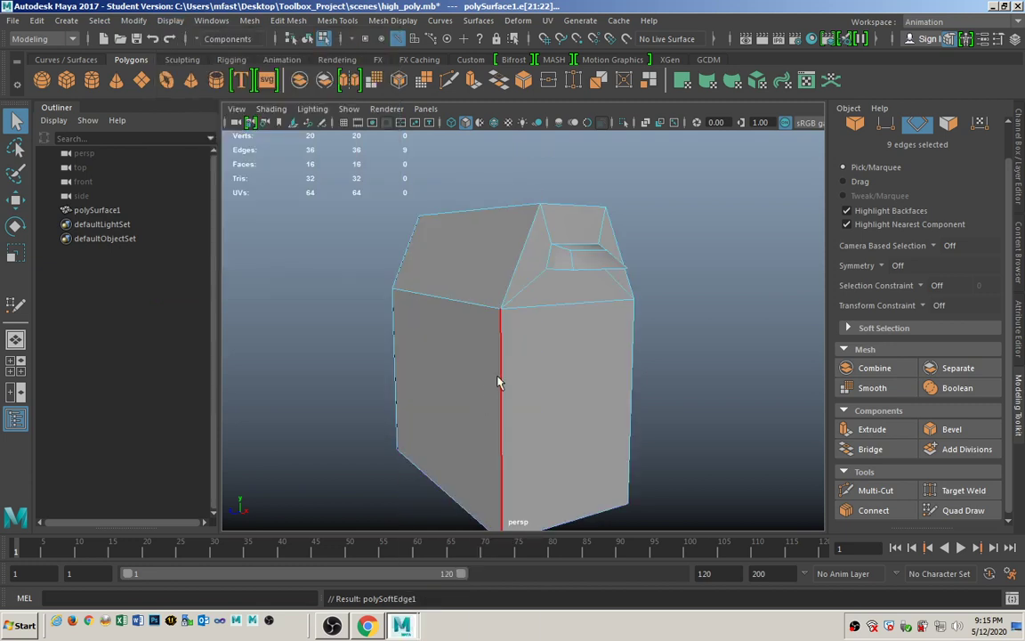
click(307, 38)
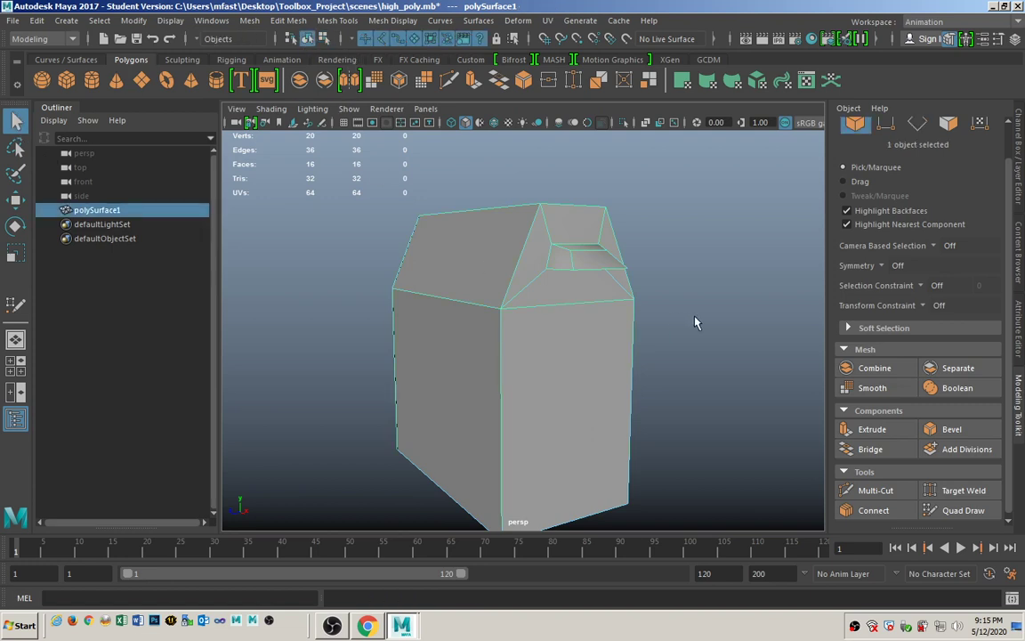
alt+drag(694, 308, 661, 346)
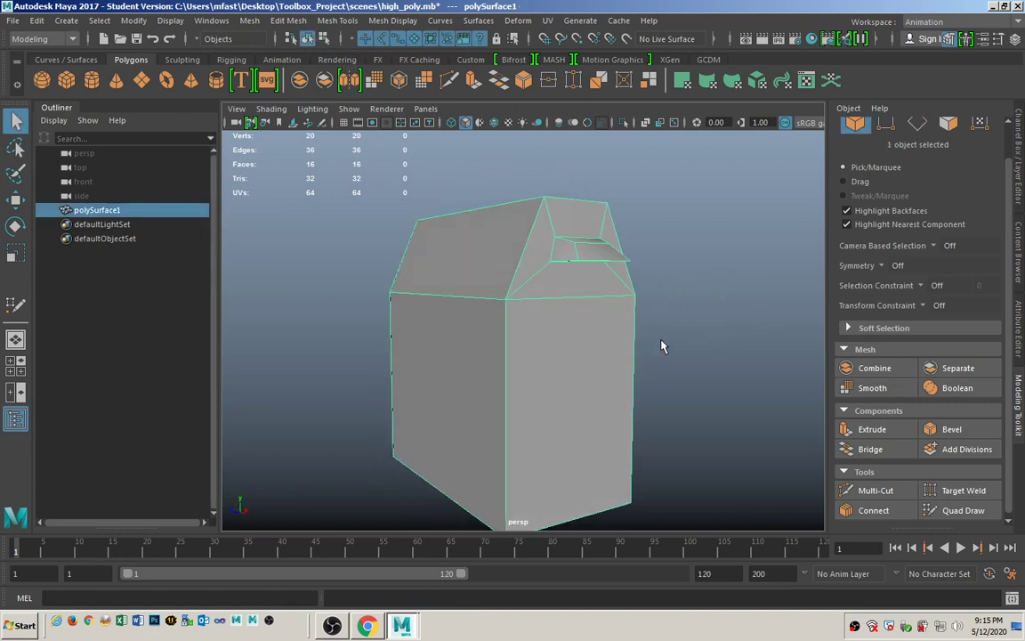
Step: Examine the low-poly mesh's scale values and the viewport's grid options
click(1020, 416)
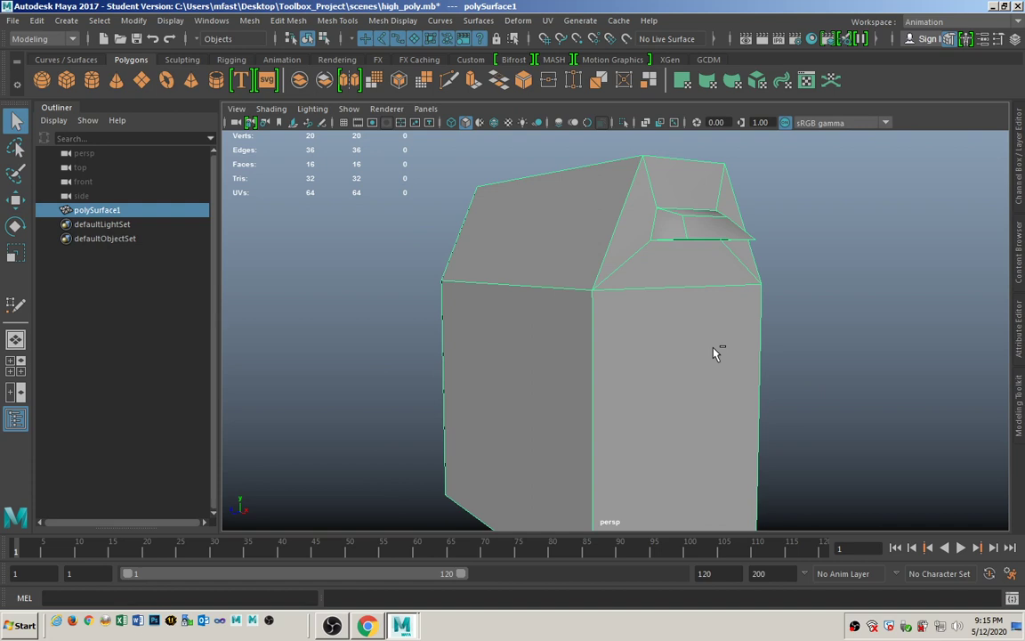
alt+drag(783, 341, 705, 327)
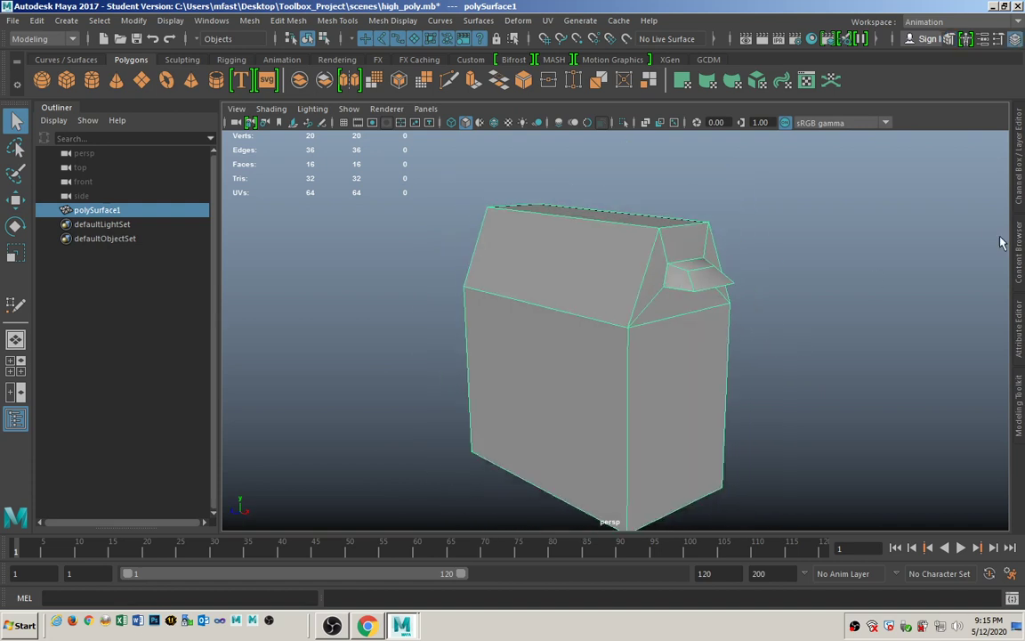
click(1020, 192)
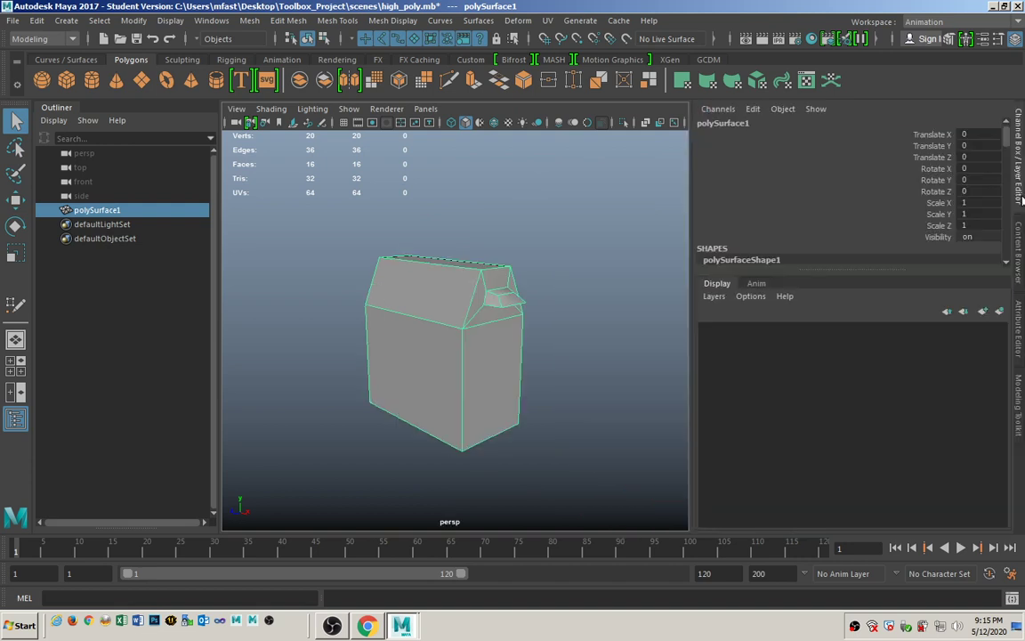
drag(939, 202, 946, 230)
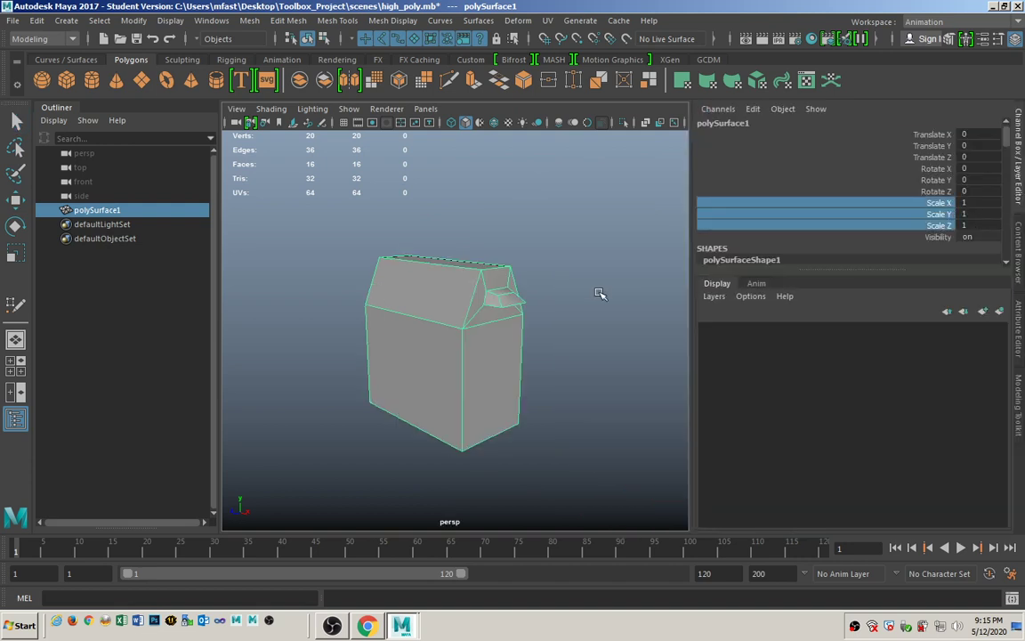
click(546, 287)
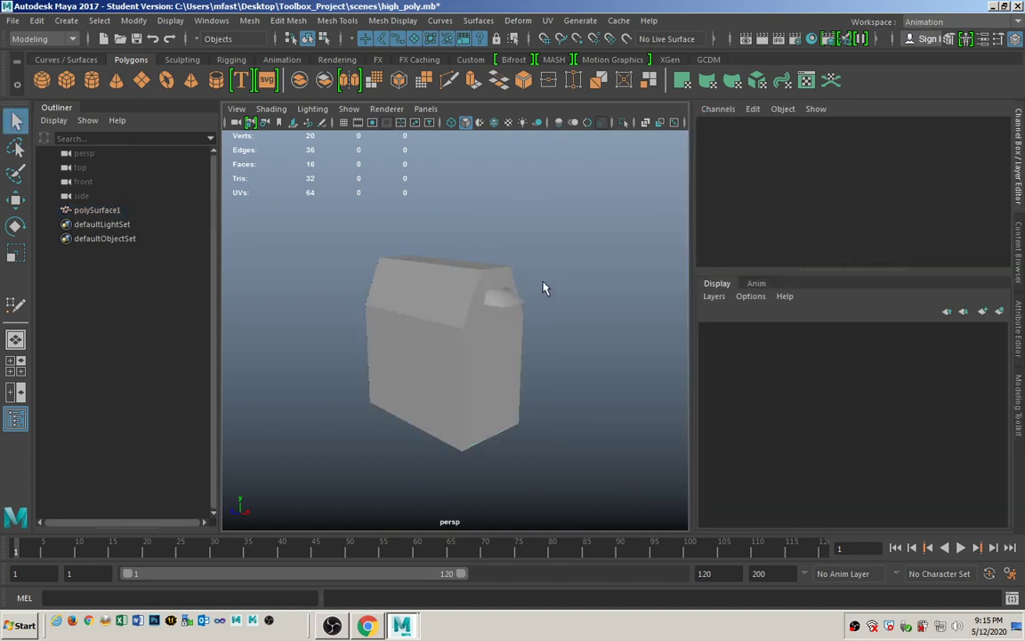
click(170, 21)
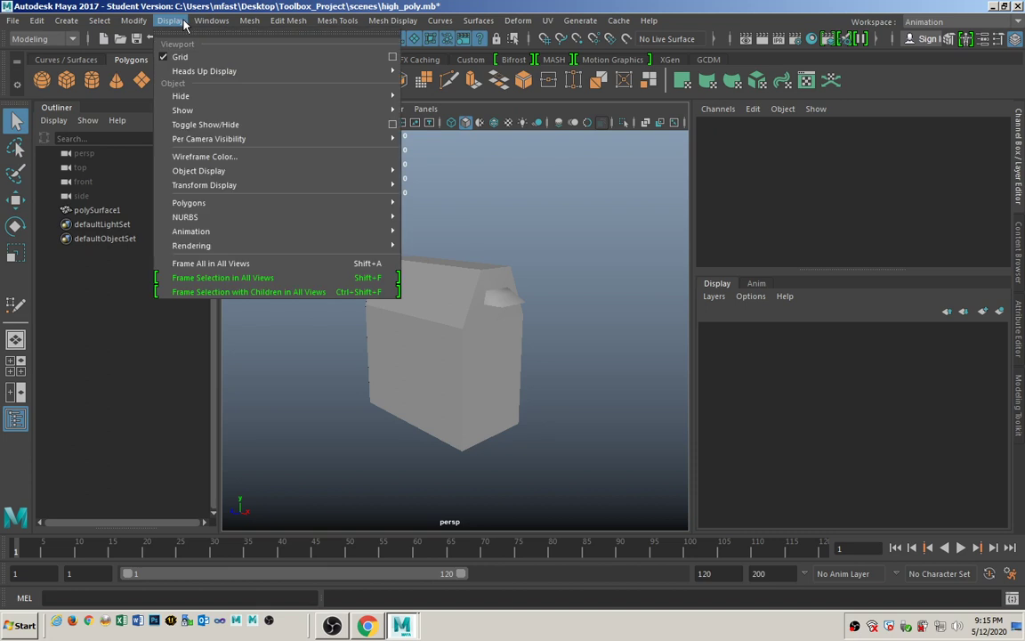
click(393, 57)
click(881, 364)
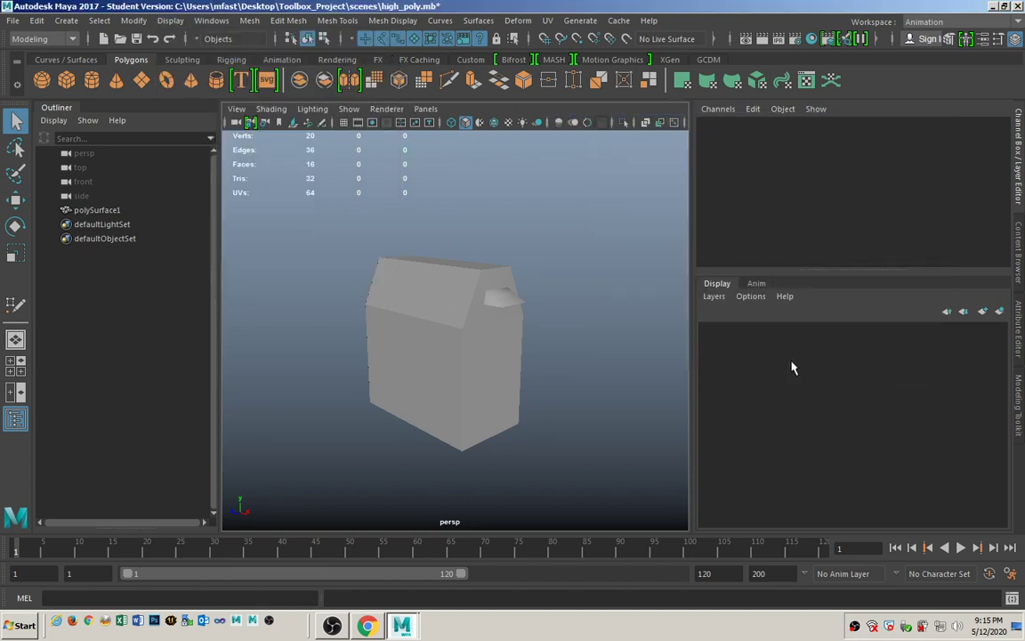
Step: Reselect the low-poly toolbox and inspect its body and bracket from several angles
click(504, 353)
alt+drag(531, 377, 609, 356)
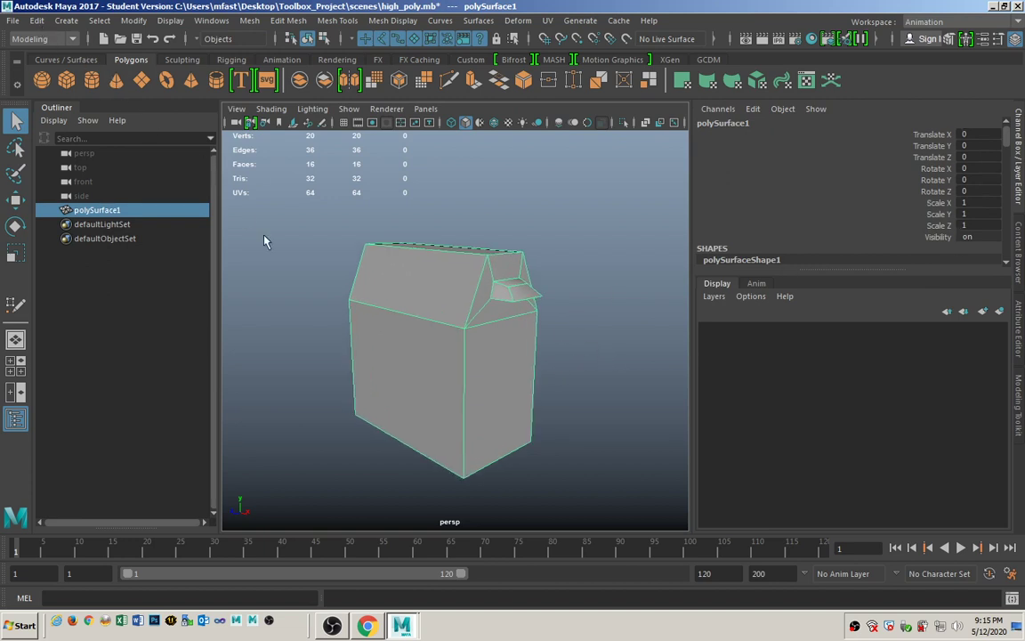
alt+drag(458, 315, 498, 360)
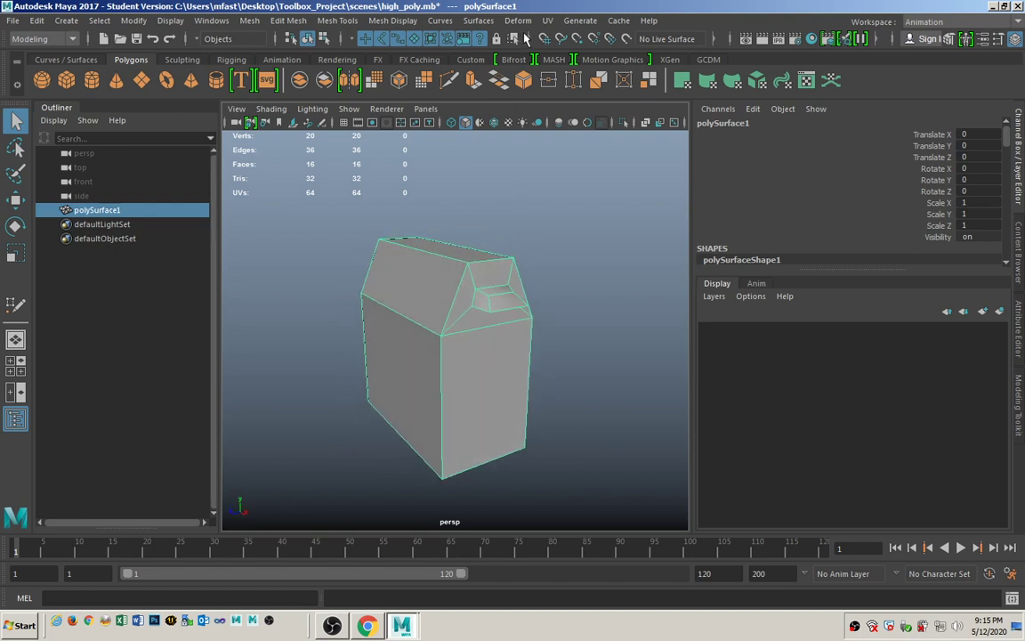
alt+drag(474, 305, 426, 344)
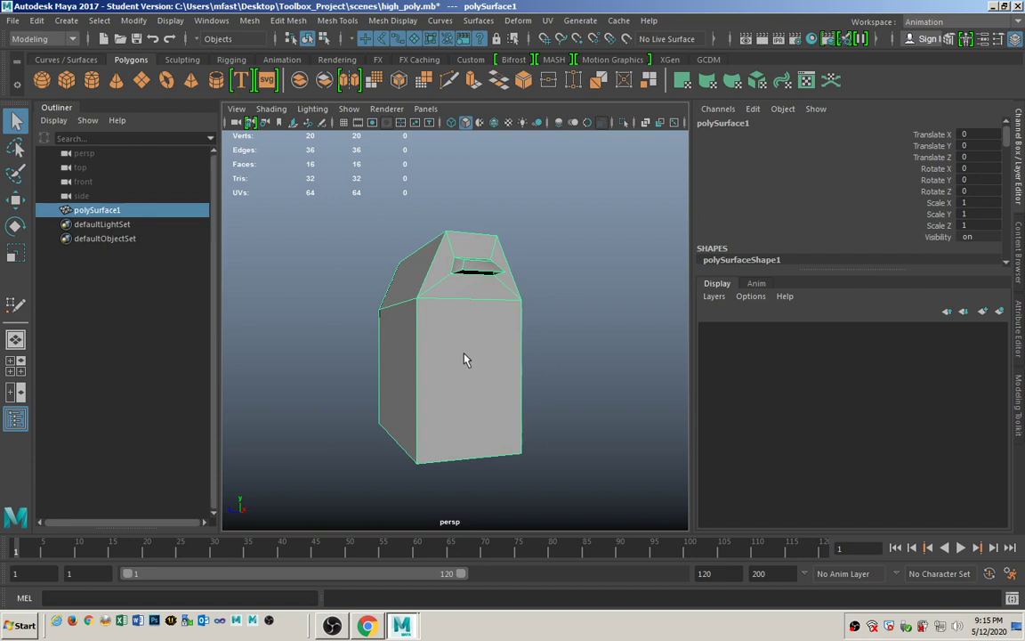
alt+drag(465, 359, 473, 371)
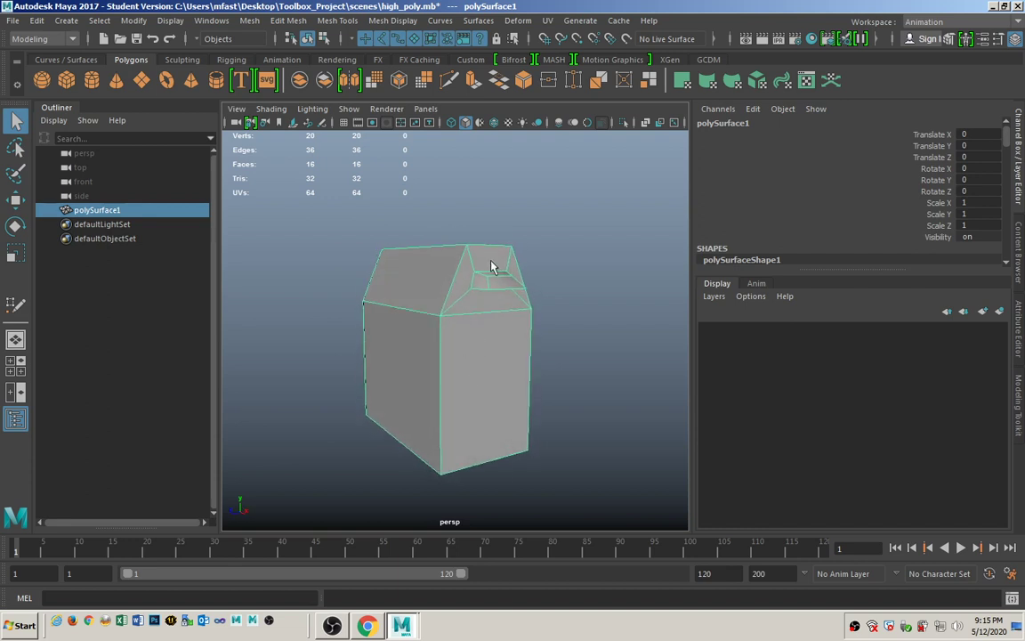
drag(493, 266, 486, 303)
mouse_move(478, 307)
alt+mouse_down()
mouse_move(344, 300)
mouse_move(468, 310)
mouse_move(475, 289)
alt+mouse_up()
Step: Switch to Chrome, show the course's lesson list, and highlight the Lesson 3 title, UV Unfolding and Normal Mapping in Maya
click(363, 623)
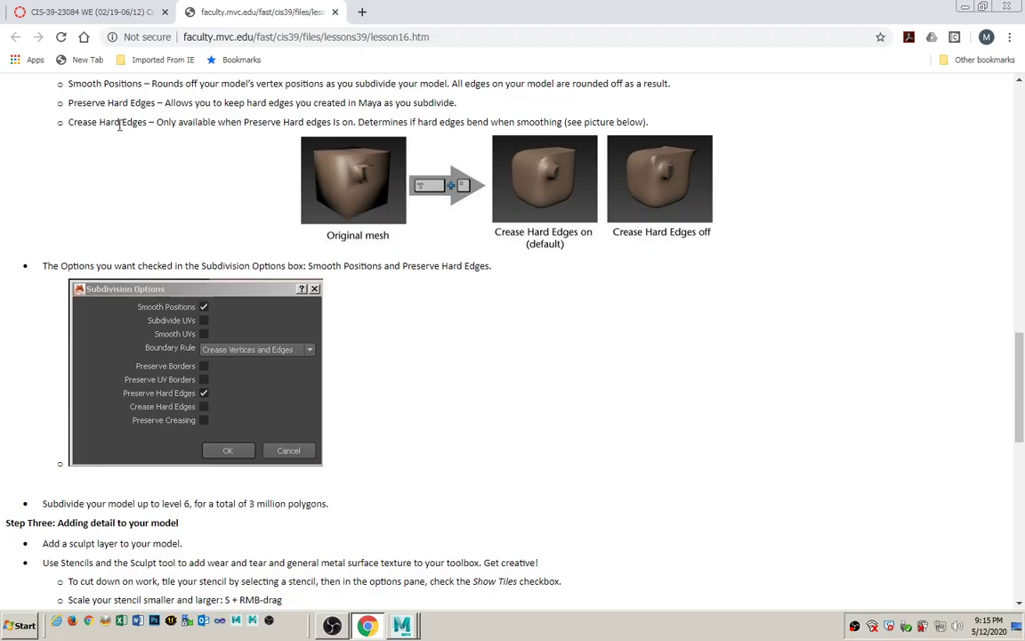
click(104, 12)
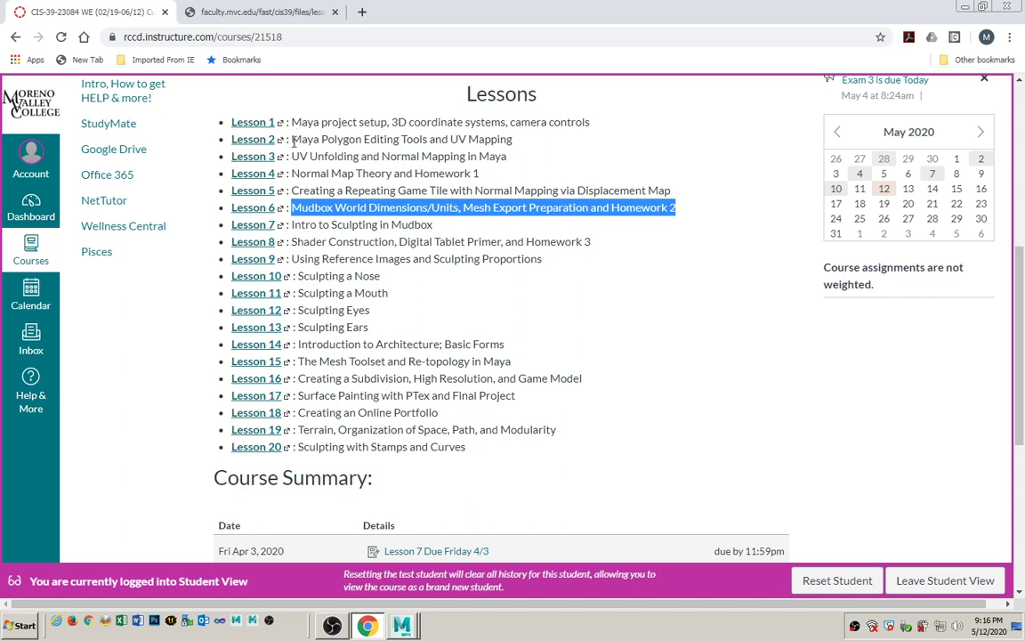
drag(292, 156, 521, 168)
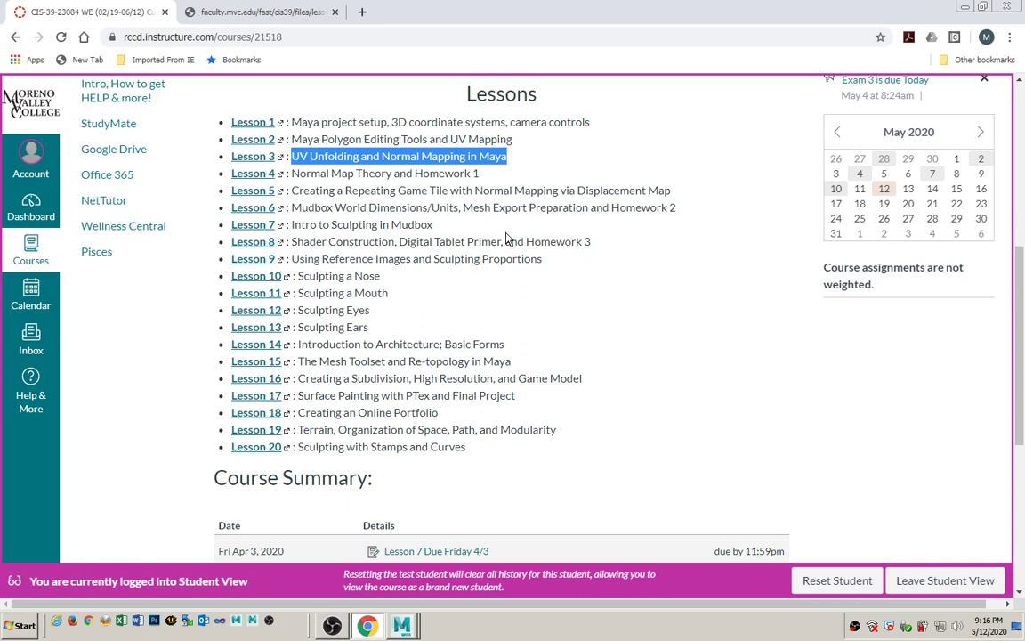
Step: Return to Maya, apply automatic UV mapping to the low-poly toolbox, and clear the resulting face selection
click(400, 628)
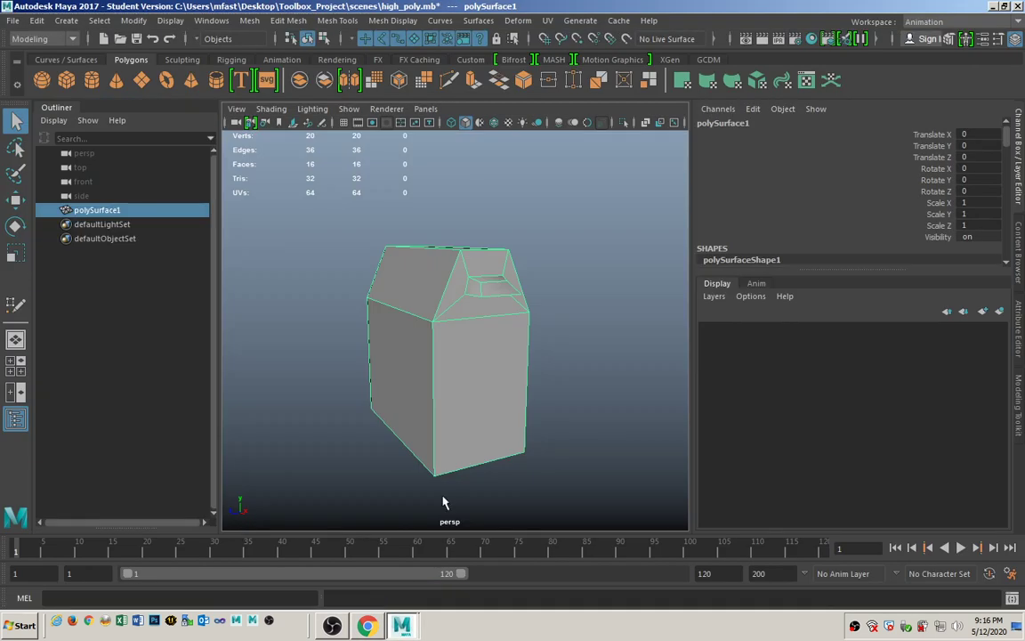
click(547, 20)
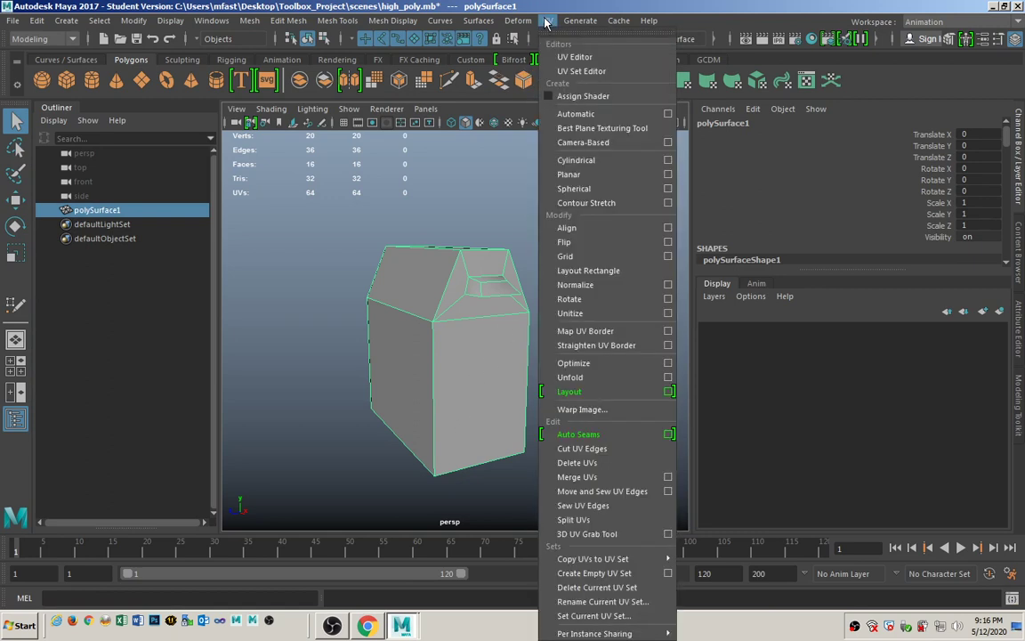
click(575, 114)
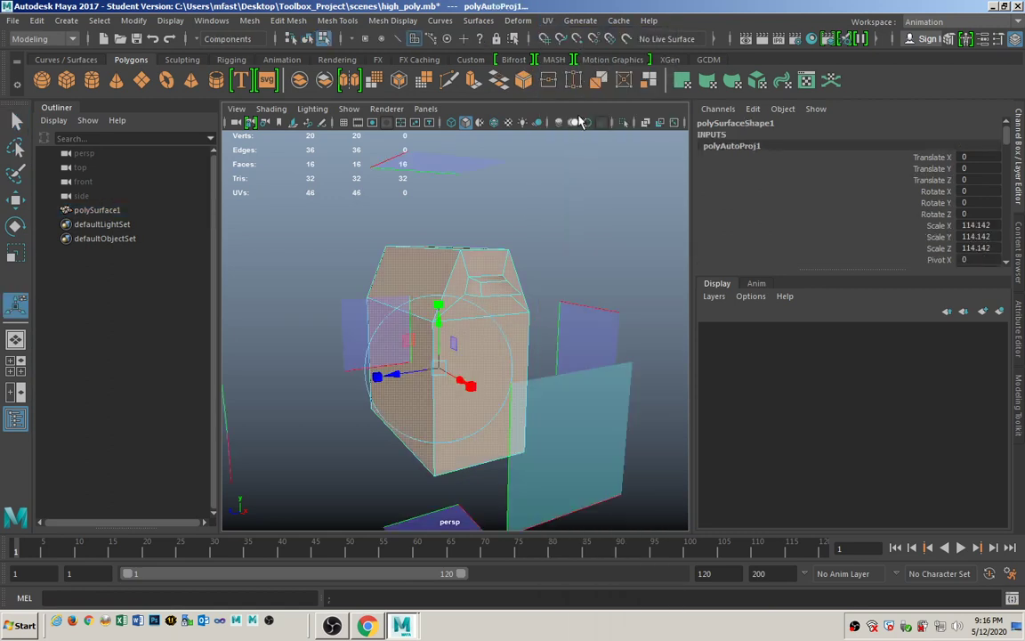
click(16, 122)
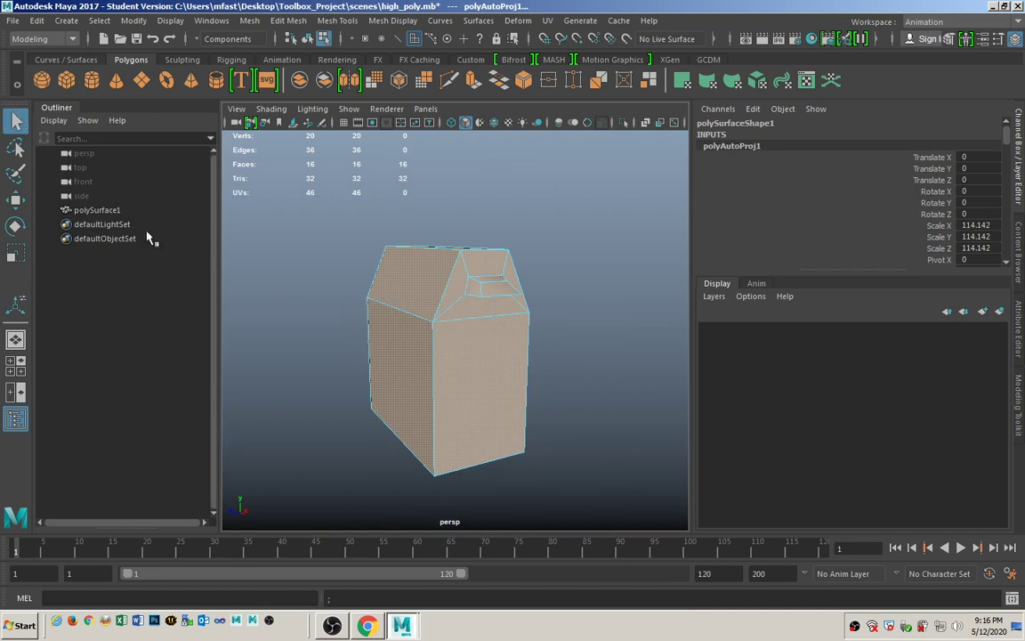
click(295, 320)
alt+drag(292, 321, 307, 323)
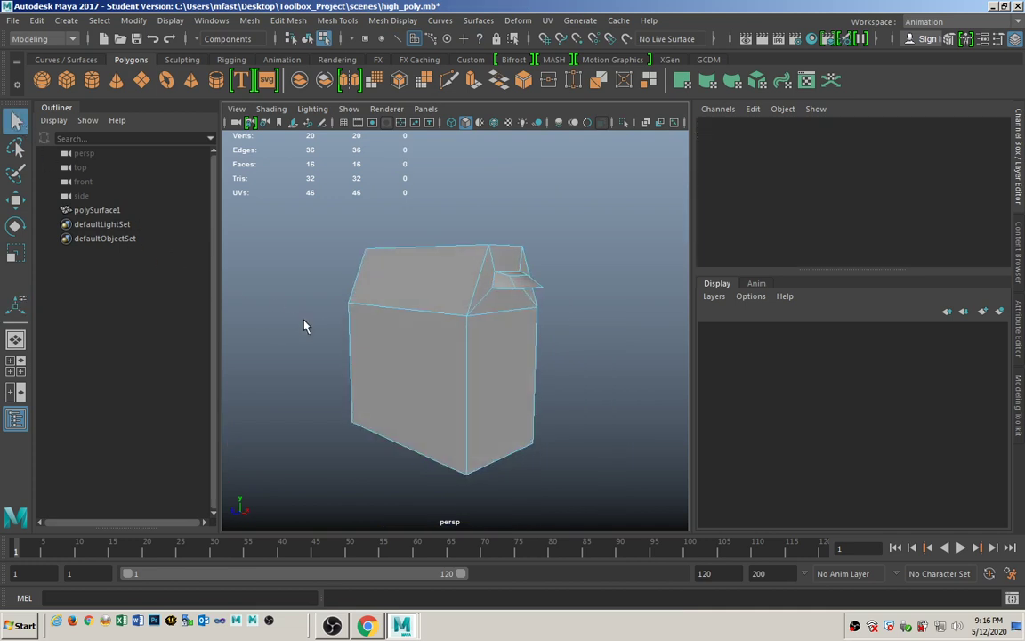
Step: Show the low-poly toolbox's full UV layout in the UV Editor with the UV shells shaded
click(547, 21)
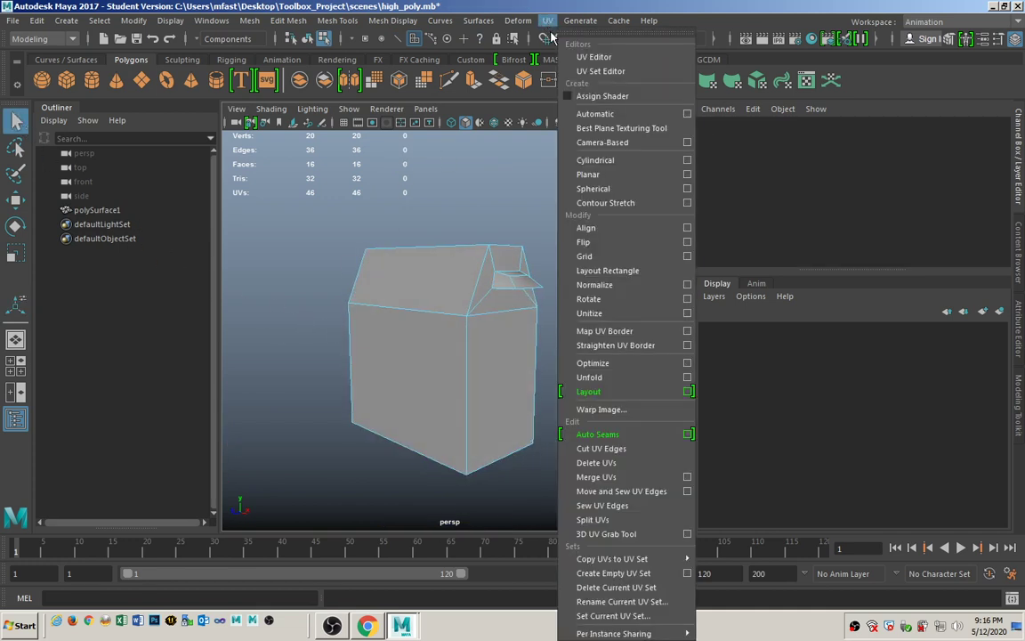
click(514, 51)
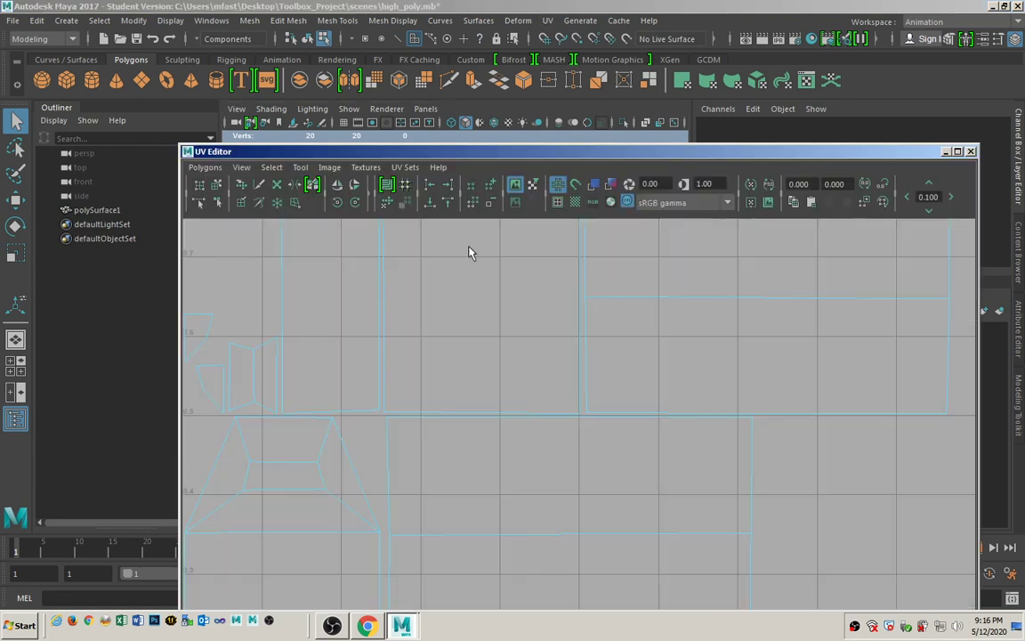
key(a)
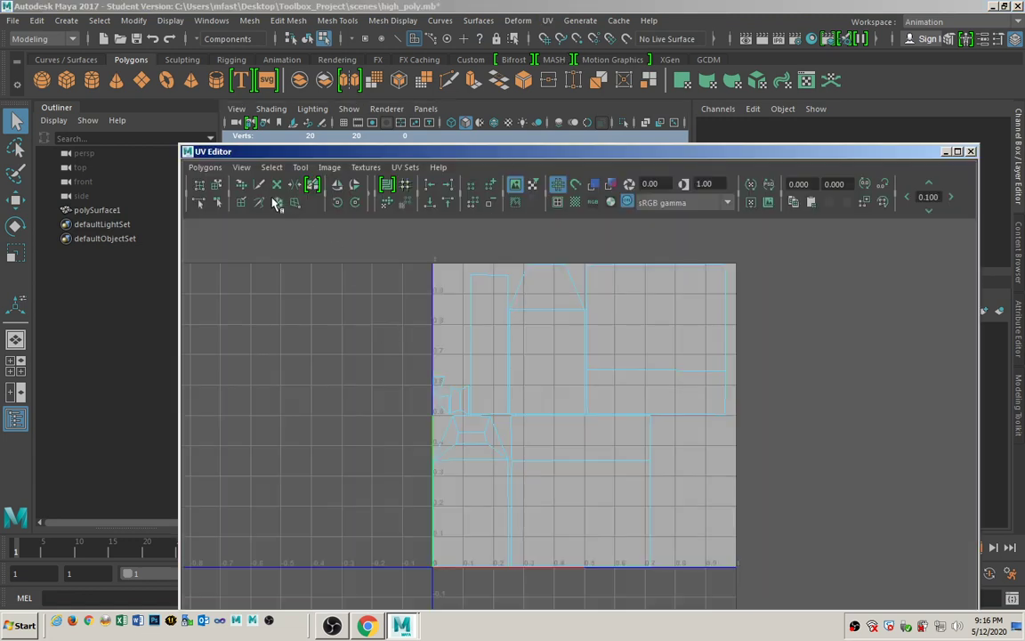
click(329, 167)
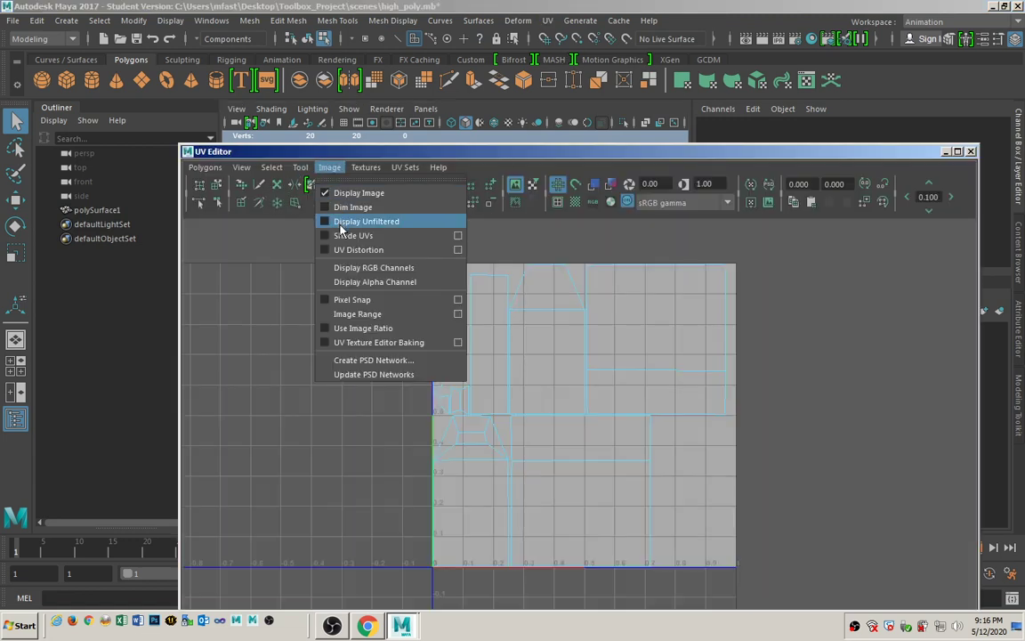
click(340, 235)
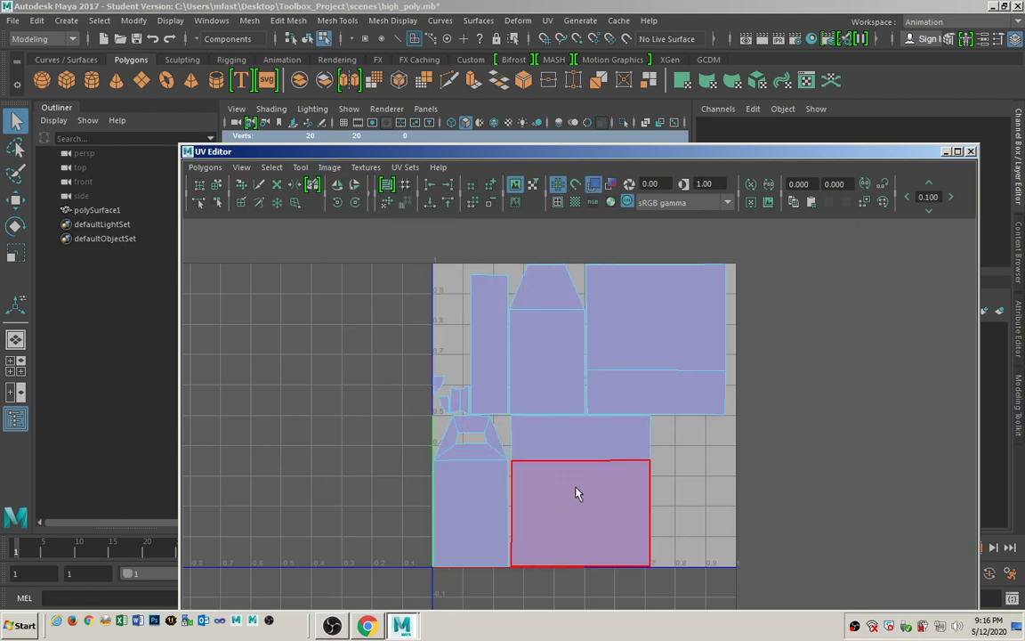
Step: Scale down the four large side and end UV shells slightly to leave gaps between them
alt+right_drag(412, 469, 568, 434)
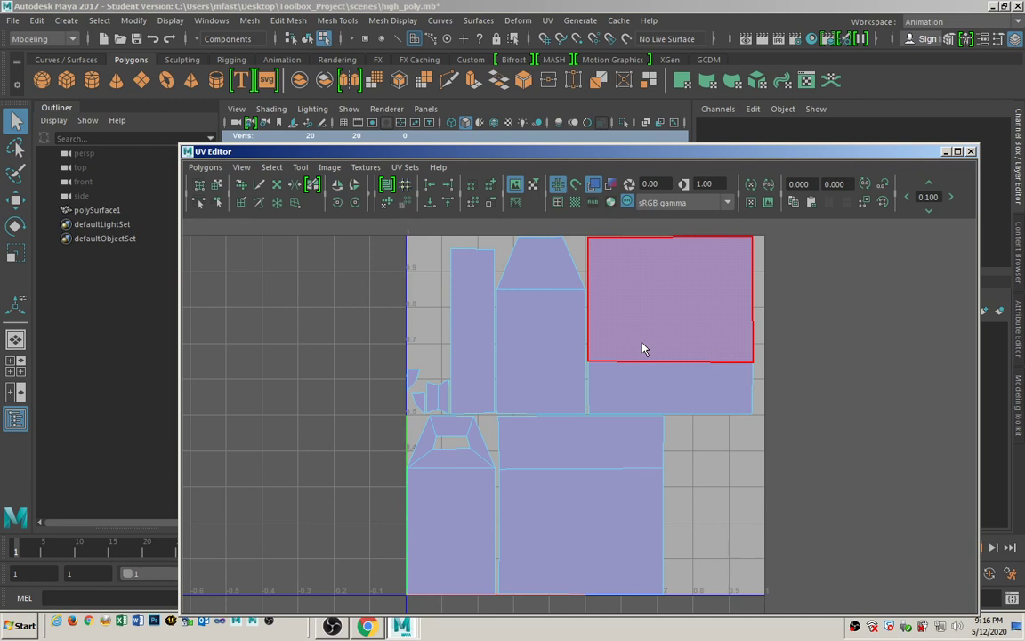
click(602, 323)
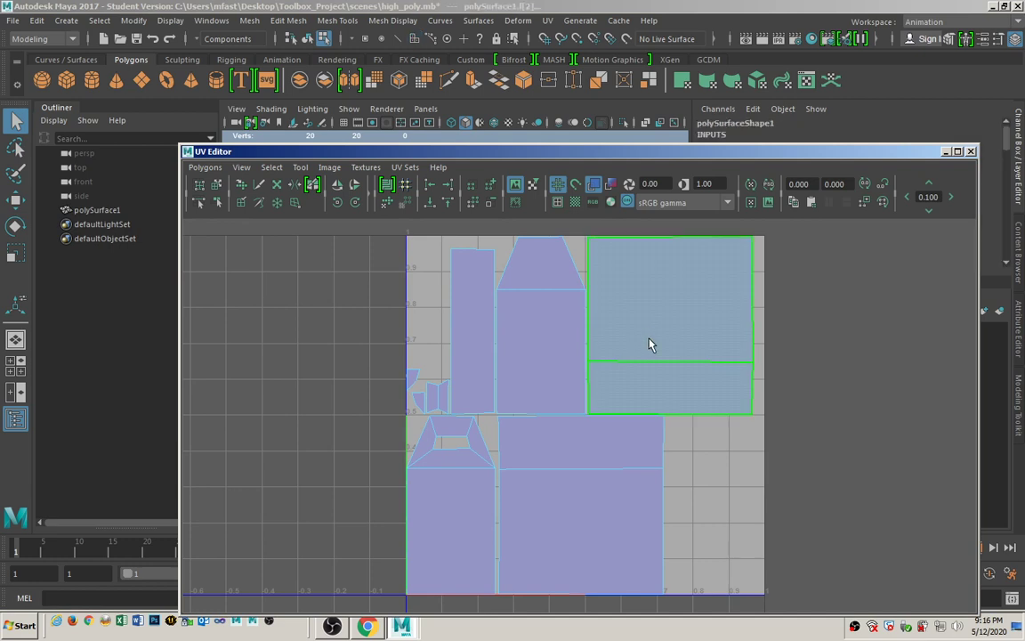
key(r)
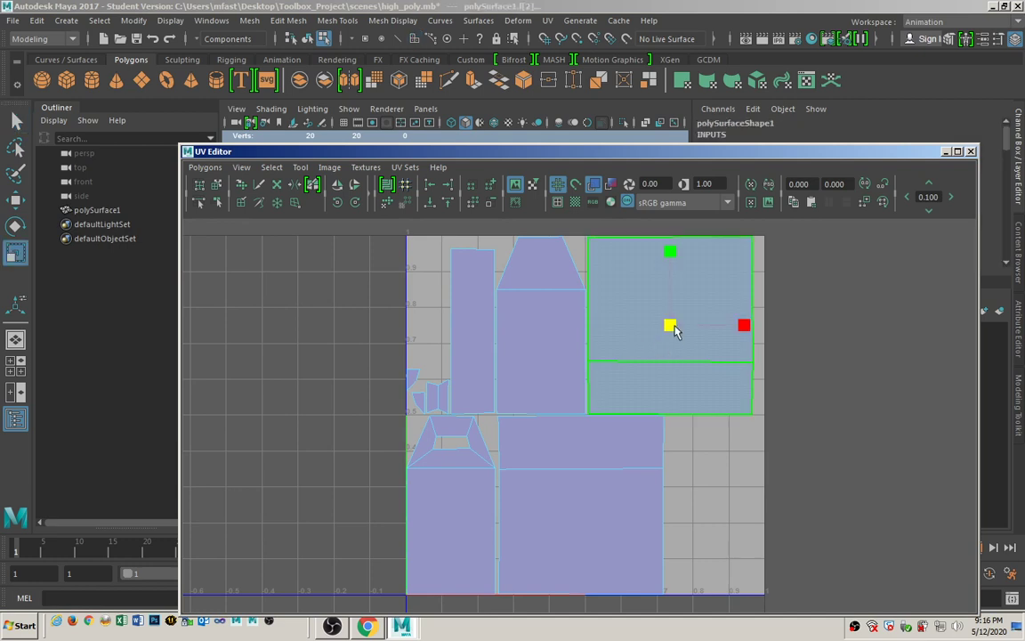
drag(670, 327, 670, 329)
click(525, 320)
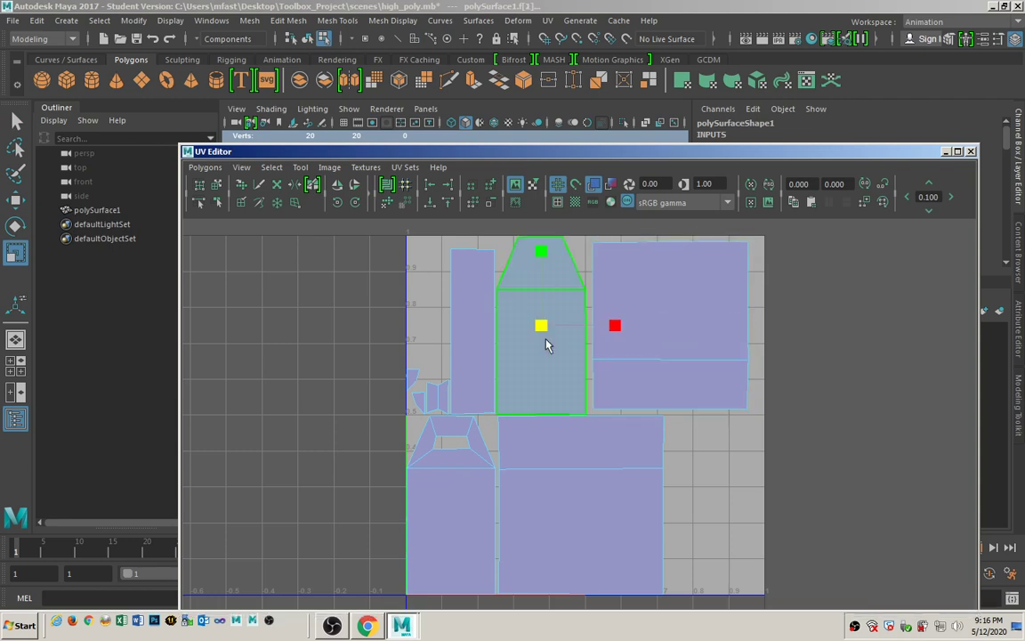
click(441, 508)
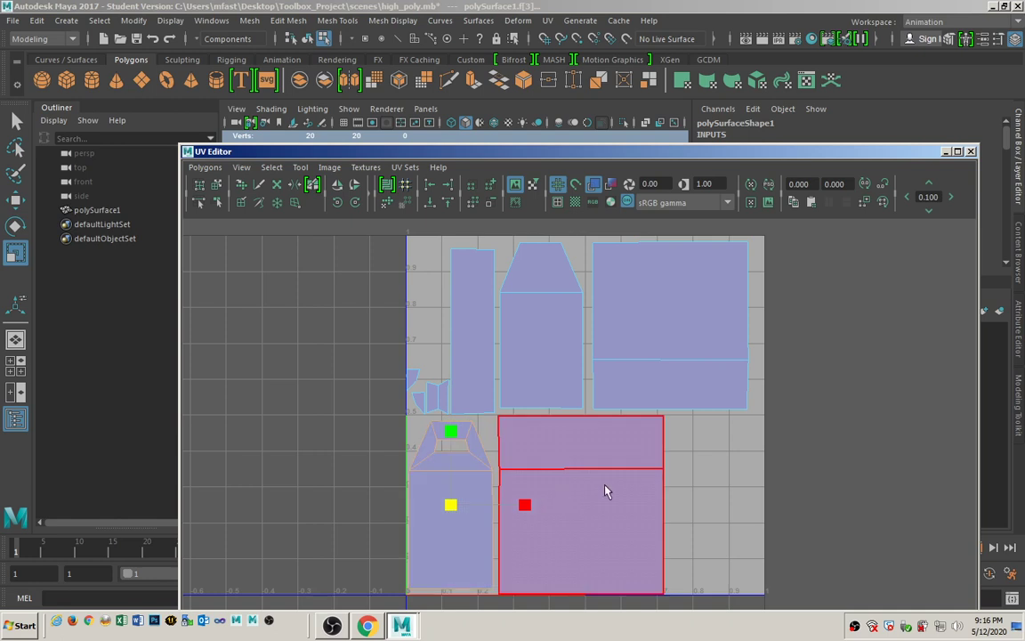
click(596, 507)
drag(579, 505, 574, 514)
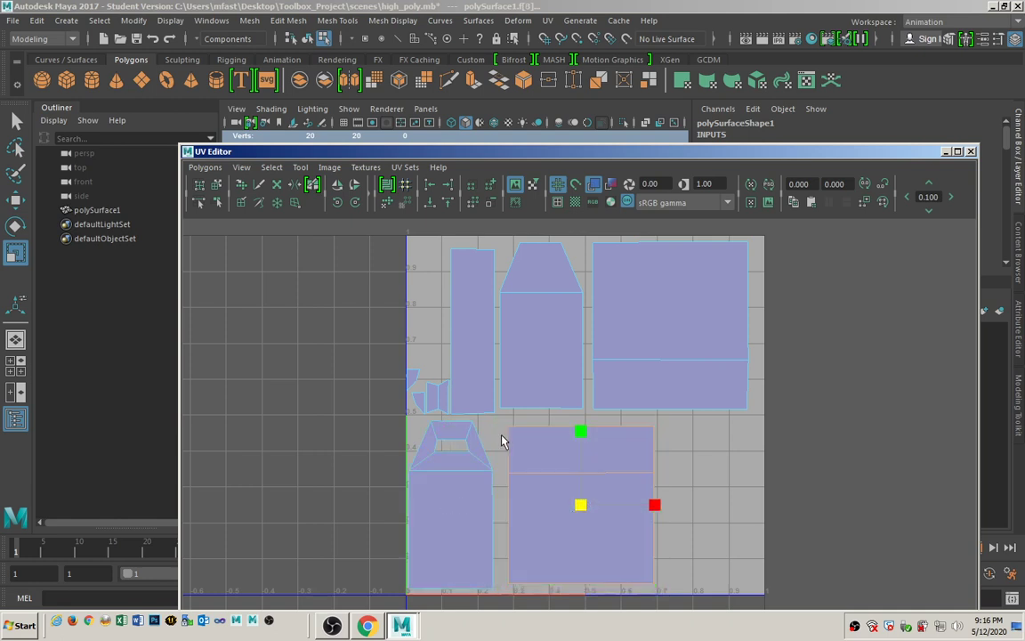
Step: Move one small bracket shell up, then place the bracket's two-face shell in the empty lower-right UV area and roughly double its size
click(412, 378)
key(w)
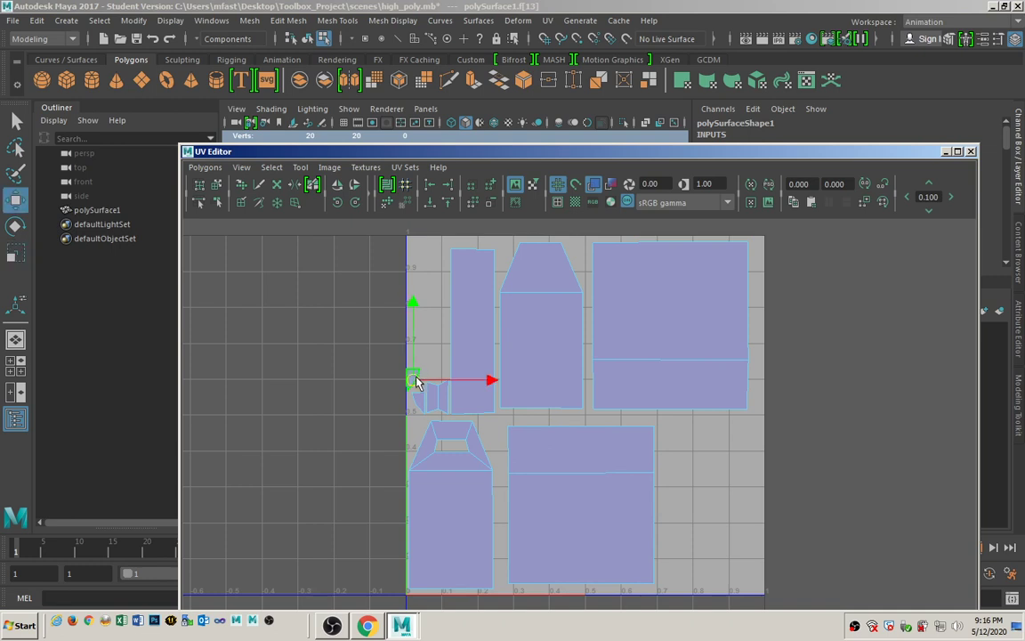
drag(416, 381, 422, 341)
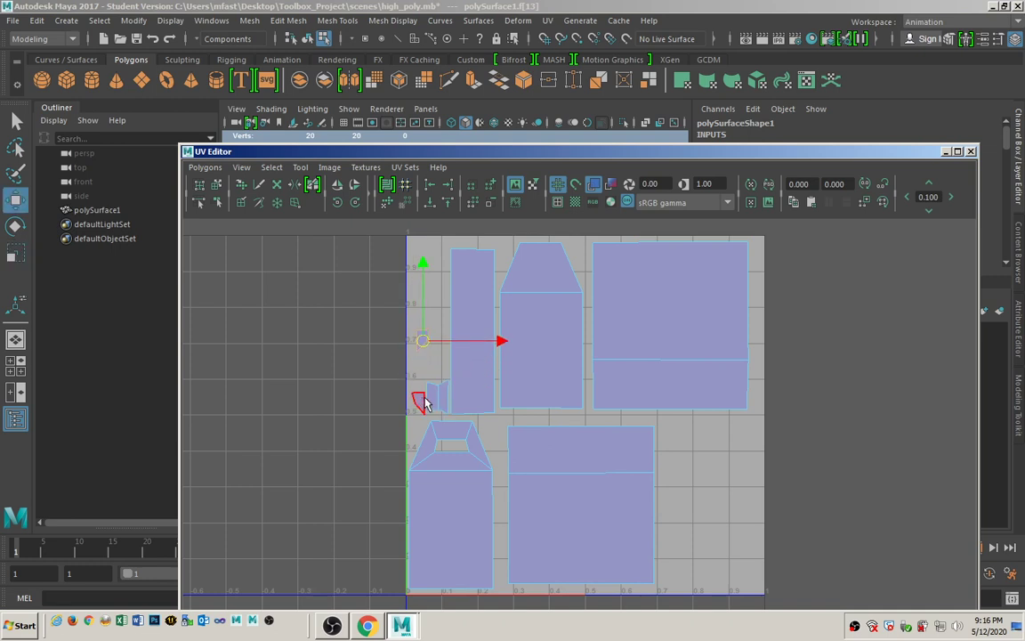
click(428, 399)
drag(433, 400, 719, 460)
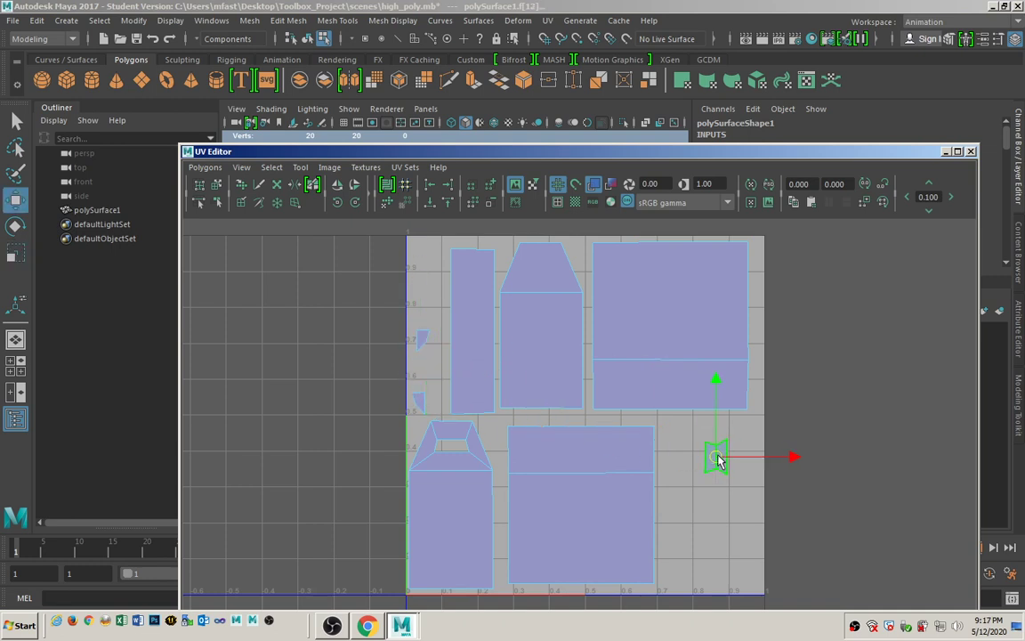
key(r)
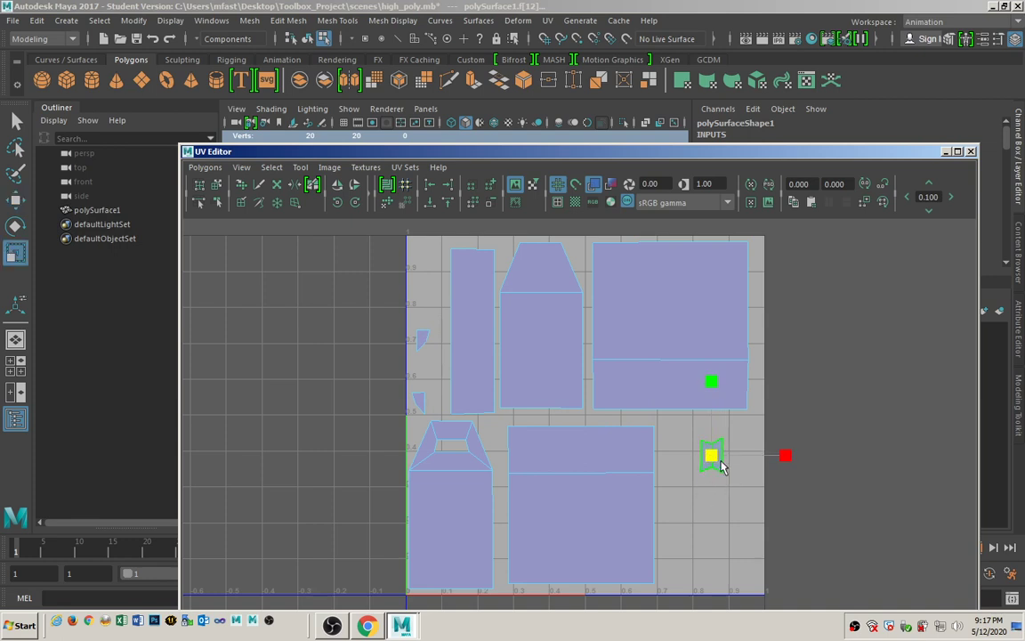
drag(713, 459, 808, 416)
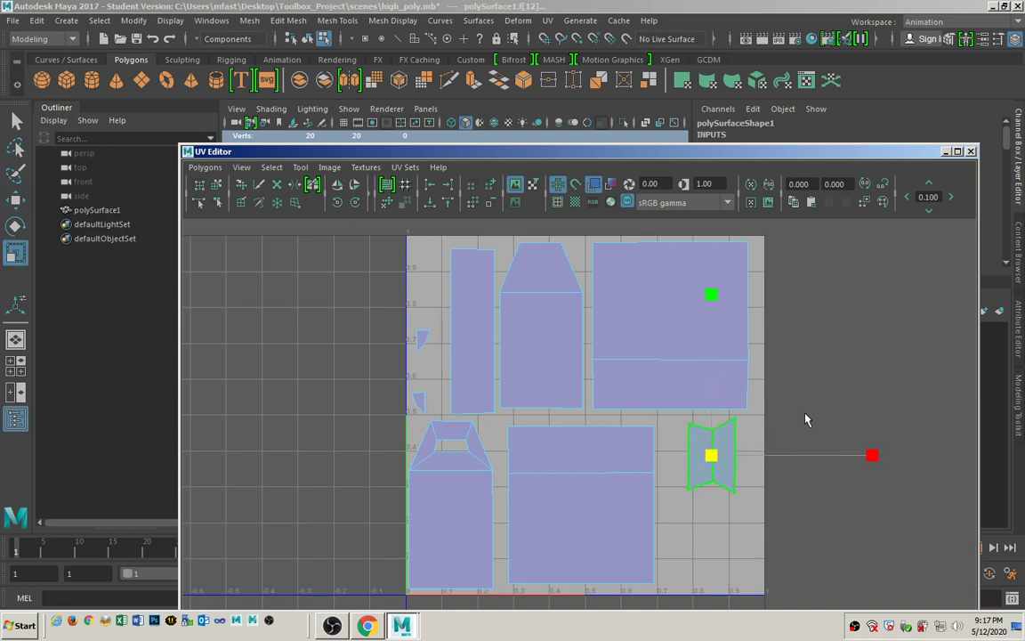
Step: Enlarge both small bracket side shells, placing one below the two-face bracket shell and the other in the gap at the UV tile's left edge
click(420, 402)
key(w)
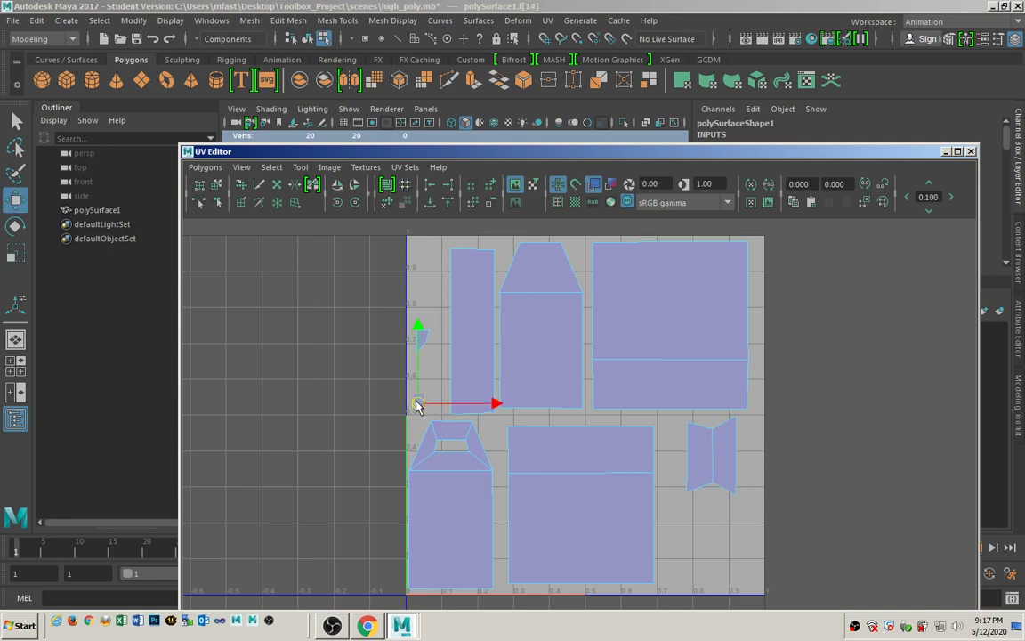
drag(420, 405, 827, 509)
key(r)
click(421, 339)
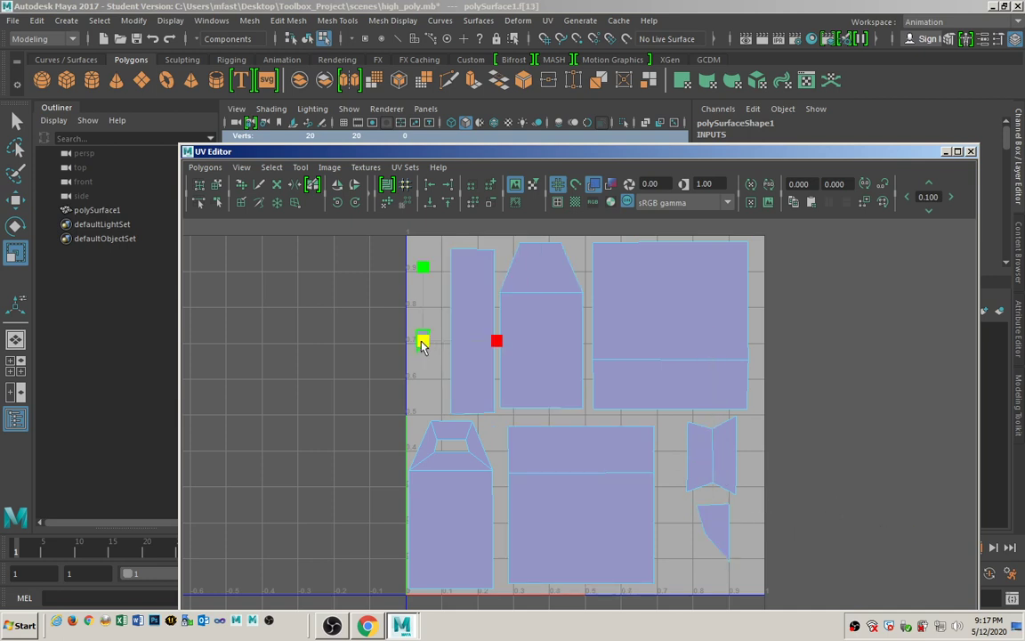
drag(437, 337, 494, 327)
key(w)
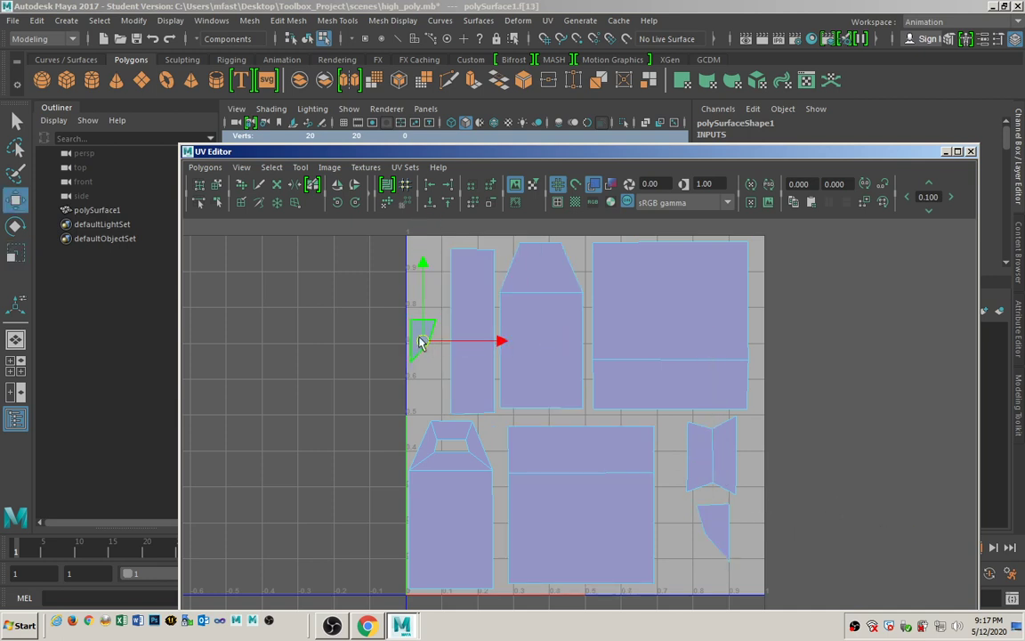
drag(420, 338, 426, 359)
key(q)
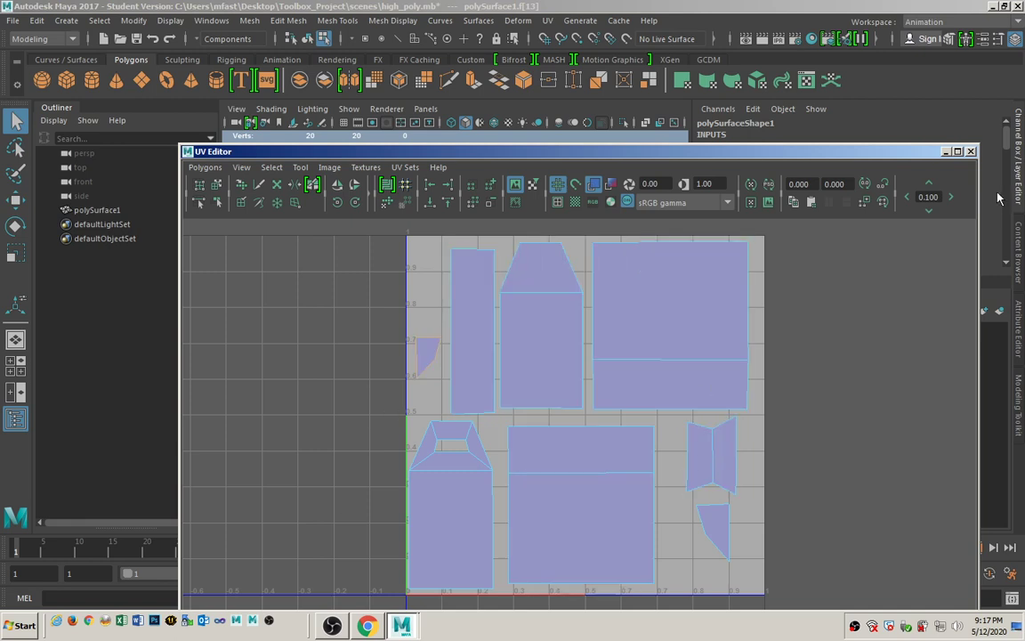
Step: Close the UV Editor and return to object selection with the whole low-poly toolbox selected
click(971, 151)
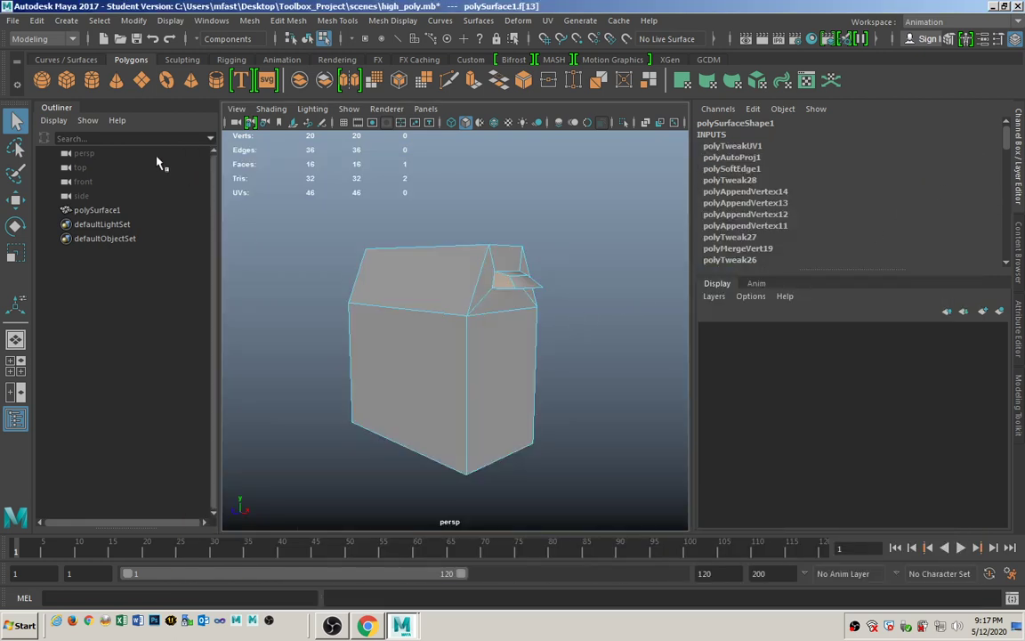
click(13, 122)
click(308, 38)
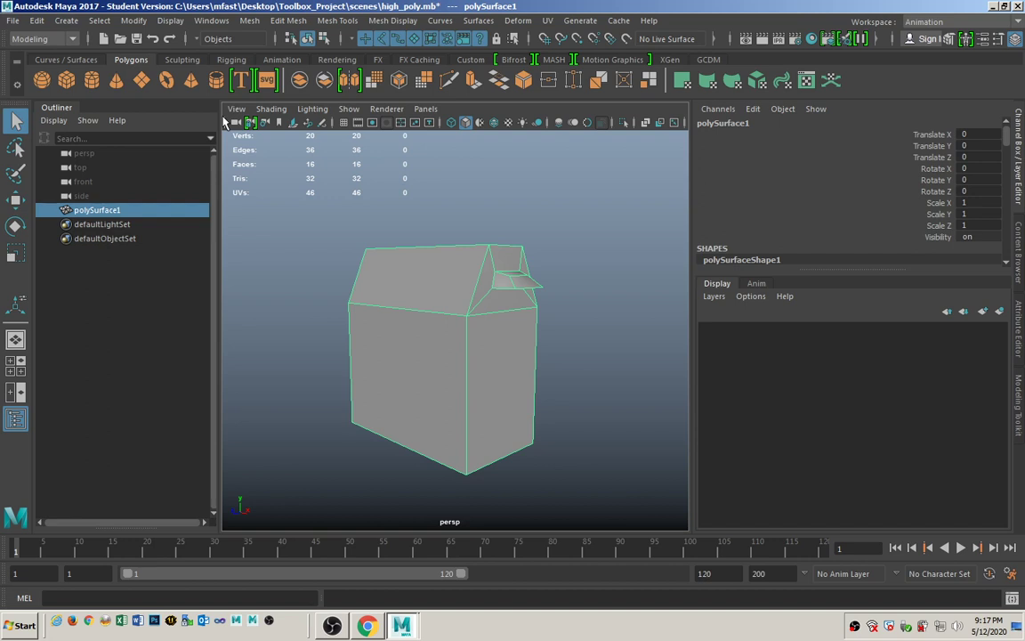
Step: Save the scene under the new name game_model in the project's scenes folder as Maya Binary
click(14, 21)
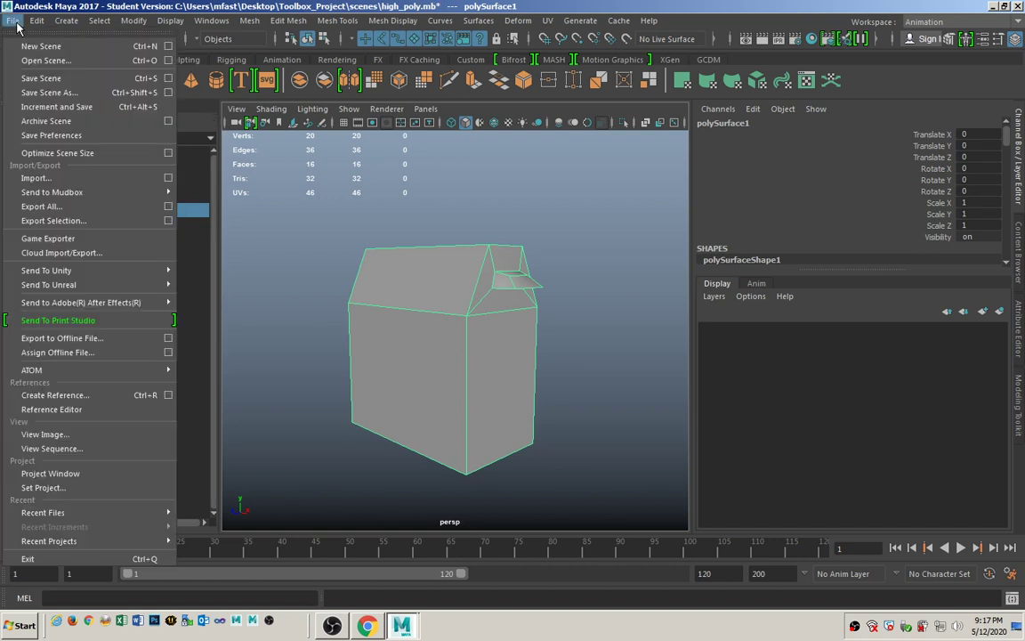
click(65, 95)
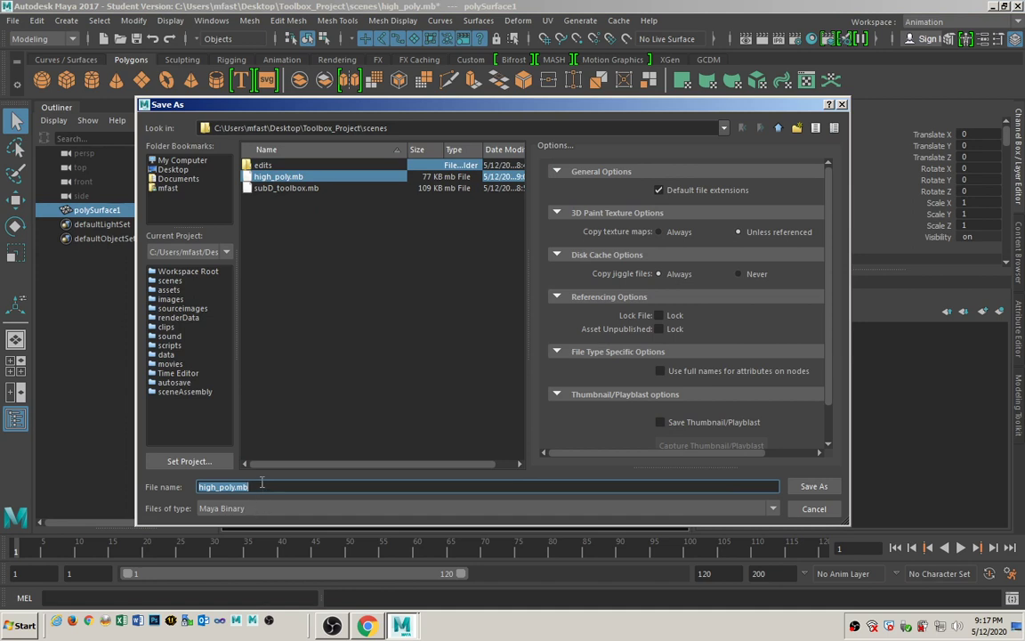
text(game_)
text(model)
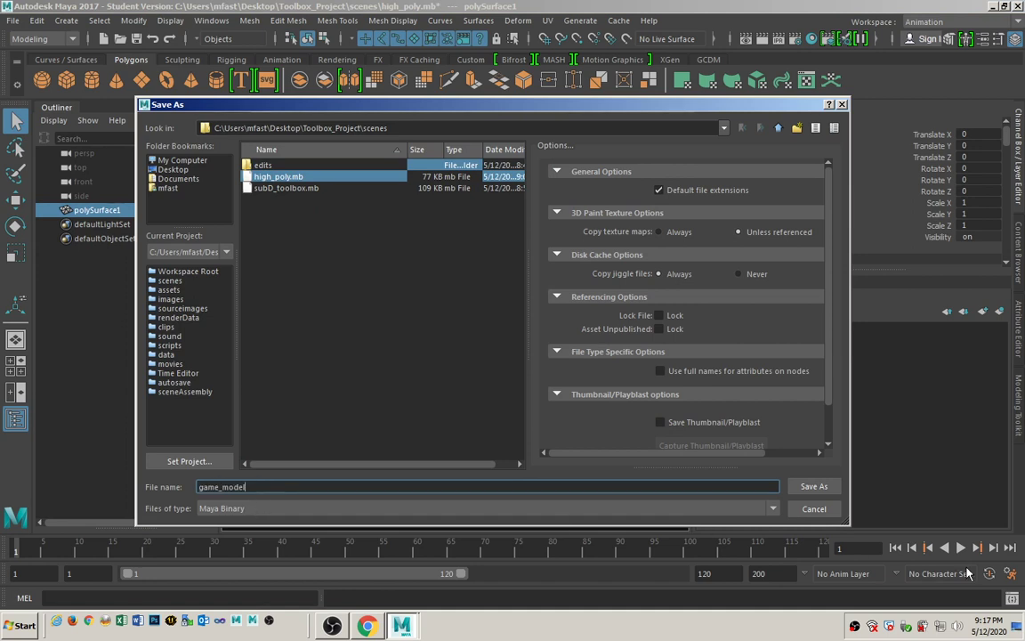
click(812, 486)
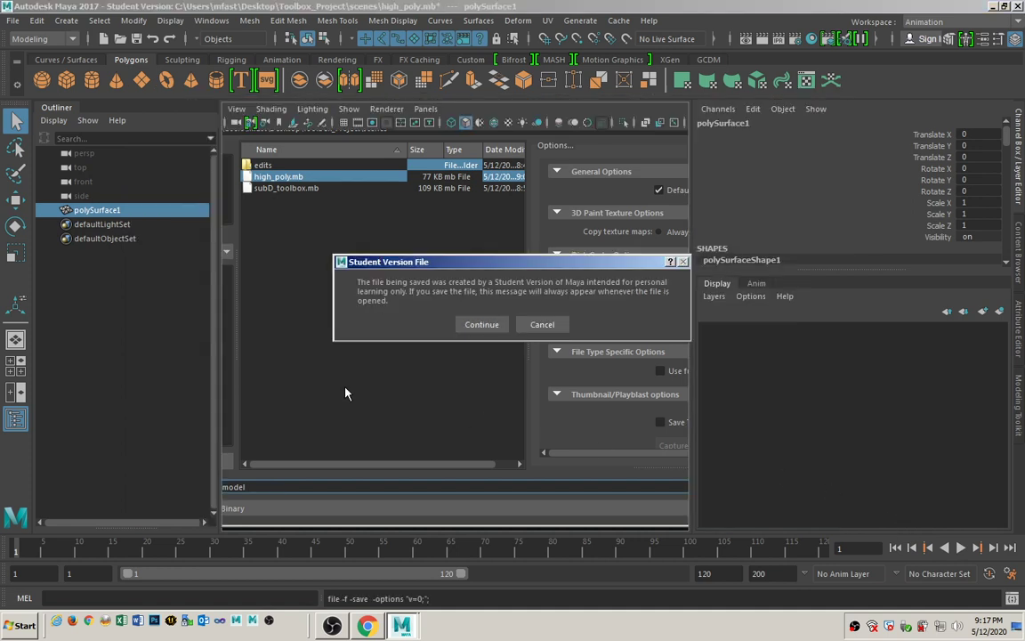
click(492, 324)
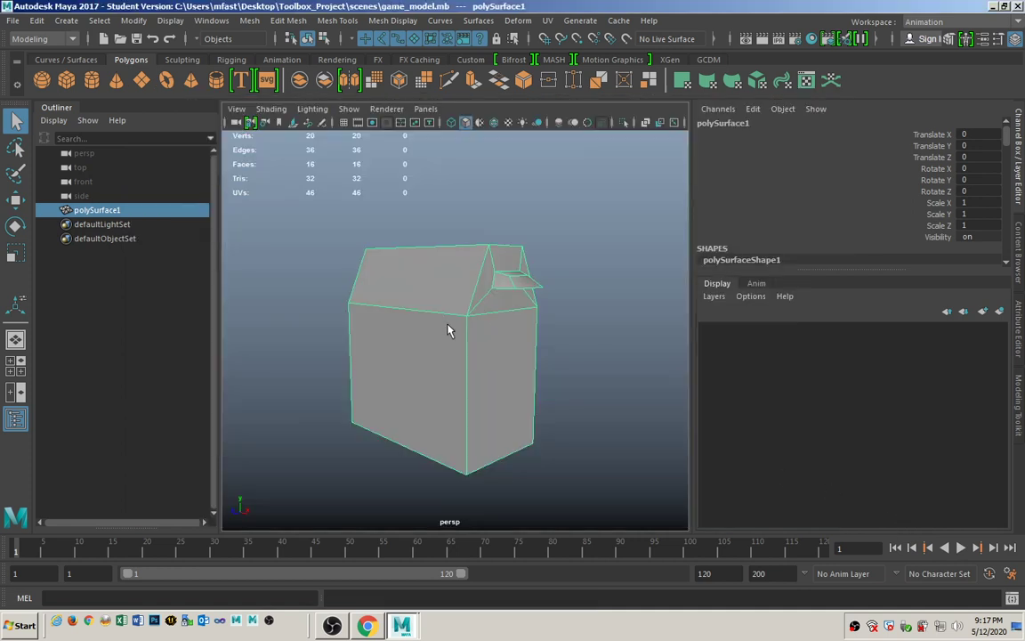
Step: Start exporting the selected low-poly toolbox
click(13, 19)
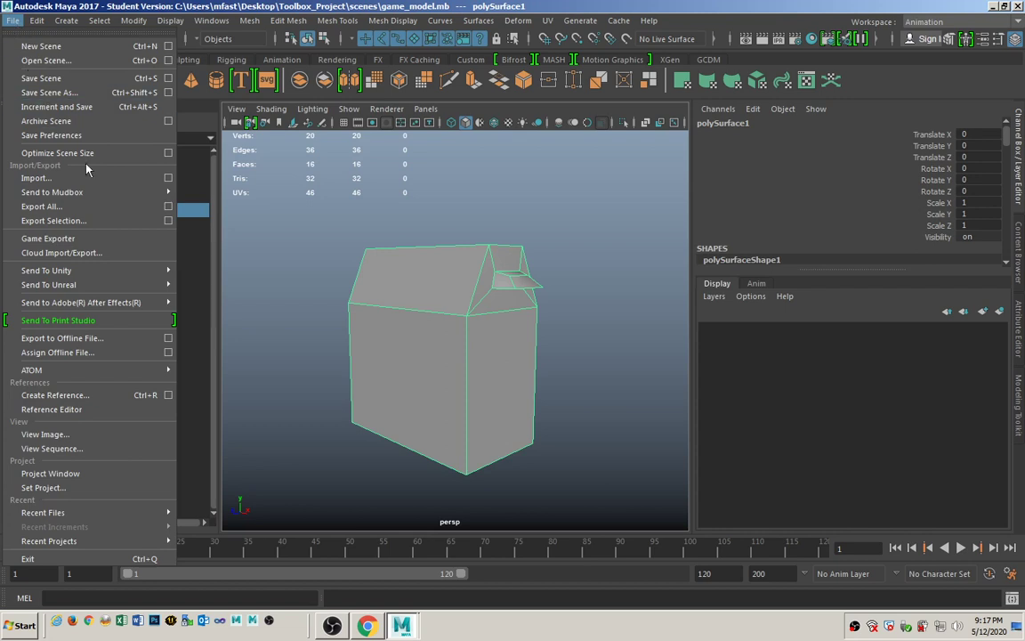
click(131, 220)
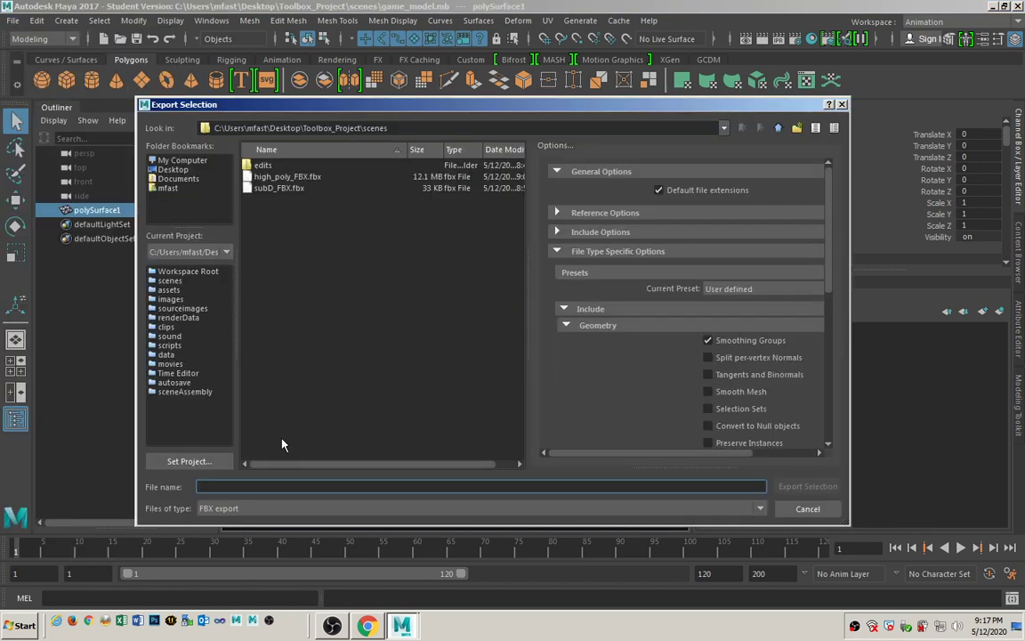
text(game)
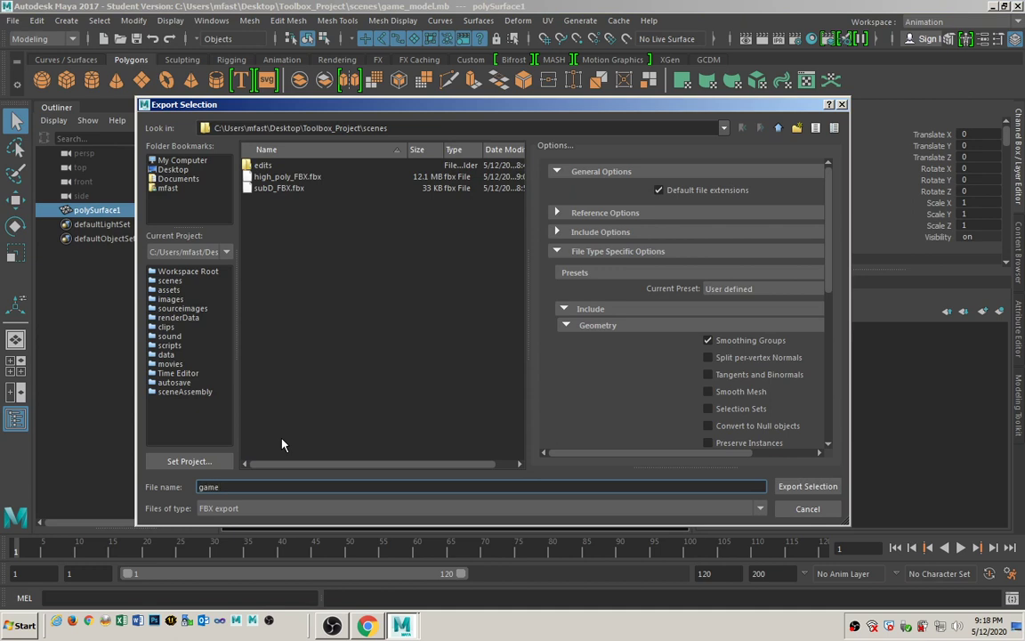
text(_FBX)
click(269, 189)
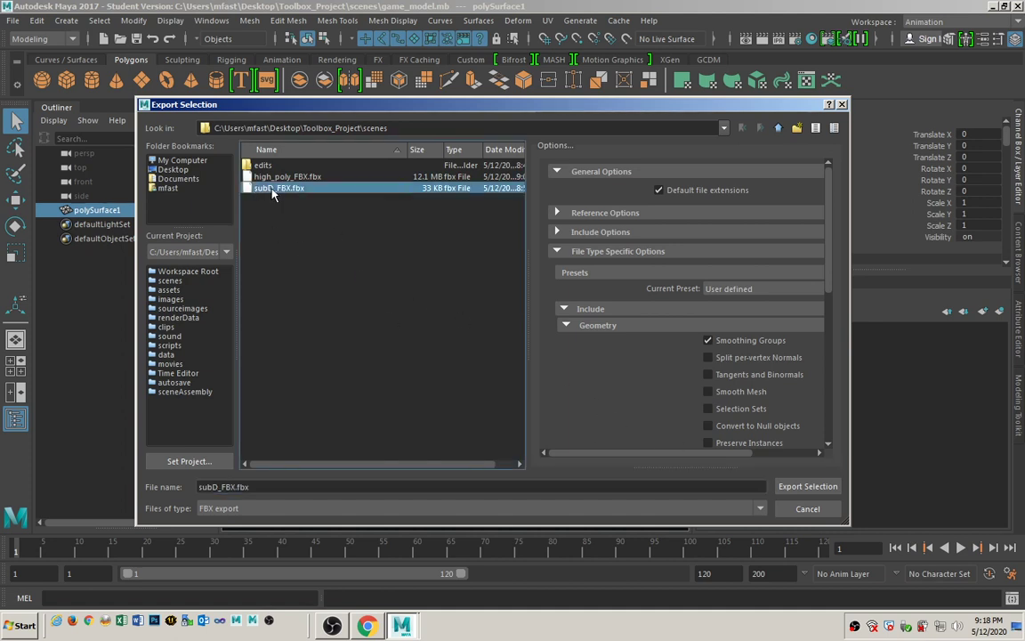
click(285, 177)
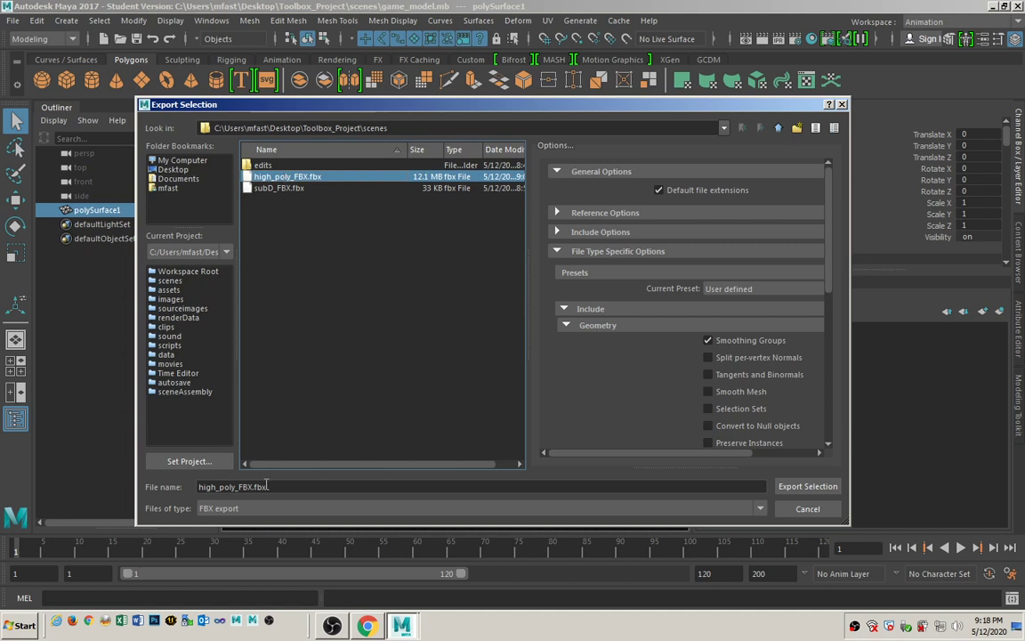
Step: Name the FBX file game_model and export the selected toolbox to the project's scenes folder
drag(271, 488, 138, 490)
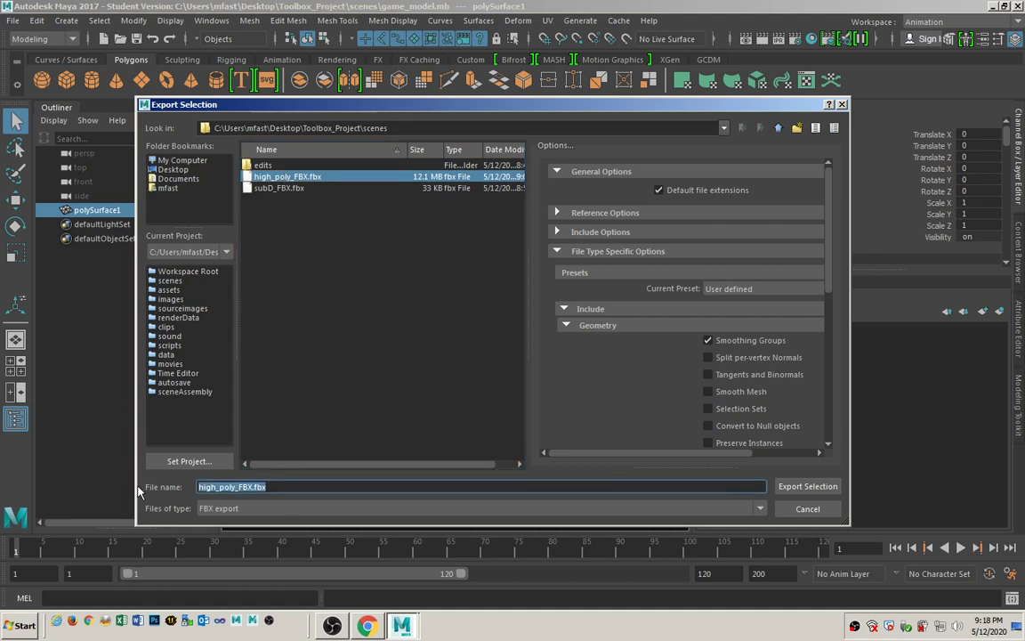
text(game)
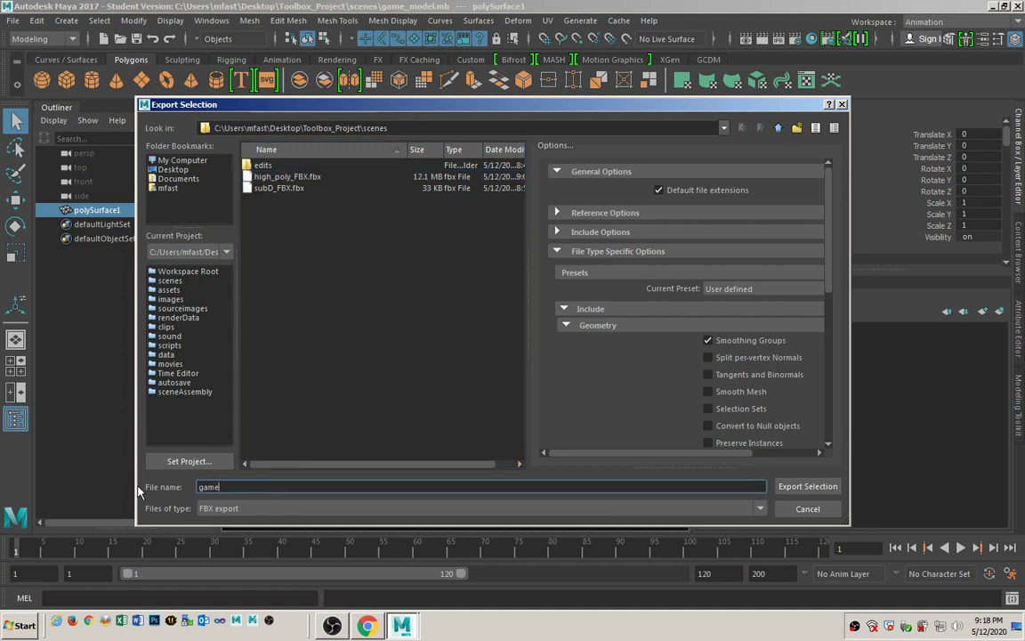
text(_model)
click(807, 486)
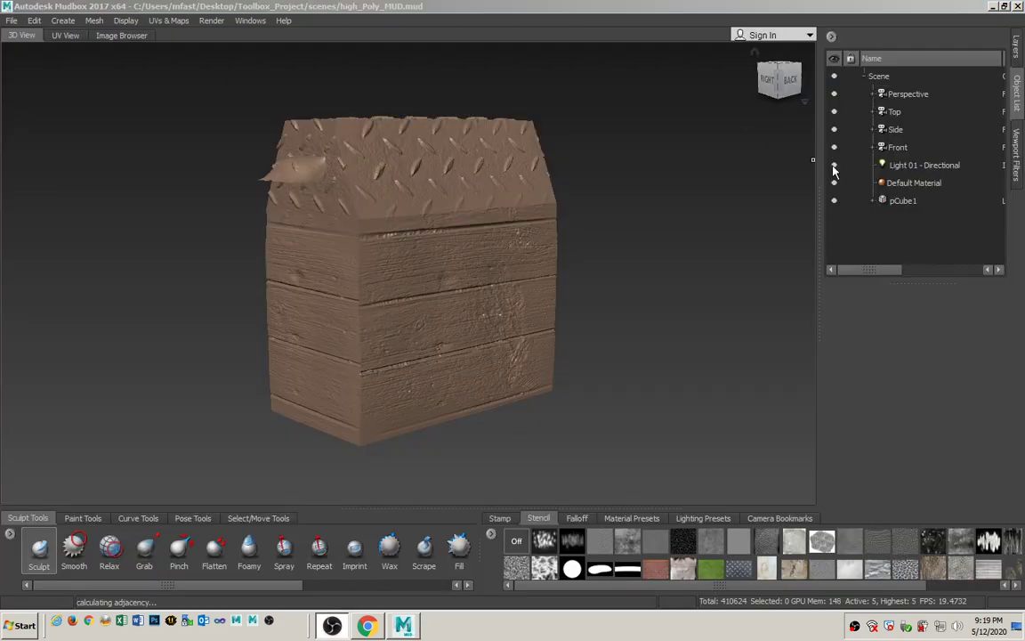
Step: Import game_model.fbx from the project's scenes folder into the Mudbox scene containing the high-poly toolbox
click(901, 201)
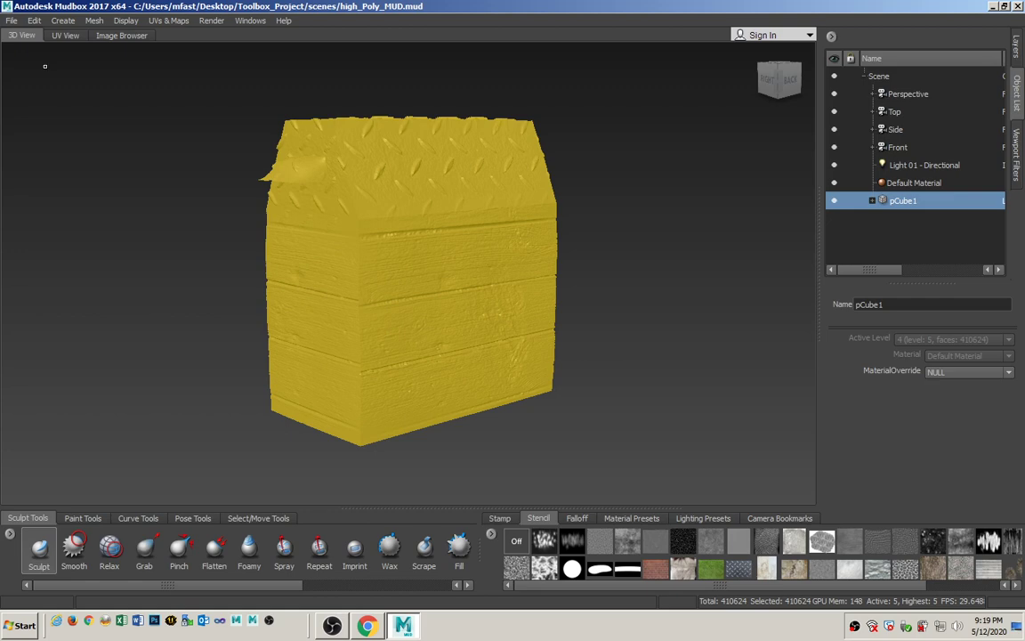
click(12, 21)
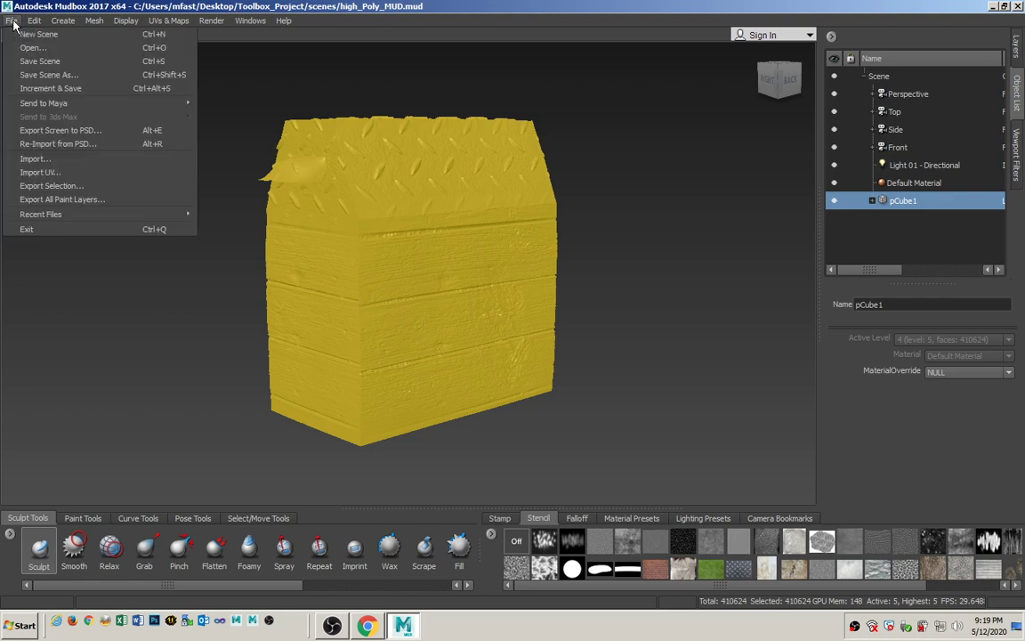
click(58, 160)
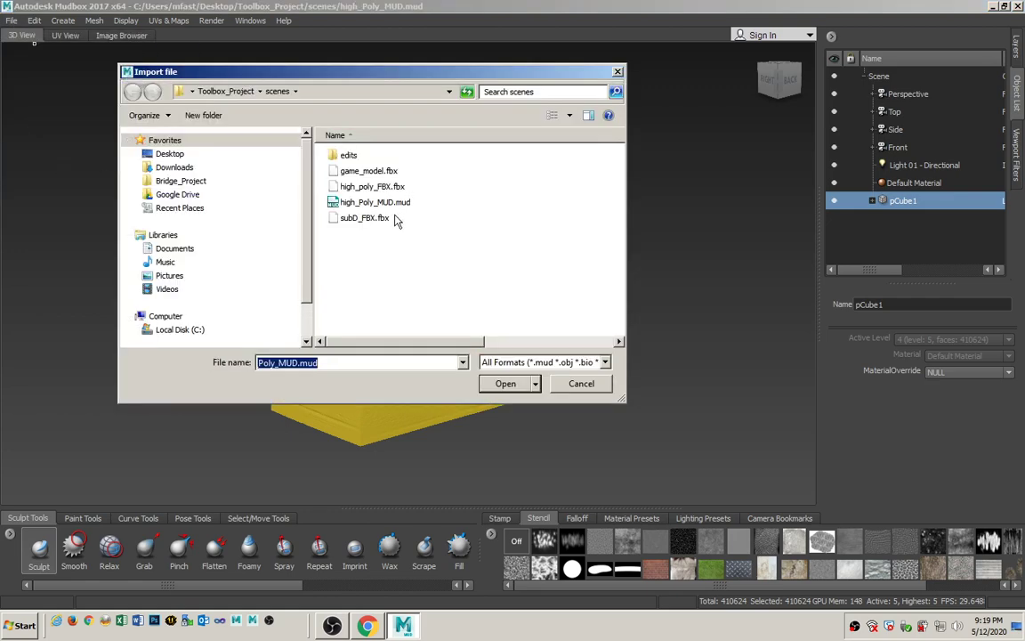
click(353, 170)
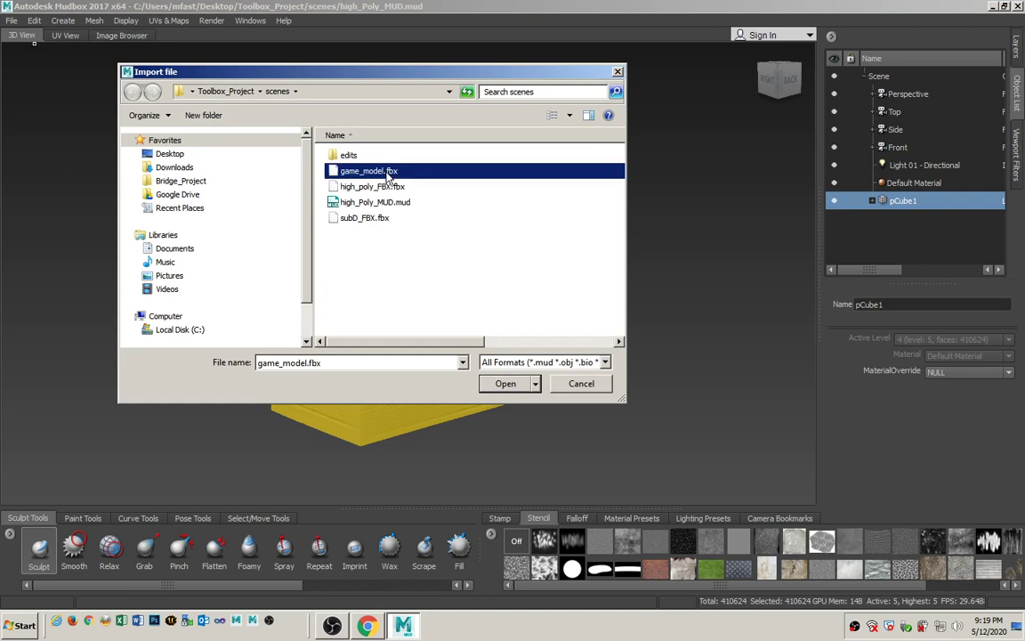
click(505, 384)
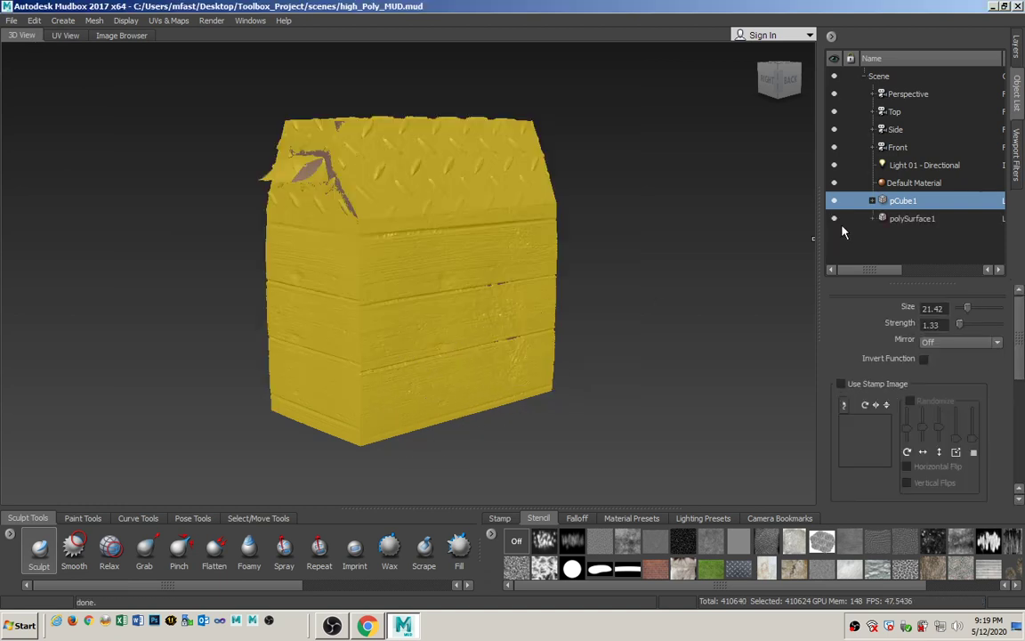
Step: Start a new texture map extraction with the high-poly pCube1 selected, and choose Normal Map as the map to generate
click(917, 224)
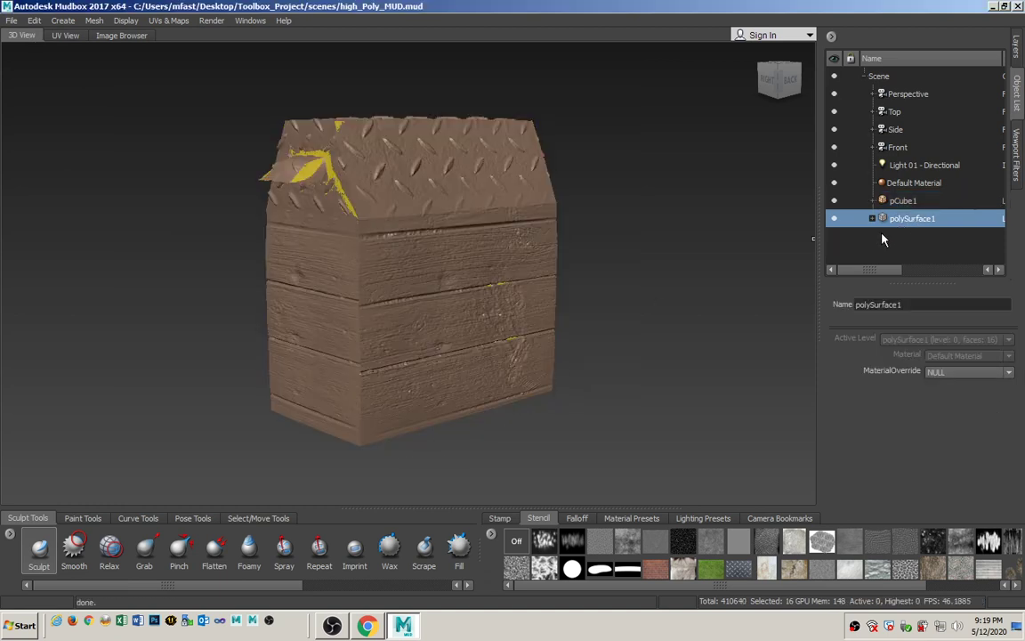
click(901, 202)
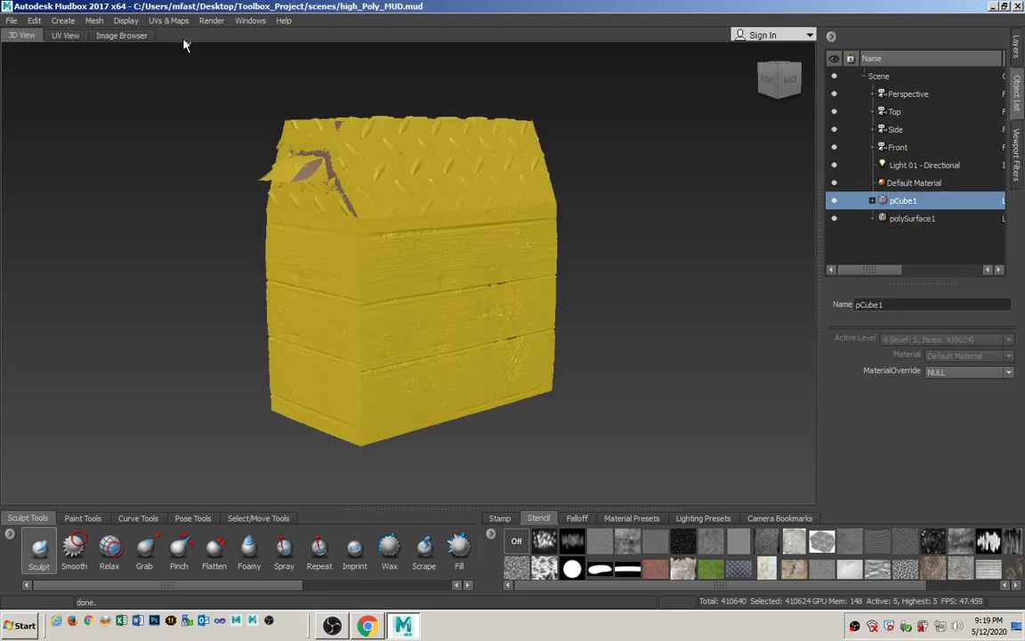
click(177, 23)
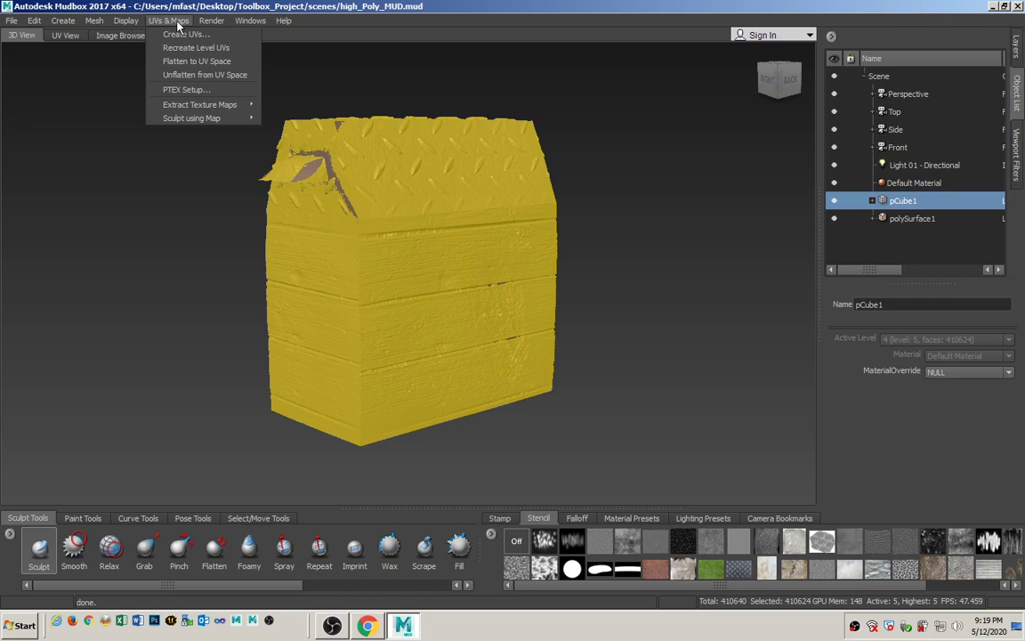
mouse_move(210, 106)
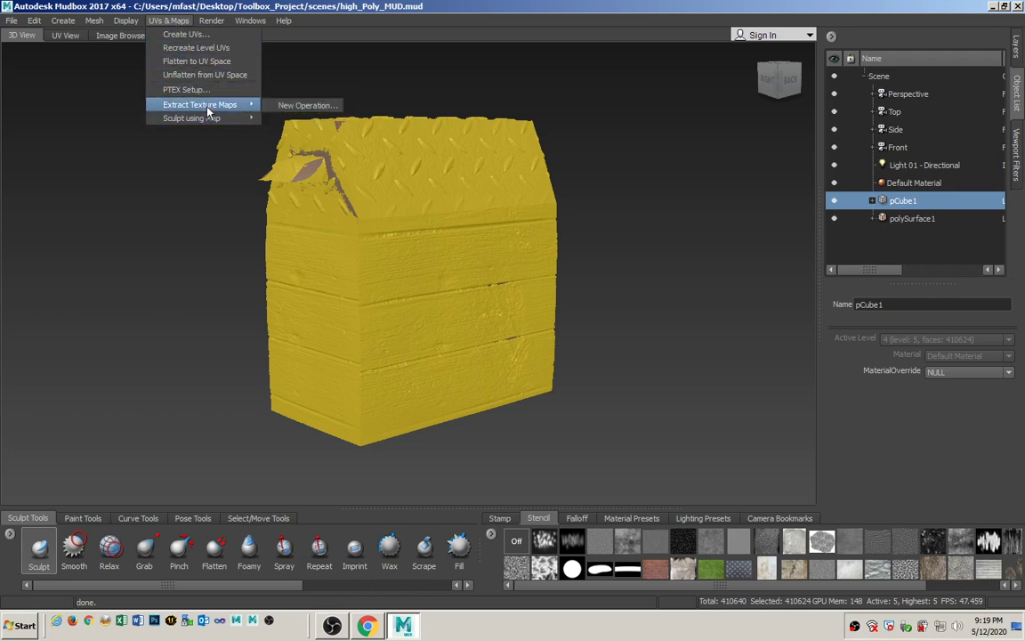
click(293, 106)
drag(500, 199, 198, 140)
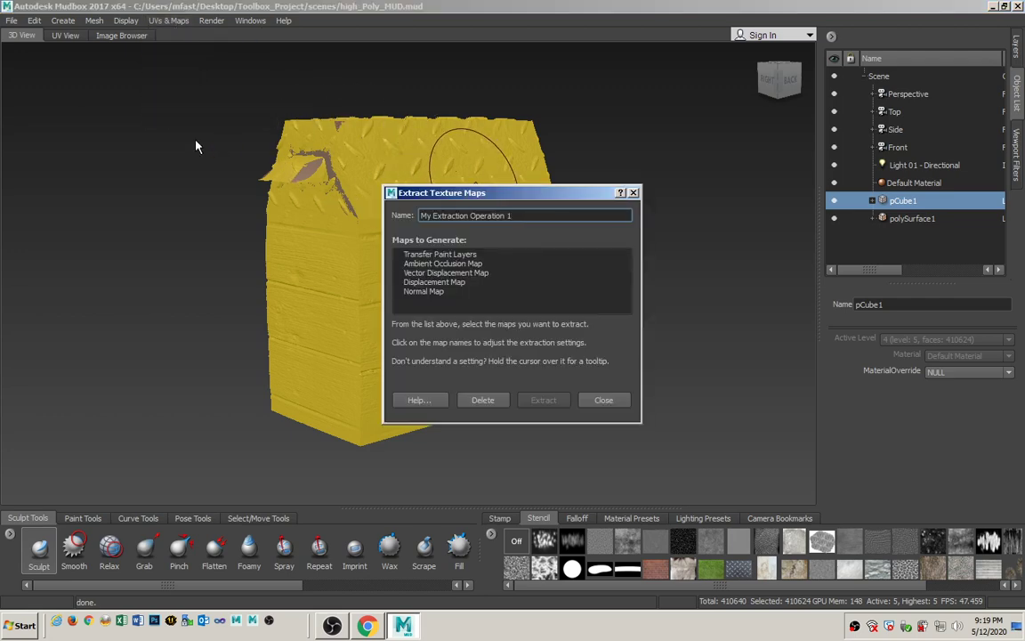
click(130, 236)
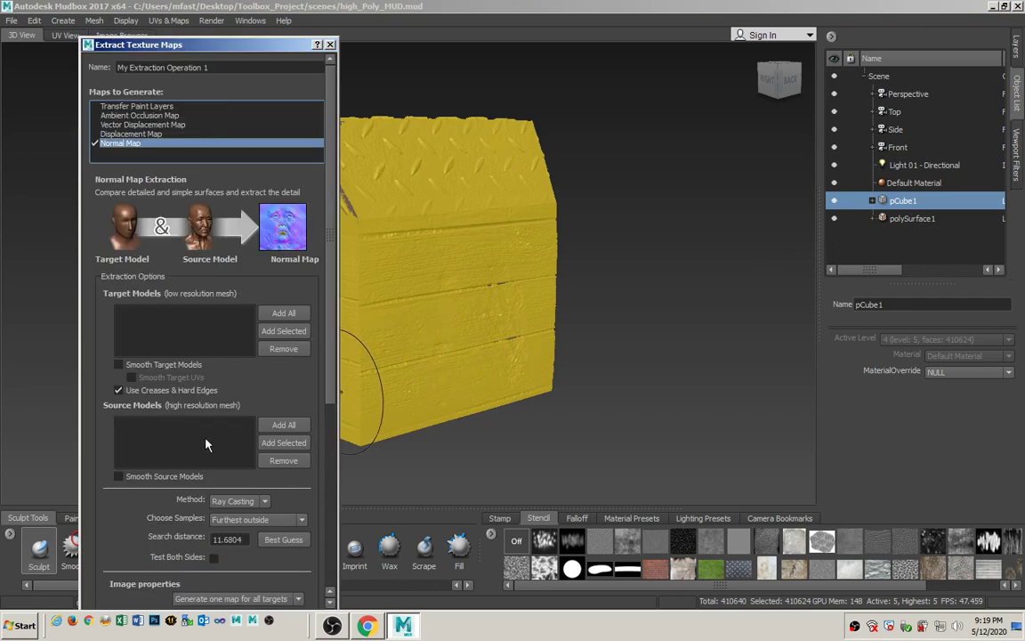
Step: Assign pCube1 as the source model and polySurface1 as the target model, with Smooth Source Models enabled
click(283, 442)
click(937, 223)
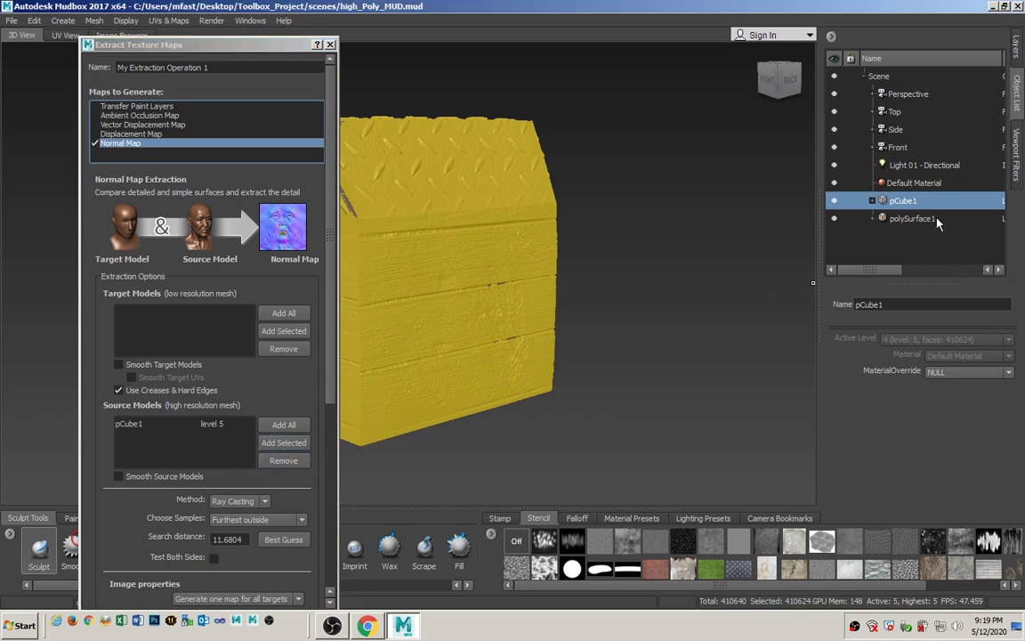
click(937, 220)
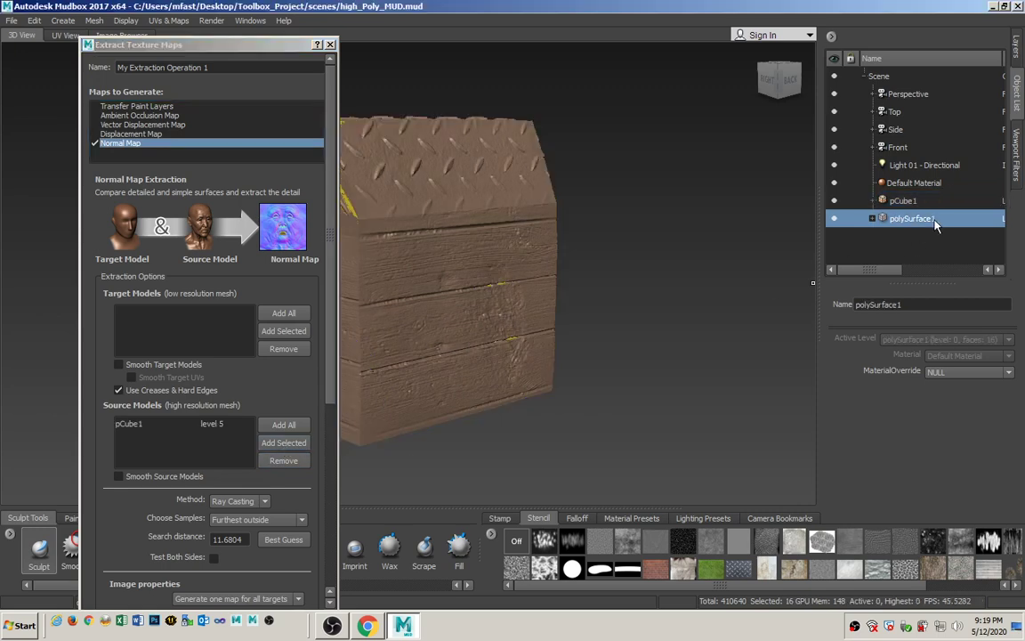
click(291, 329)
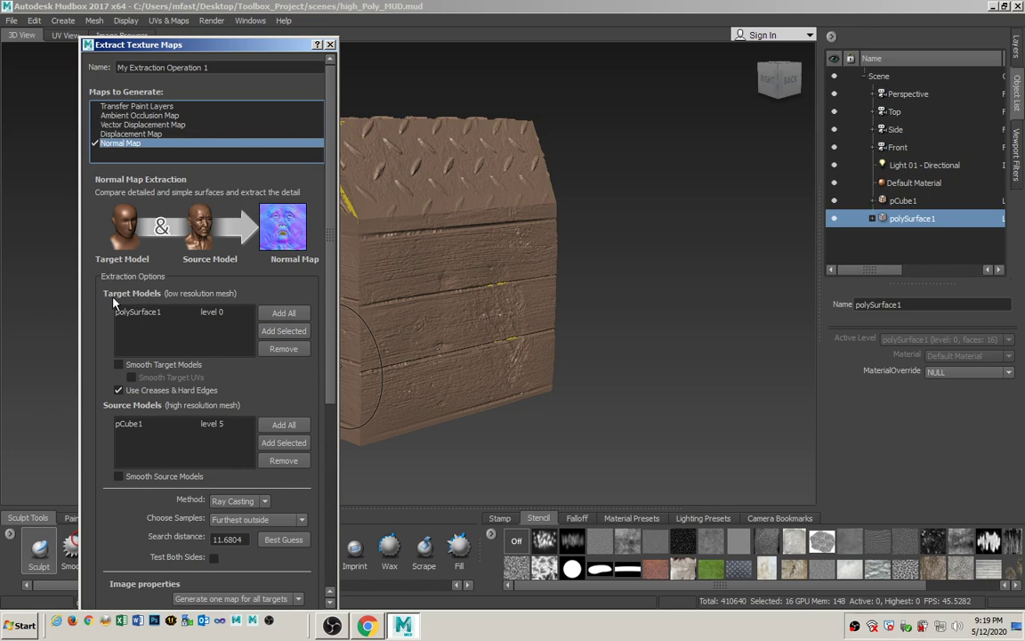
click(161, 476)
Step: Set the extraction samples to Closest to lowres mesh and antialiasing to 2X, and turn off Preview as Normal Map
scroll(316, 283, down, 5)
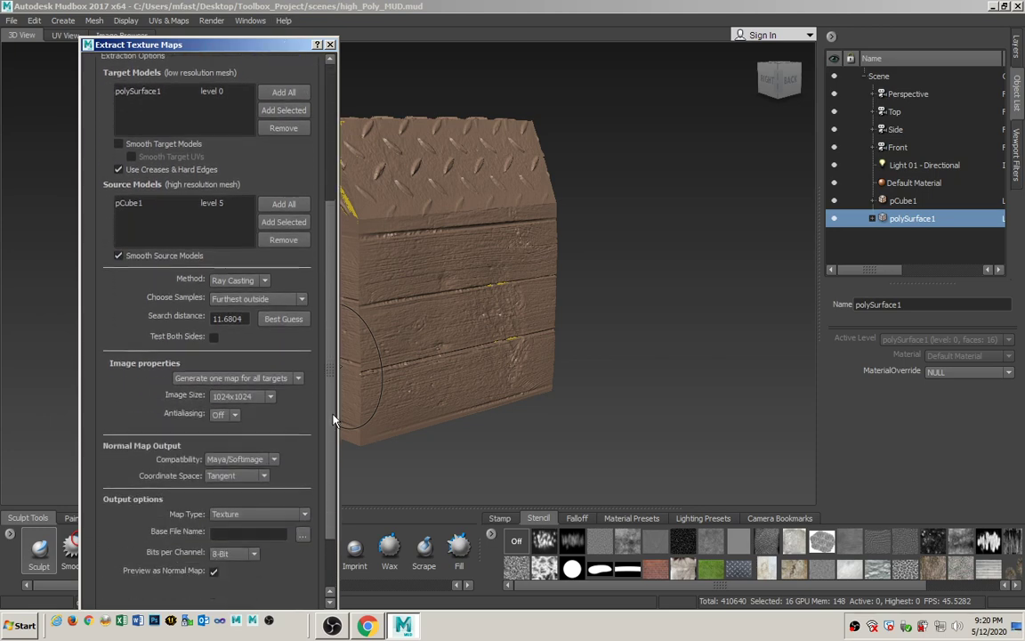
click(304, 276)
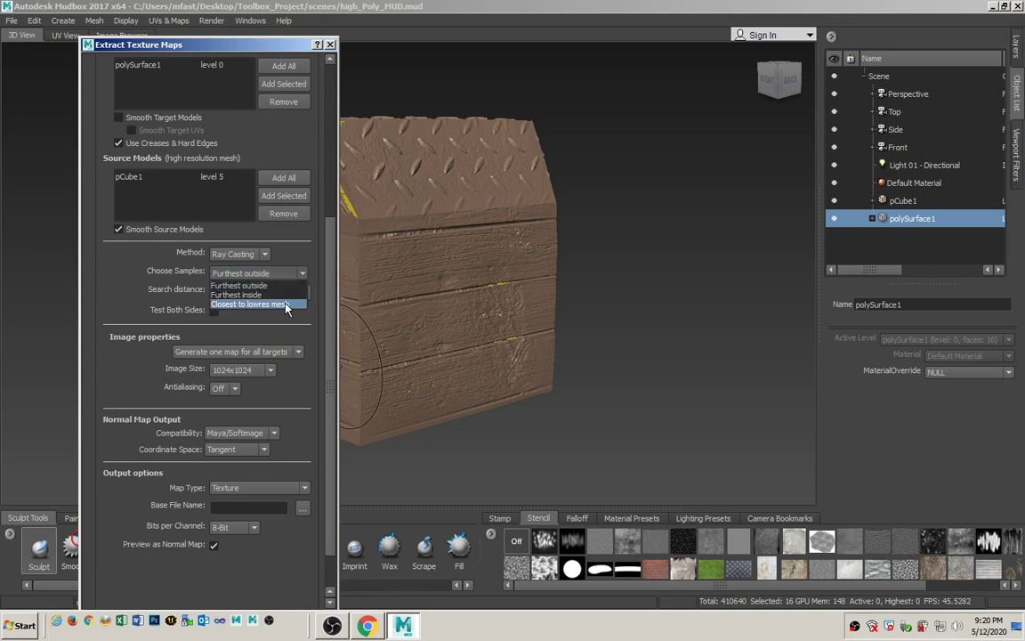
click(253, 299)
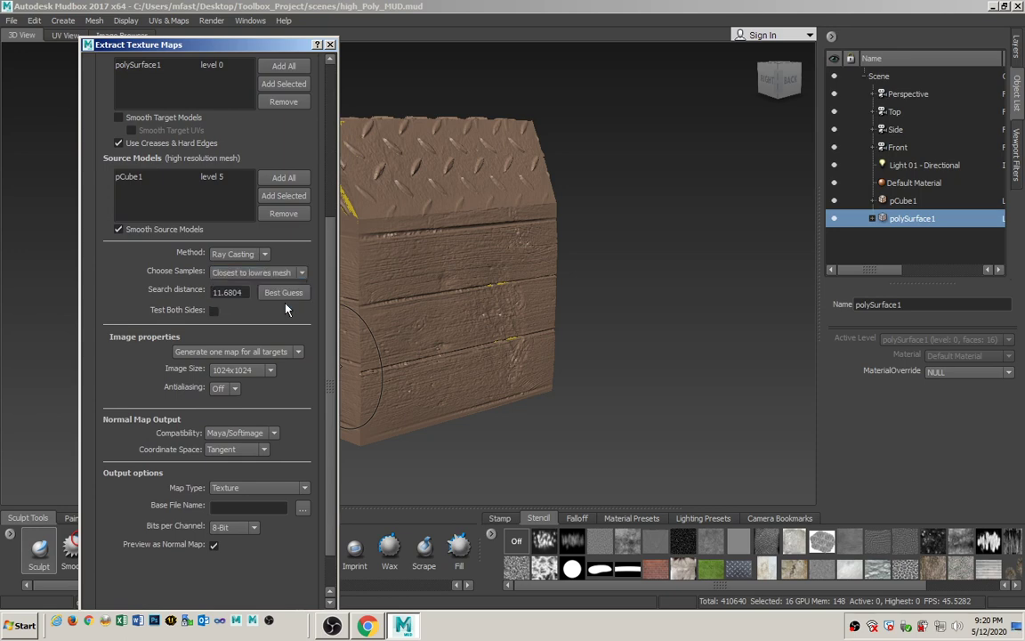
click(234, 391)
click(229, 414)
click(214, 546)
Step: Extract the normal map to the sourceimages folder as an 8-bit PNG named toolbox_normal, and dismiss the extraction results
click(302, 508)
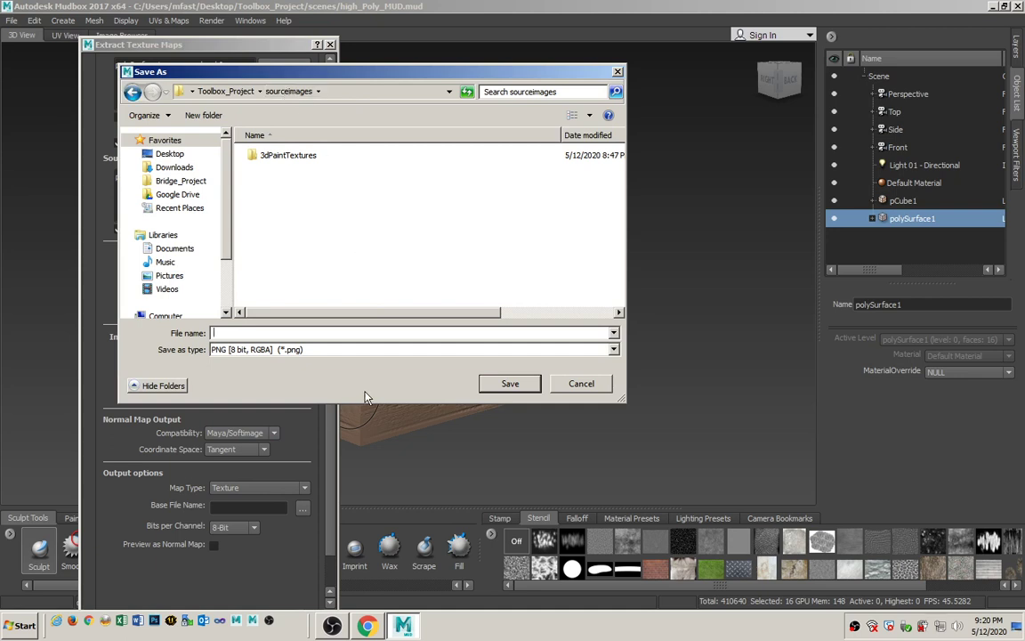
text(toolbox_normal)
click(510, 383)
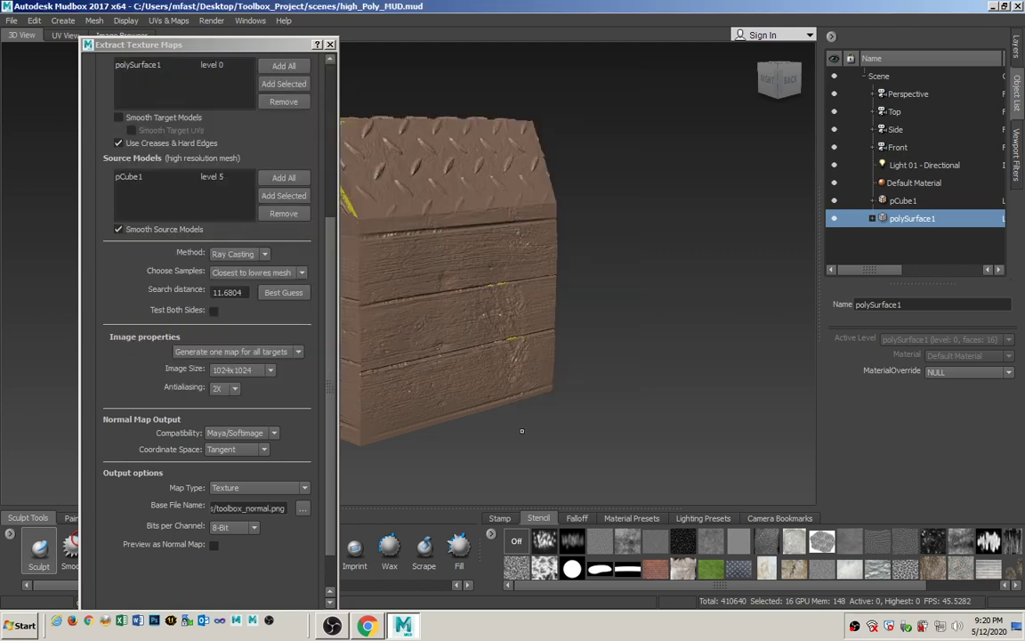
scroll(215, 559, down, 2)
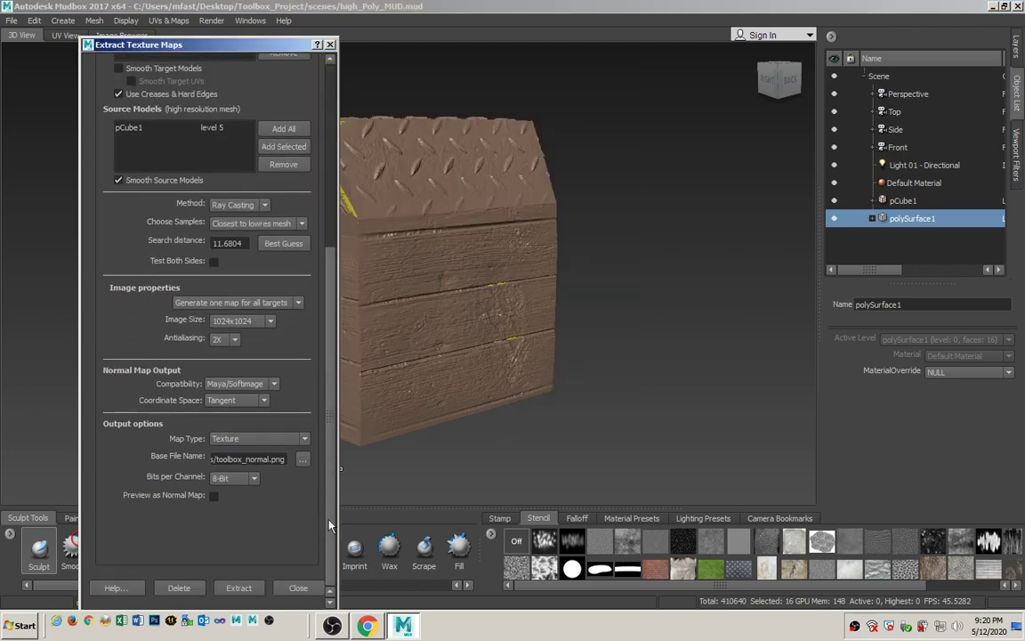
click(239, 587)
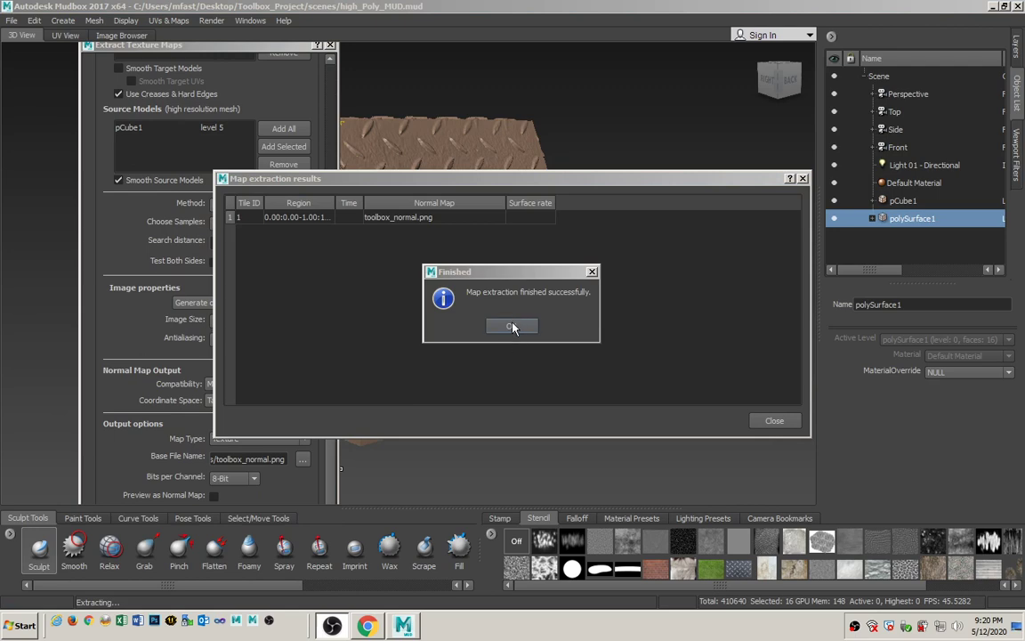
click(513, 326)
click(772, 420)
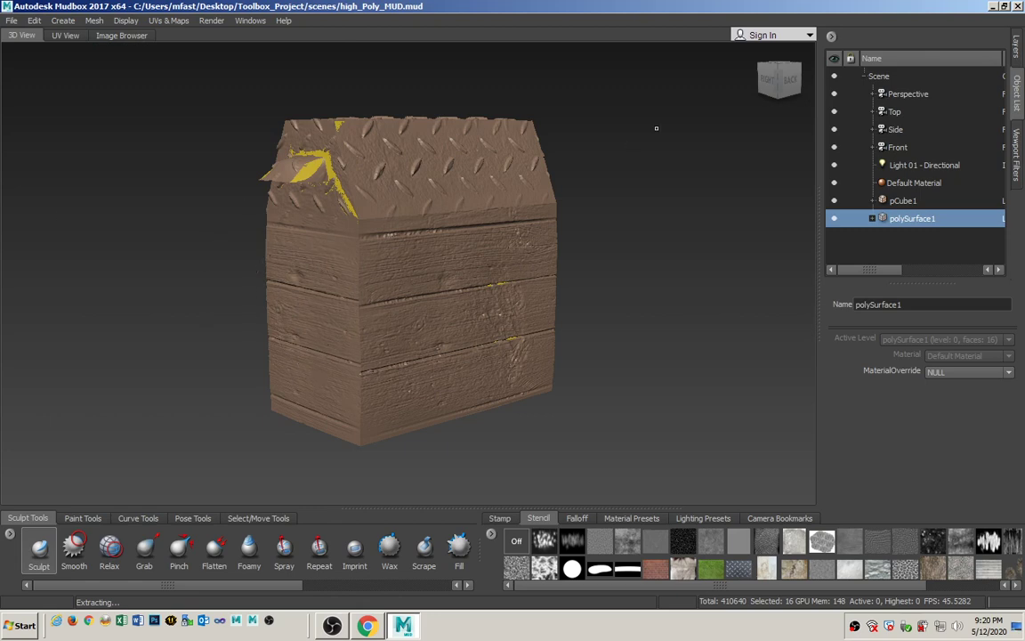
Step: Close Mudbox and return to the low-poly toolbox in the game_model scene in Maya
click(1016, 6)
click(512, 326)
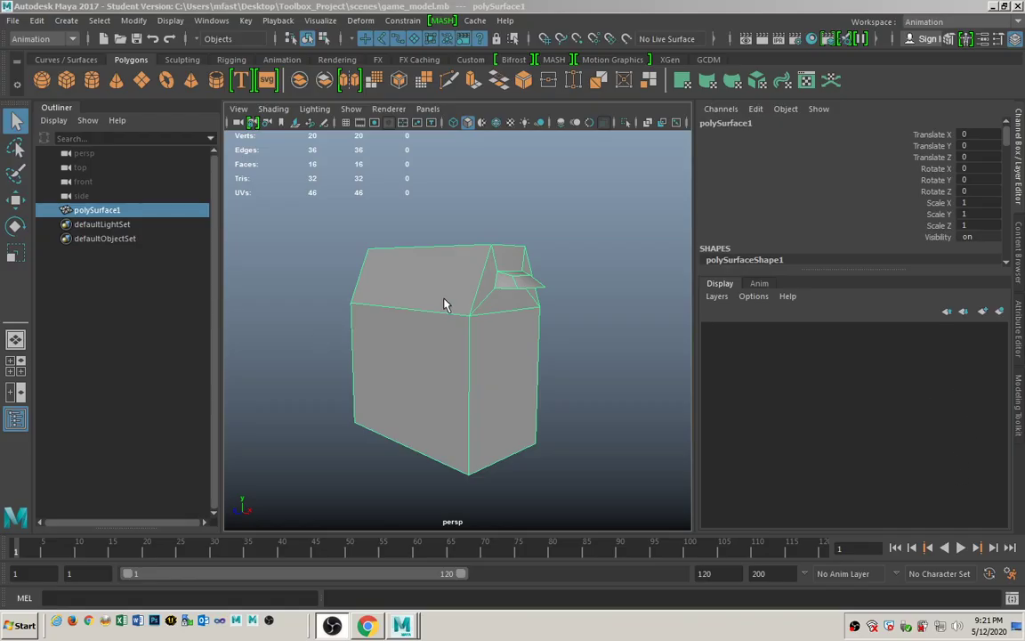
alt+drag(445, 306, 440, 355)
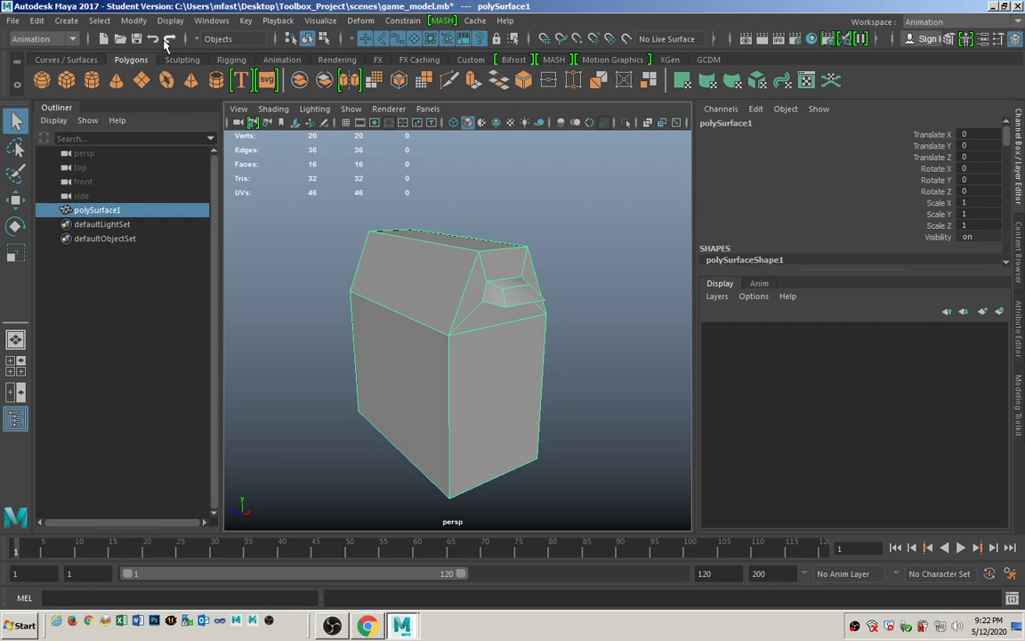
Step: Switch to the Rendering menu set and assign a new Blinn material to polySurface1
click(74, 40)
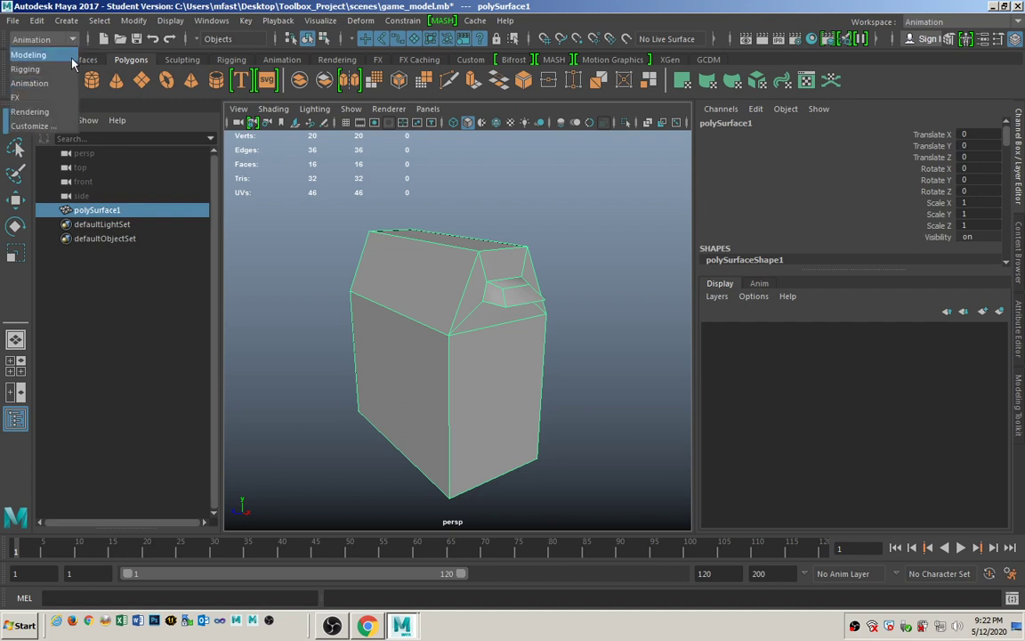
click(54, 111)
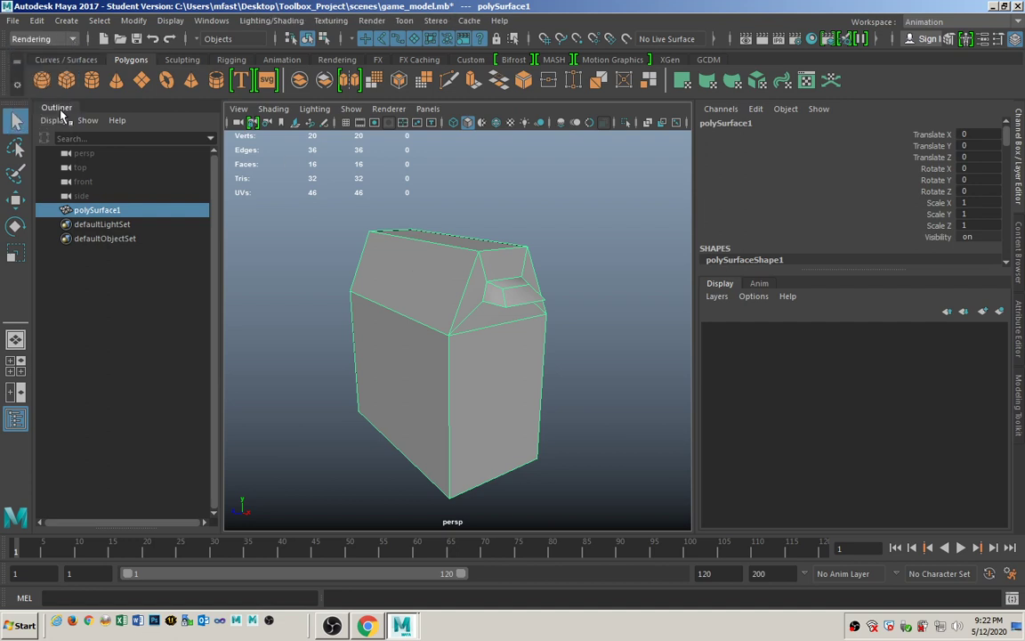
click(270, 21)
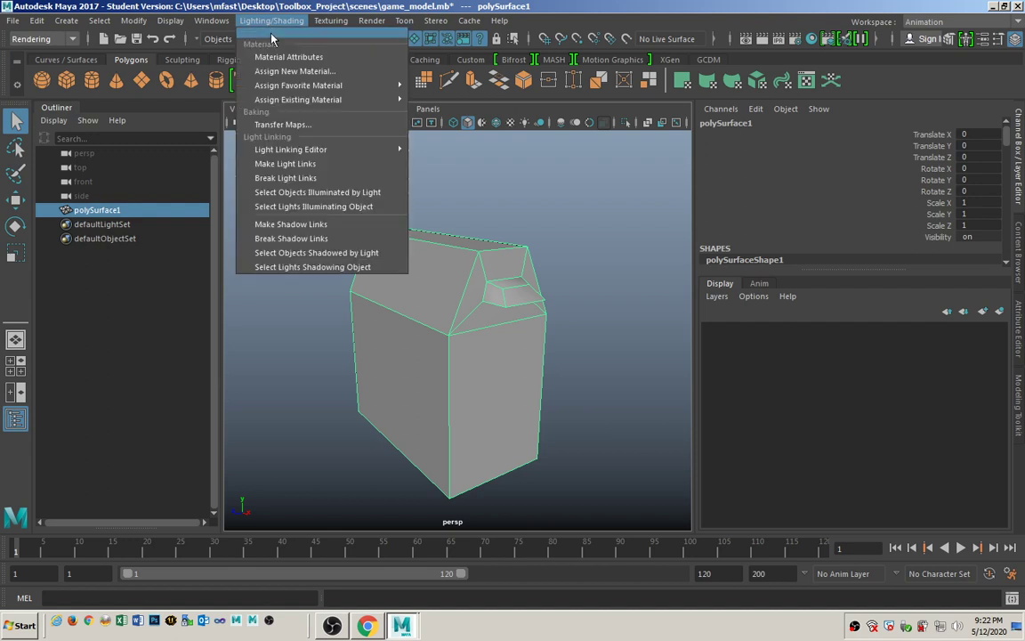
click(278, 70)
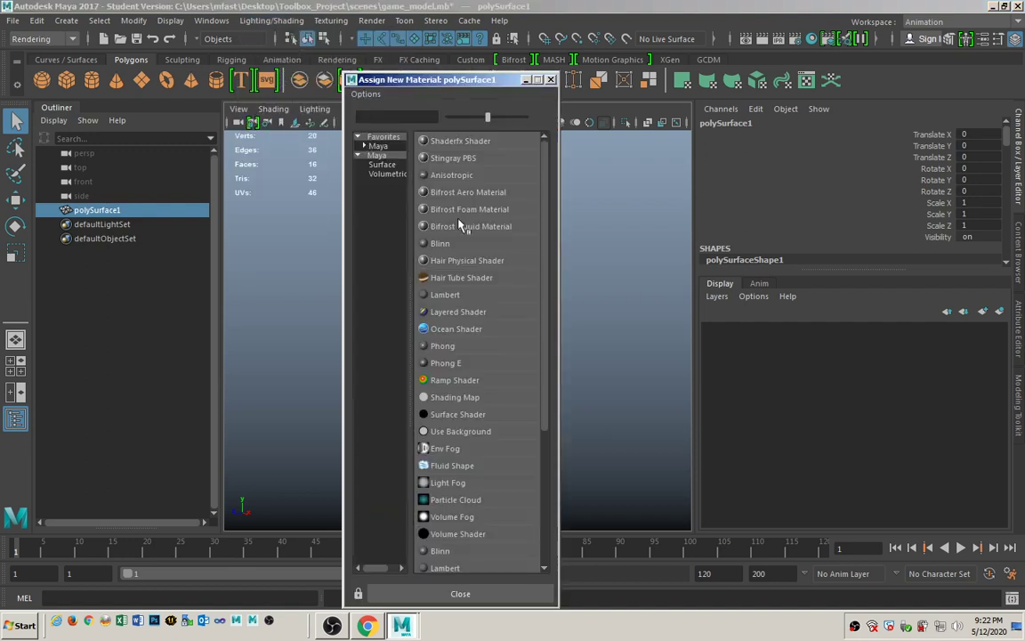
click(446, 244)
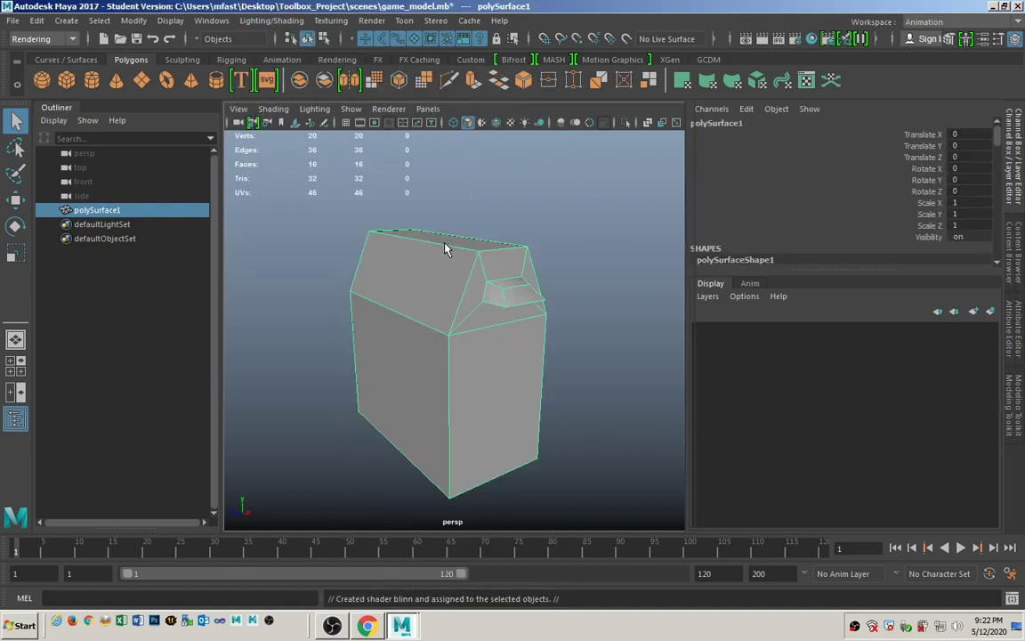
Step: Show the toolbox's attributes and delete all construction history in the scene
click(442, 248)
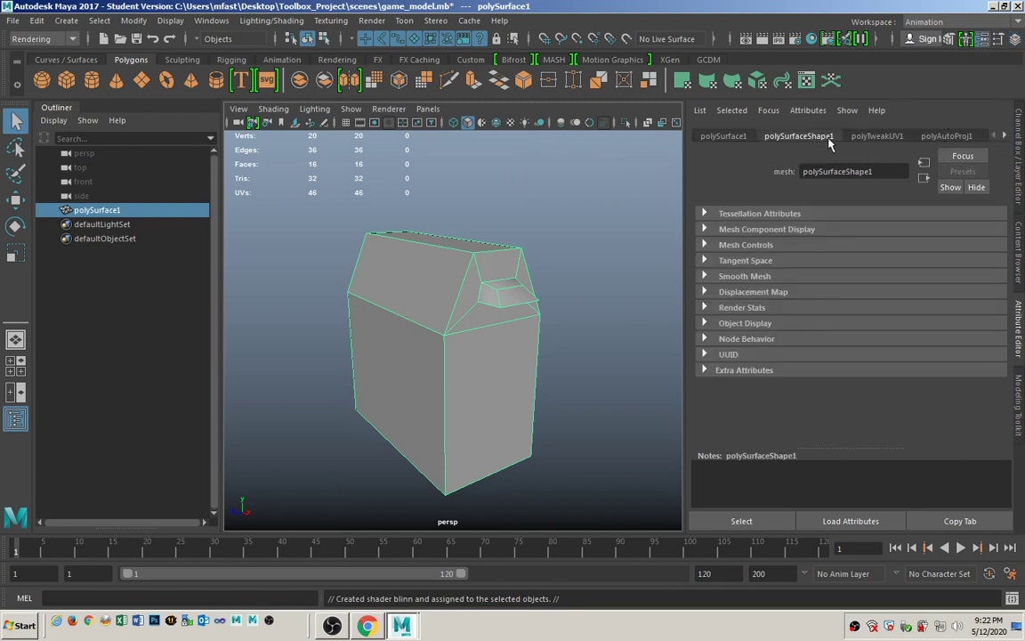
click(40, 22)
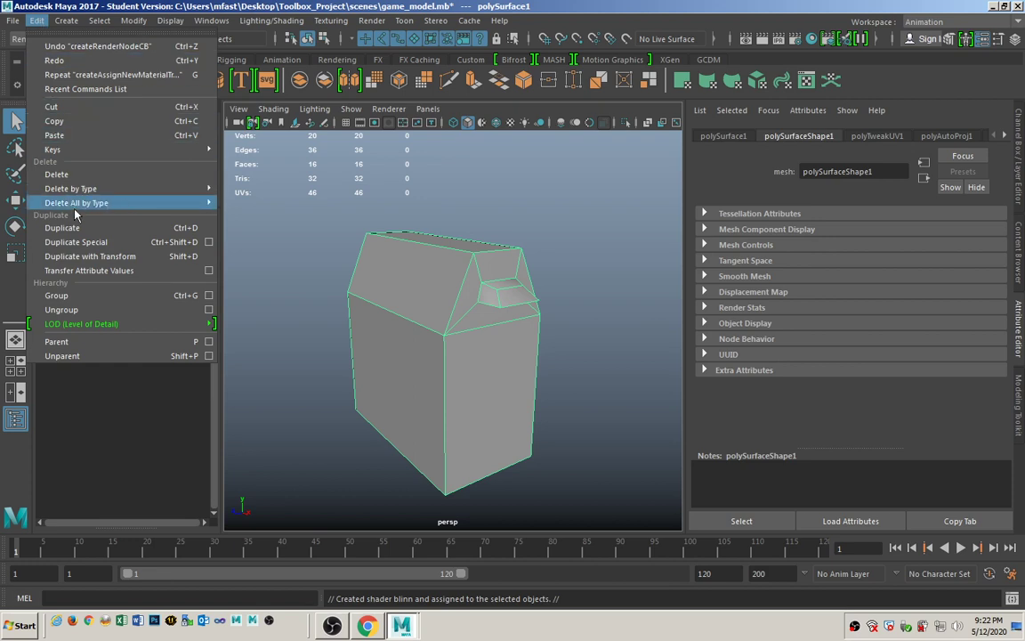
mouse_move(77, 201)
click(238, 175)
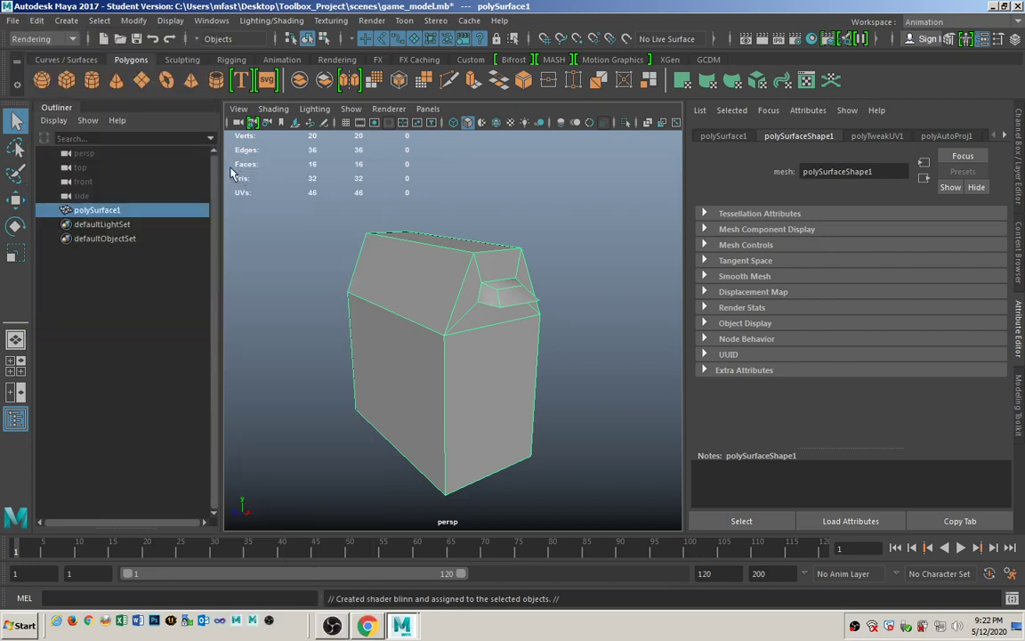
Step: Show the blinn1 material's attributes, and check the toolbox in wireframe before returning to shaded display
click(868, 137)
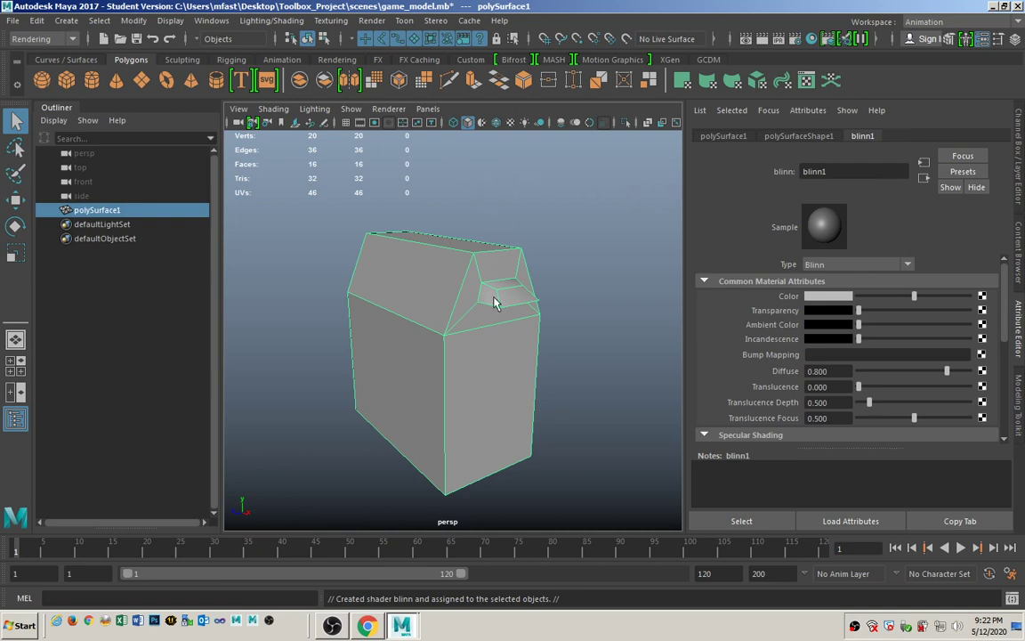
key(4)
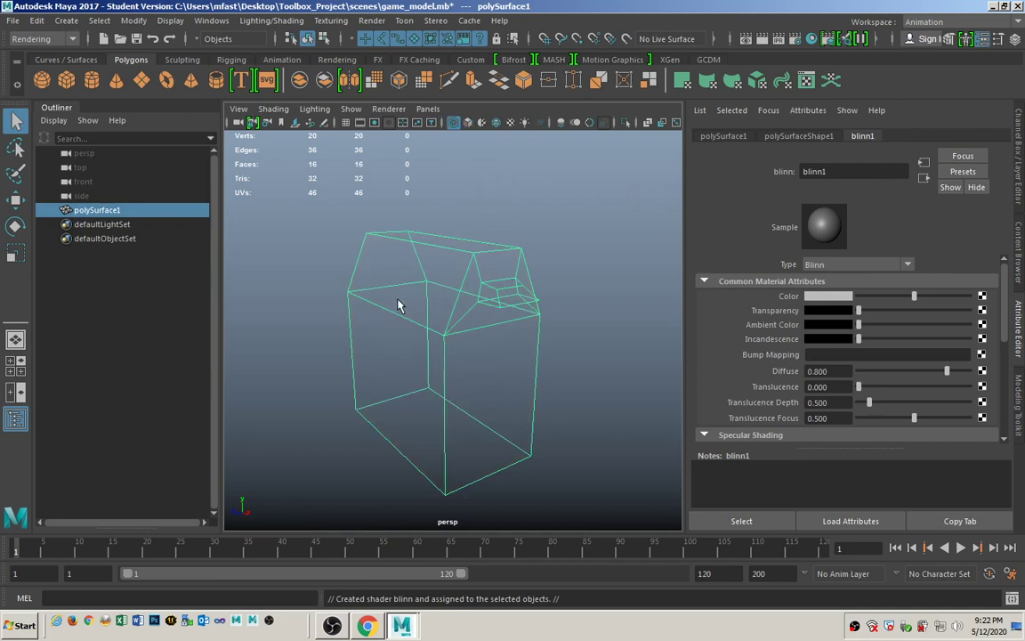
key(5)
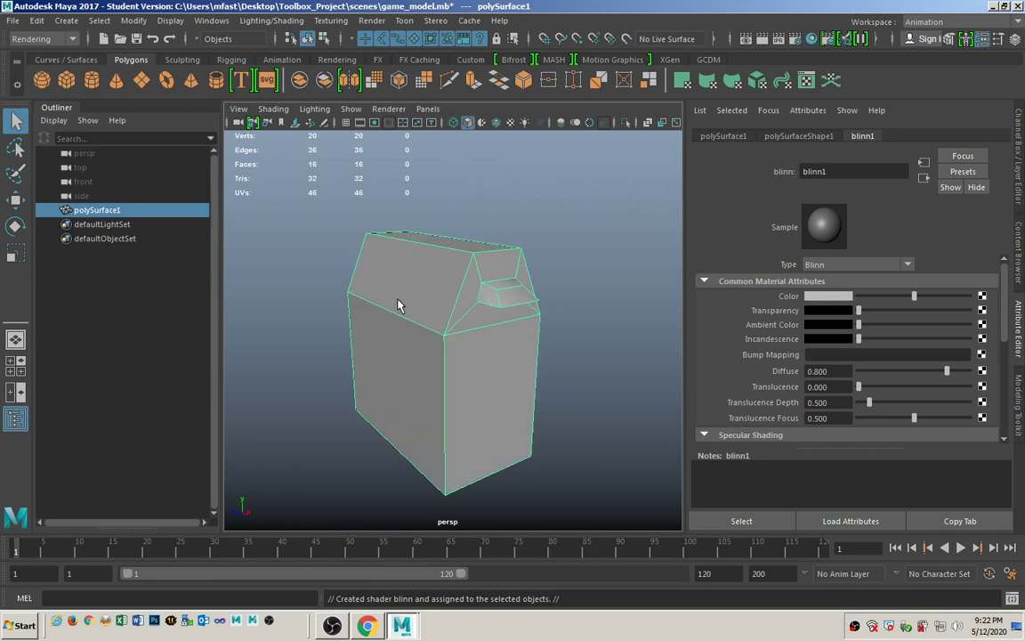
Step: Turn on textured display and set the perspective view's renderer to Legacy High Quality Viewport
key(6)
click(391, 110)
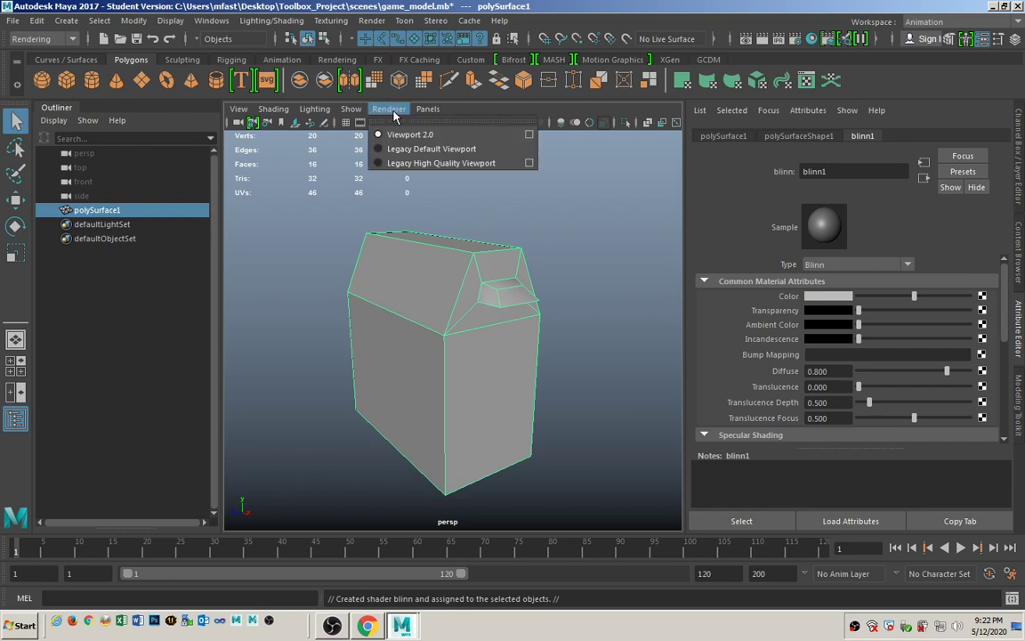
click(426, 167)
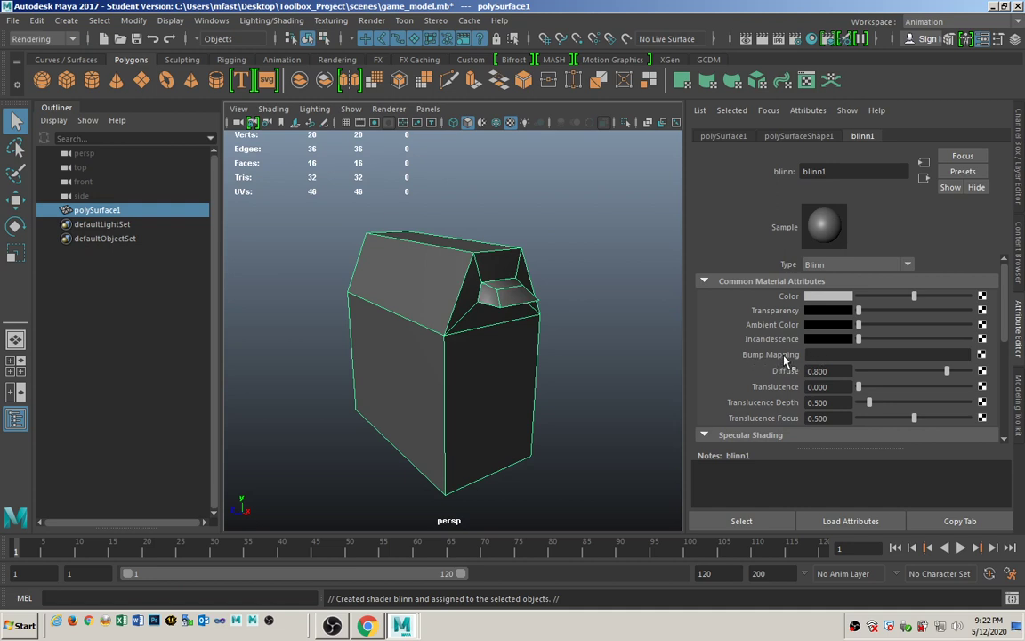
Step: Connect a File texture to the blinn1 material's Bump Mapping and use it as Tangent Space Normals
click(981, 354)
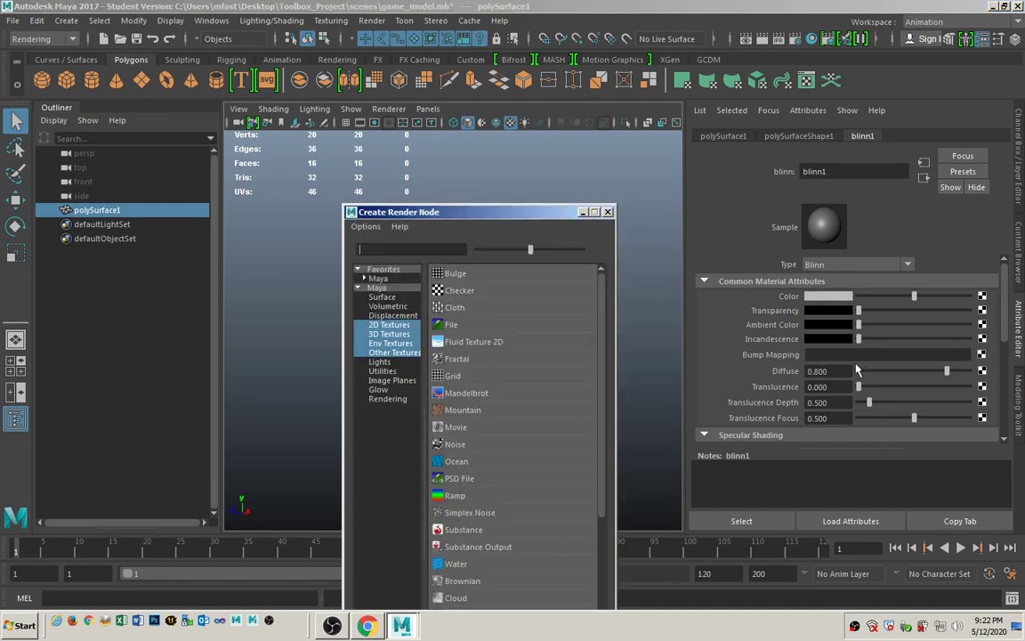
click(449, 325)
click(828, 312)
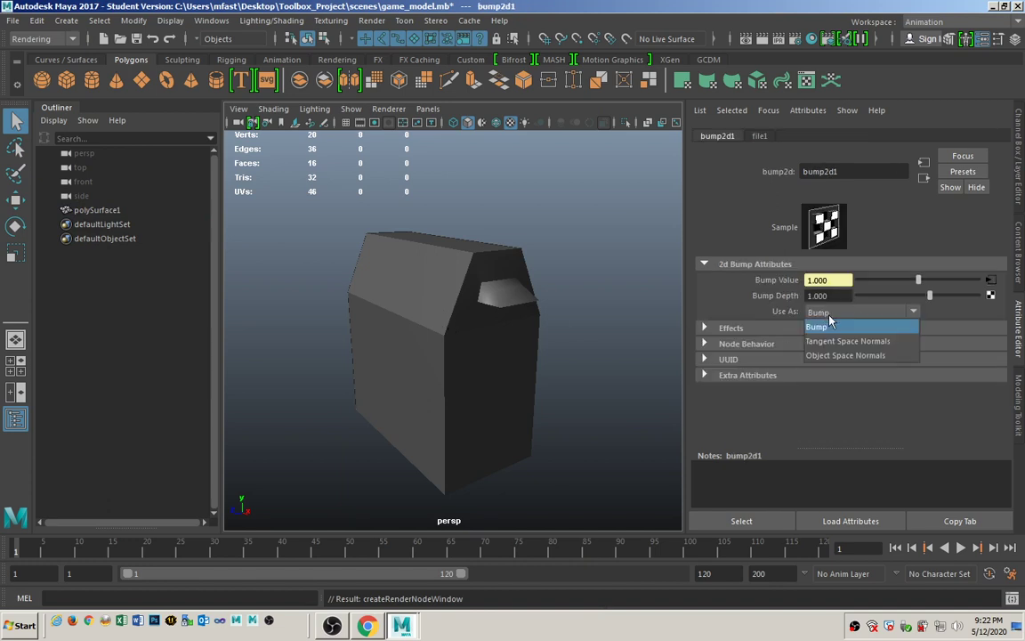
click(837, 341)
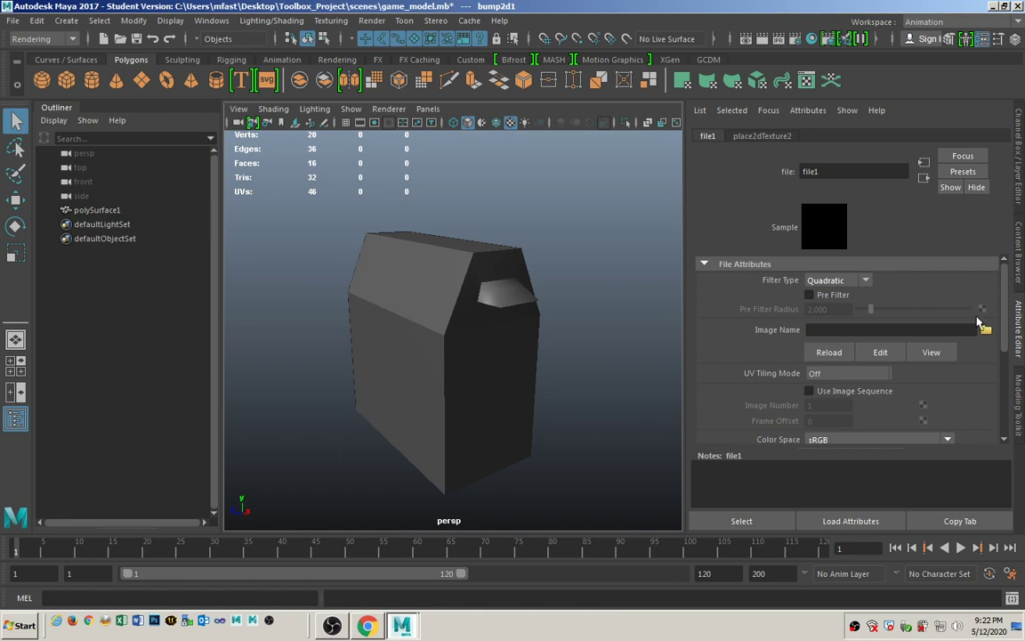
Step: Load toolbox_normal.png from the project's sourceimages folder as the file texture's image
click(986, 331)
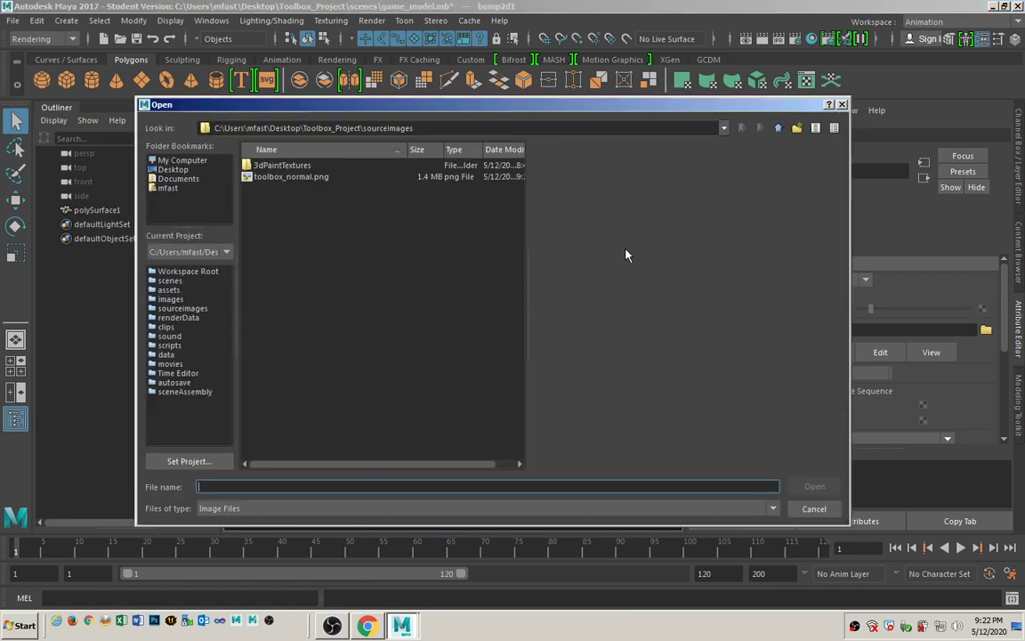
click(299, 178)
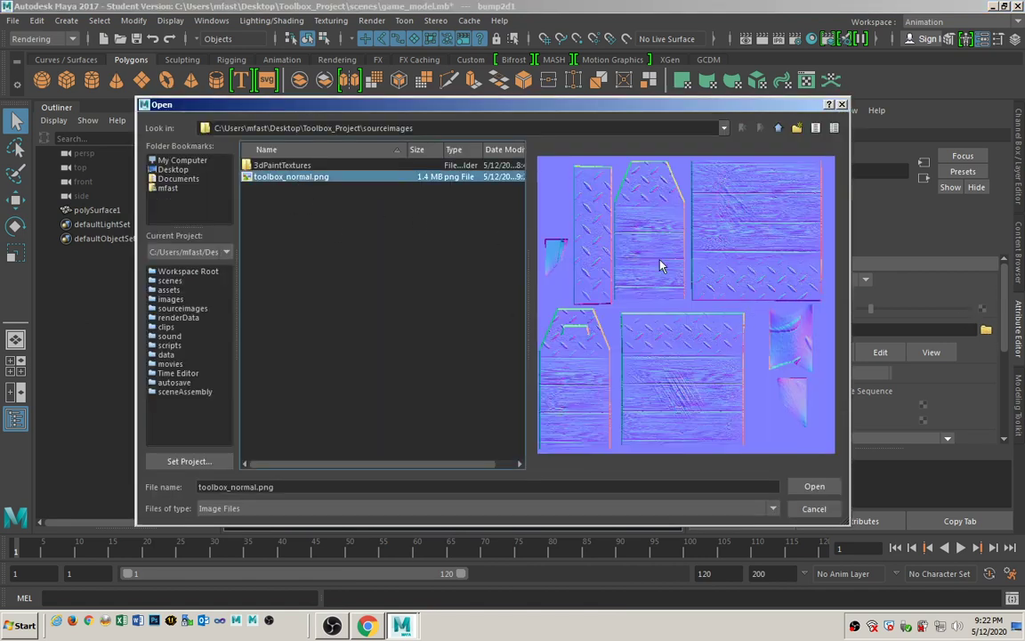
click(800, 486)
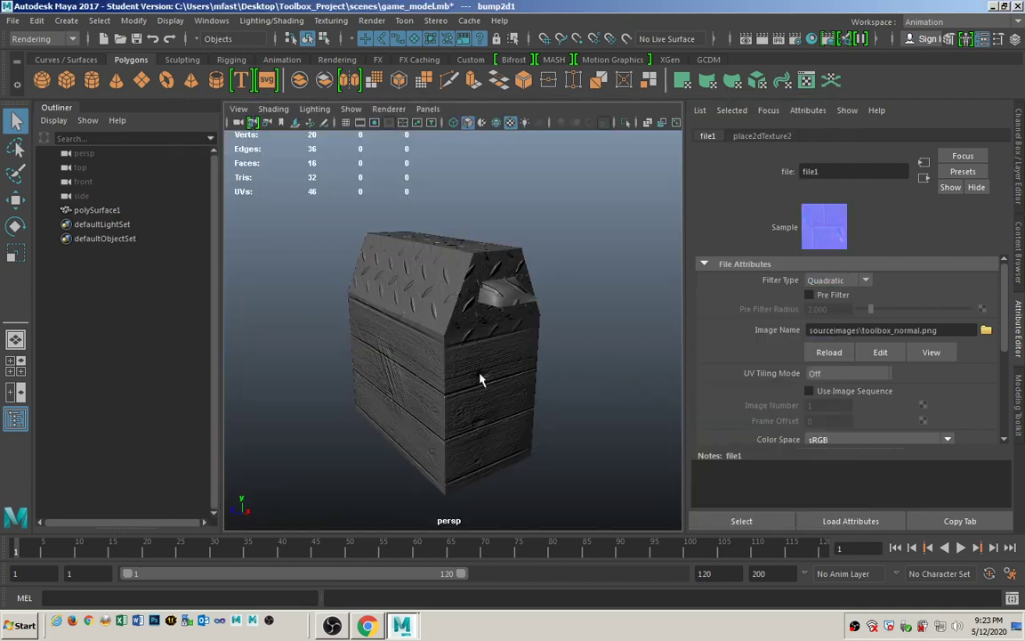
Step: Examine the normal map on the toolbox's diamond-plate lid, wooden planks and end handle from several angles and close up
alt+drag(482, 377, 394, 348)
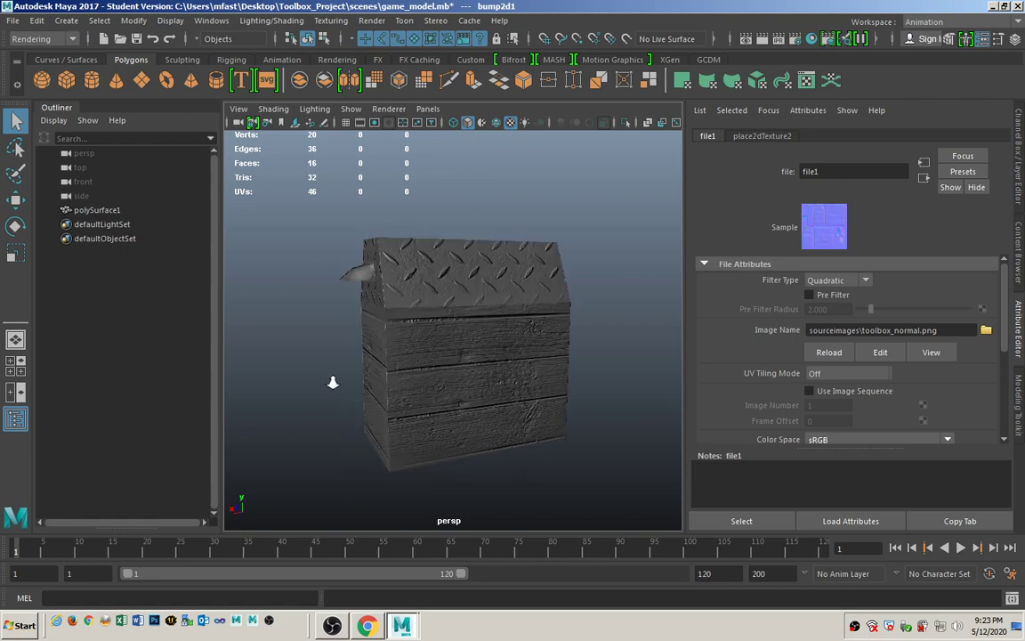
alt+drag(332, 383, 496, 374)
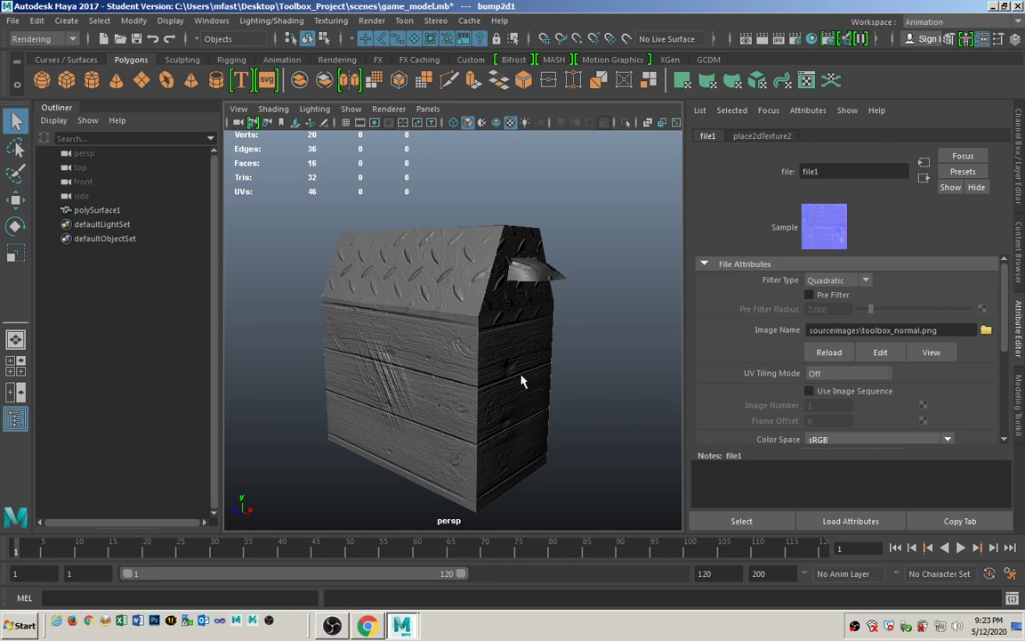
alt+drag(534, 374, 491, 339)
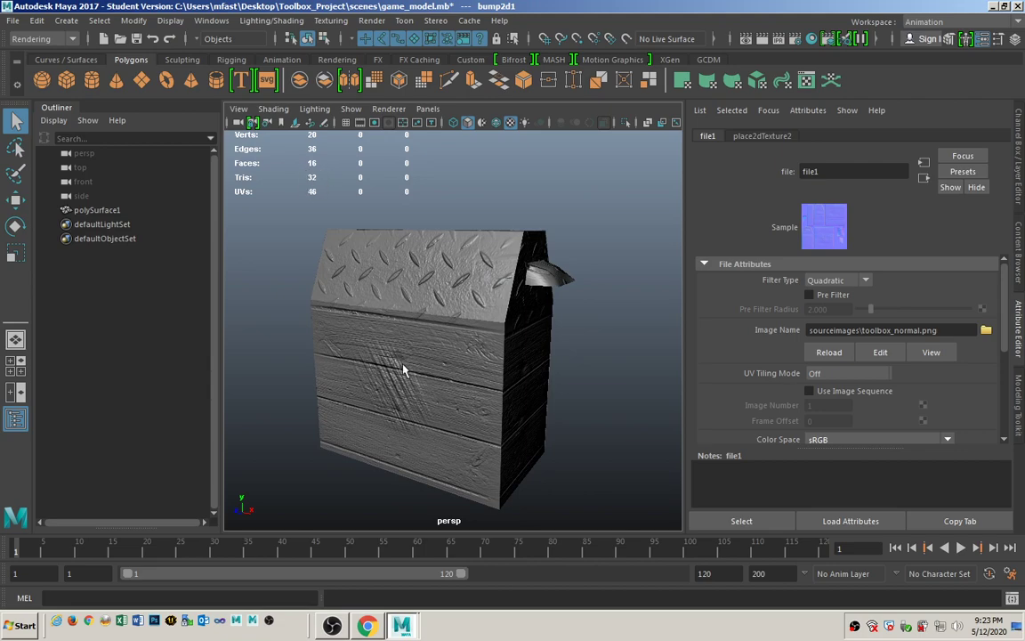
scroll(380, 394, up, 4)
alt+drag(380, 393, 405, 385)
alt+drag(520, 366, 396, 382)
scroll(392, 344, down, 4)
scroll(534, 334, up, 6)
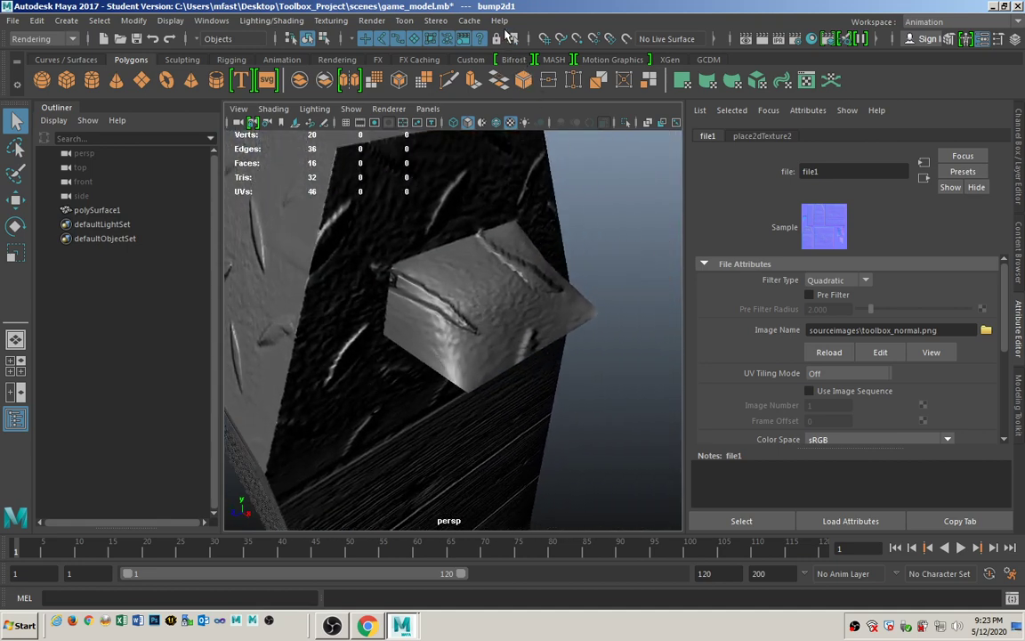
alt+drag(481, 251, 363, 374)
alt+right_drag(362, 373, 410, 375)
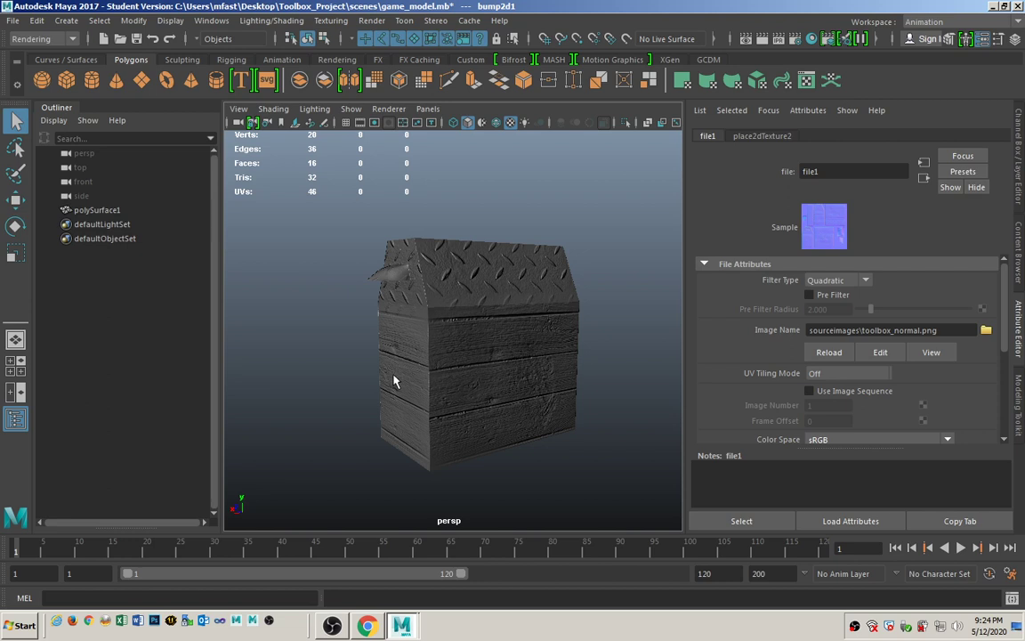
mouse_move(394, 381)
alt+mouse_down()
mouse_move(383, 383)
mouse_move(403, 384)
alt+mouse_up()
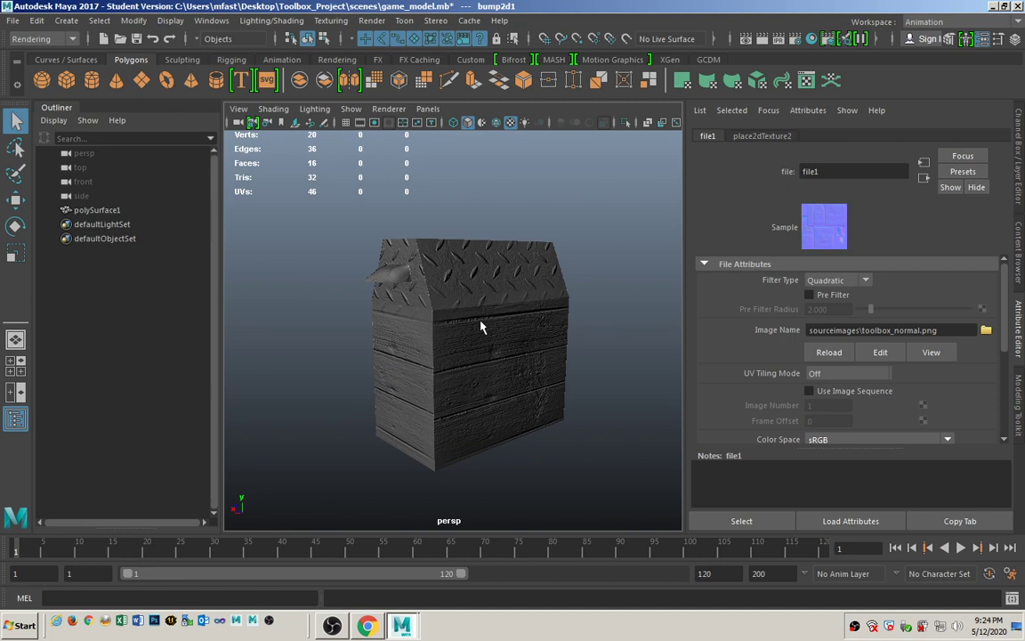
Step: Select the toolbox and compare its low-poly edges with the normal-mapped detail on the lid and sides
click(494, 370)
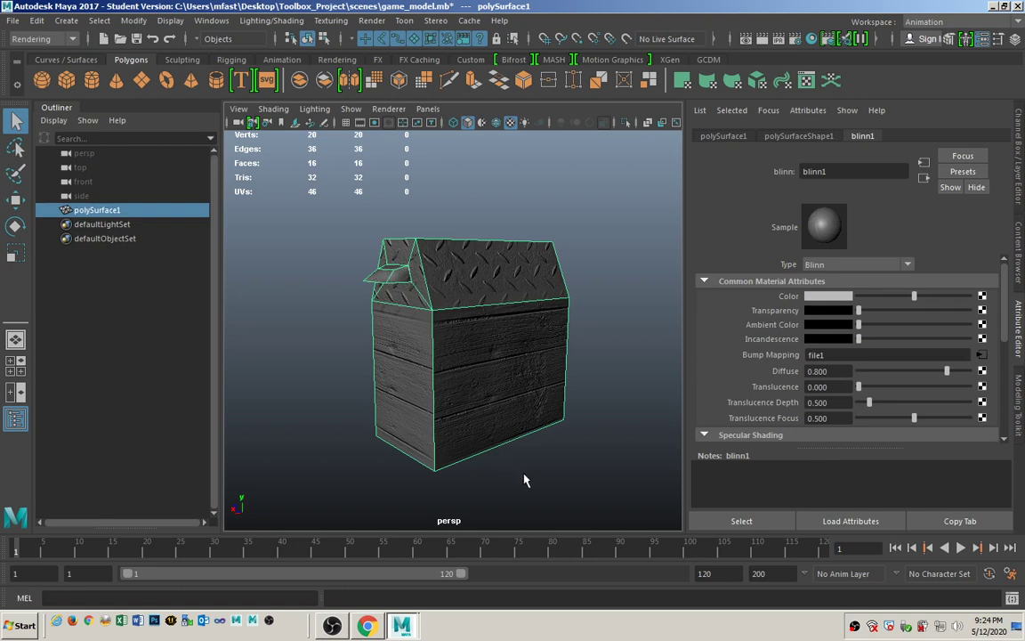
alt+drag(510, 430, 458, 350)
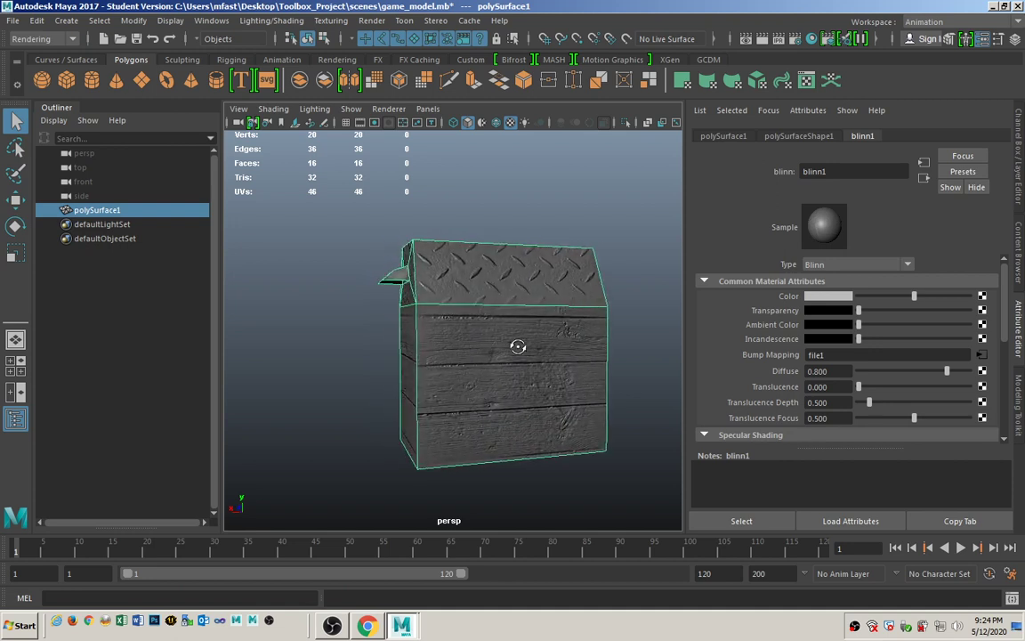
alt+drag(465, 312, 397, 233)
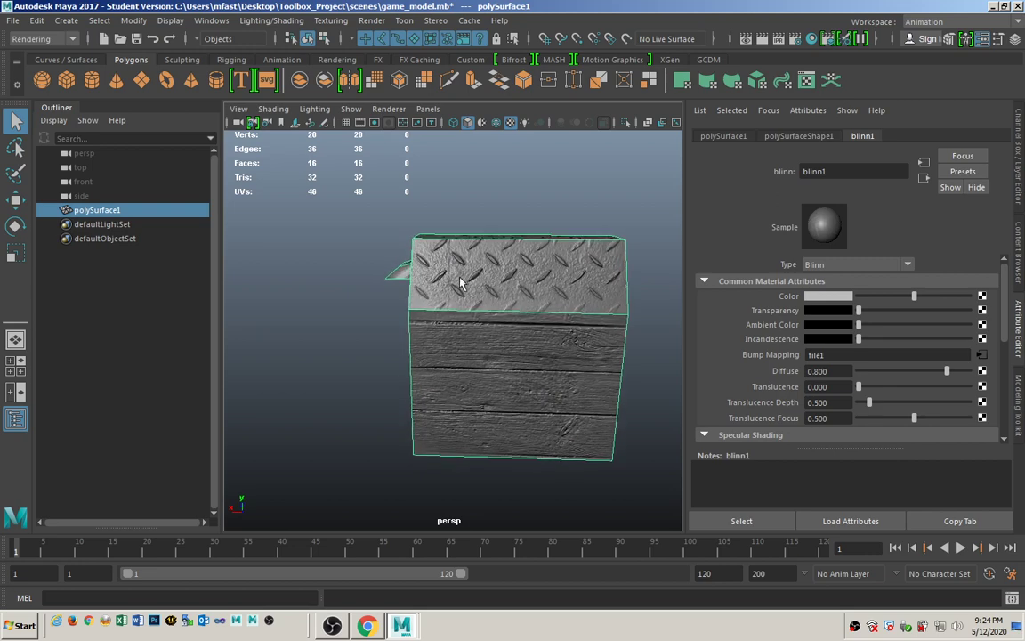
alt+drag(277, 378, 361, 365)
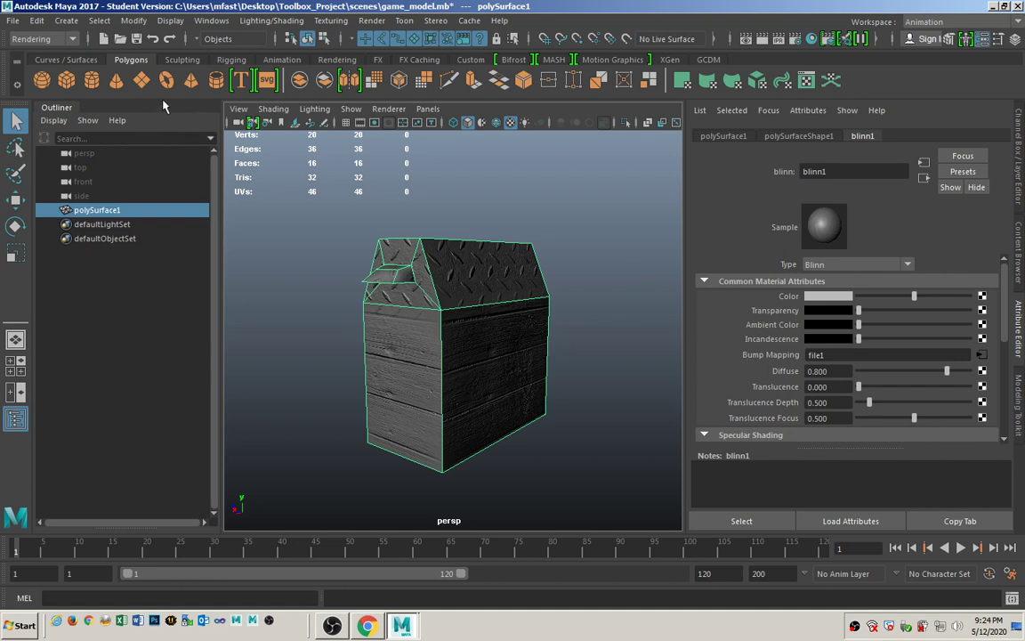
Step: Create a polygon cone and set its Scale X, Y and Z to 100
click(115, 81)
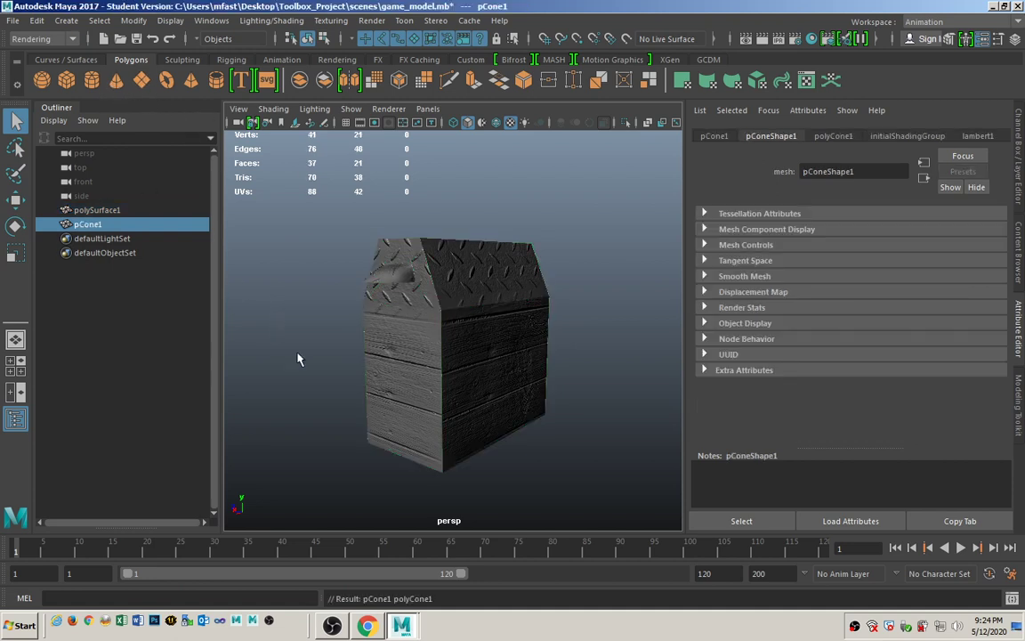
key(ctrl+a)
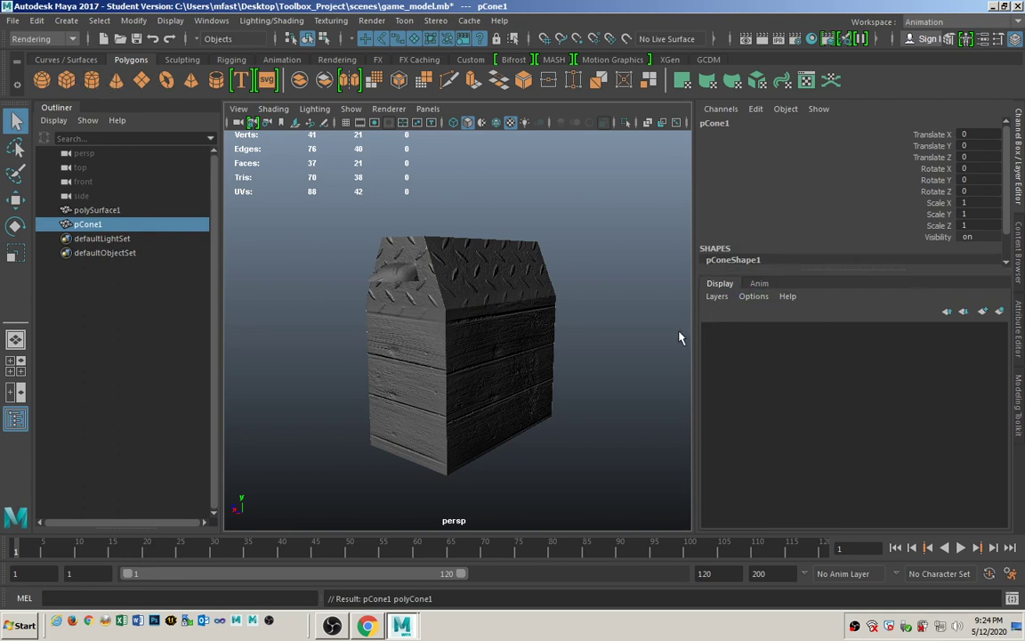
drag(986, 203, 988, 225)
key(Return)
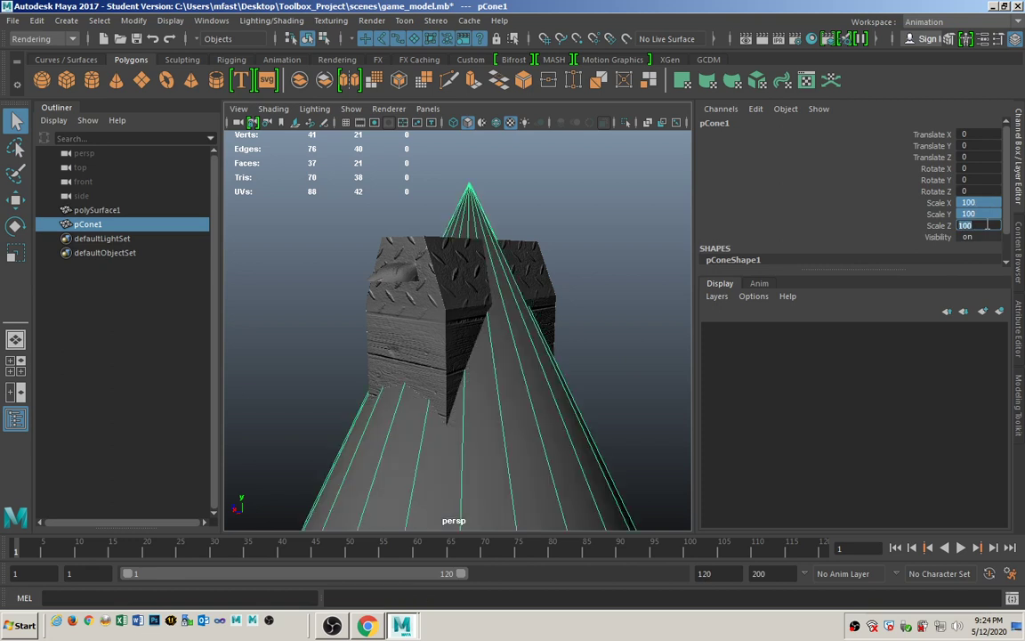
click(489, 418)
click(460, 405)
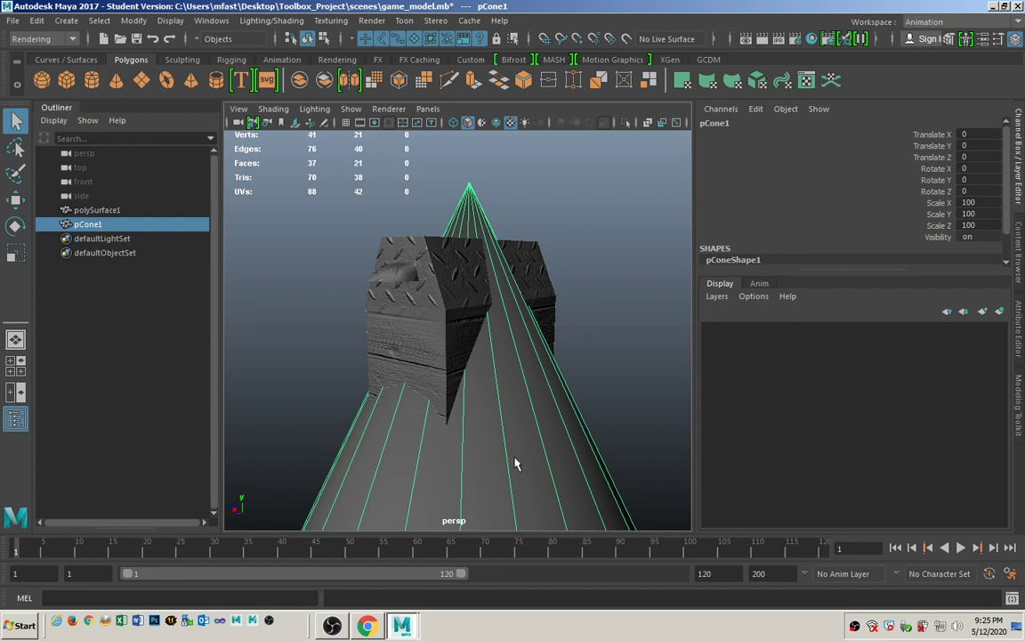
Step: Scale the cone uniformly down to about 36.4 and raise it above the toolbox to about 97.3 in Y
key(r)
drag(468, 365, 250, 499)
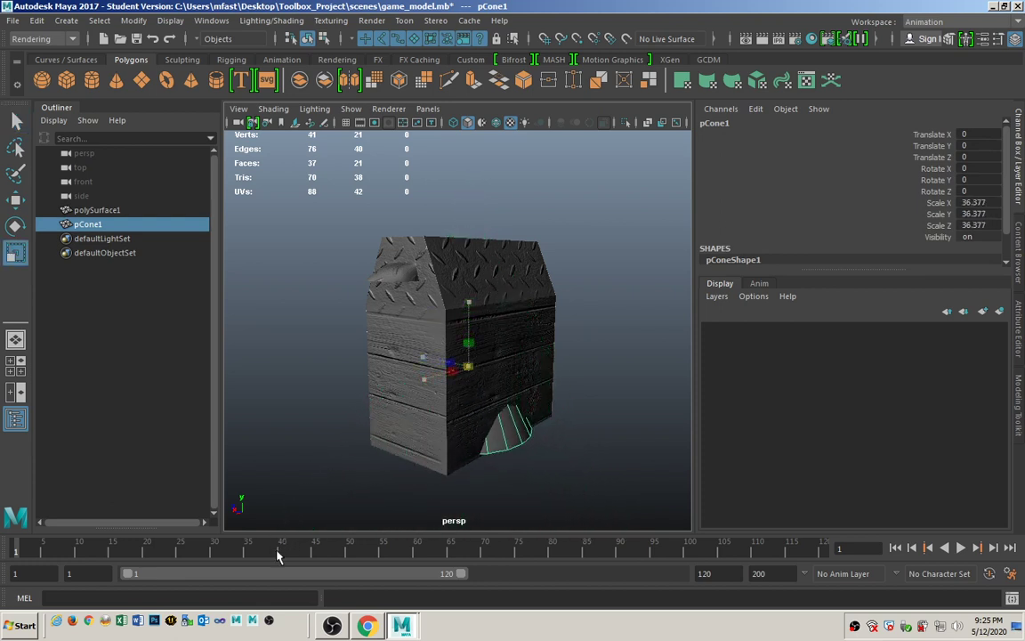
key(w)
drag(469, 302, 466, 109)
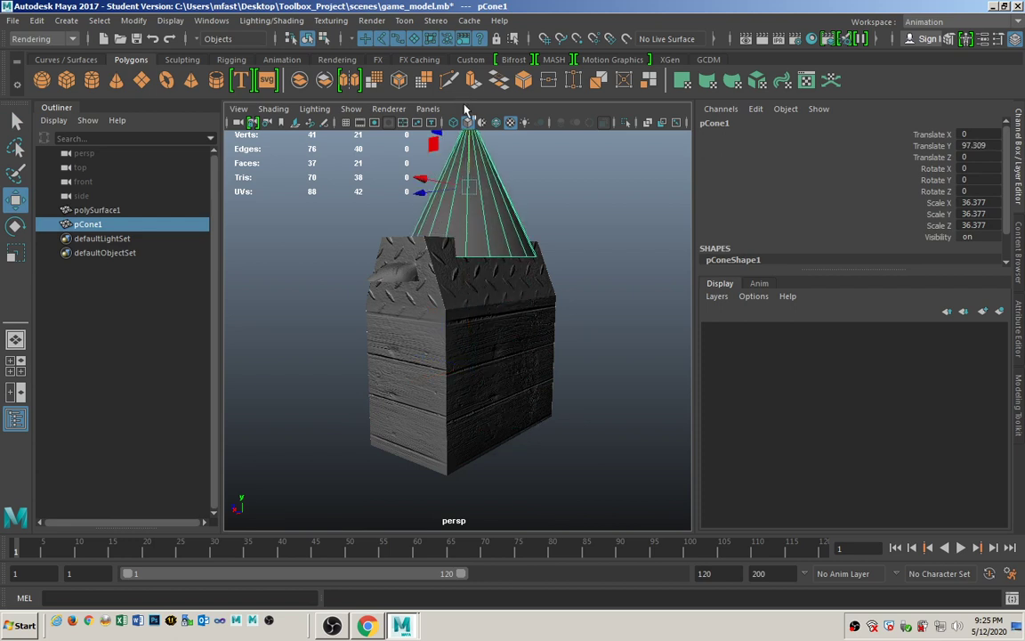
Step: Shrink and flatten the cone to a scale of about 18.3 in X and Z and 12.3 in Y, and lower it to about 80.7
alt+drag(489, 220, 524, 226)
key(r)
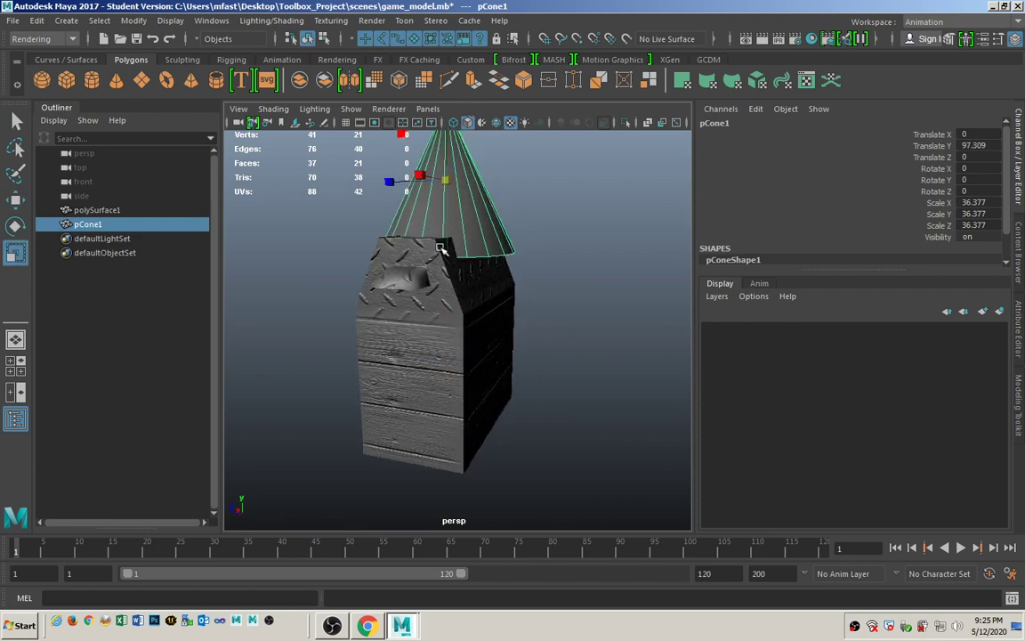
drag(445, 181, 361, 194)
alt+drag(410, 236, 400, 174)
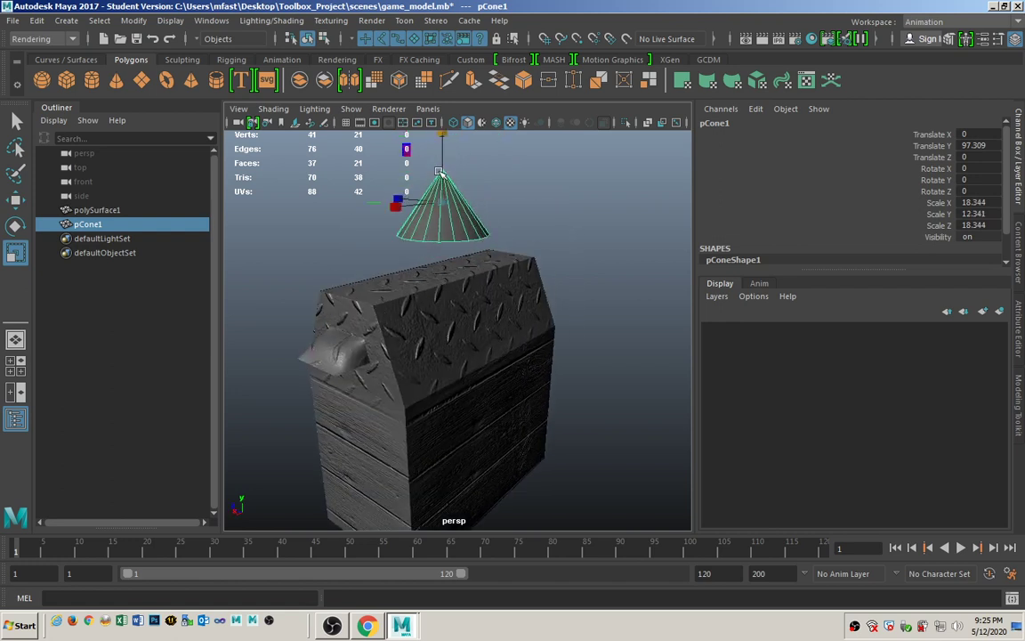
key(w)
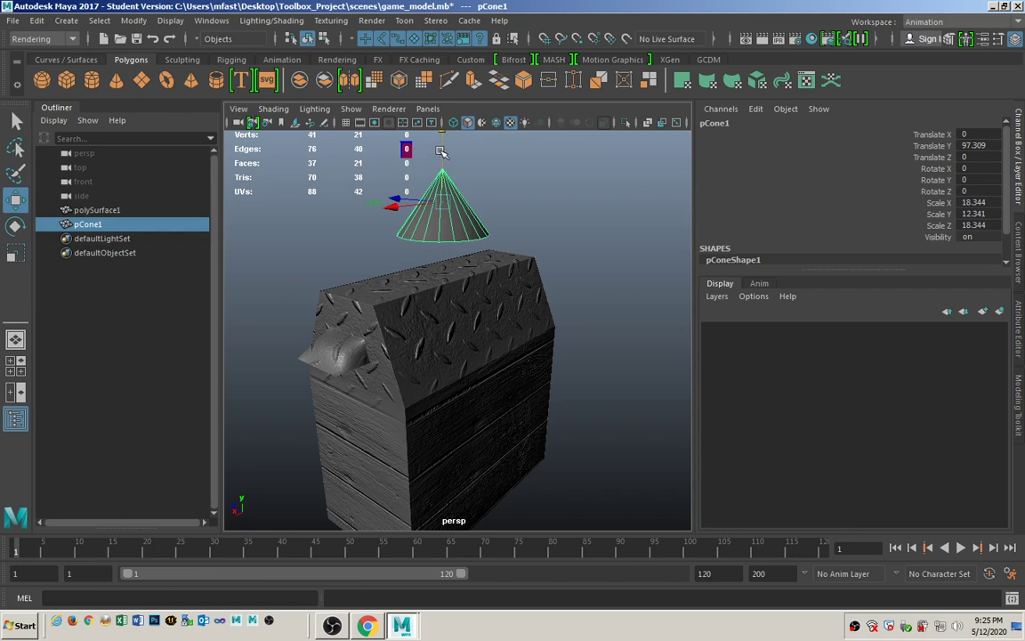
drag(443, 143, 439, 197)
Step: Seat the cone on the lid at about 77.1 in Y, scaled to about 12.7 in X and Z and 8.5 in Y
key(r)
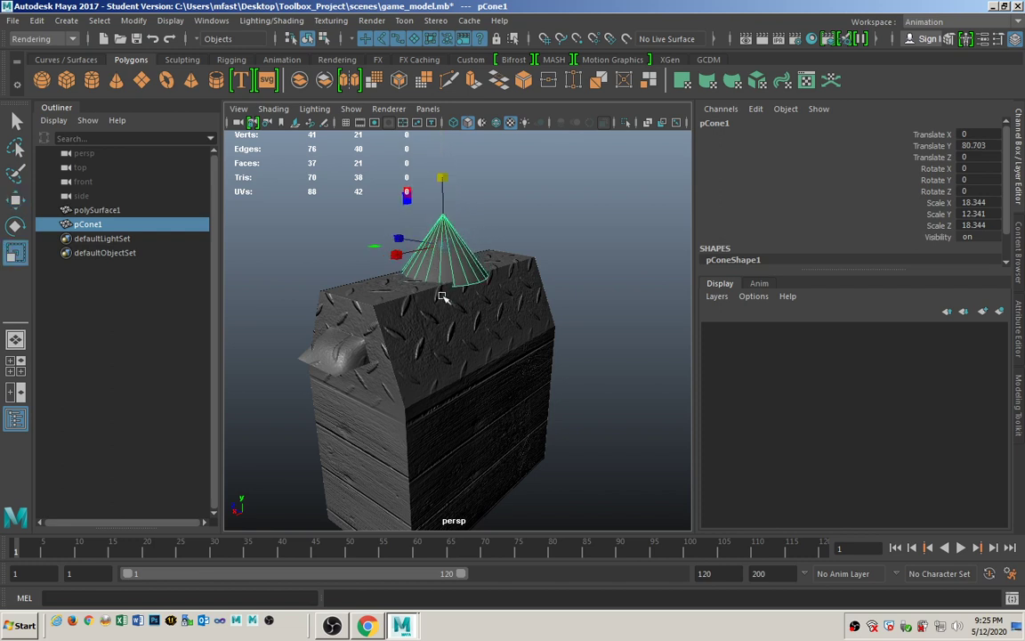
drag(445, 242, 433, 249)
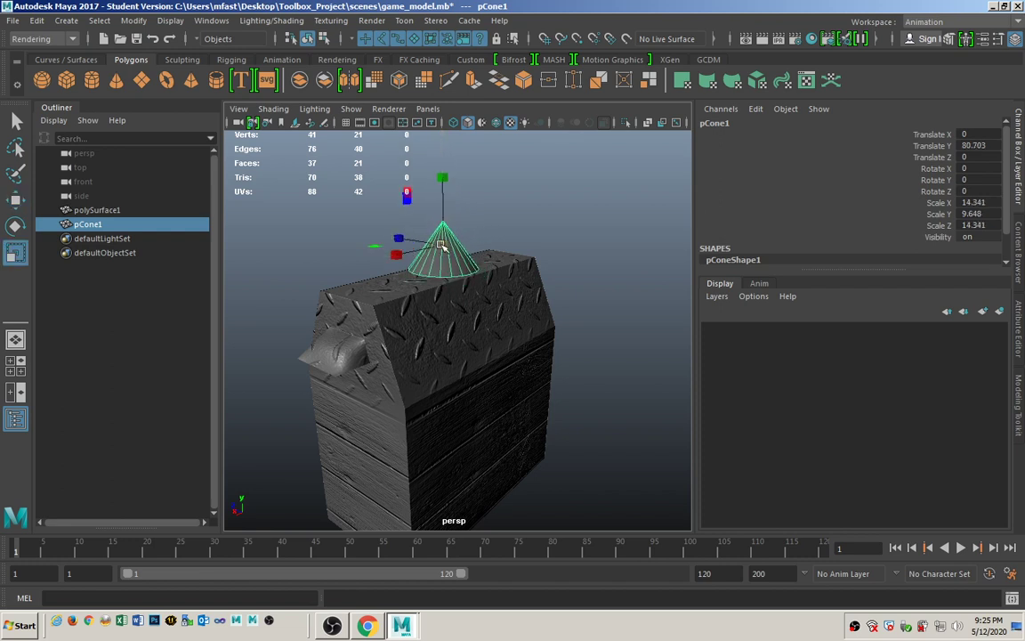
key(w)
drag(442, 173, 442, 179)
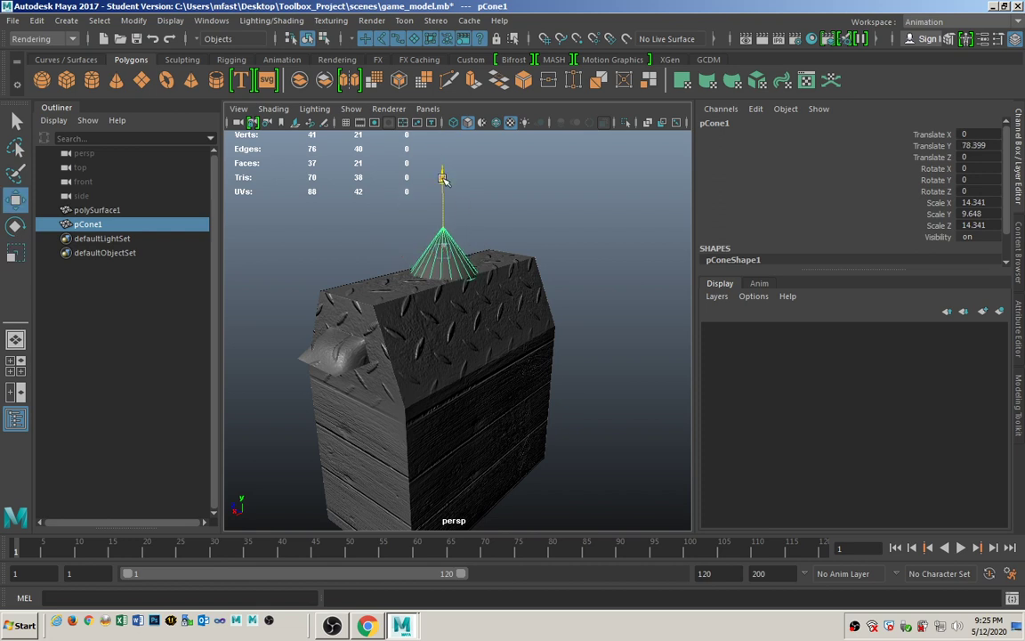
key(r)
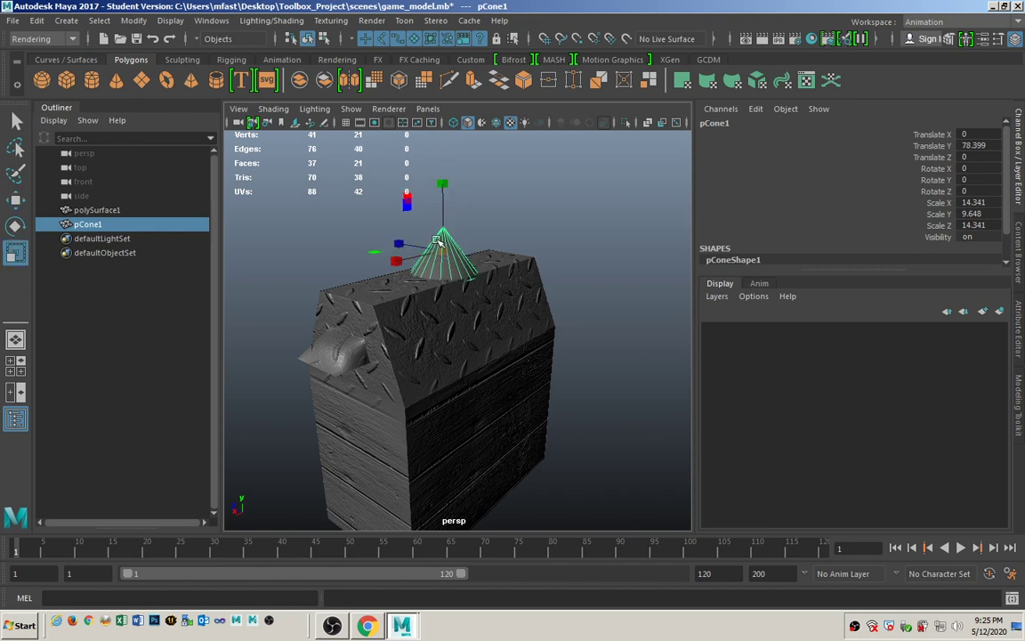
drag(436, 246, 433, 253)
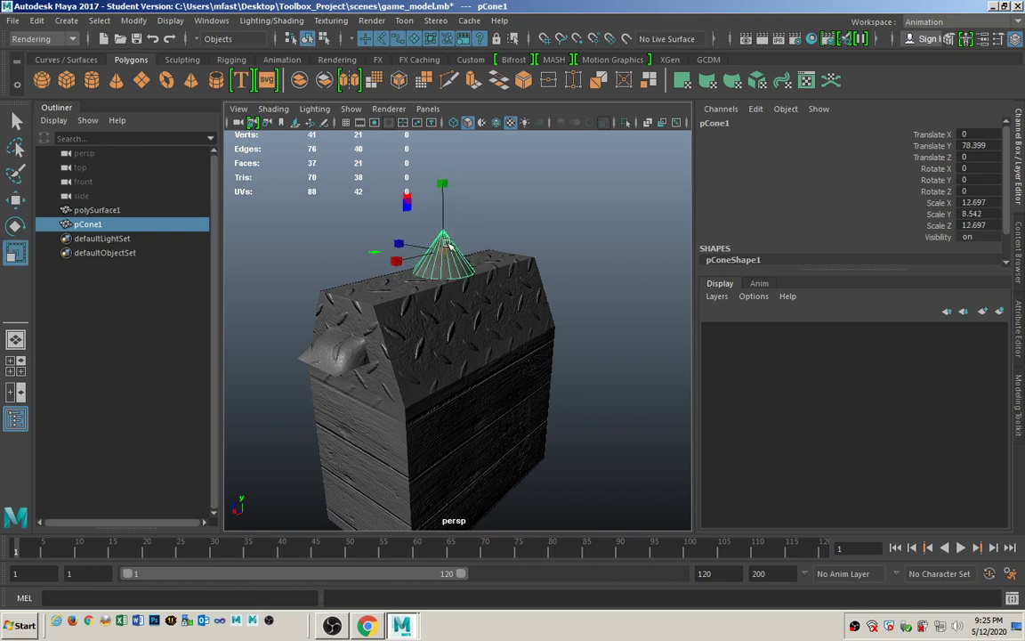
key(w)
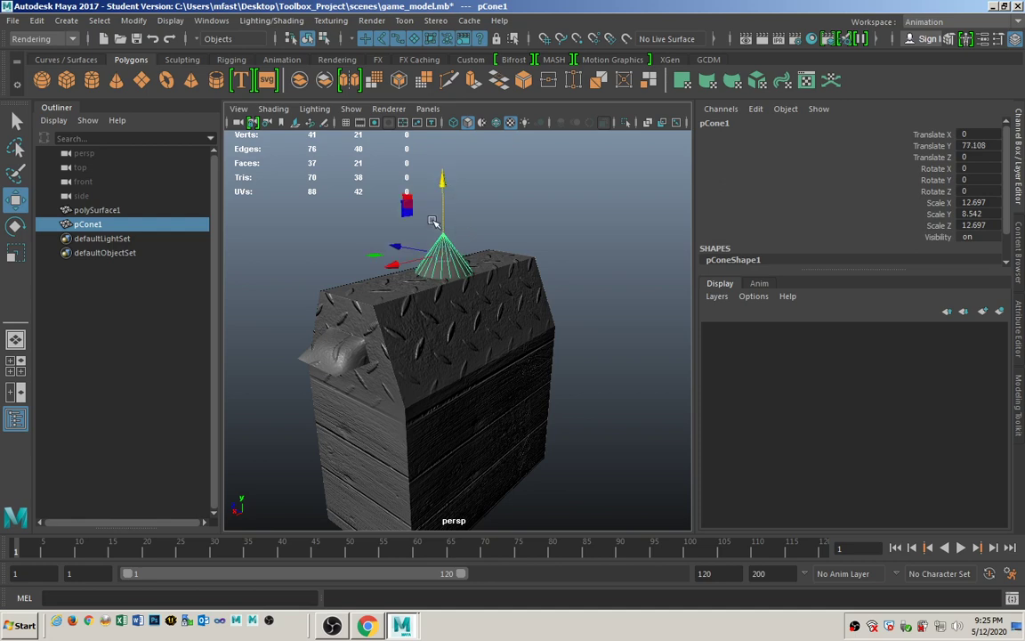
Step: Check the unselected cone on the toolbox lid from a higher angle, and select the cone again
key(q)
click(571, 250)
alt+drag(572, 249, 509, 279)
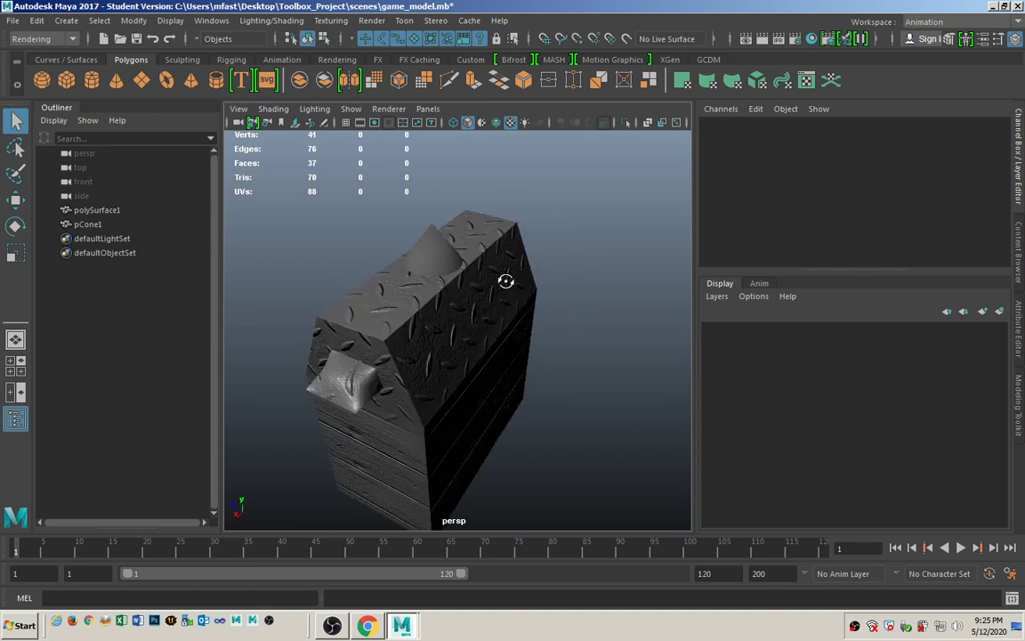
click(445, 256)
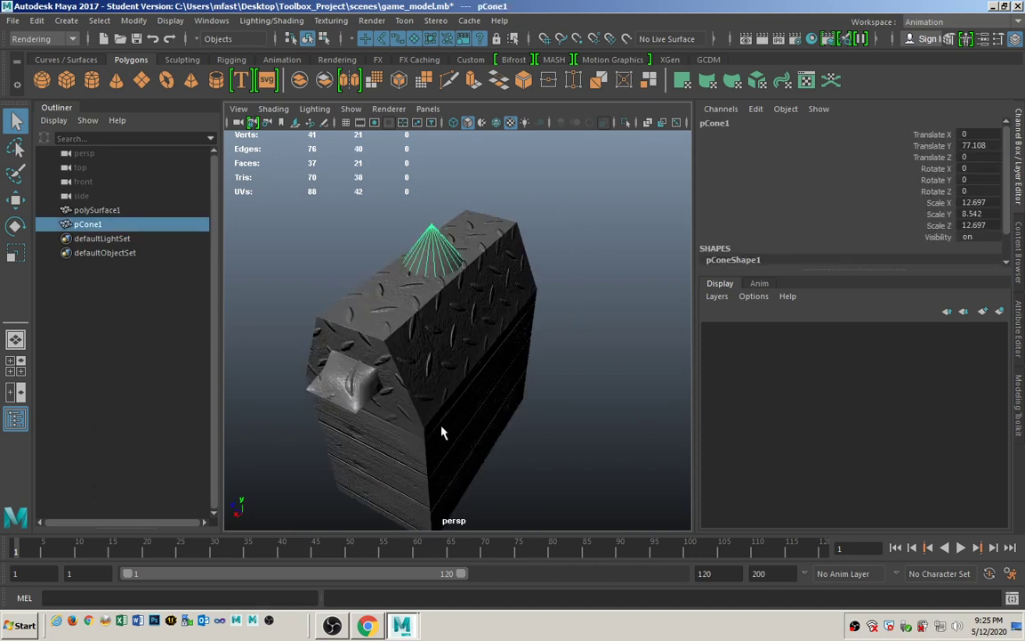
Step: Compare the cone with the normal-mapped lid from several angles, and delete the cone from the scene
alt+drag(443, 433, 560, 320)
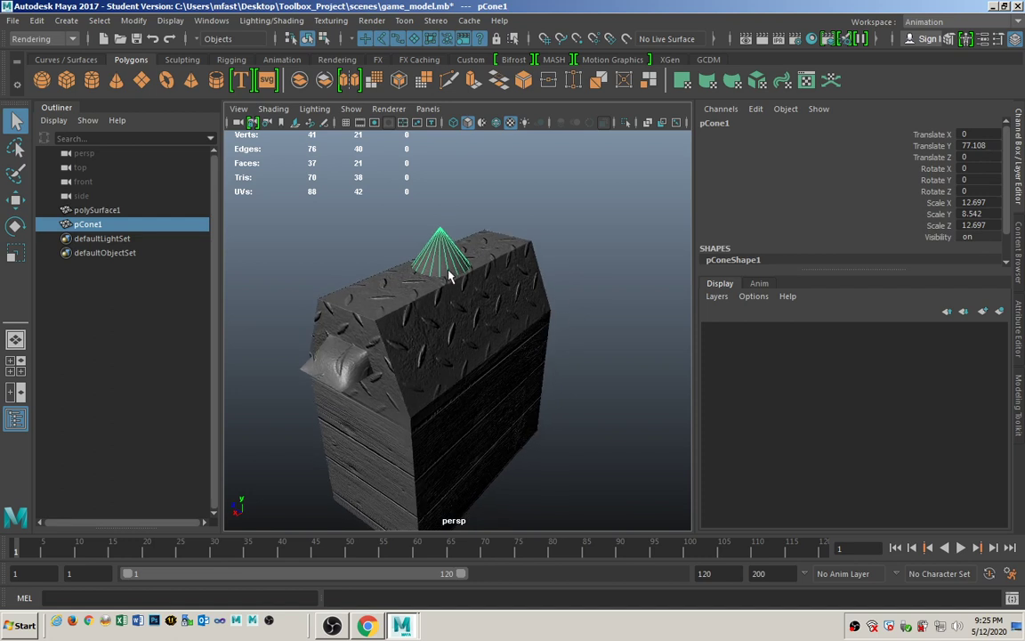
click(461, 199)
mouse_move(492, 360)
alt+mouse_down()
mouse_move(606, 372)
mouse_move(501, 366)
alt+mouse_up()
alt+drag(508, 428, 471, 320)
click(454, 291)
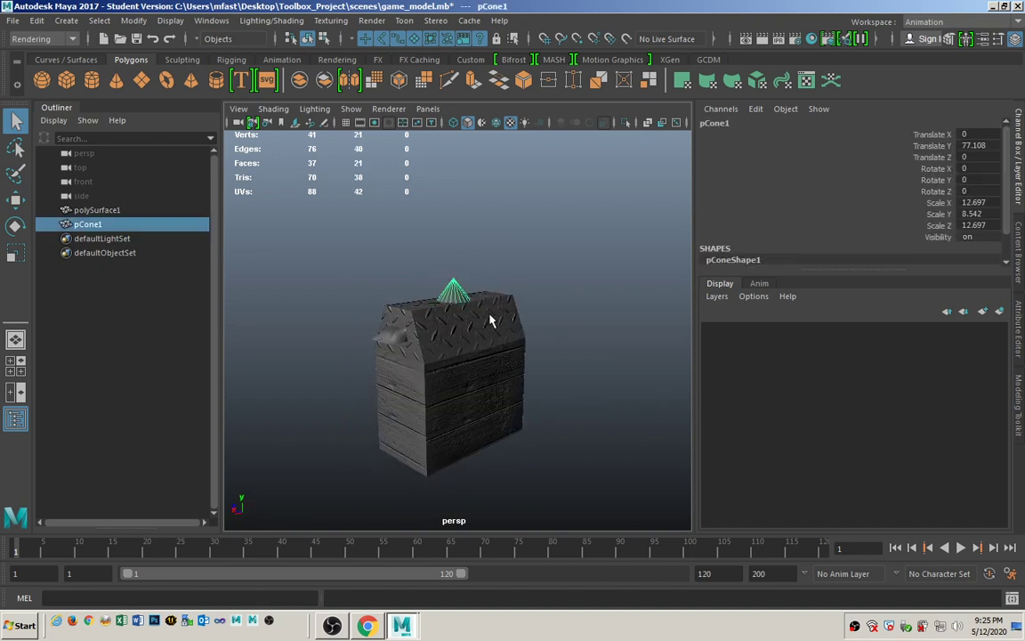
key(Delete)
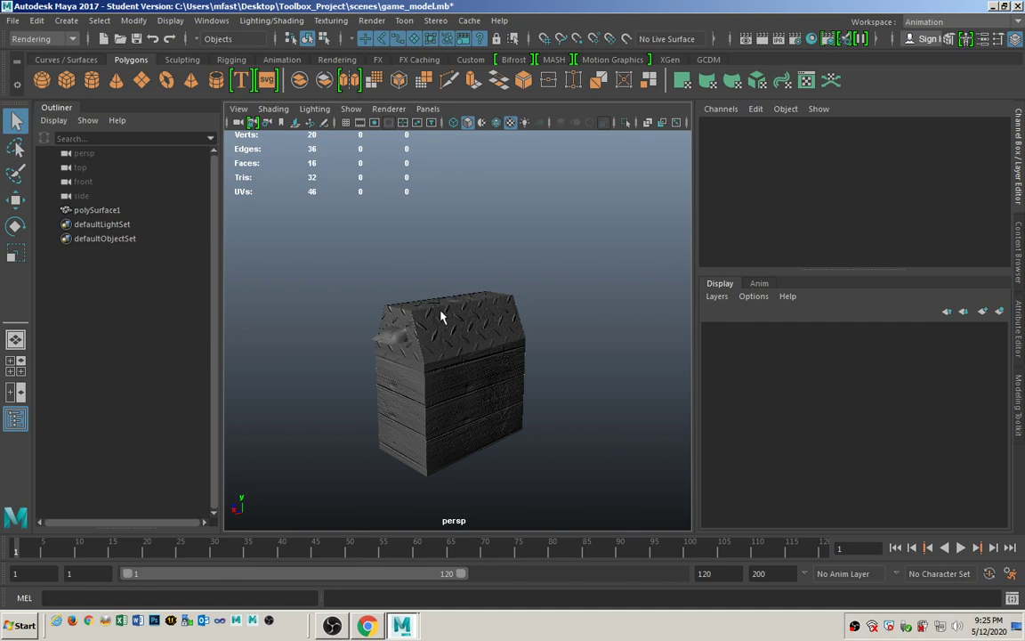
Step: Inspect the normal-mapped toolbox from a closer angle, and quit the program, saving the changes to game_model.mb
alt+drag(307, 418, 337, 420)
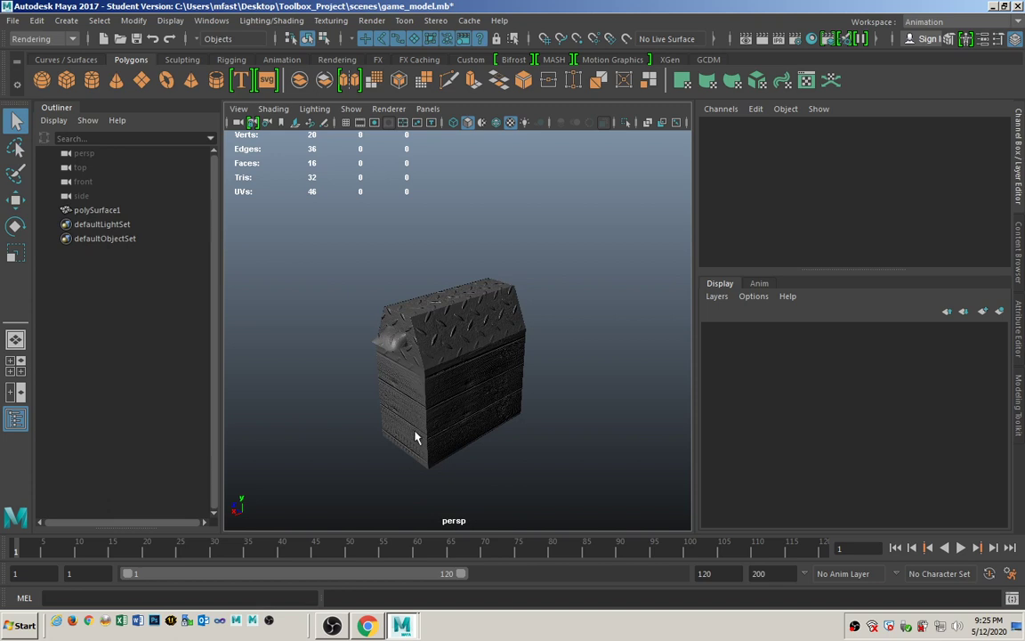
alt+drag(416, 437, 419, 425)
alt+right_drag(423, 427, 460, 415)
alt+middle_drag(459, 413, 469, 361)
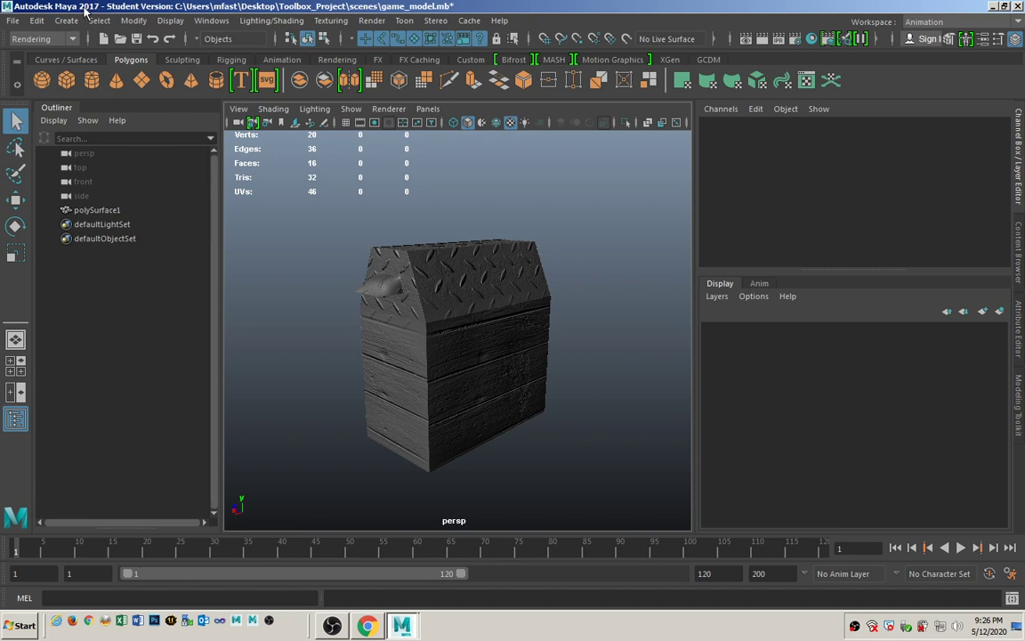
click(1017, 7)
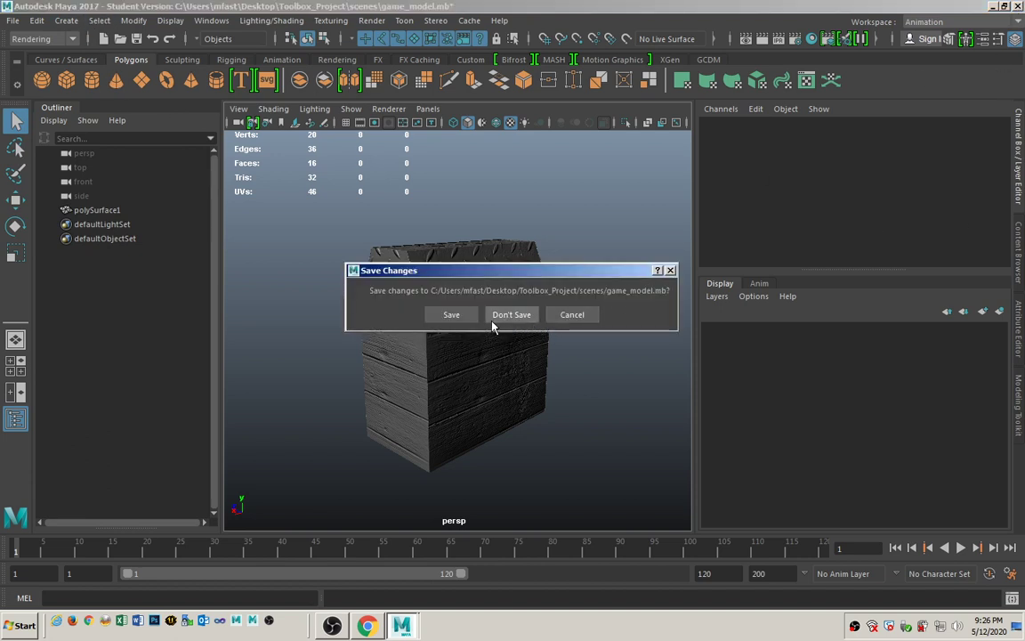
click(451, 315)
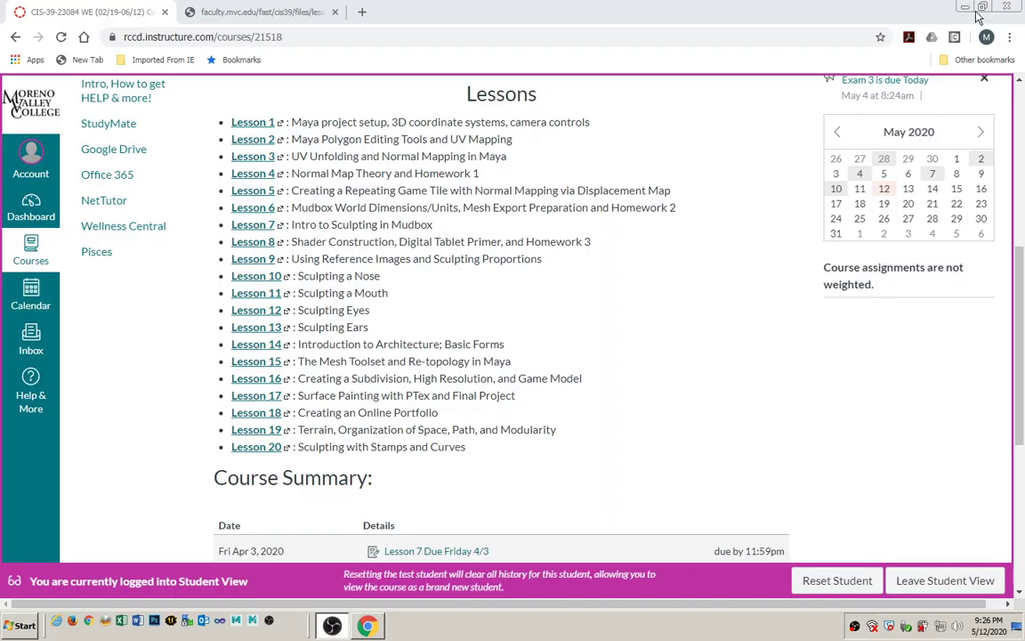
Step: Minimize the browser, move the Toolbox_Project folder to an empty area of the desktop, and open it
click(965, 8)
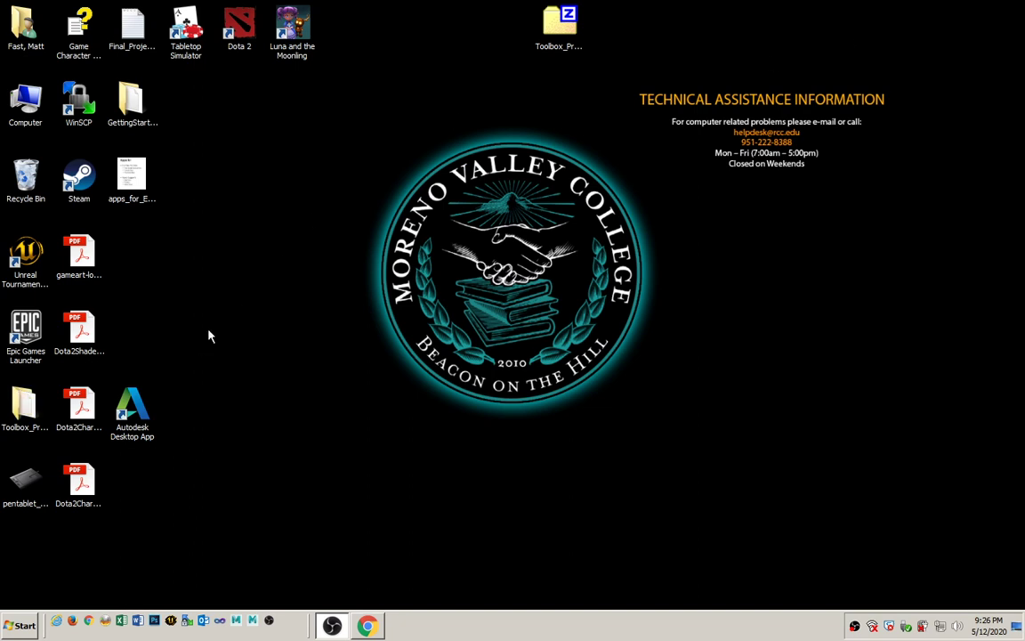
click(23, 403)
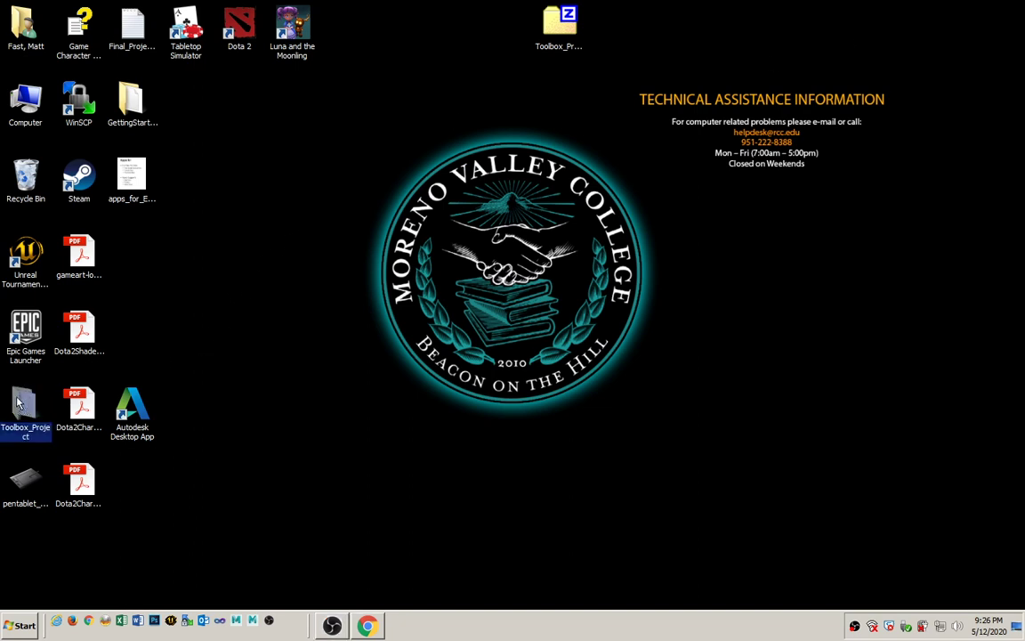
drag(340, 193, 341, 192)
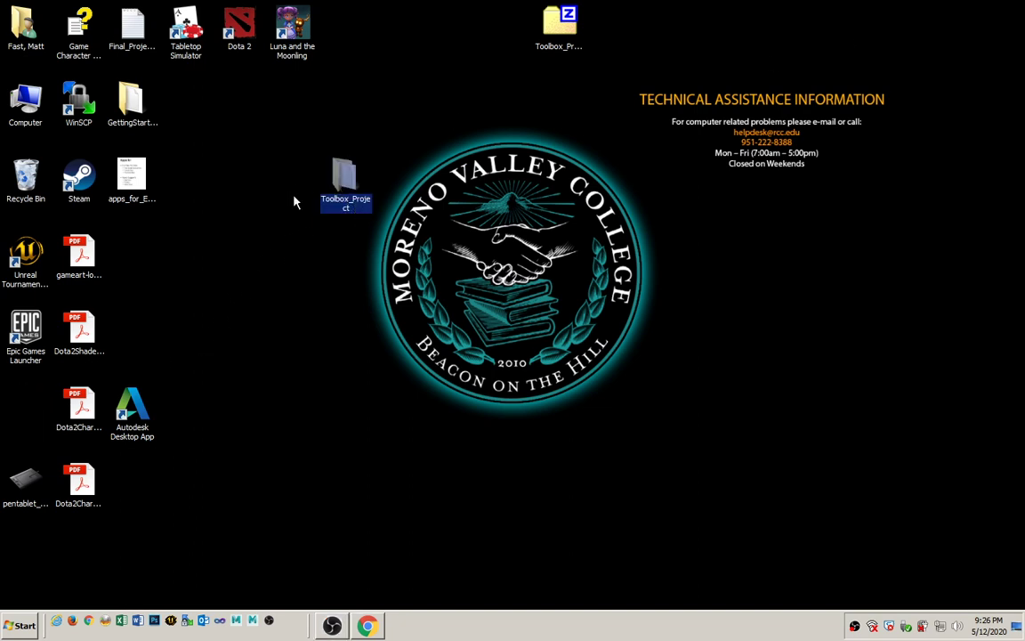
double_click(345, 176)
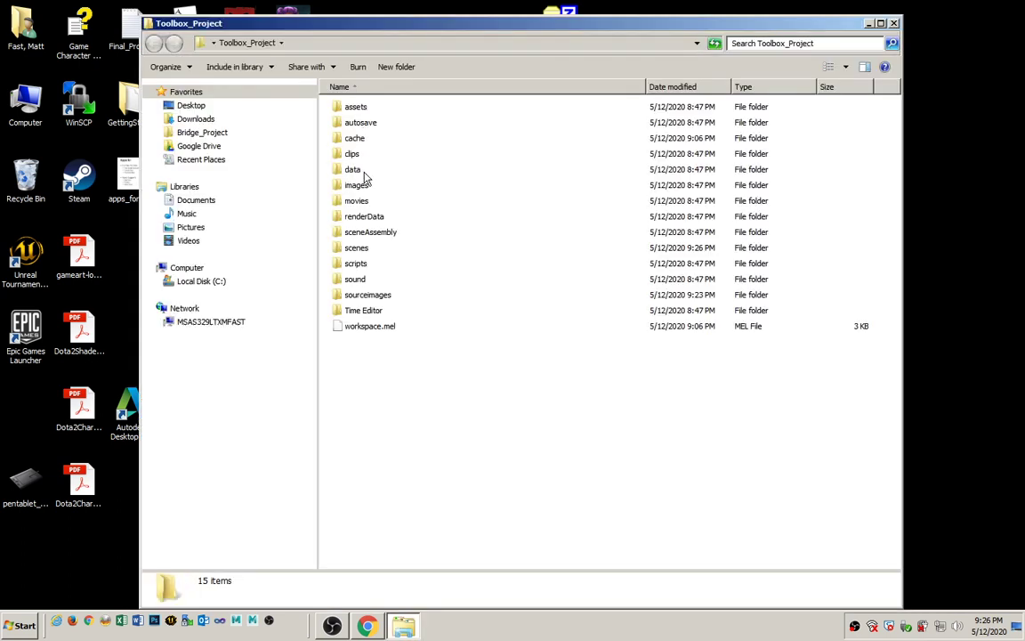
Step: Check the project's scenes folder and toolbox_normal.png in its sourceimages folder, and close the folder window
double_click(356, 248)
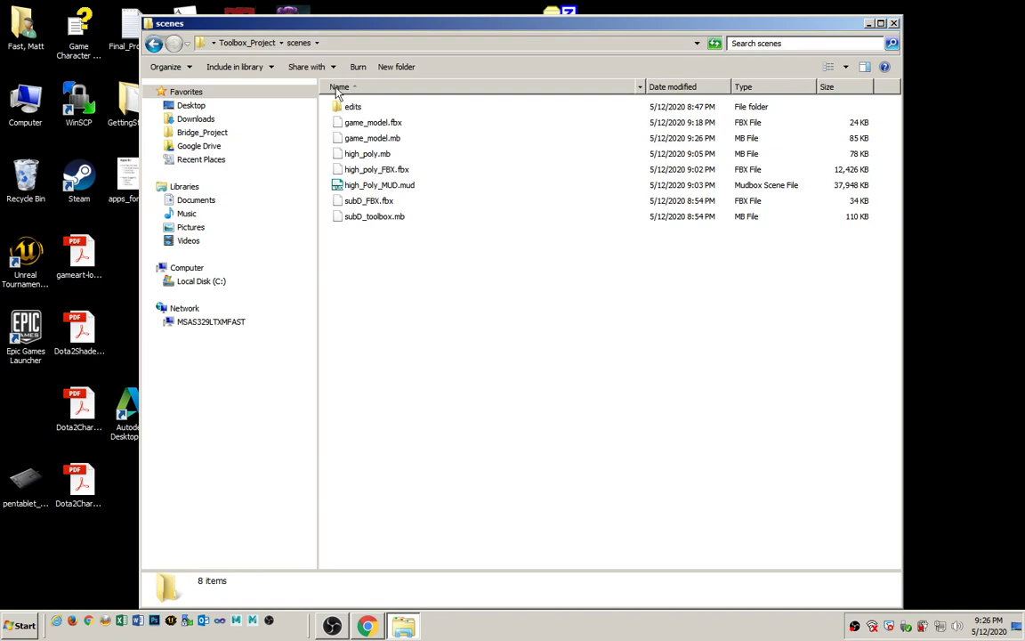
click(154, 44)
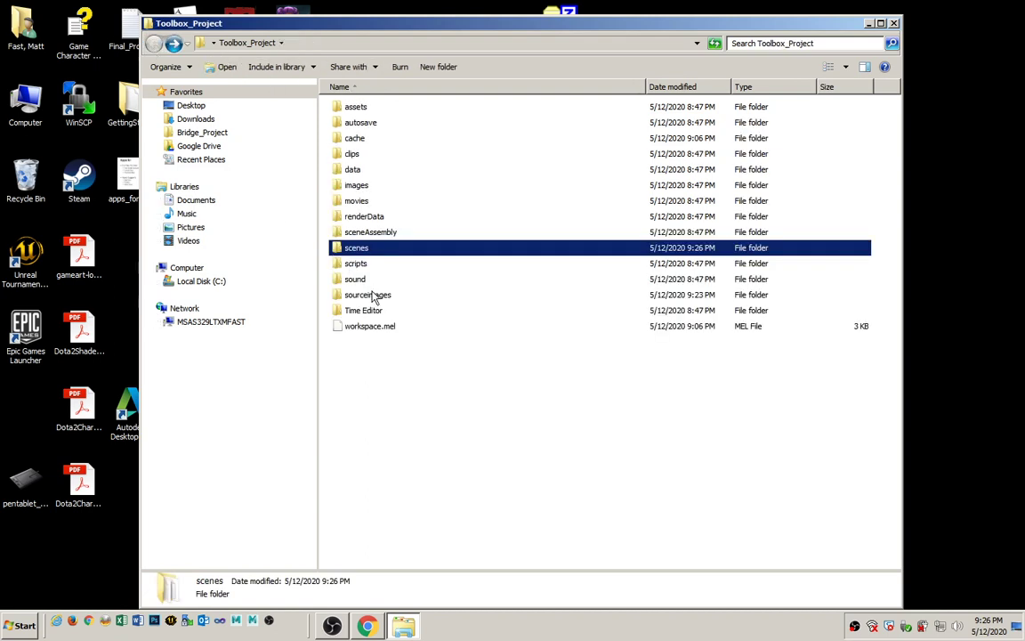
double_click(369, 294)
click(385, 143)
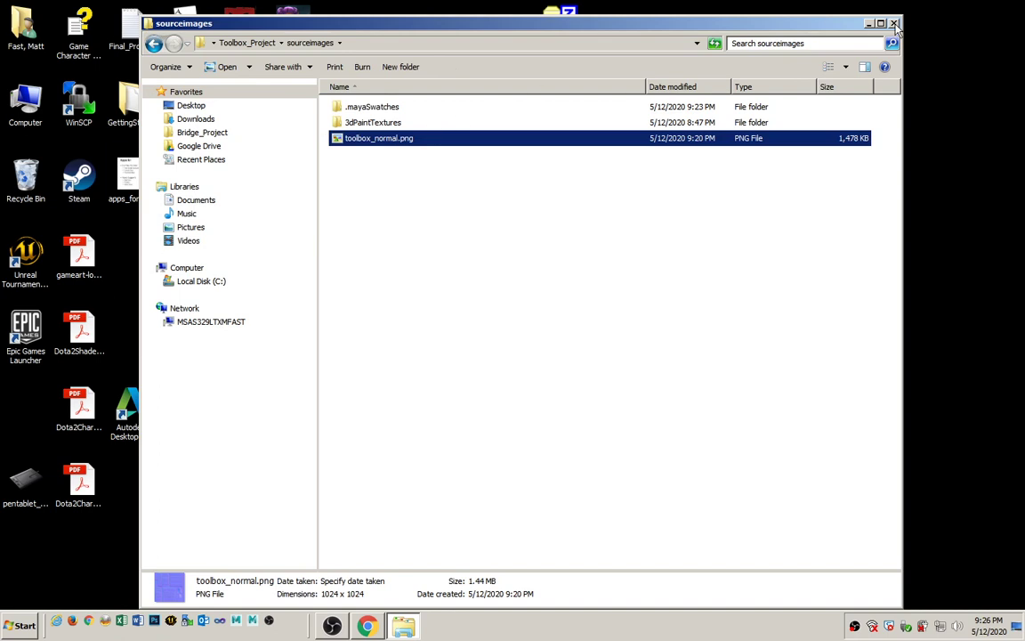
click(869, 24)
click(348, 179)
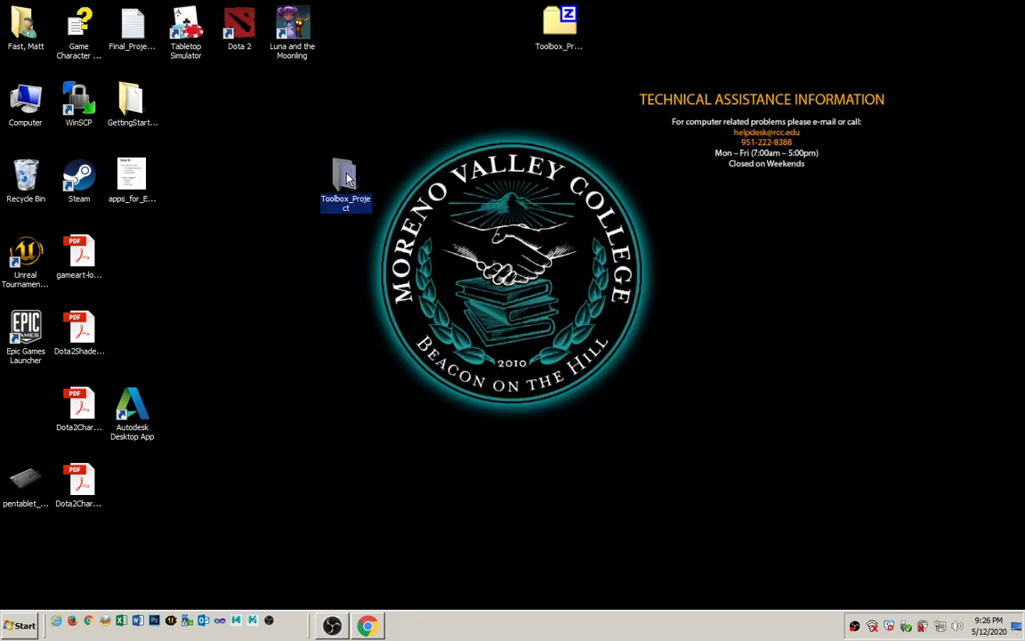
double_click(348, 179)
right_click(347, 175)
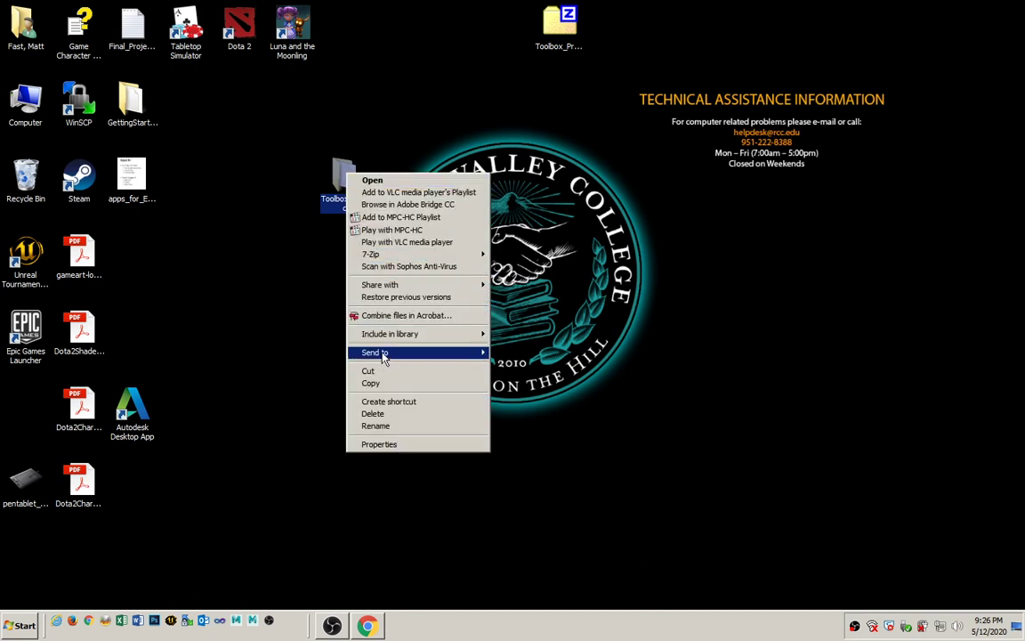
mouse_move(383, 356)
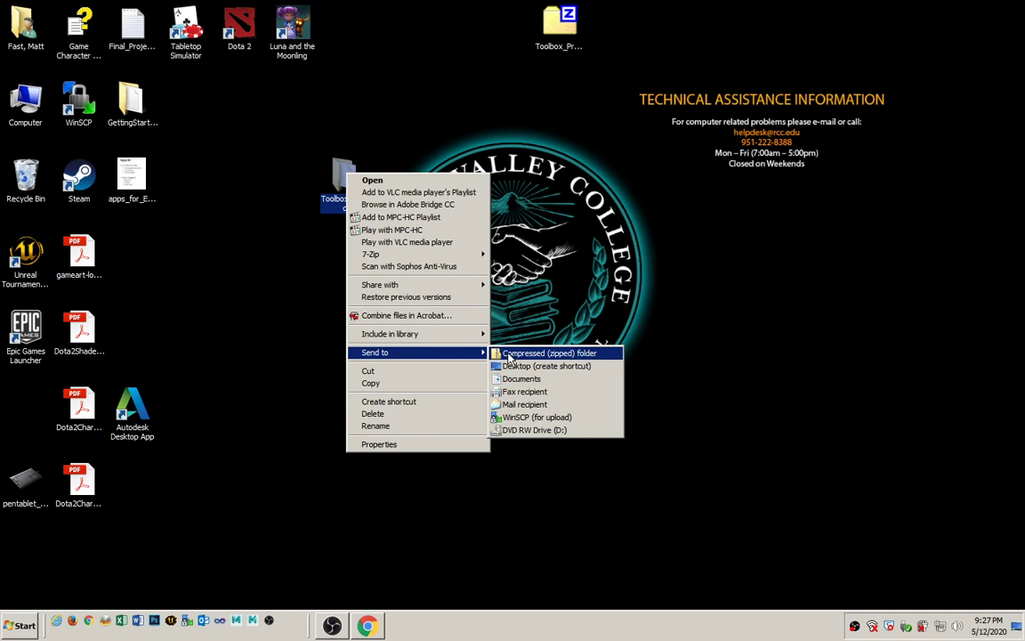
click(537, 263)
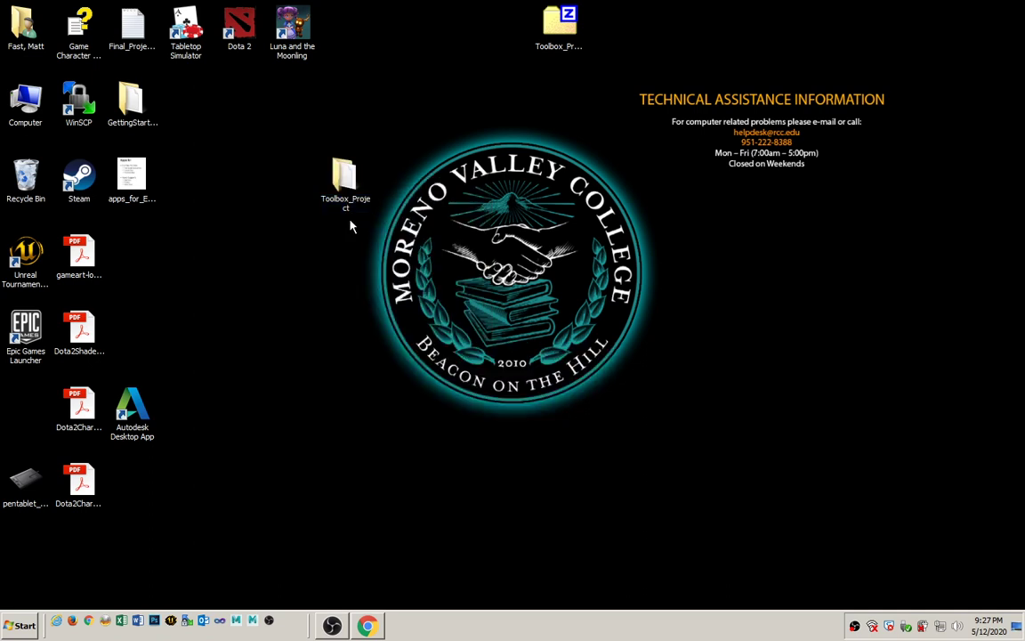
Step: Move the Toolbox_Project_Sltn.zip archive beside the Toolbox_Project folder on the desktop
drag(559, 26, 407, 122)
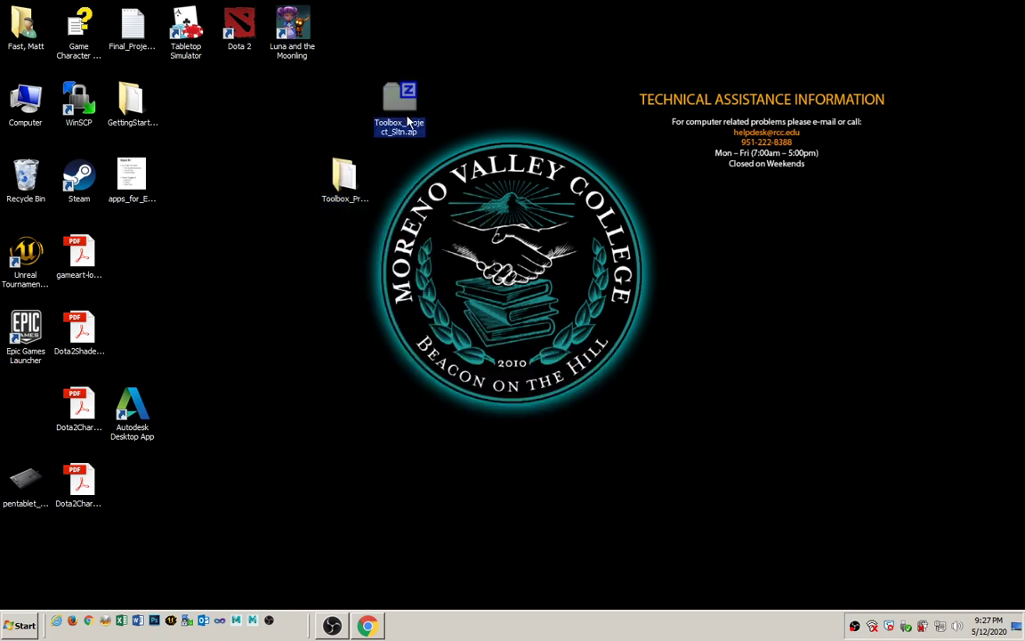
click(360, 193)
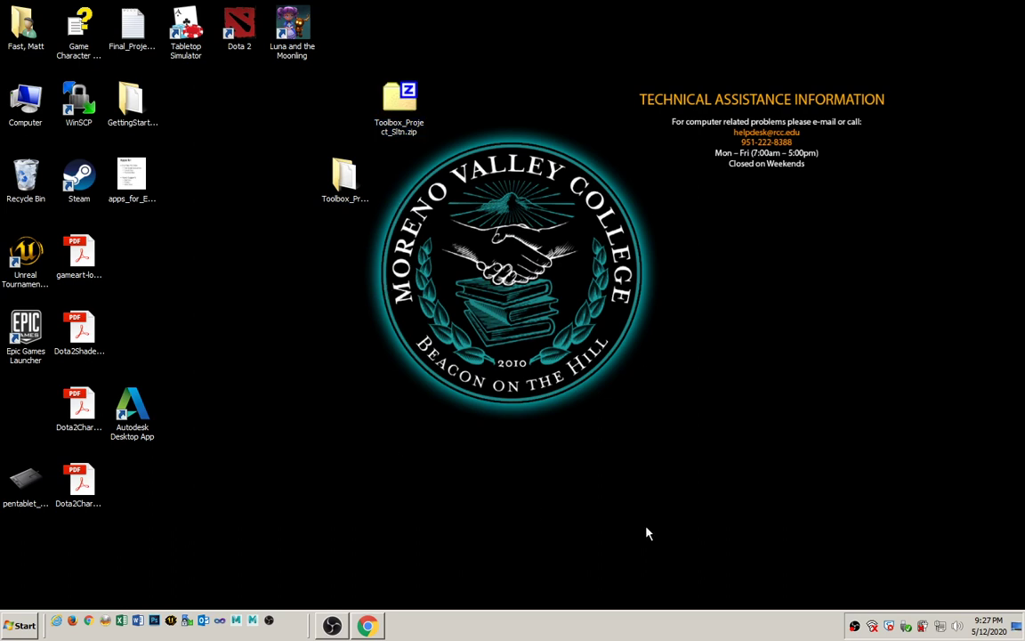